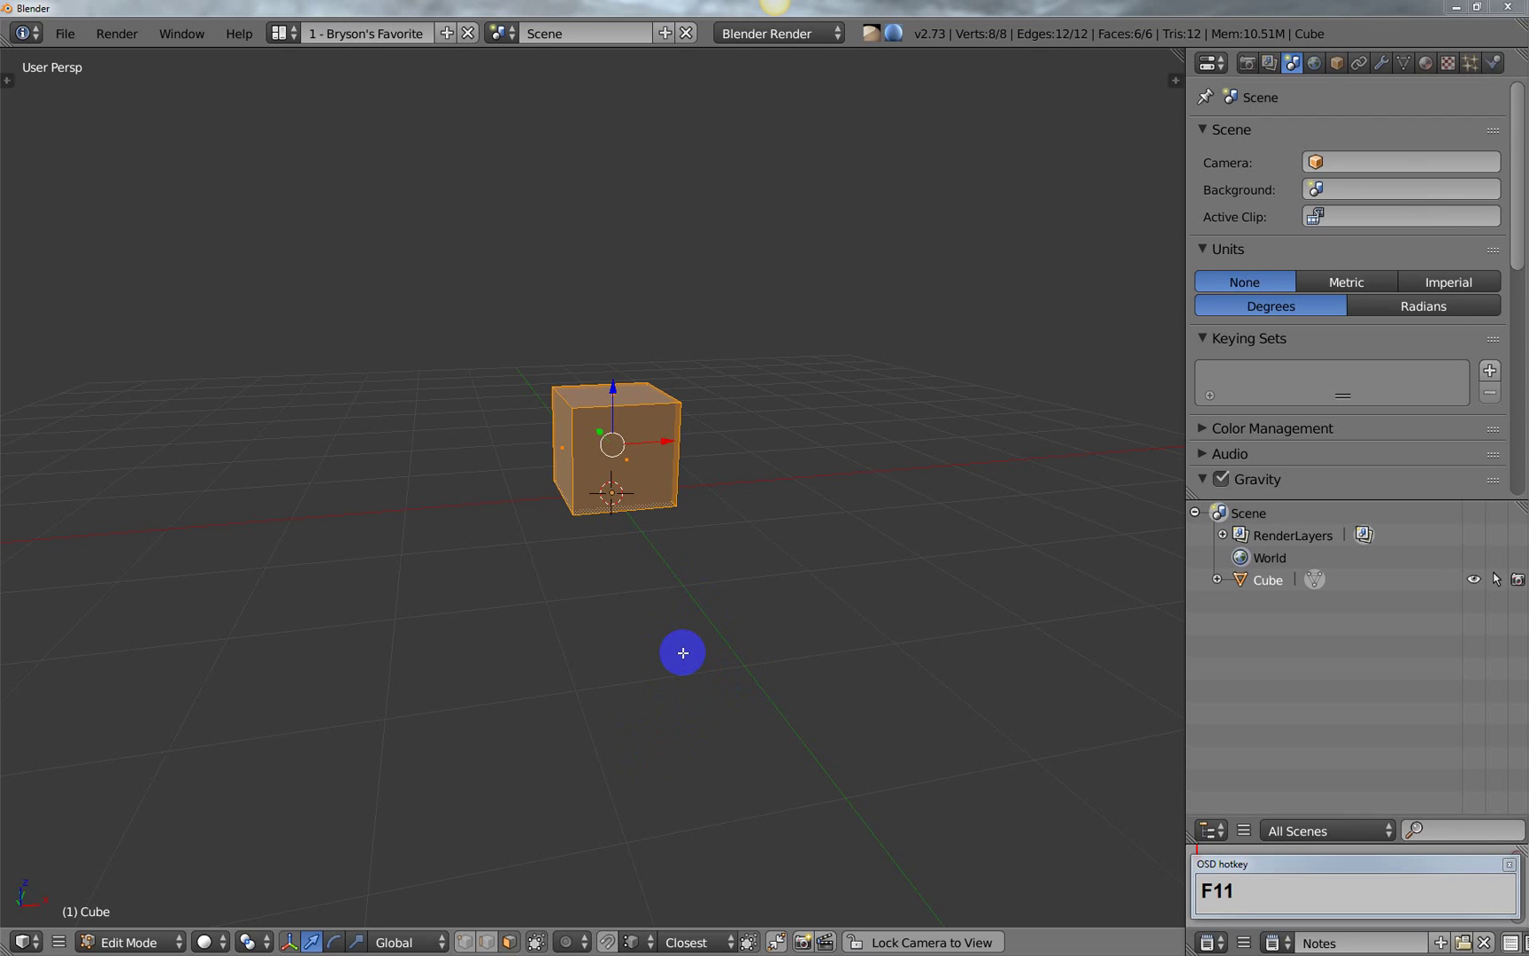
Step: Leave Edit Mode and select the default cube as a whole object
{"action": "middle_click_drag", "start_coordinate": [673, 586], "coordinate": [659, 594]}
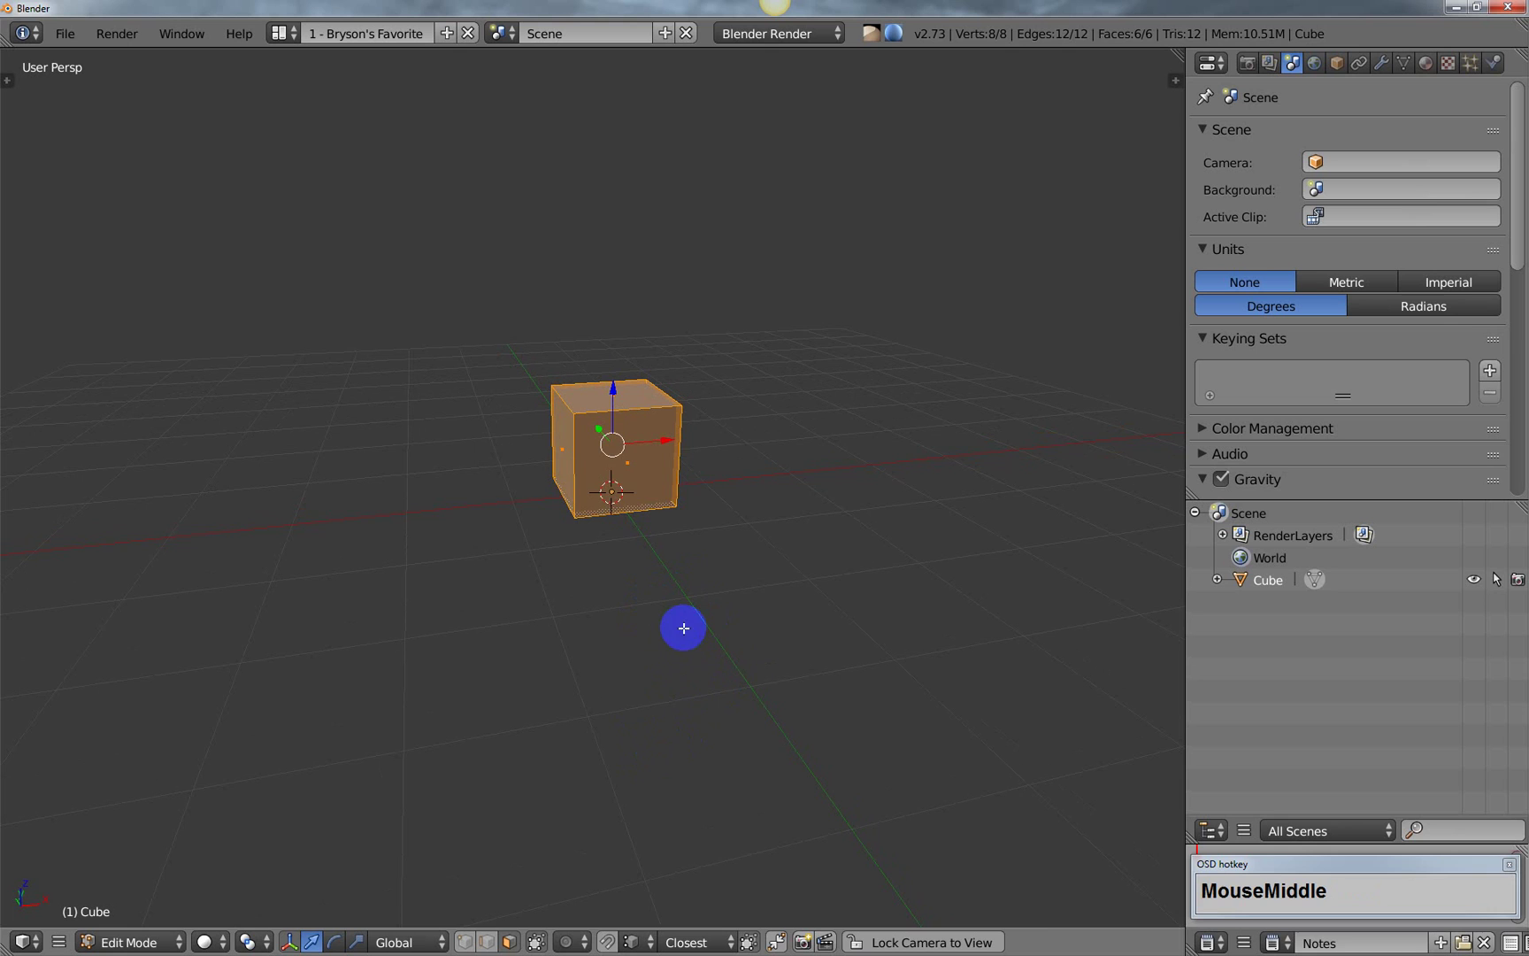
{"action": "key", "text": "Tab"}
{"action": "right_click_drag", "start_coordinate": [593, 443], "coordinate": [634, 526]}
{"action": "key", "text": "x"}
{"action": "left_click", "coordinate": [634, 527]}
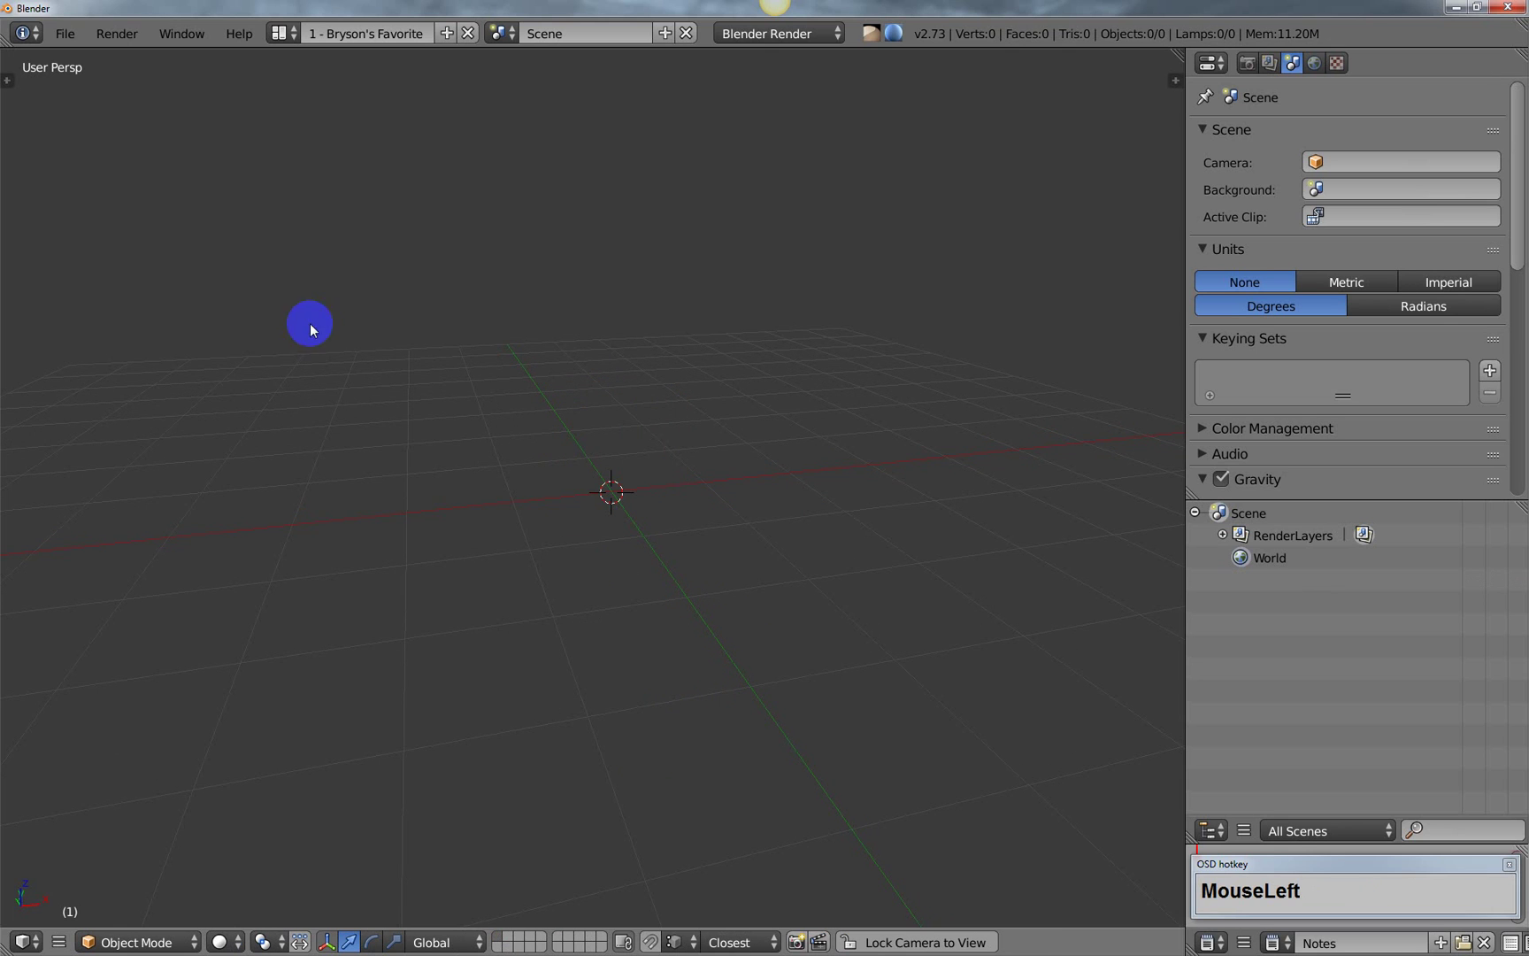
{"action": "left_click", "coordinate": [62, 34]}
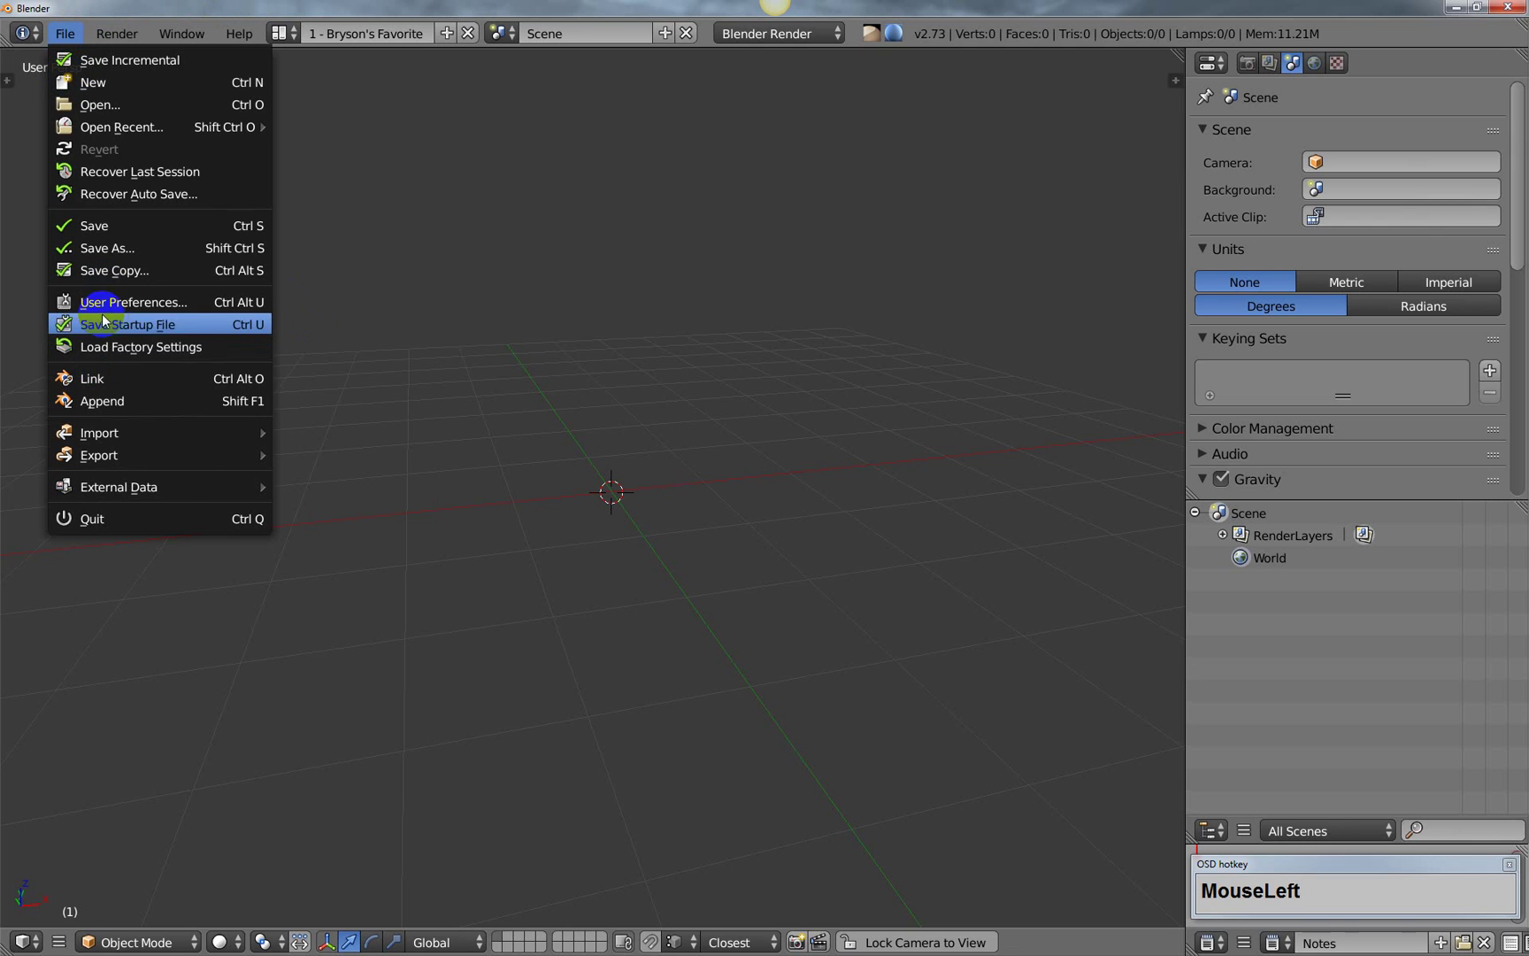
{"action": "left_click", "coordinate": [110, 305]}
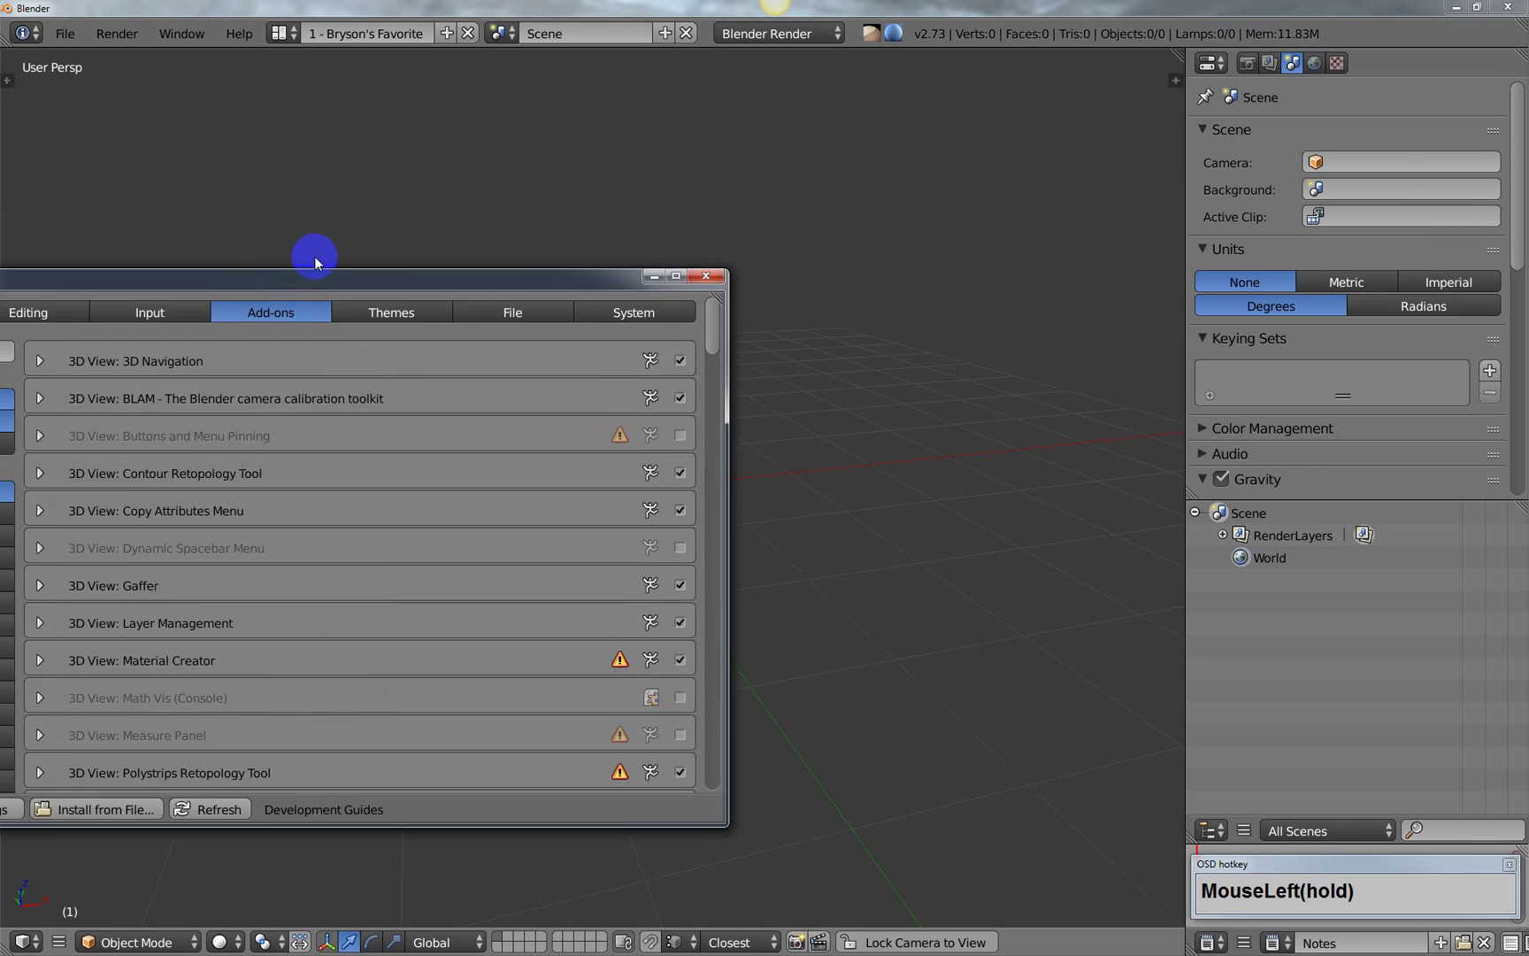
{"action": "left_click_drag", "start_coordinate": [314, 255], "coordinate": [522, 157]}
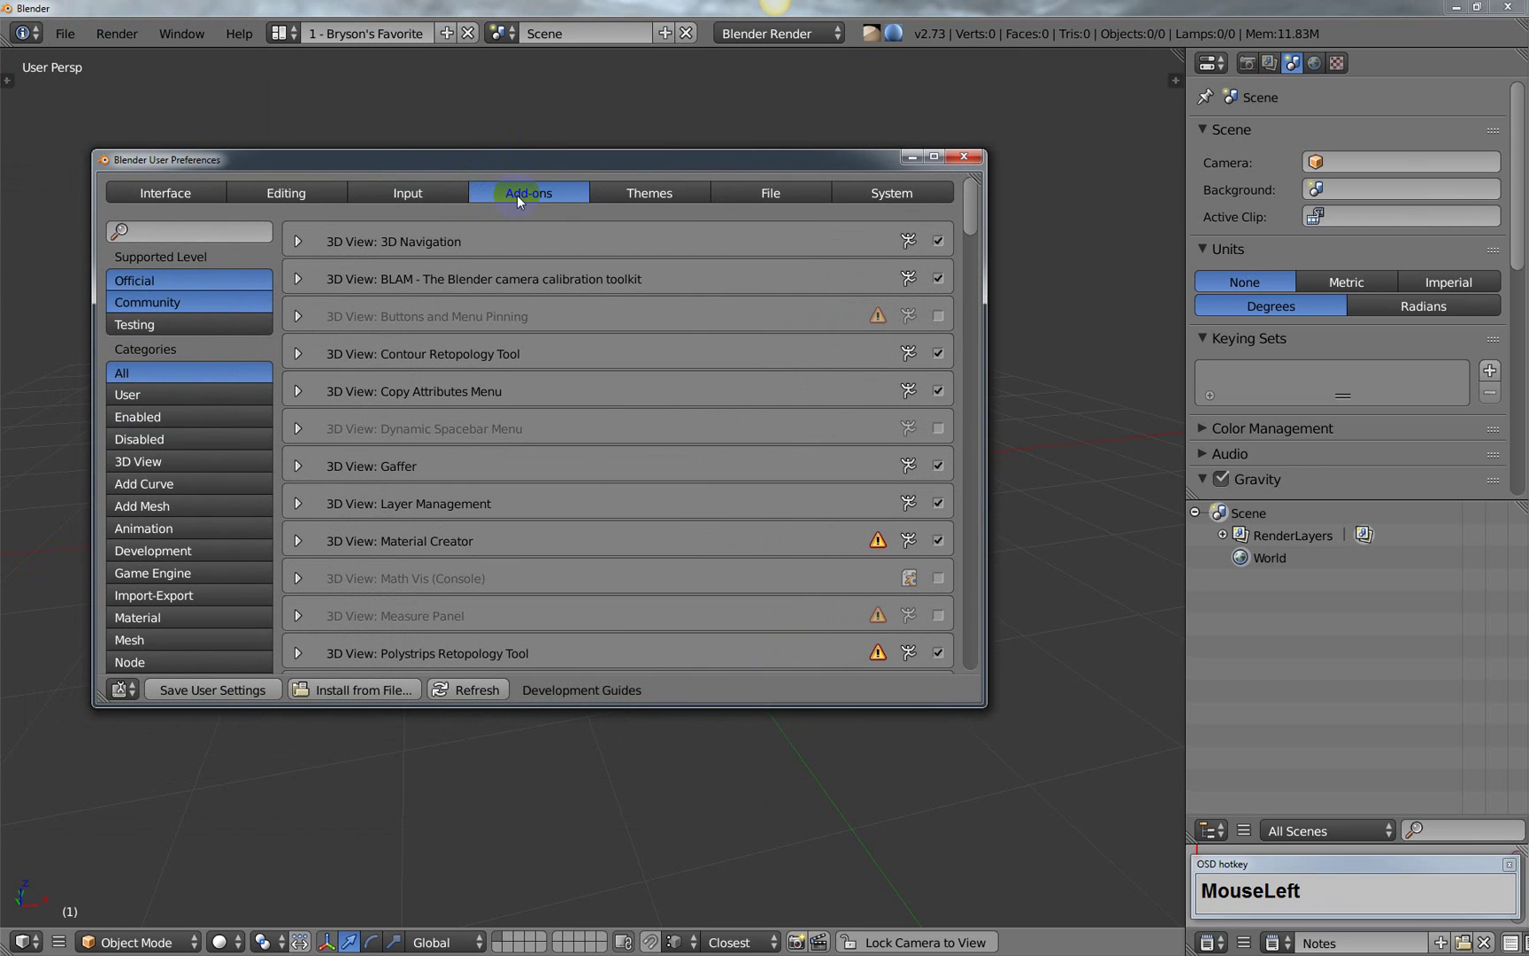
{"action": "left_click", "coordinate": [193, 237]}
{"action": "type", "text": "ch"}
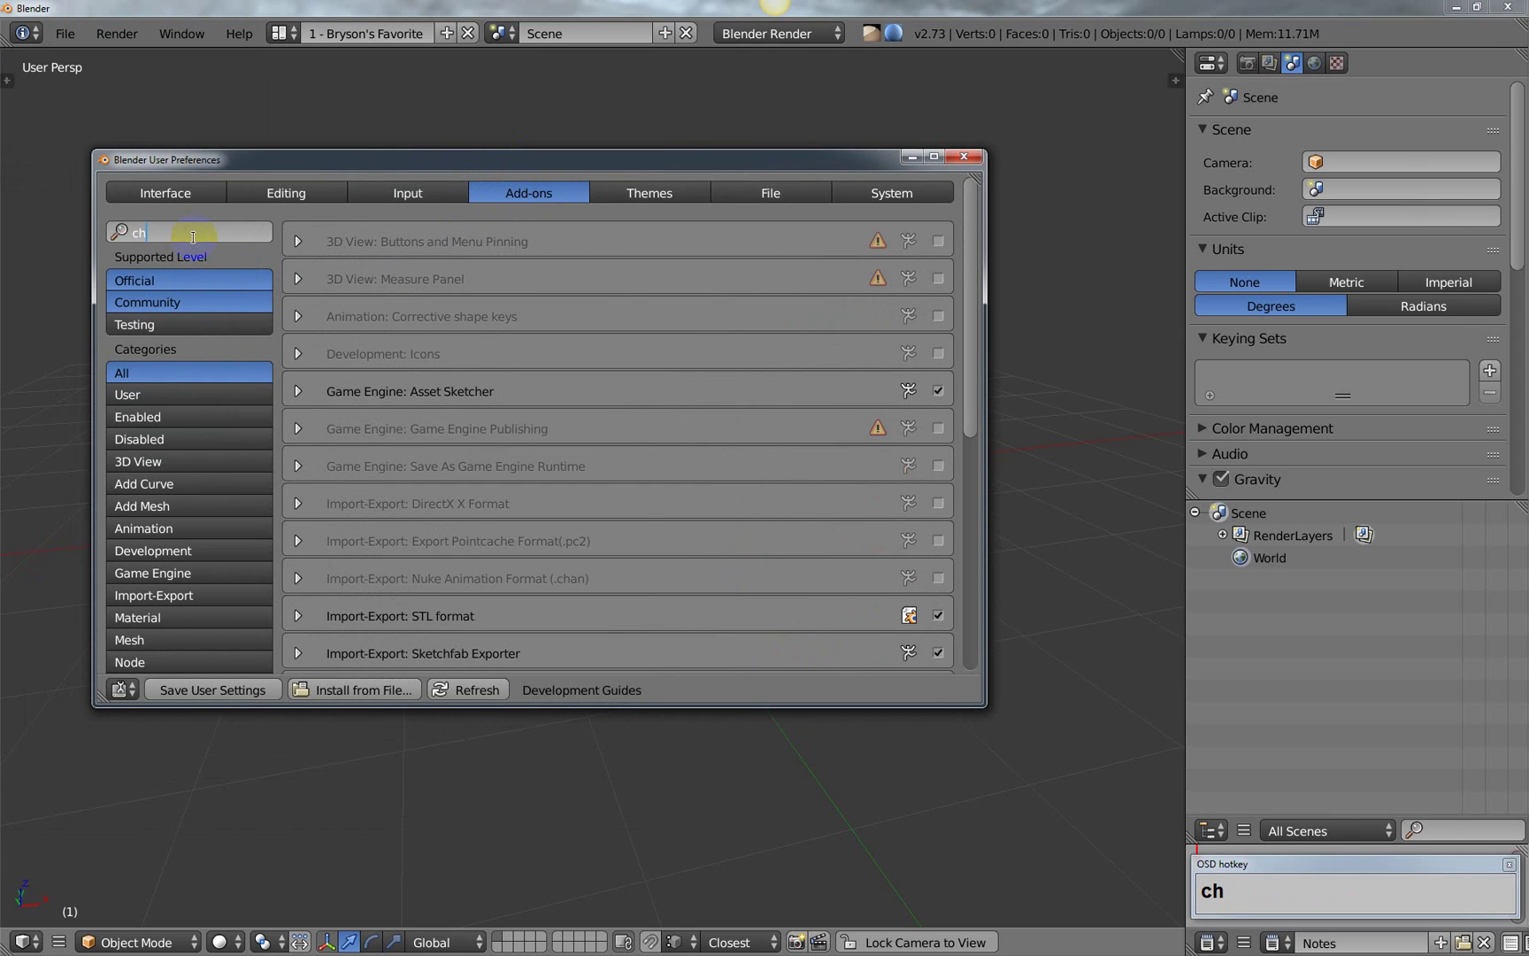
{"action": "type", "text": "ai"}
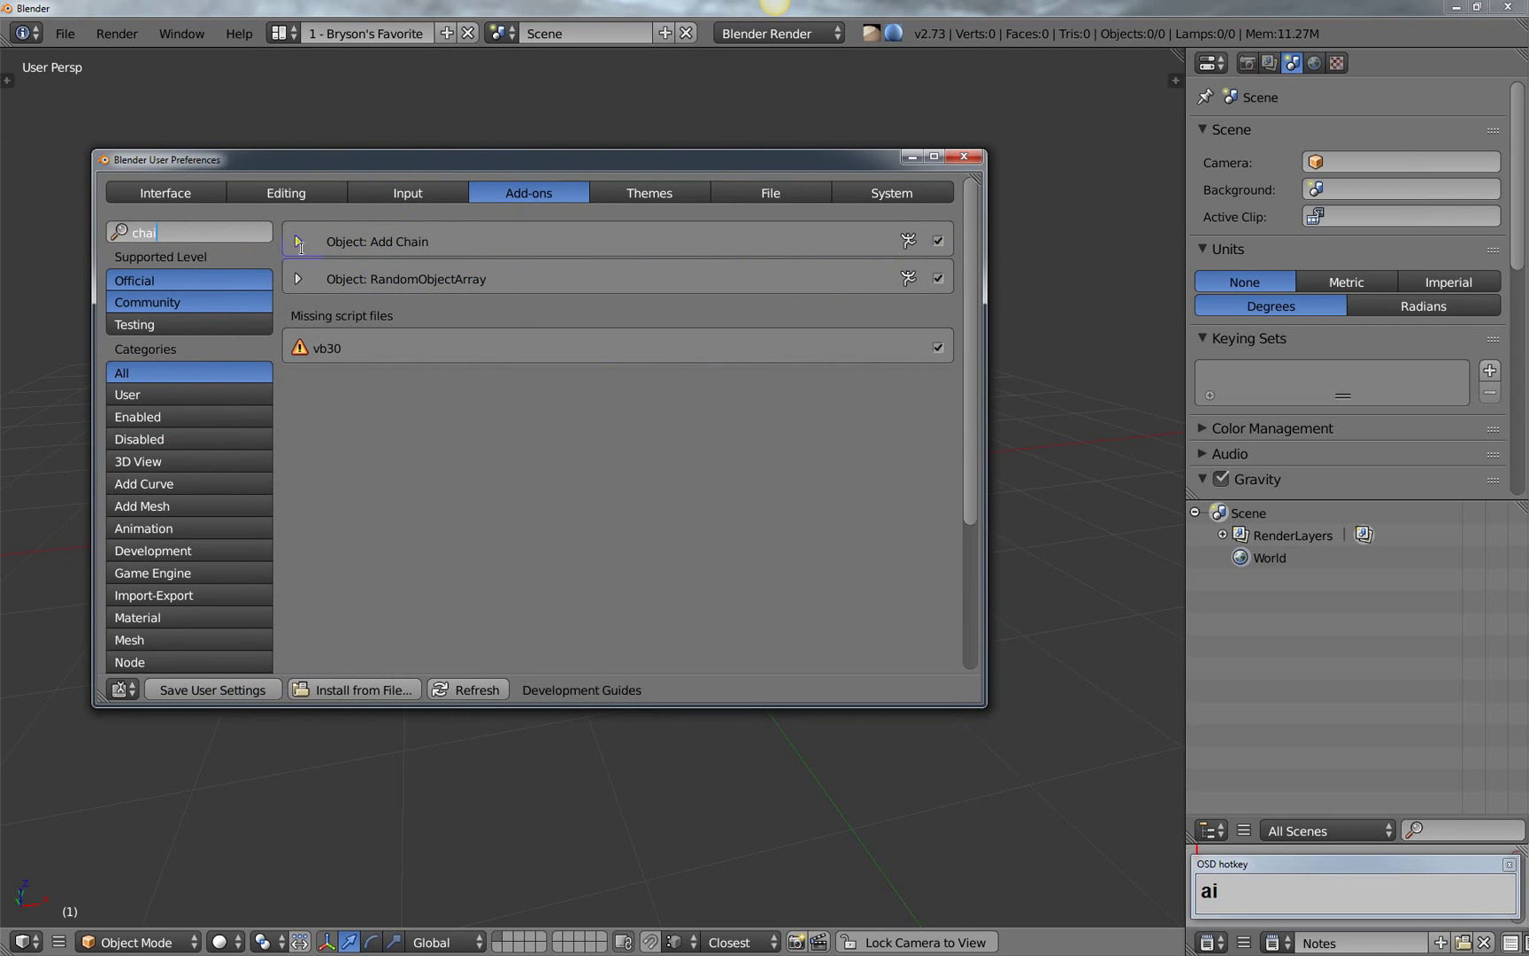
{"action": "left_click", "coordinate": [299, 243]}
{"action": "left_click", "coordinate": [300, 241]}
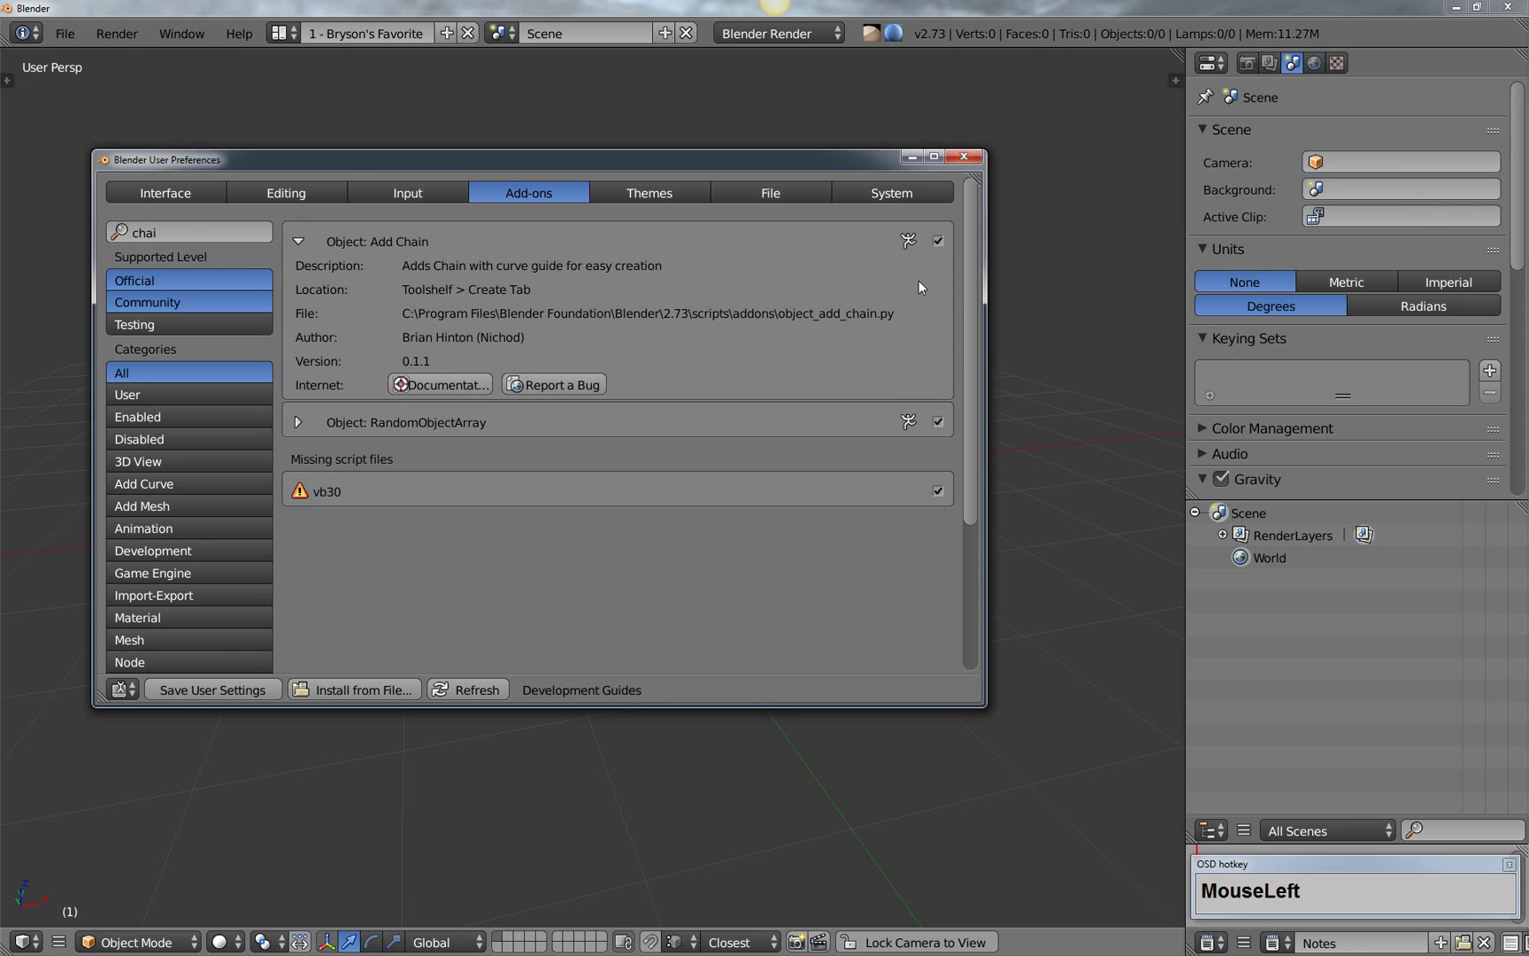
{"action": "left_click", "coordinate": [963, 159]}
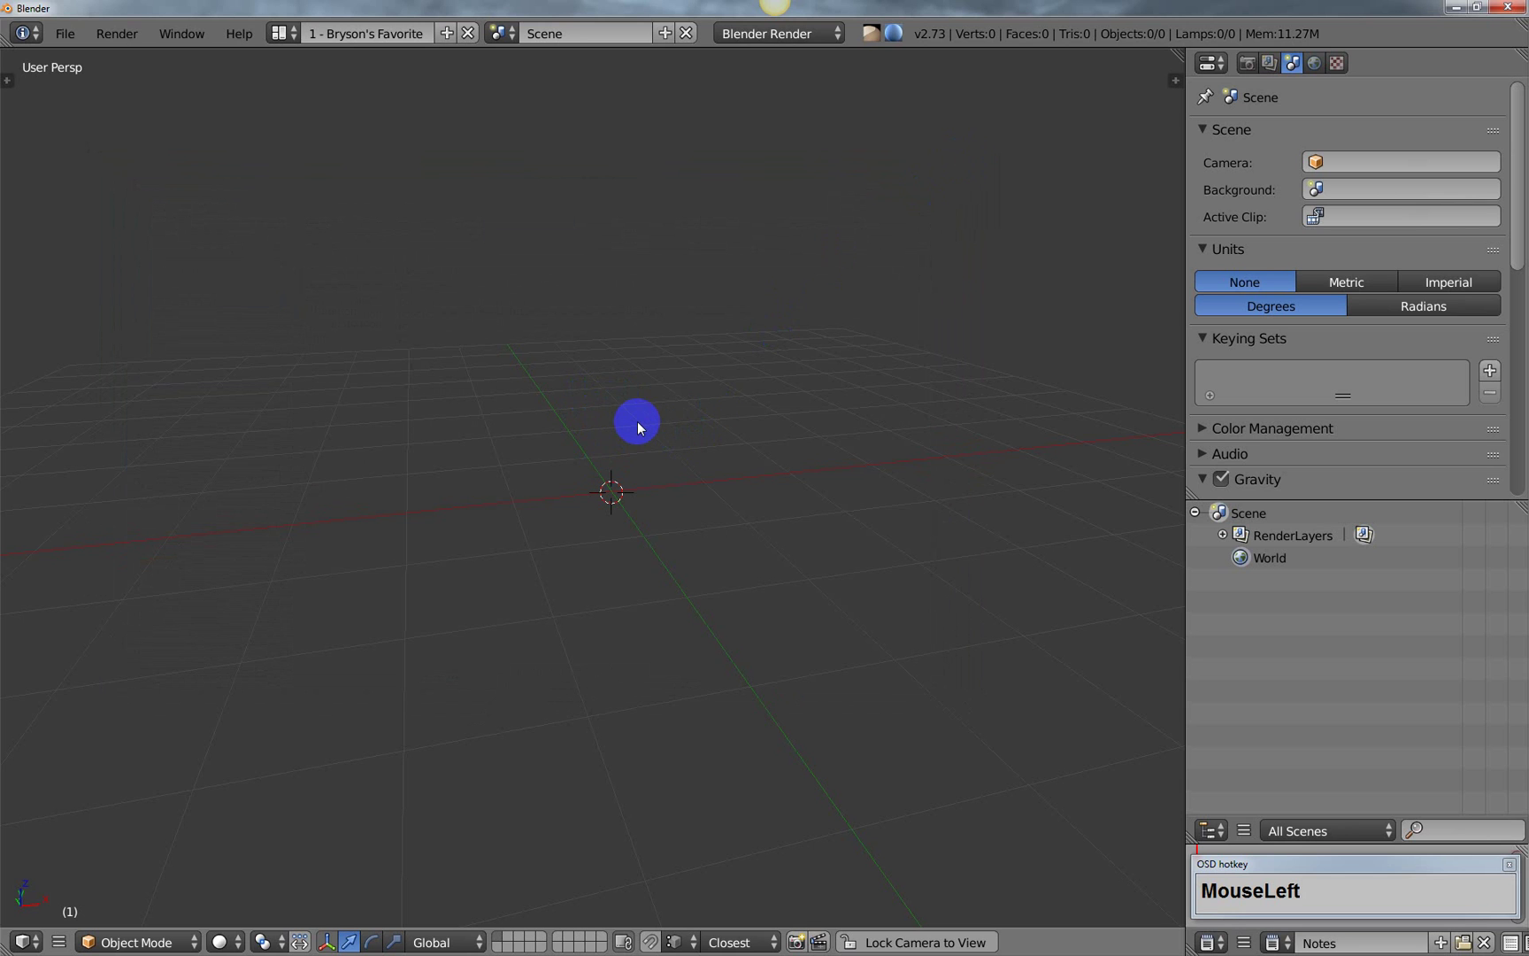
Step: Run Add Chain from the command search to create a two-link chain
{"action": "middle_click_drag", "start_coordinate": [637, 423], "coordinate": [608, 524]}
{"action": "key", "text": "space"}
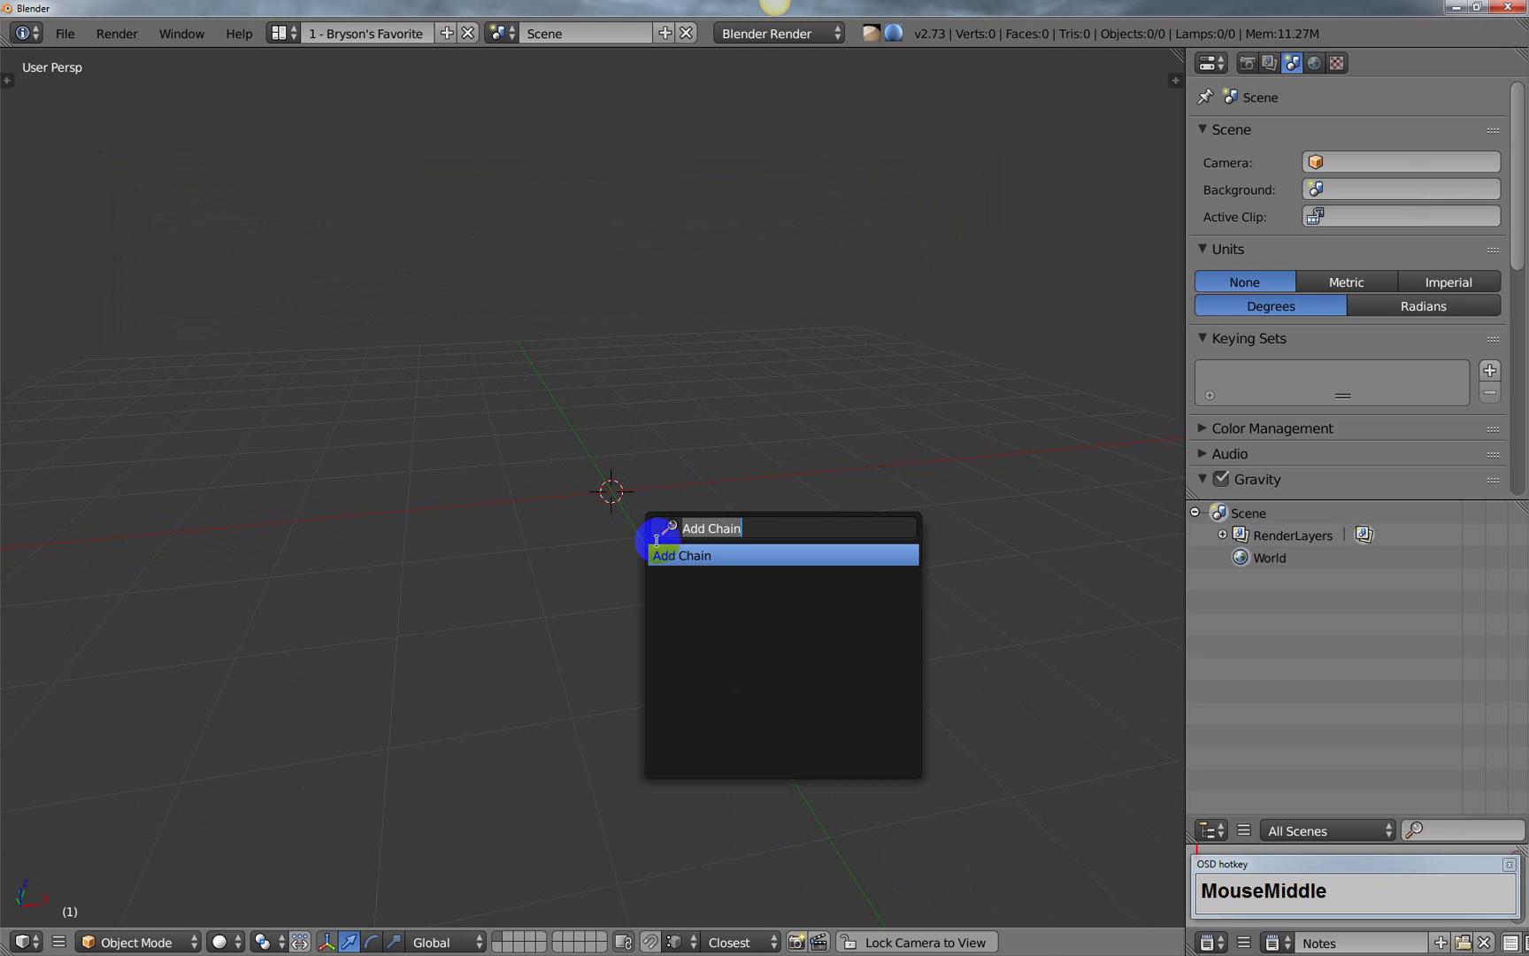
{"action": "left_click", "coordinate": [693, 555]}
{"action": "middle_click_drag", "start_coordinate": [631, 536], "coordinate": [709, 509]}
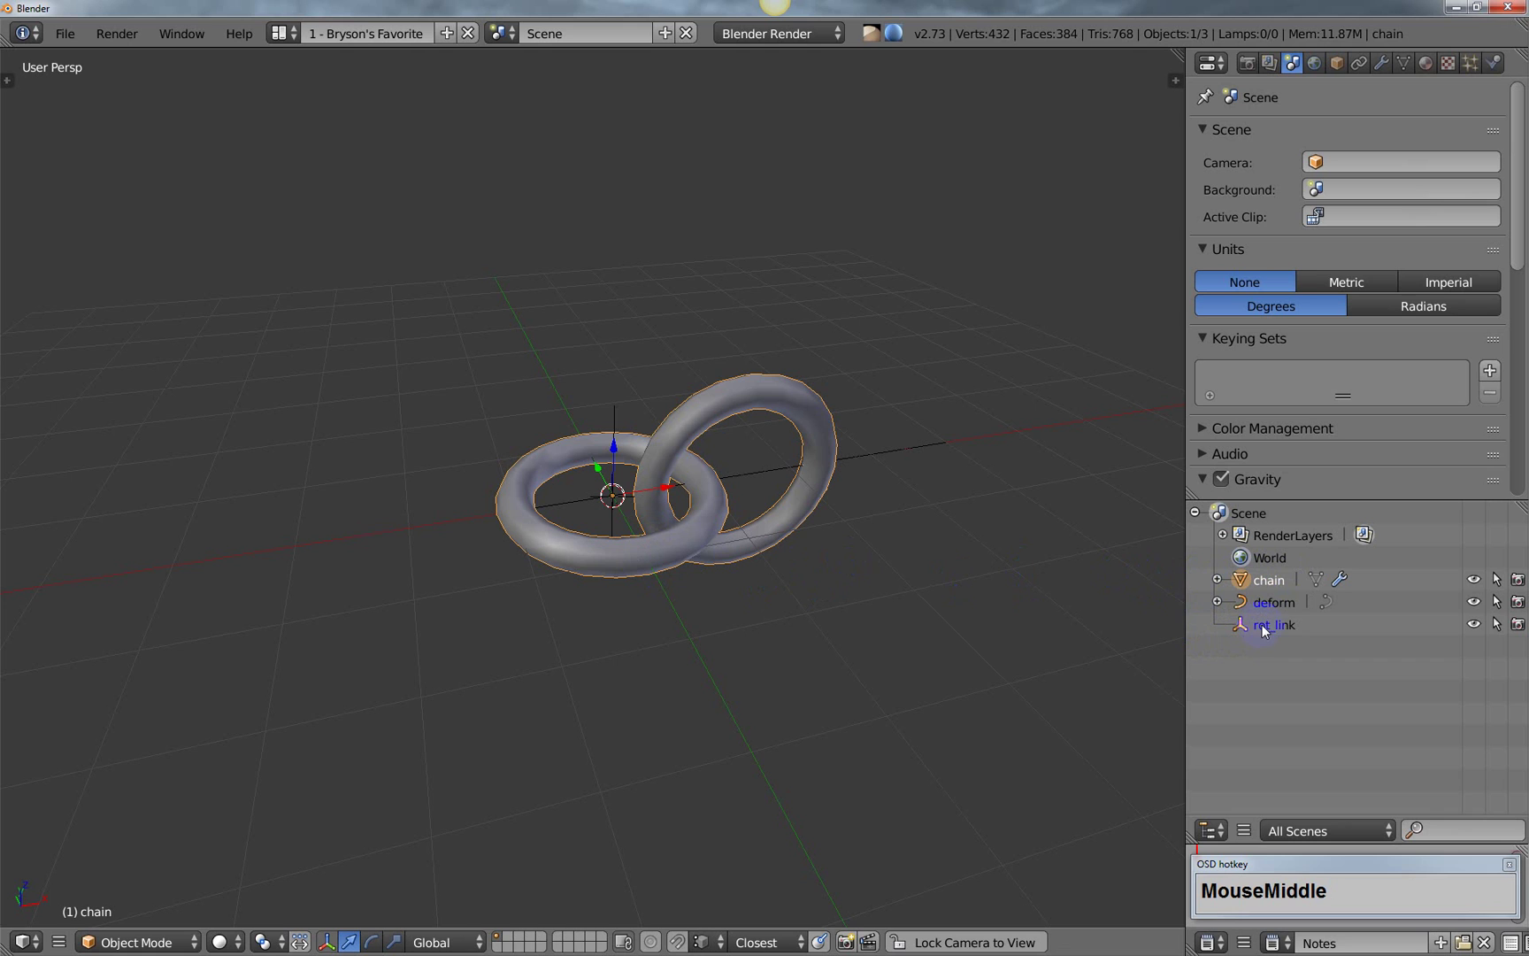
Step: Select the rot_link empty, then the deform curve
{"action": "right_click", "coordinate": [612, 405]}
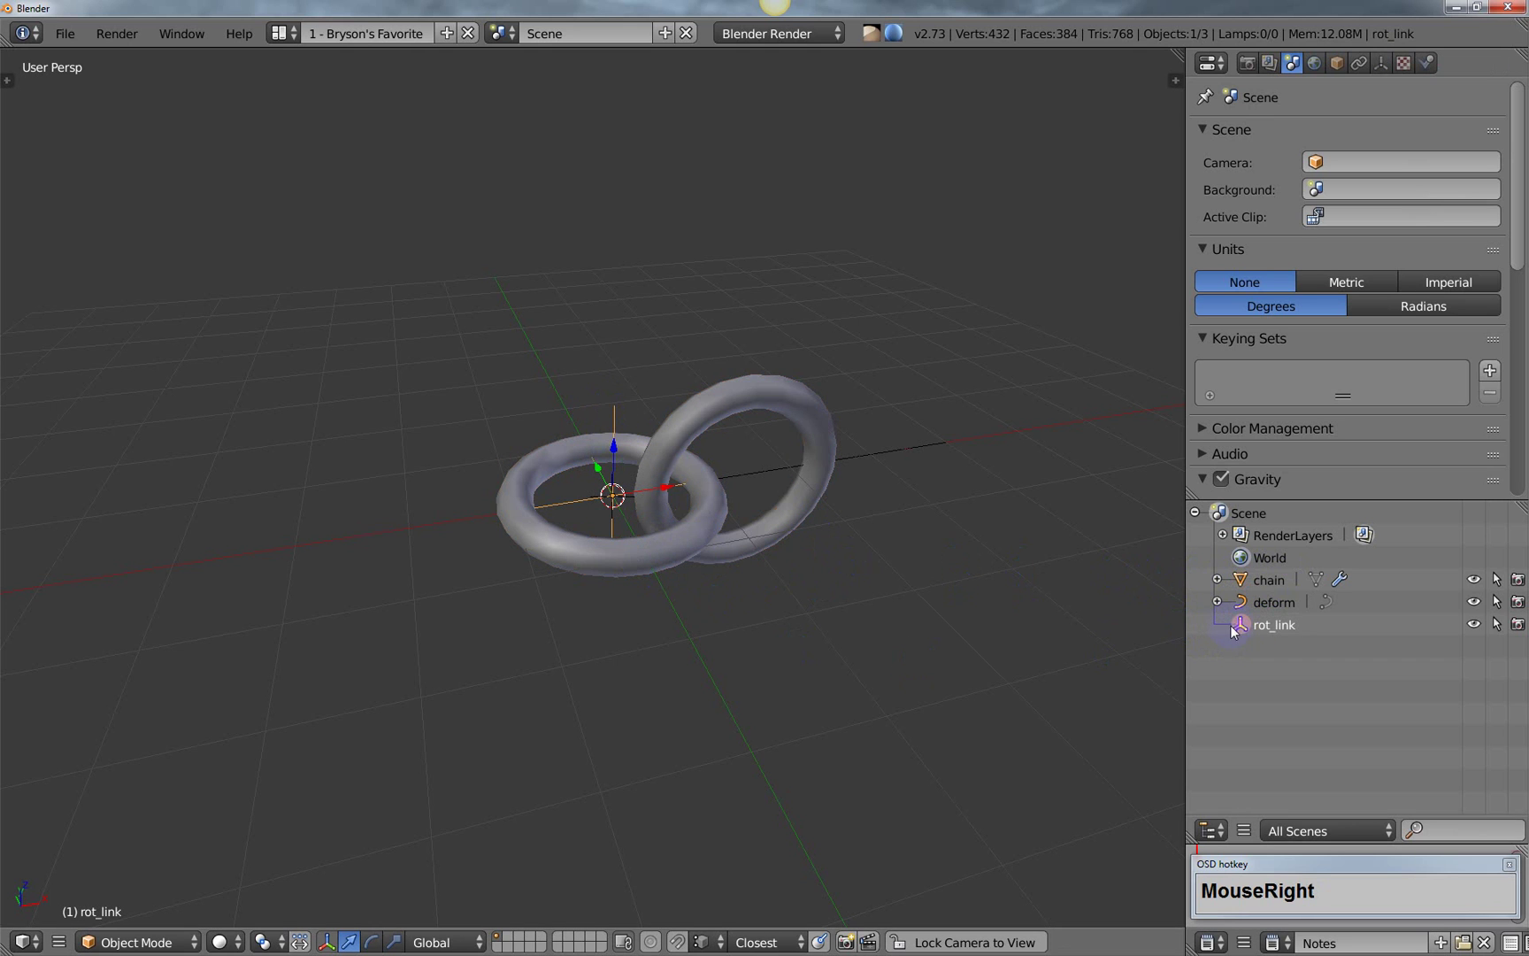
{"action": "middle_click_drag", "start_coordinate": [819, 614], "coordinate": [666, 531]}
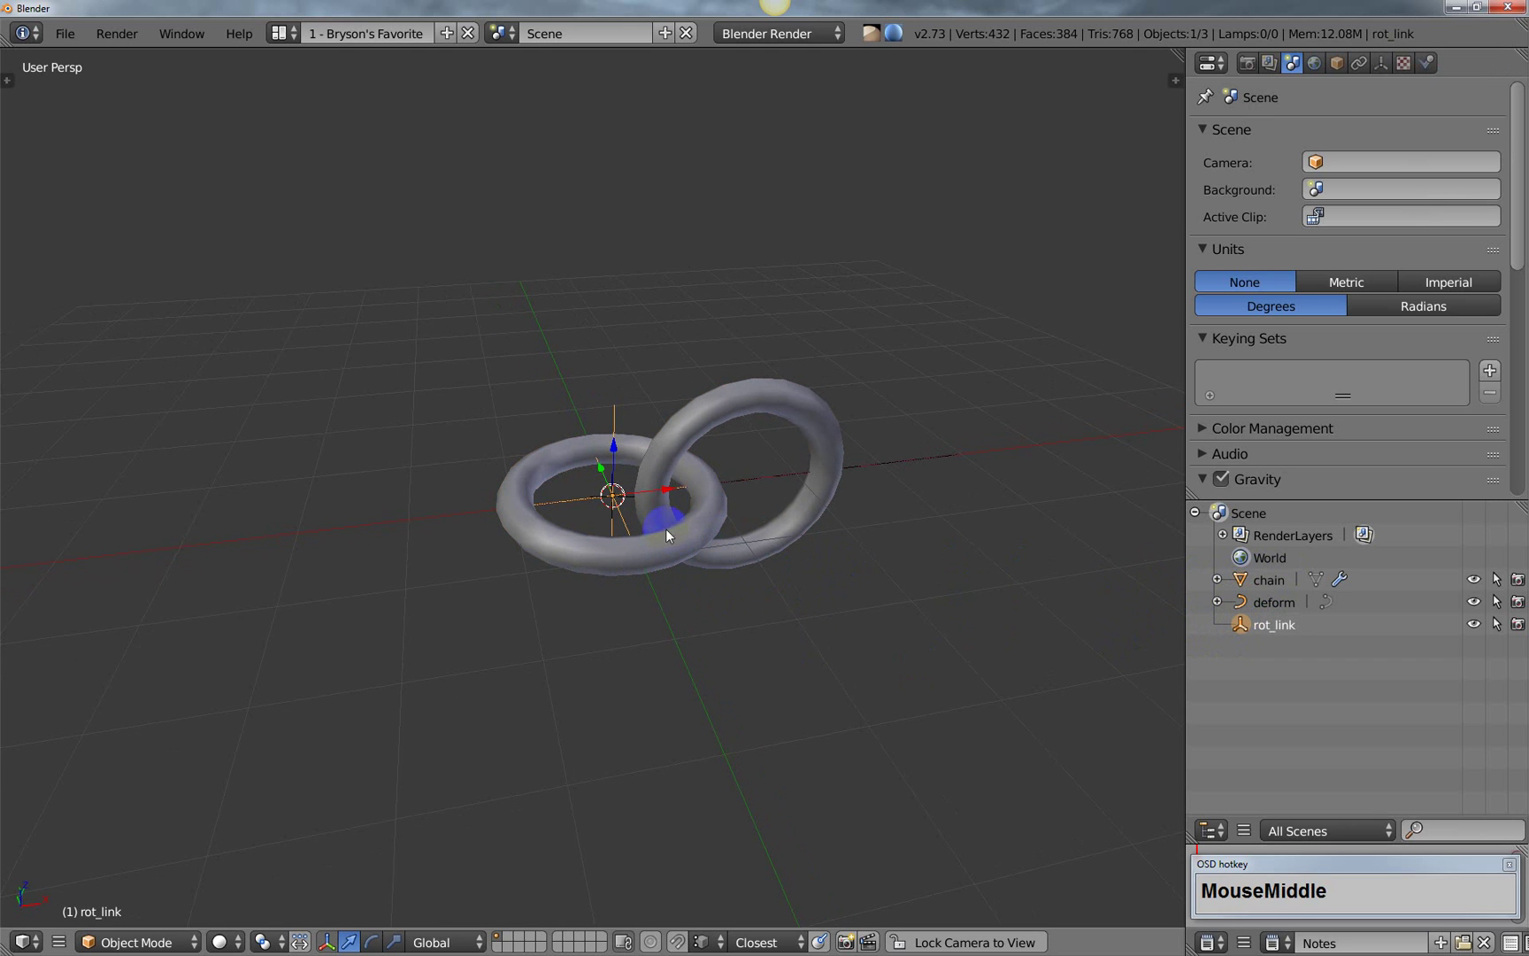
{"action": "right_click", "coordinate": [778, 474]}
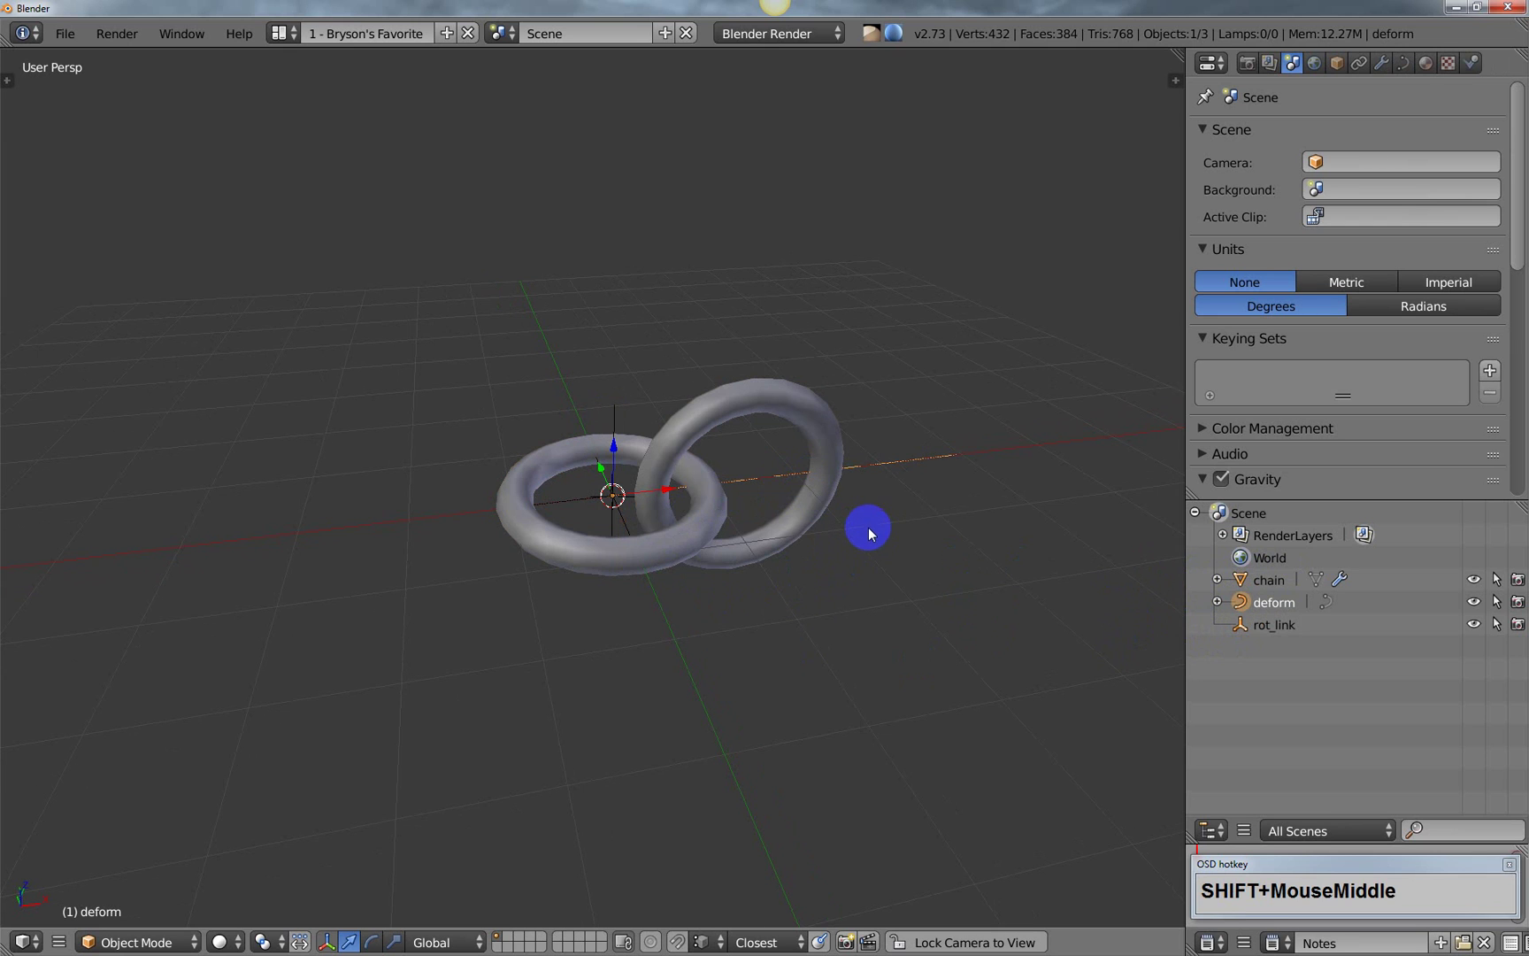
{"action": "middle_click_drag", "start_coordinate": [869, 533], "coordinate": [786, 553], "text": "shift"}
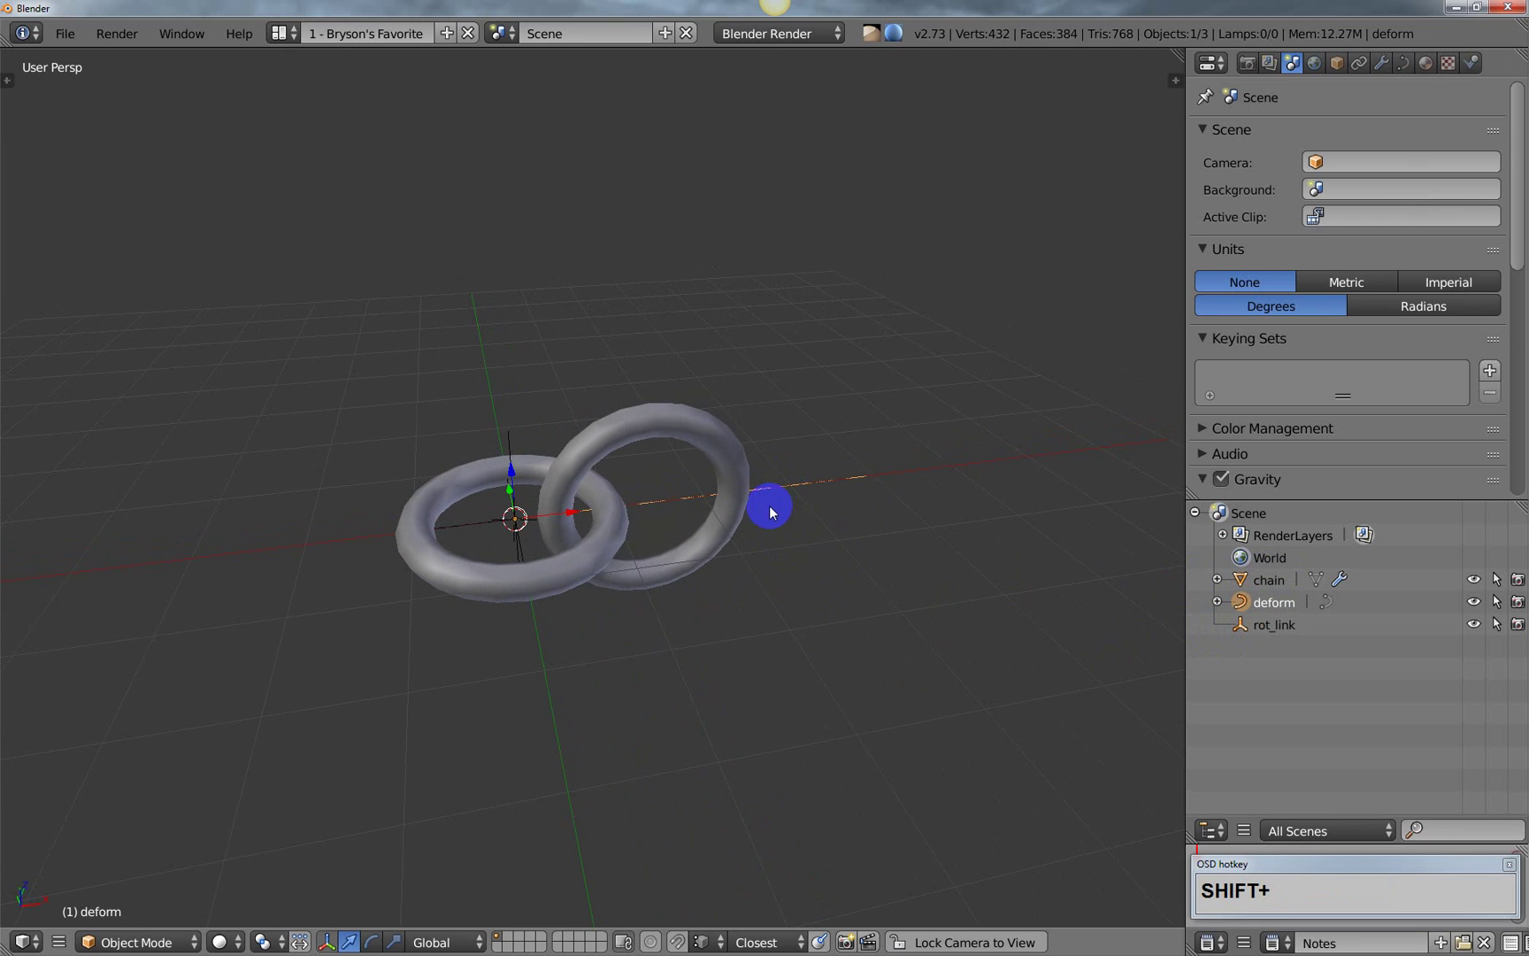
Step: In Edit Mode on the deform curve, drag its end vertex far out to lengthen the chain
{"action": "key", "text": "Tab"}
{"action": "left_click", "coordinate": [911, 515]}
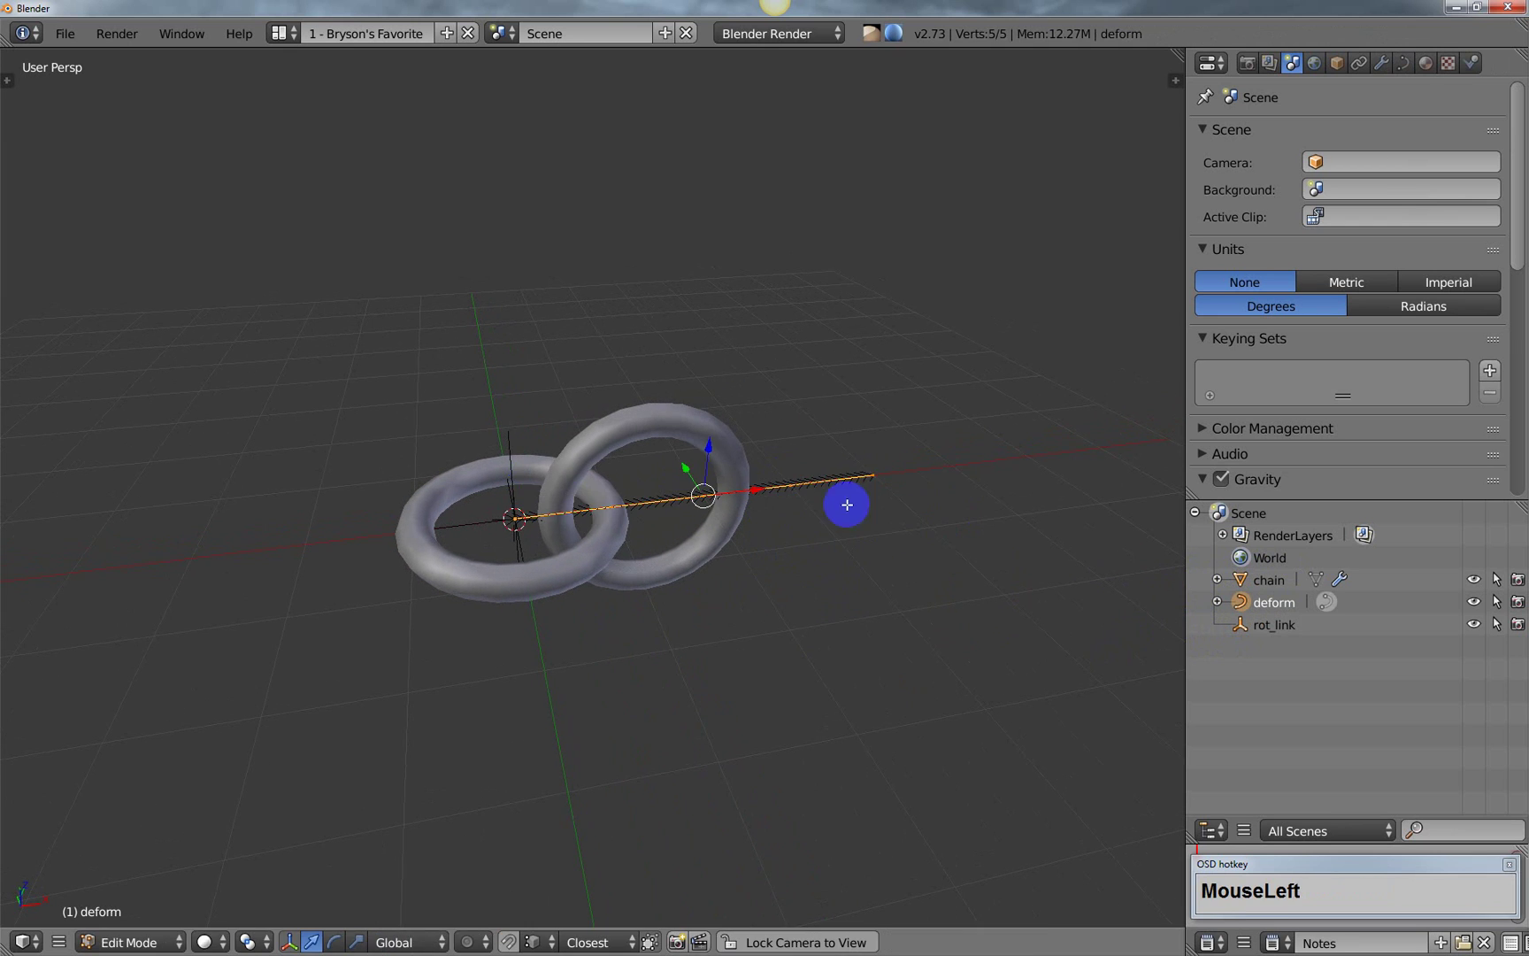
{"action": "right_click", "coordinate": [790, 480]}
{"action": "middle_click_drag", "start_coordinate": [867, 509], "coordinate": [608, 556], "text": "shift"}
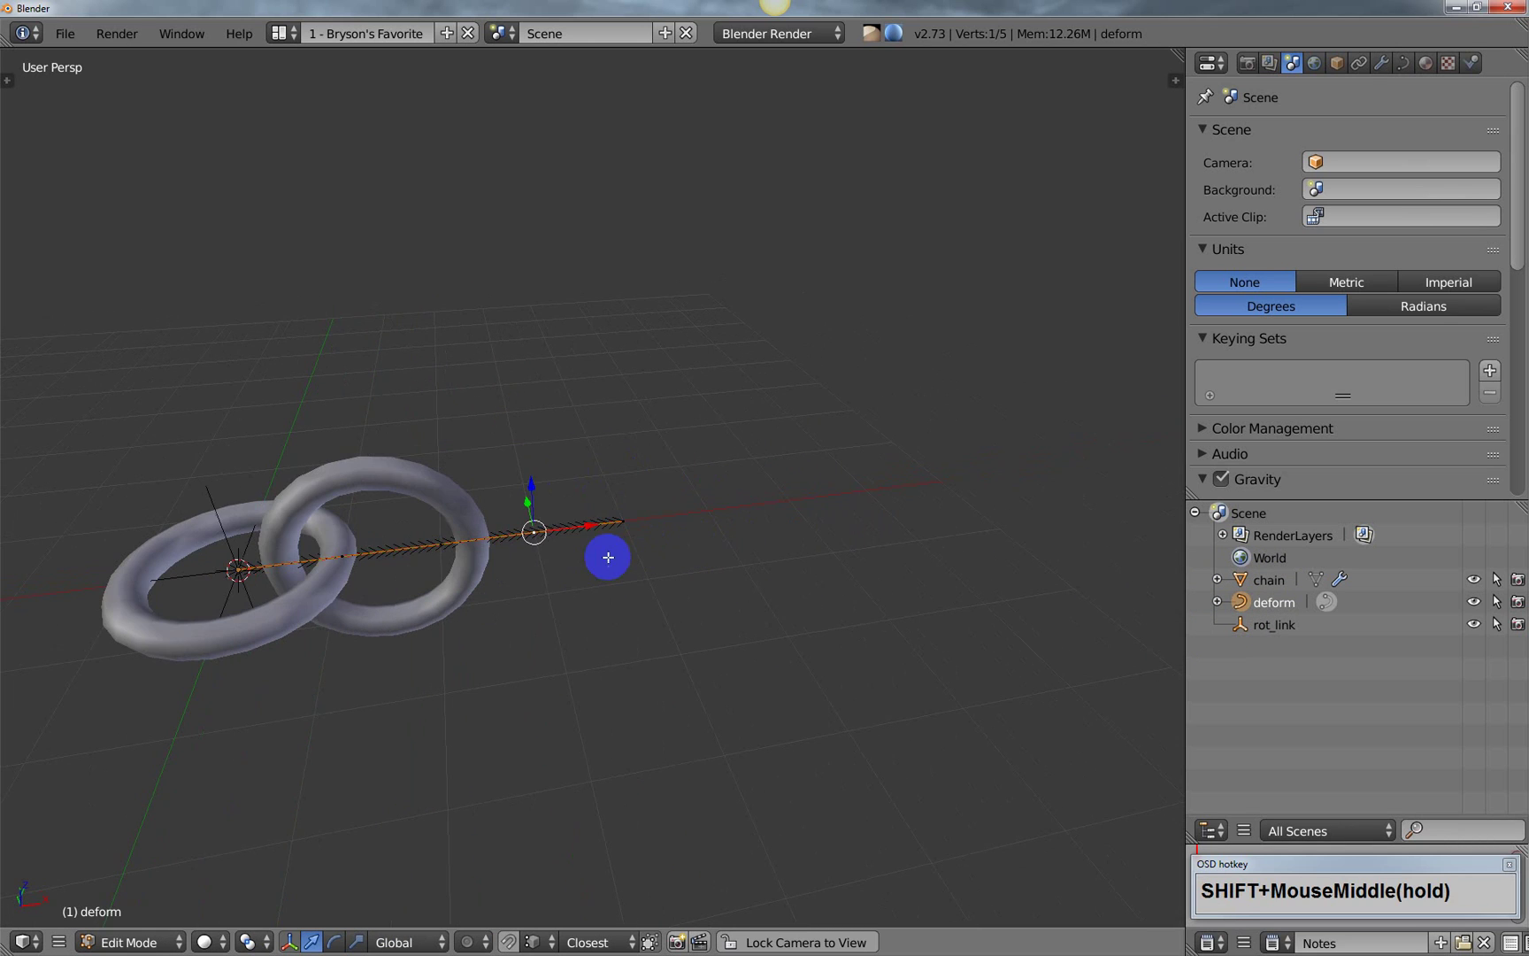
{"action": "key", "text": "g"}
{"action": "right_click", "coordinate": [612, 532]}
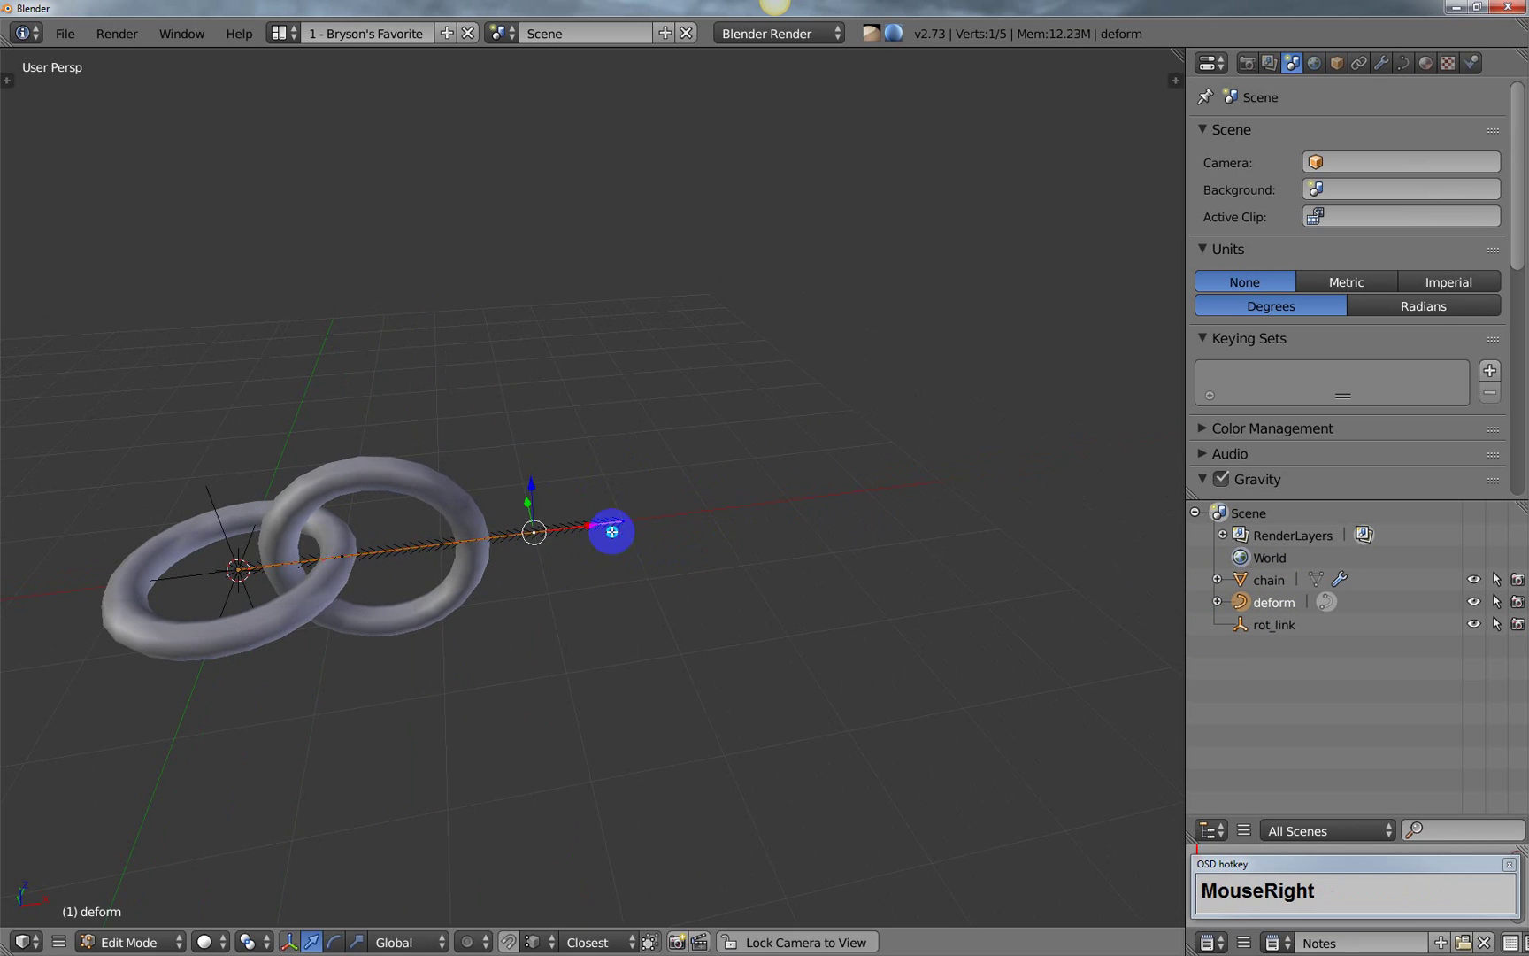
{"action": "key", "text": "g"}
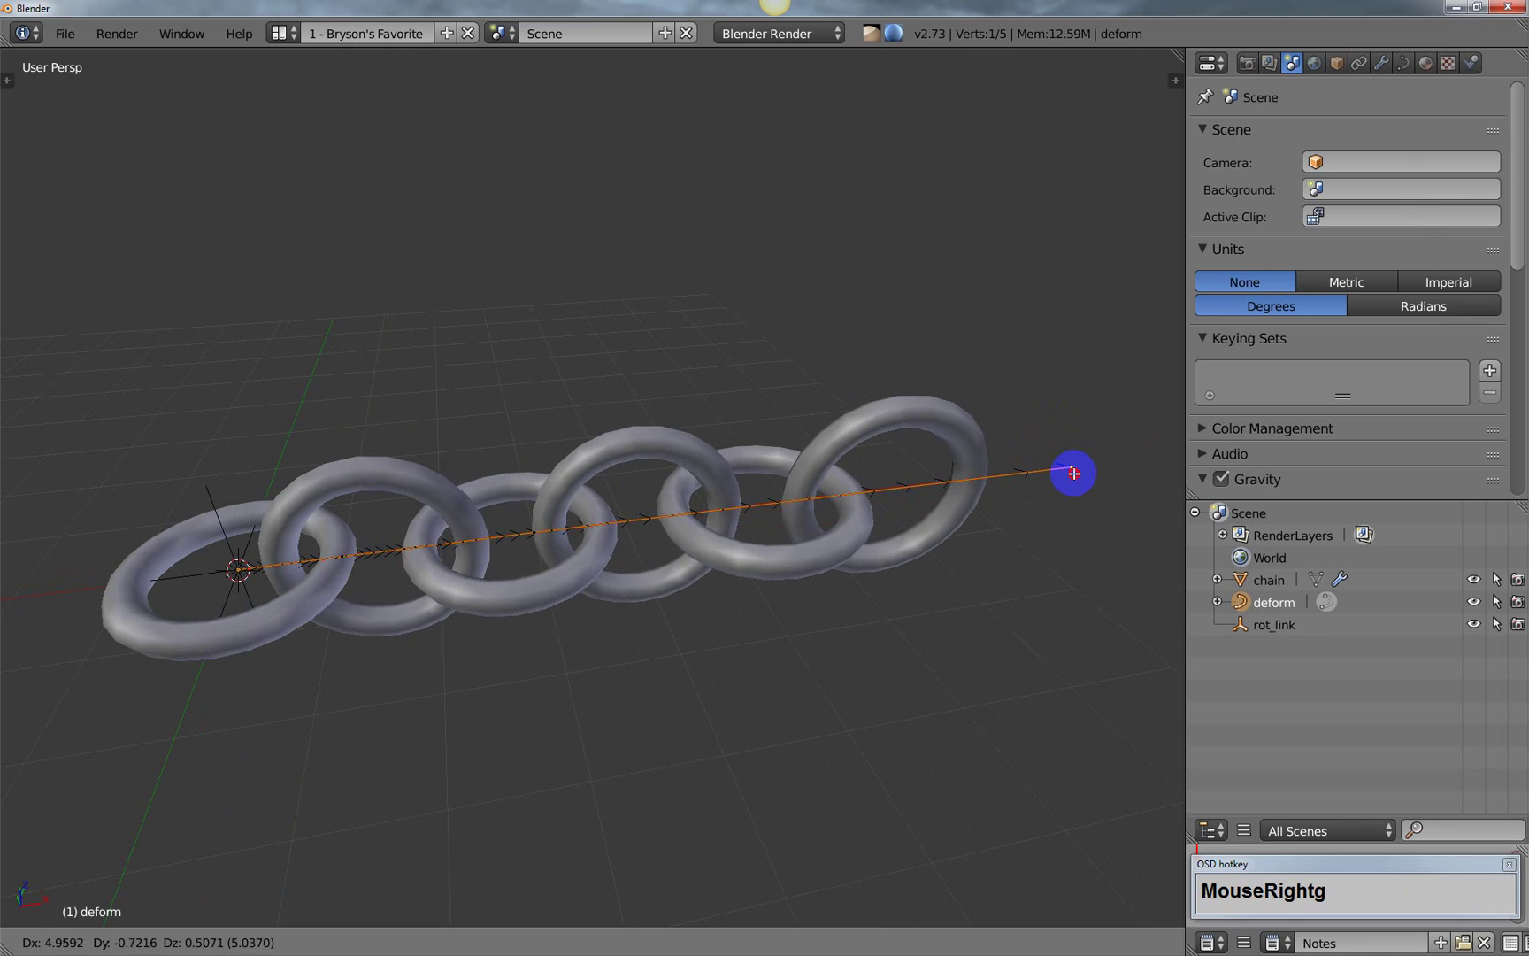
{"action": "left_click", "coordinate": [1074, 474]}
{"action": "scroll", "coordinate": [1043, 478], "scroll_direction": "down", "scroll_amount": 4}
{"action": "middle_click_drag", "start_coordinate": [1043, 478], "coordinate": [362, 518], "text": "shift"}
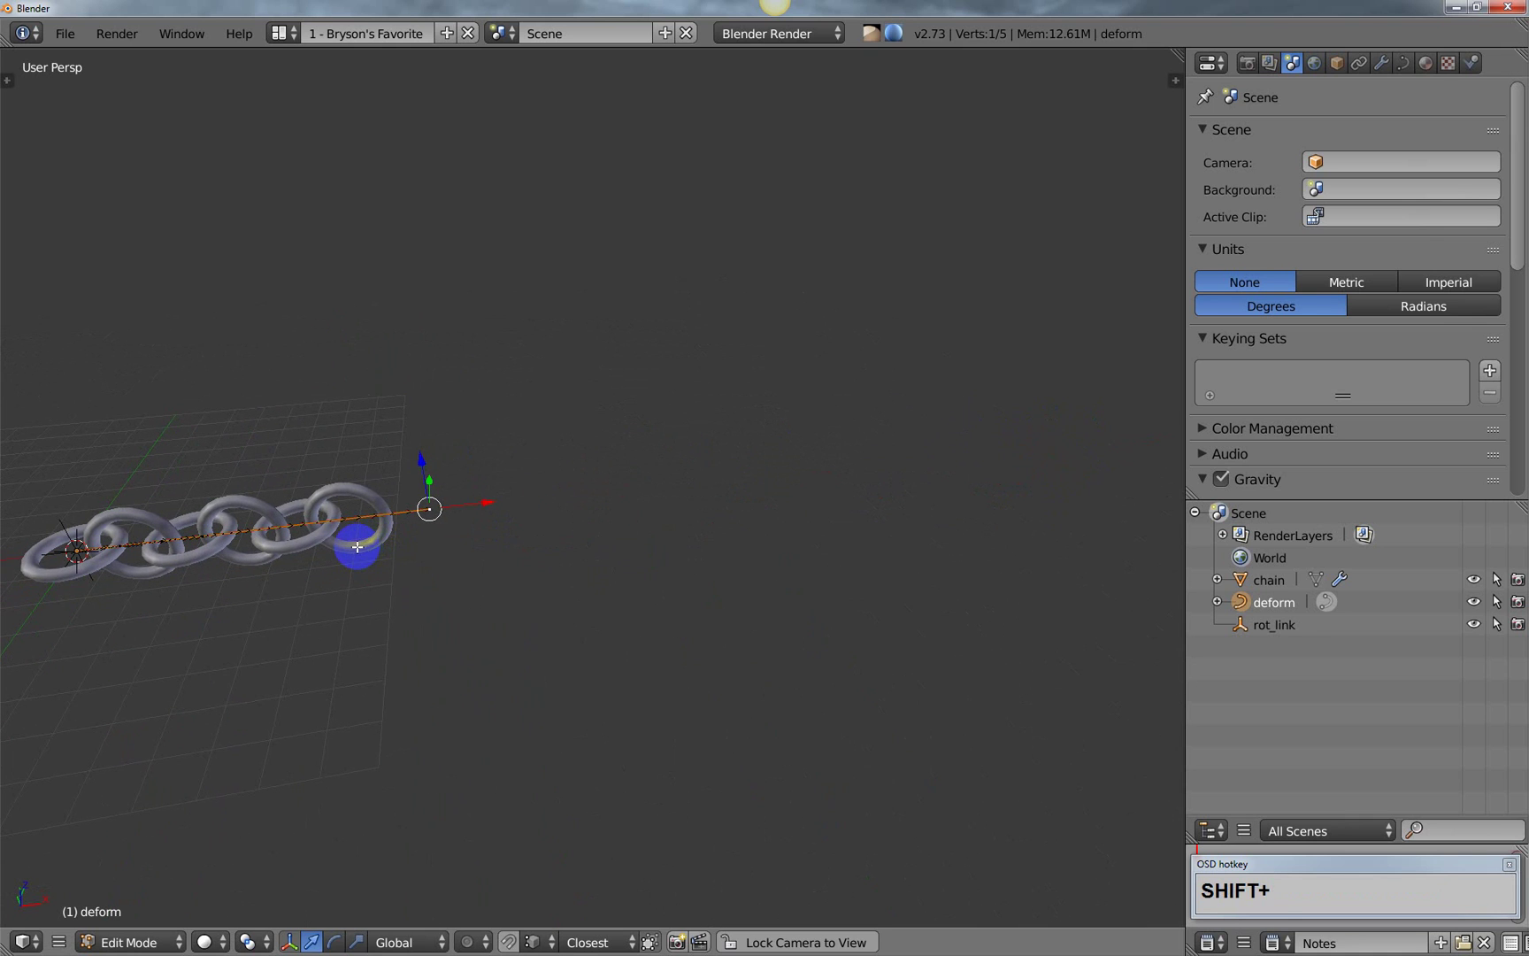
{"action": "key", "text": "g"}
{"action": "left_click", "coordinate": [921, 426]}
{"action": "scroll", "coordinate": [556, 530], "scroll_direction": "down", "scroll_amount": 2}
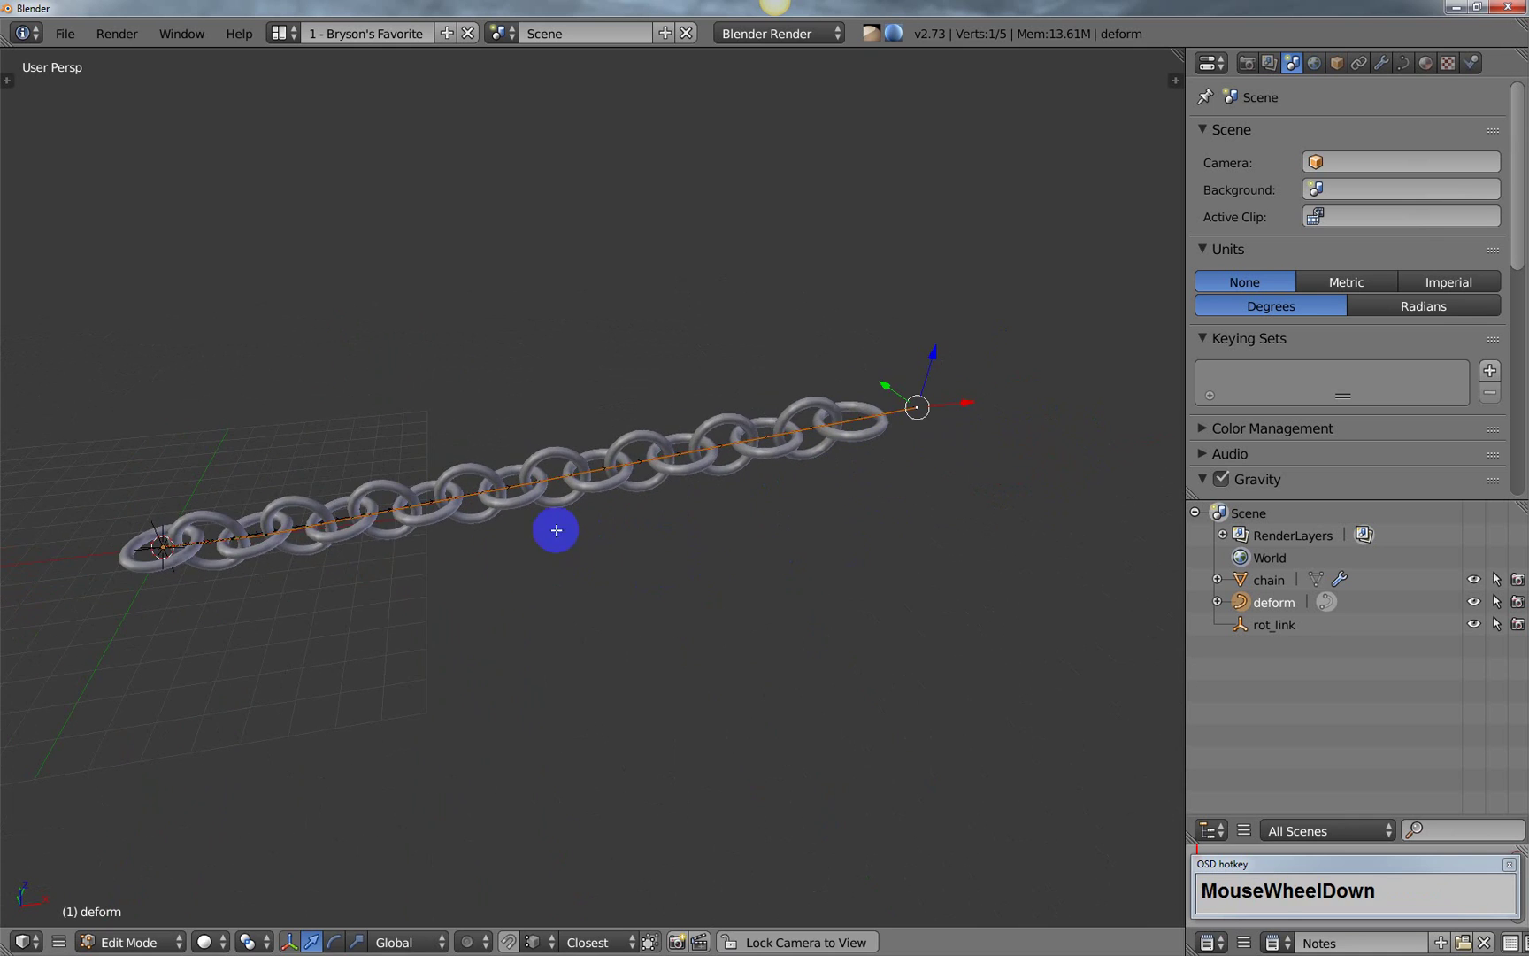
Step: Pull a middle vertex down and raise both ends so the chain sags in a U
{"action": "right_click", "coordinate": [287, 545]}
{"action": "key", "text": "g"}
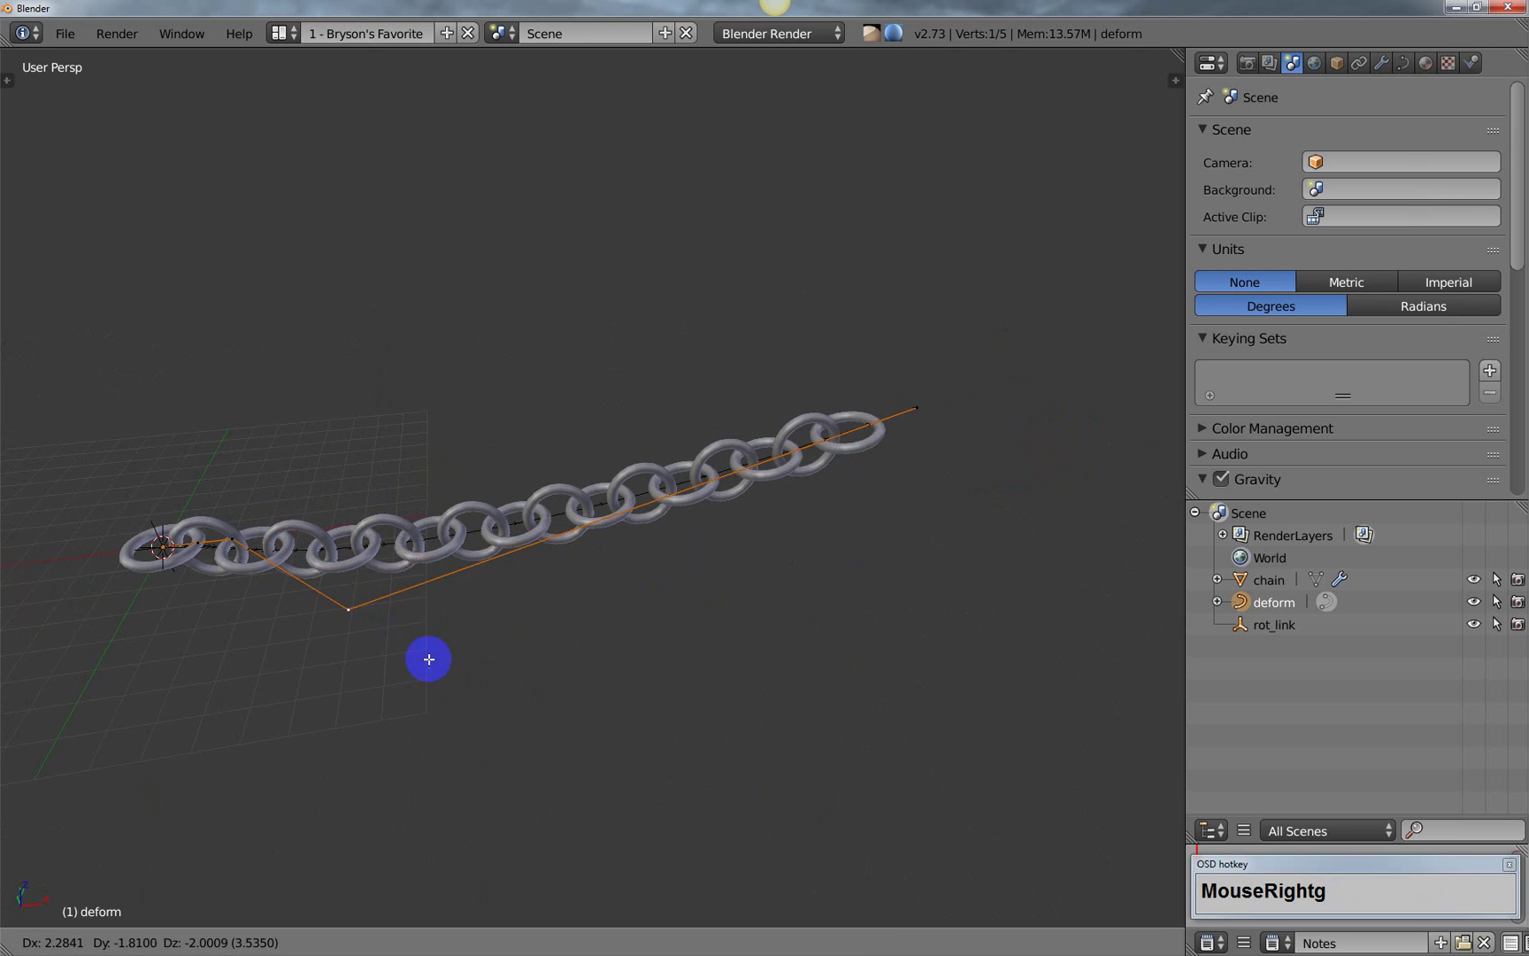
{"action": "left_click", "coordinate": [631, 878]}
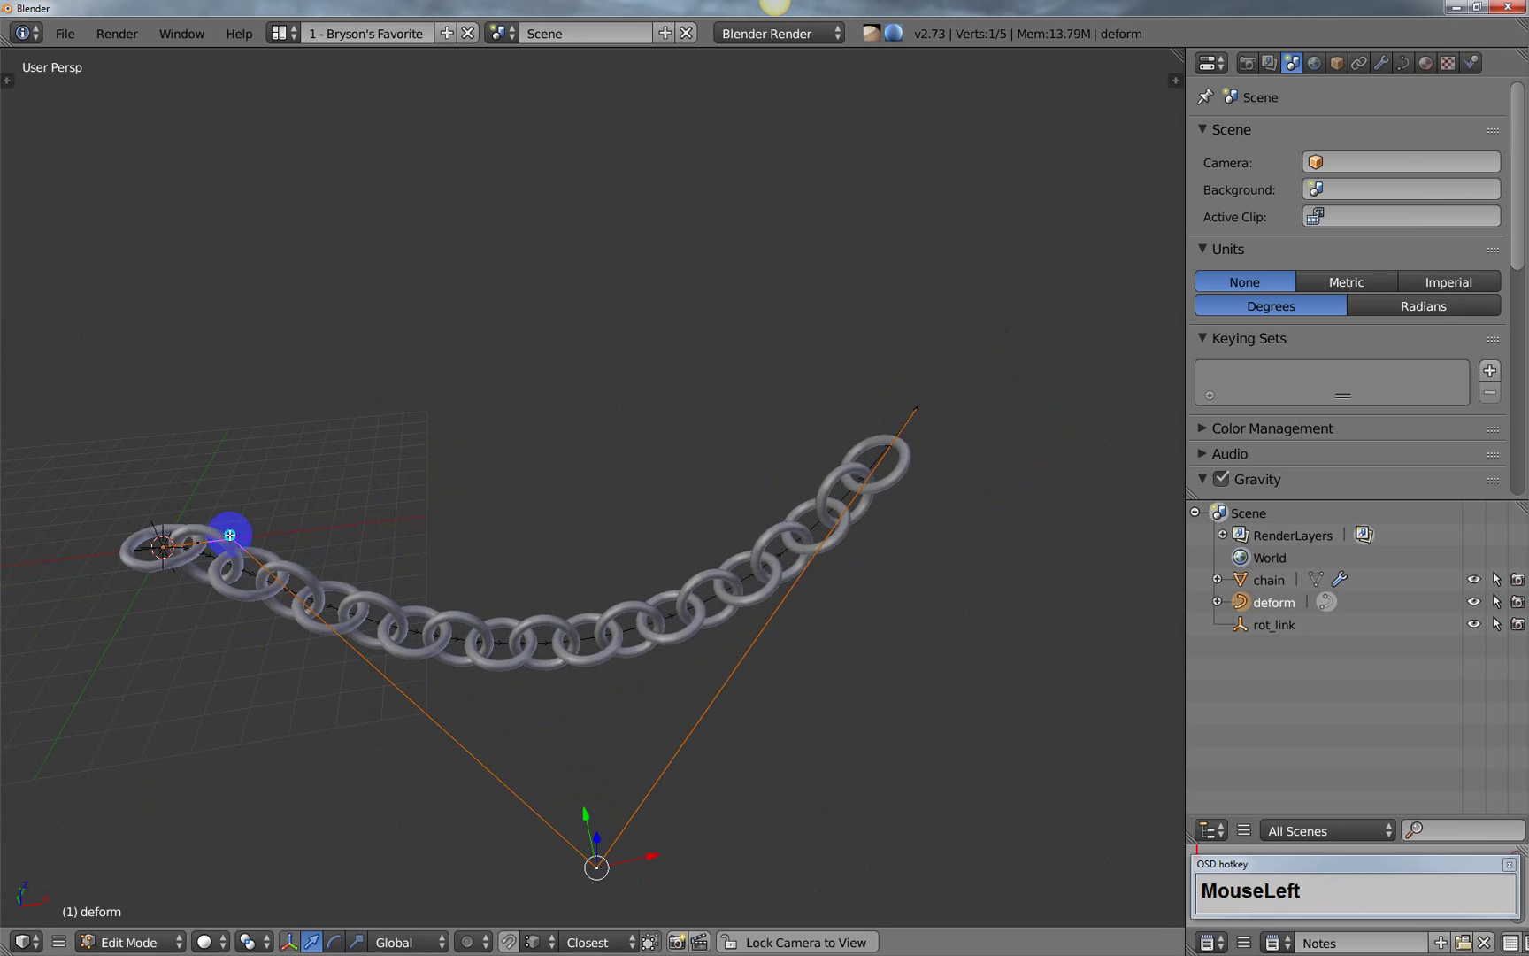
{"action": "right_click", "coordinate": [229, 537]}
{"action": "key", "text": "g"}
{"action": "left_click", "coordinate": [329, 754]}
{"action": "right_click", "coordinate": [924, 435]}
{"action": "key", "text": "g"}
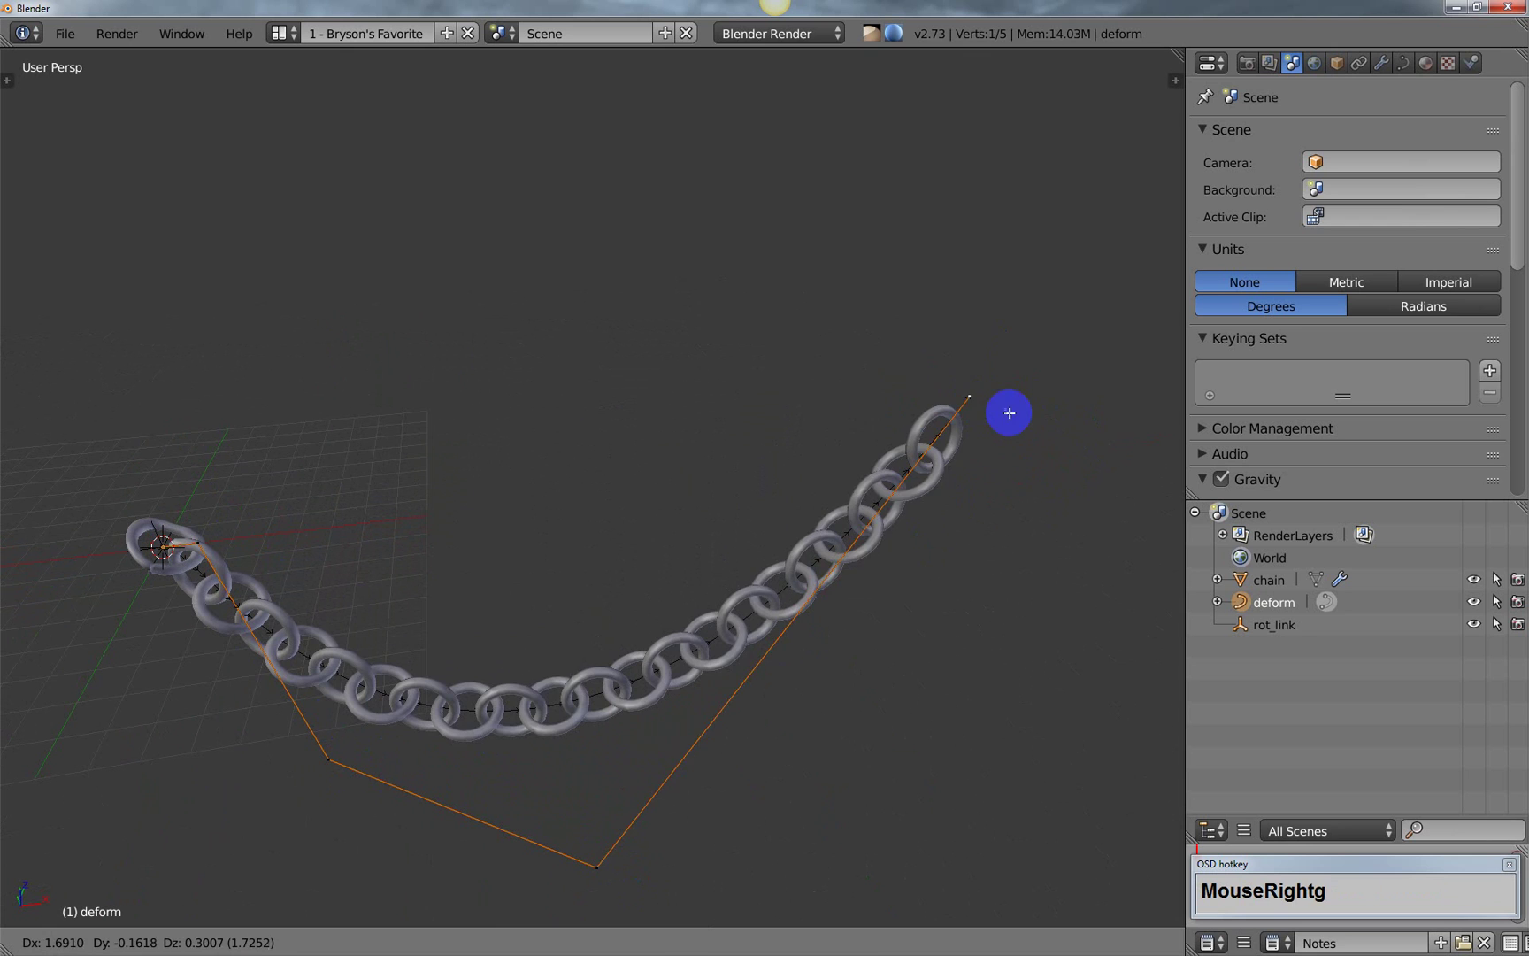
{"action": "left_click", "coordinate": [965, 325]}
{"action": "middle_click_drag", "start_coordinate": [776, 530], "coordinate": [742, 546]}
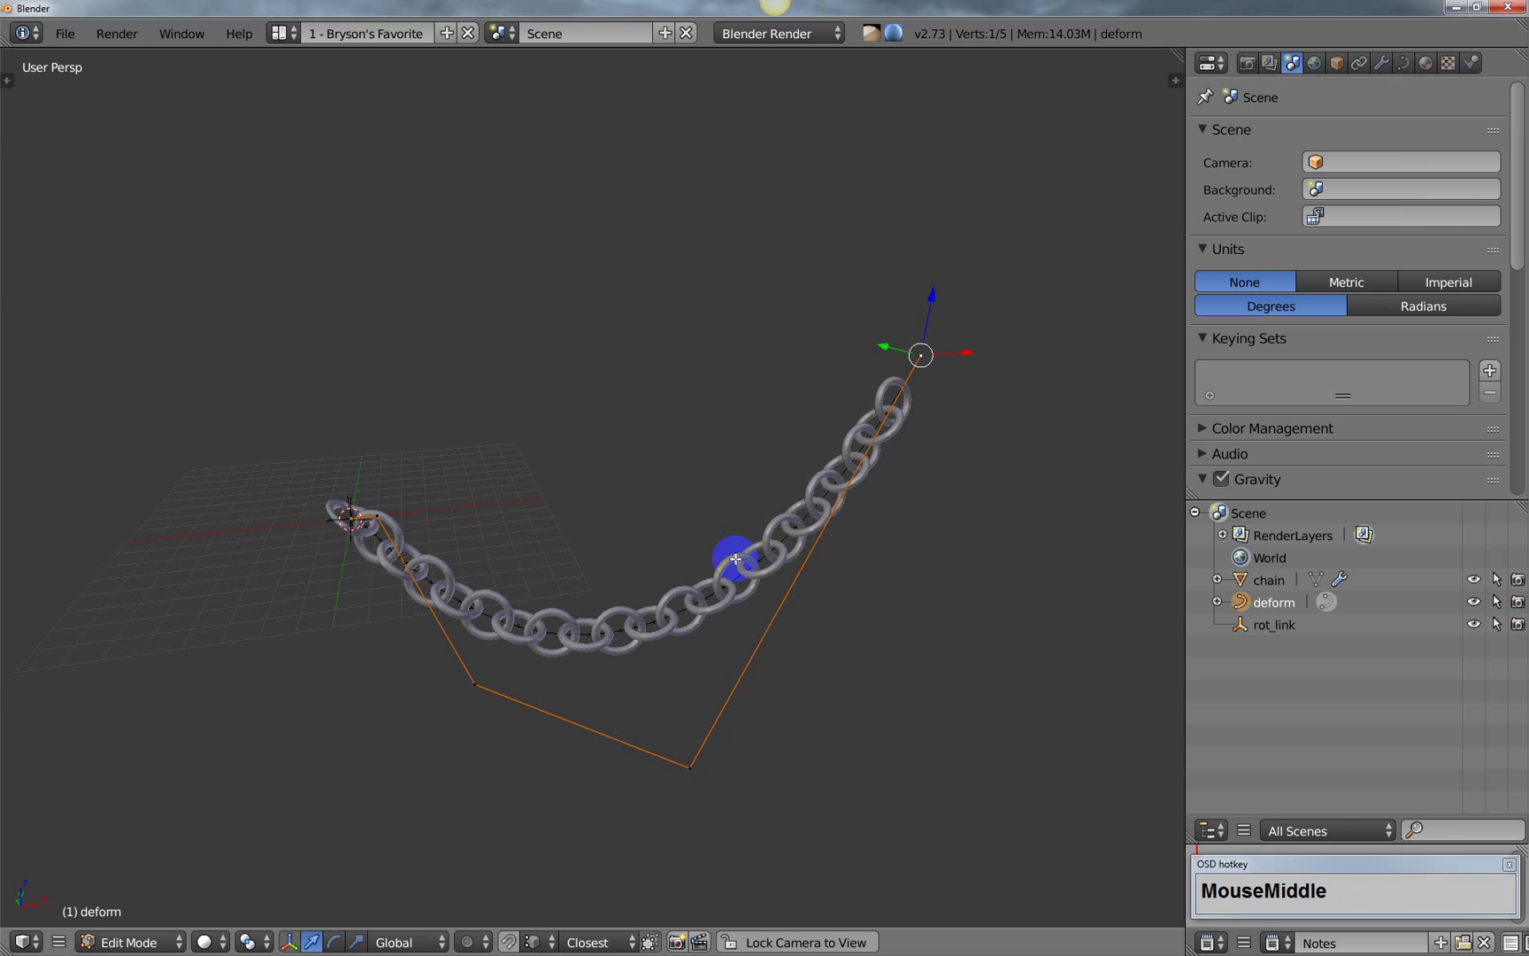
{"action": "middle_click_drag", "start_coordinate": [673, 522], "coordinate": [693, 556]}
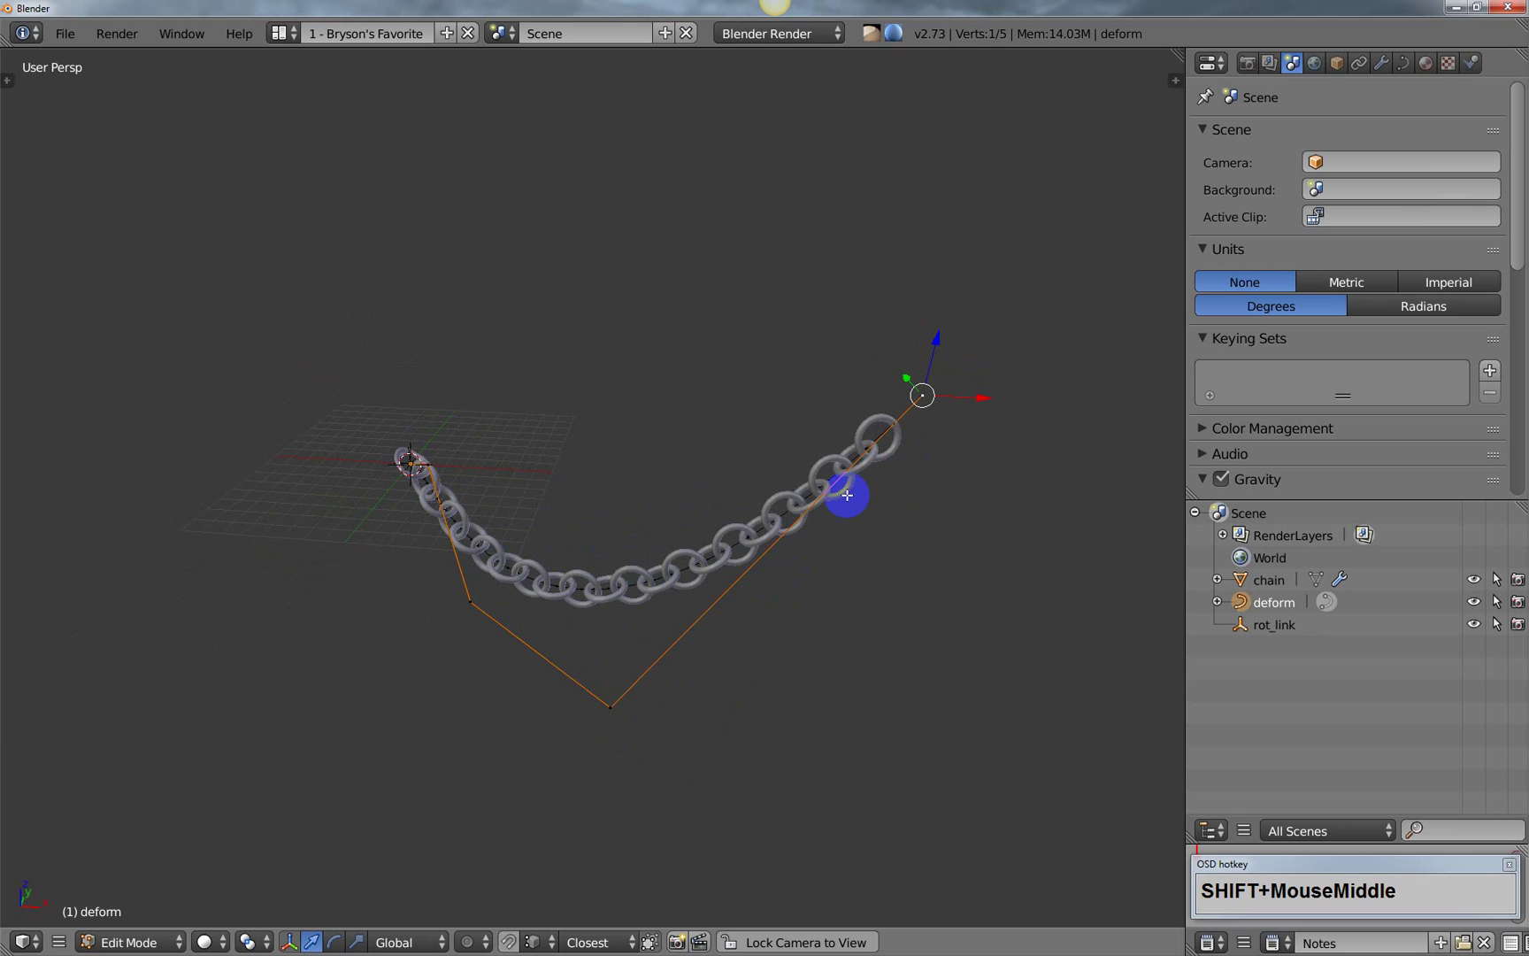
{"action": "middle_click_drag", "start_coordinate": [788, 594], "coordinate": [802, 581], "text": "shift"}
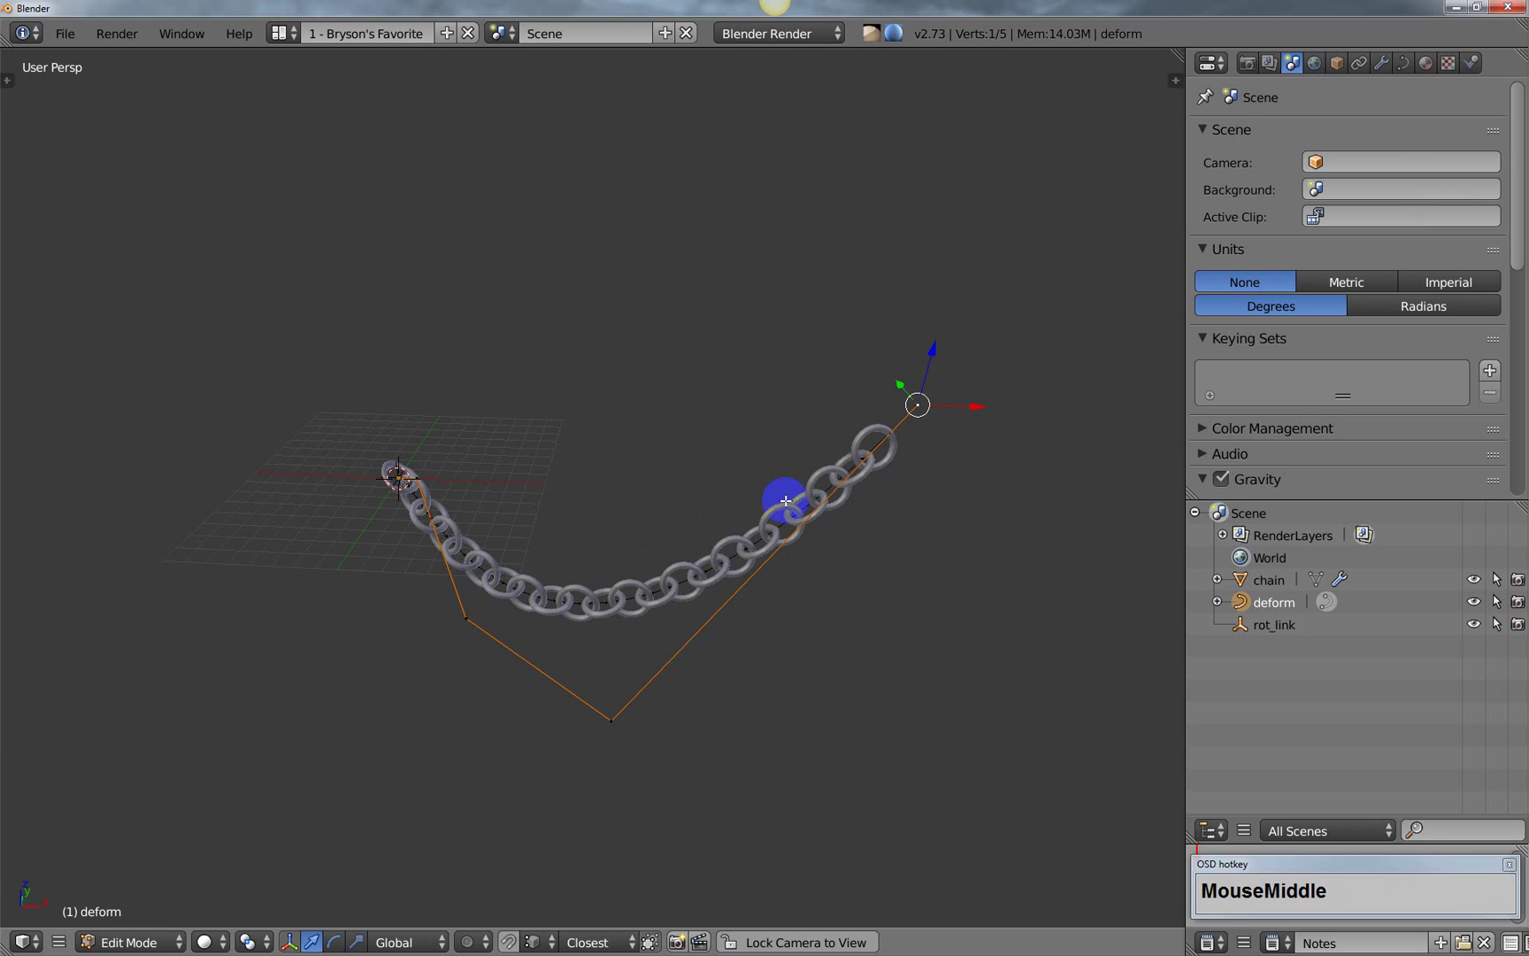
Step: Return to Object Mode and reload the start-up file for a fresh scene
{"action": "key", "text": "Tab"}
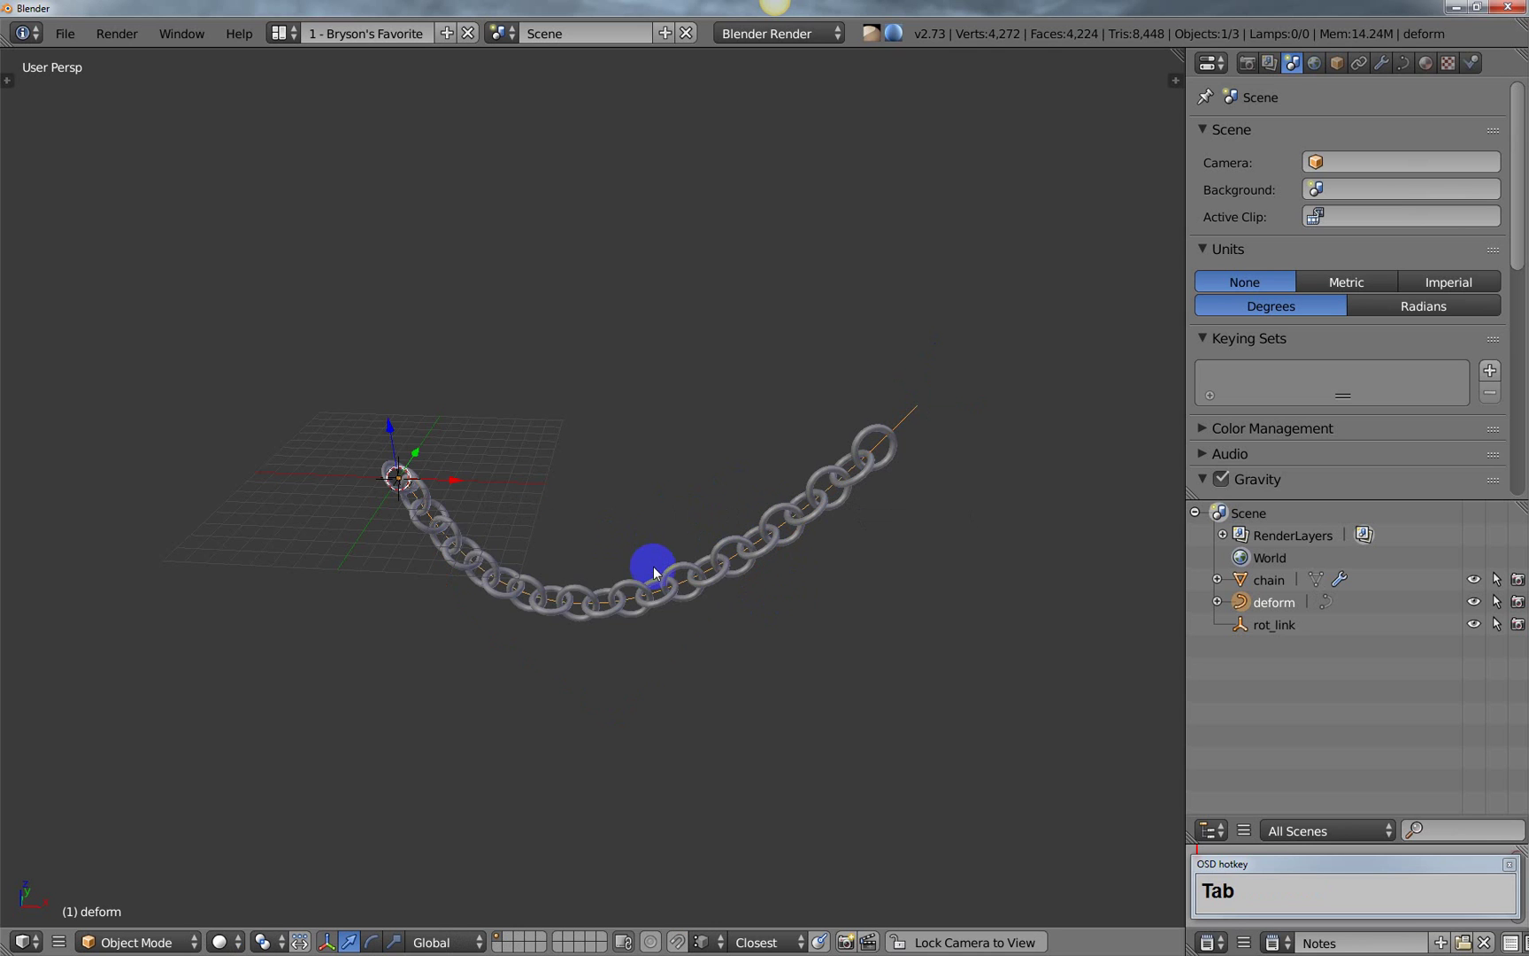
{"action": "right_click", "coordinate": [666, 582]}
{"action": "middle_click_drag", "start_coordinate": [717, 614], "coordinate": [639, 571]}
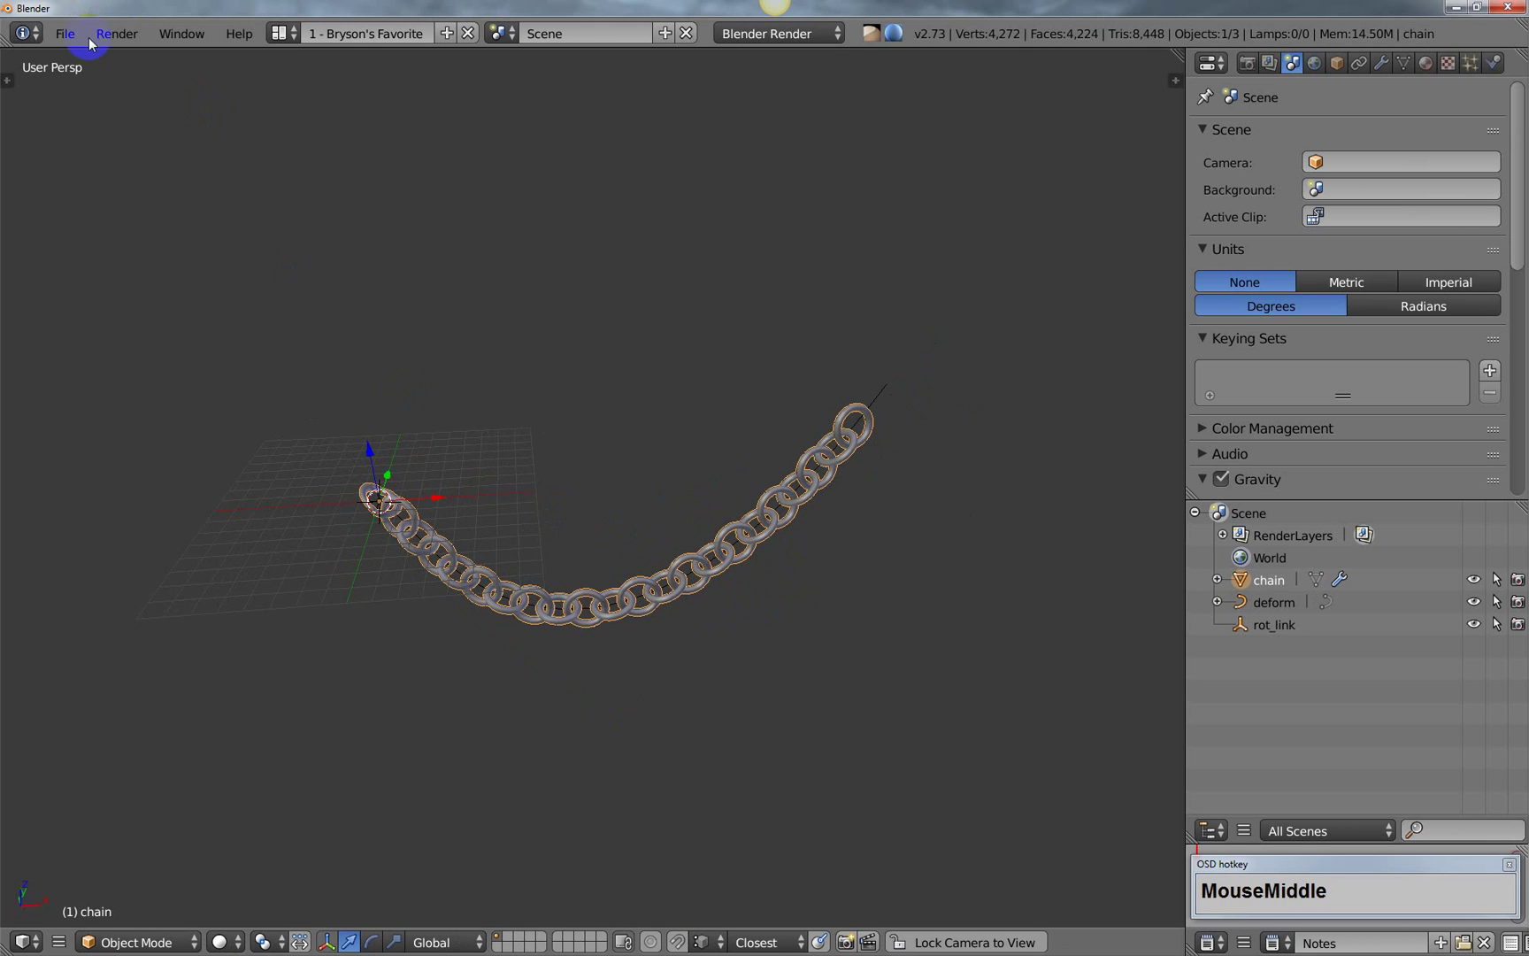
{"action": "left_click_drag", "start_coordinate": [66, 32], "coordinate": [88, 57]}
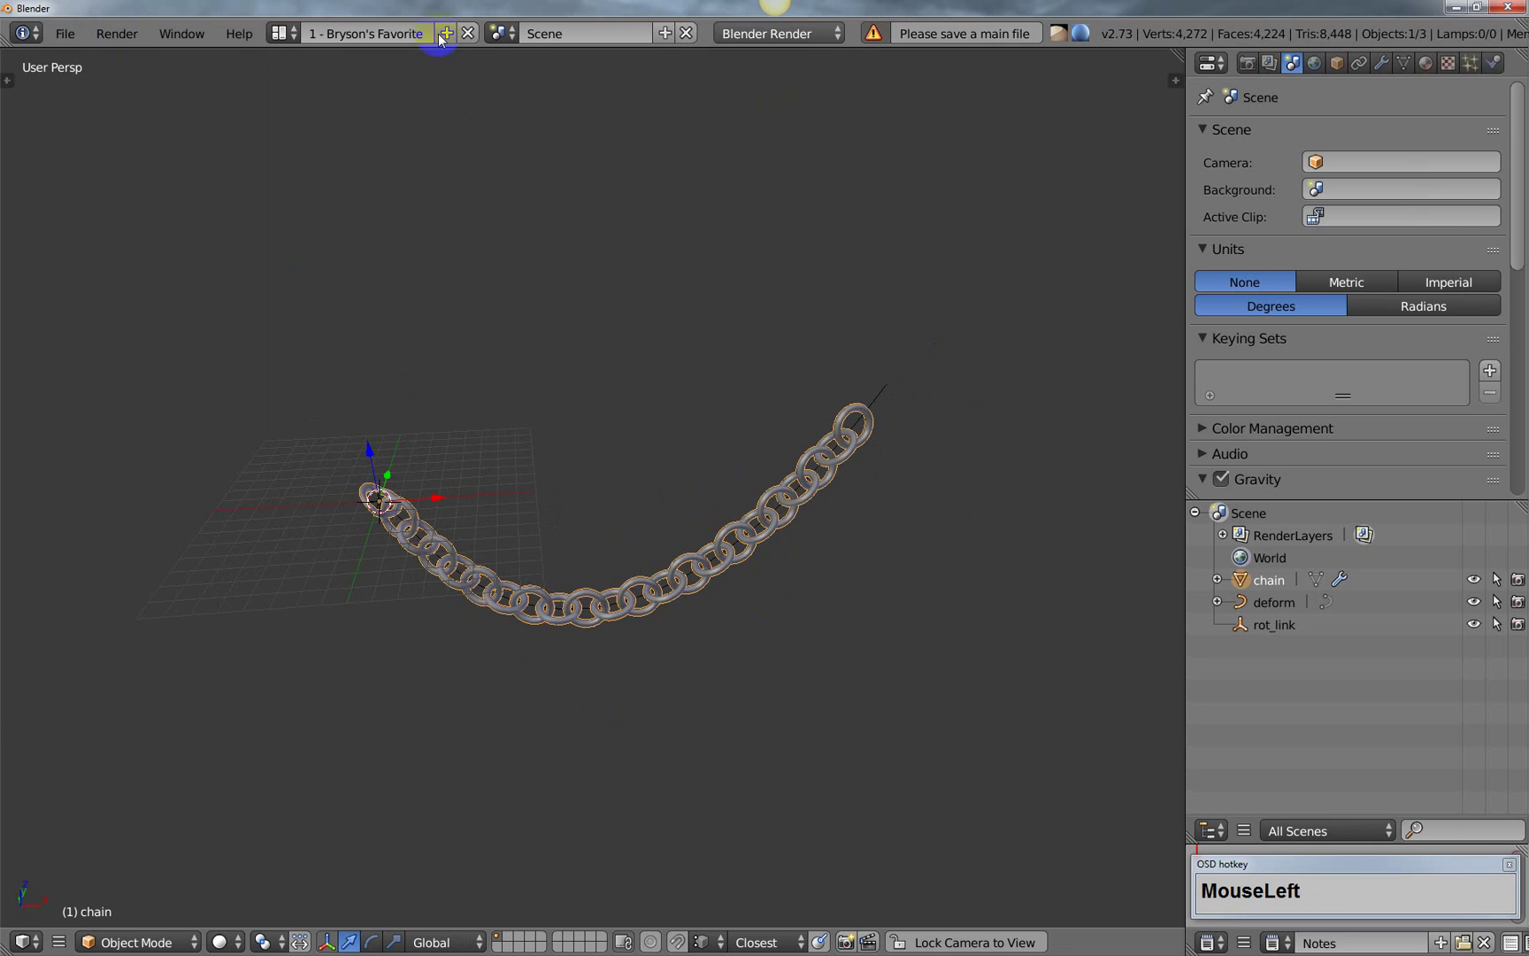
{"action": "left_click", "coordinate": [65, 33]}
{"action": "left_click", "coordinate": [89, 89]}
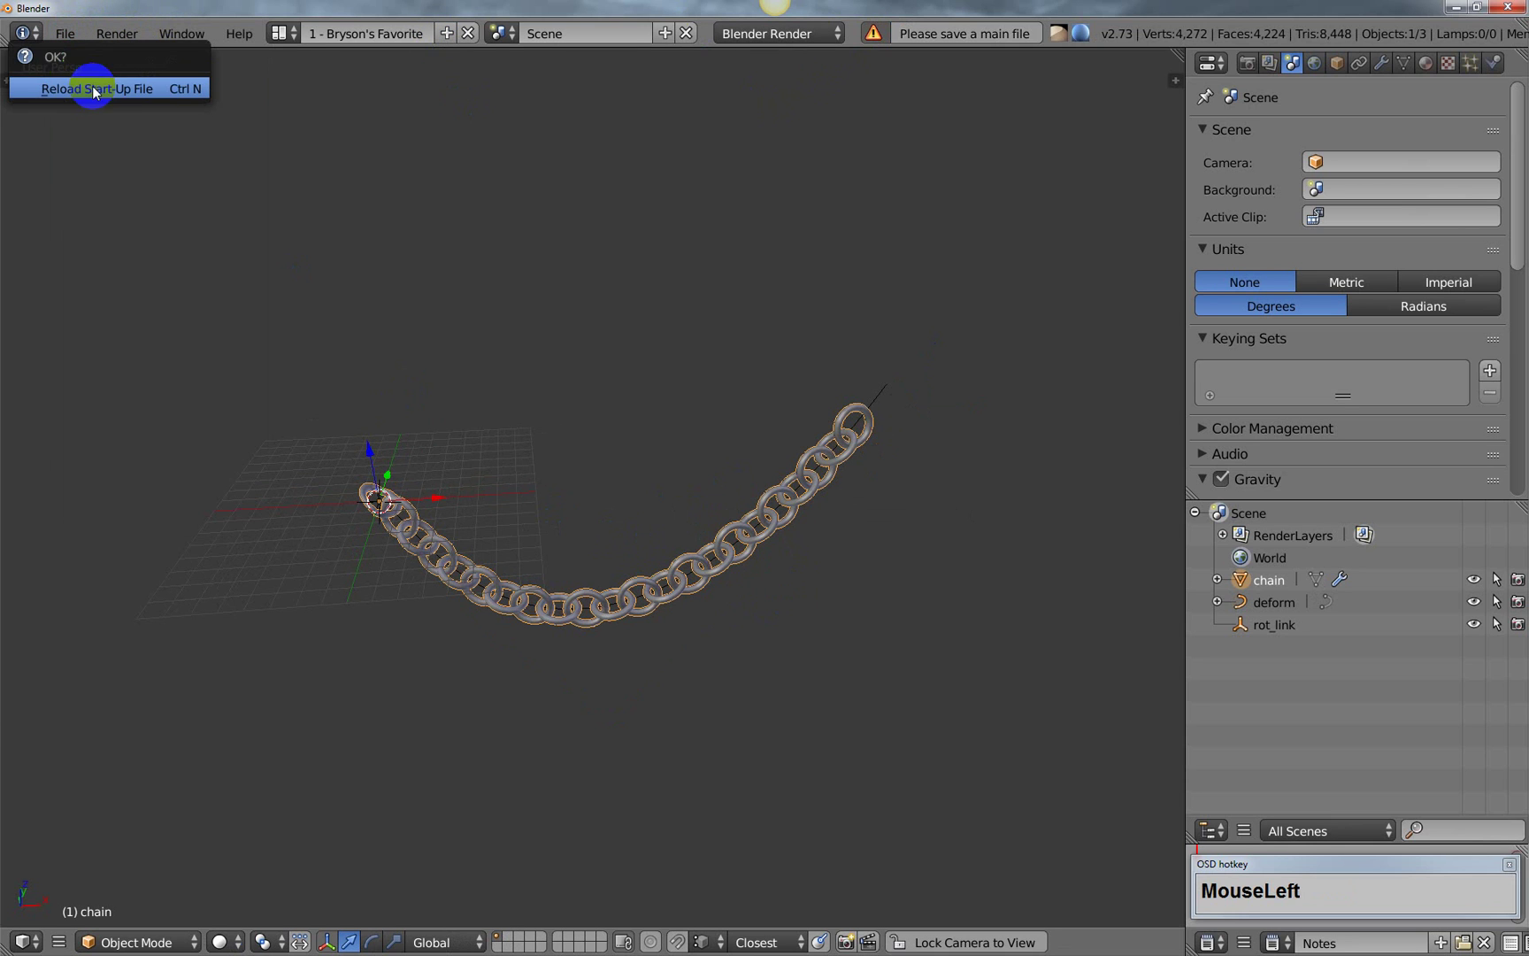
{"action": "left_click", "coordinate": [118, 89]}
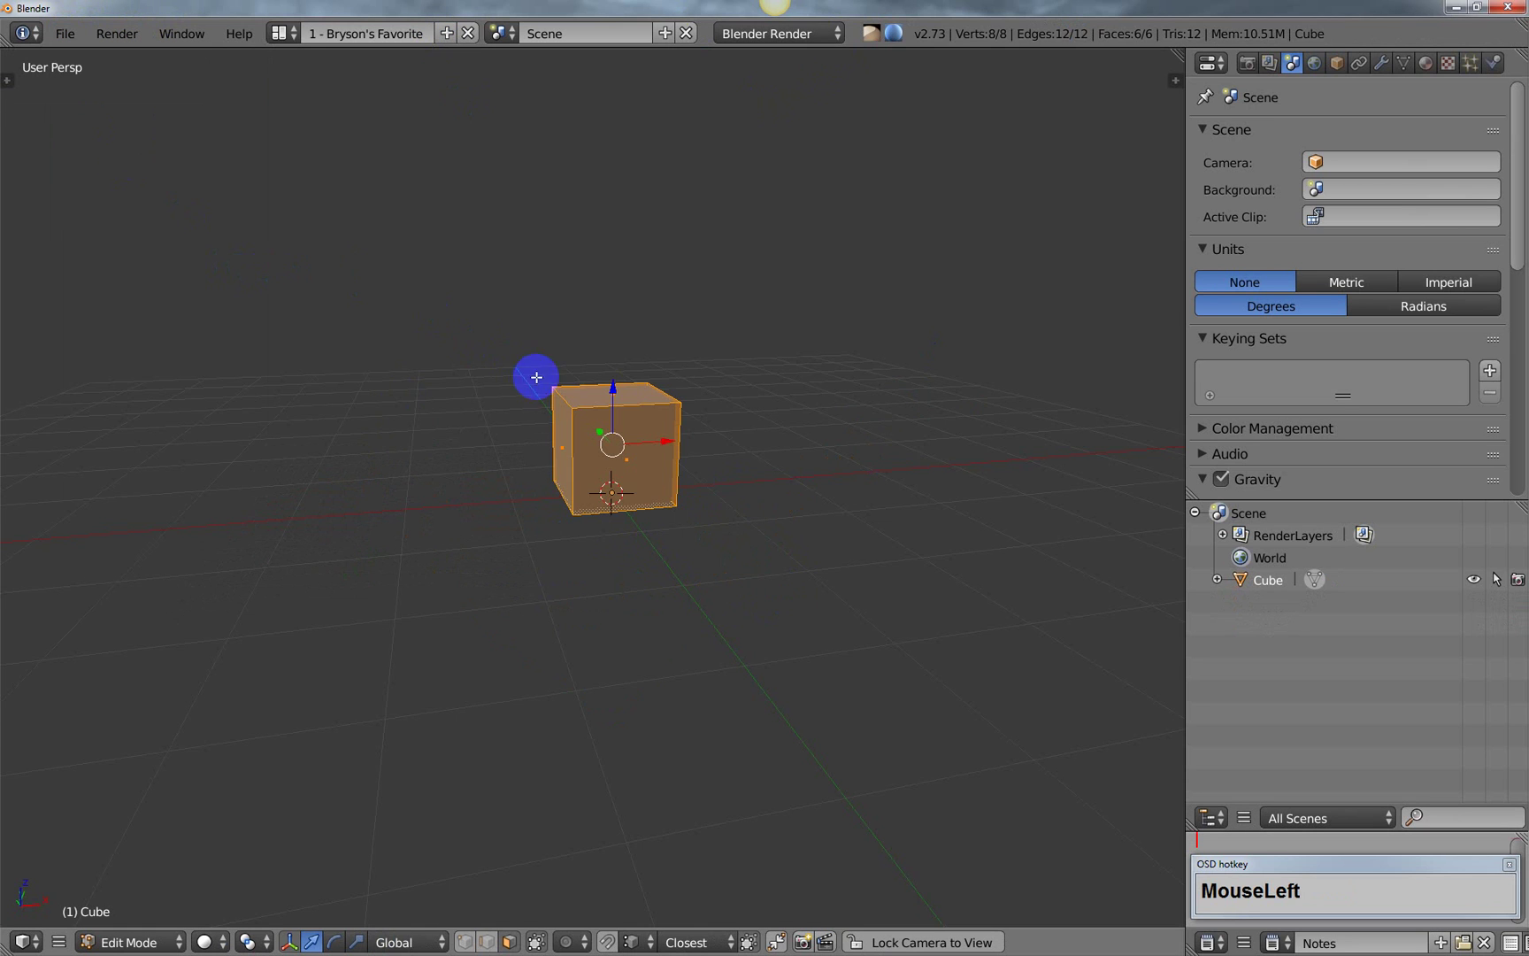
Step: Switch the default cube to Object Mode, select it and delete it
{"action": "middle_click_drag", "start_coordinate": [645, 393], "coordinate": [690, 491], "text": "shift"}
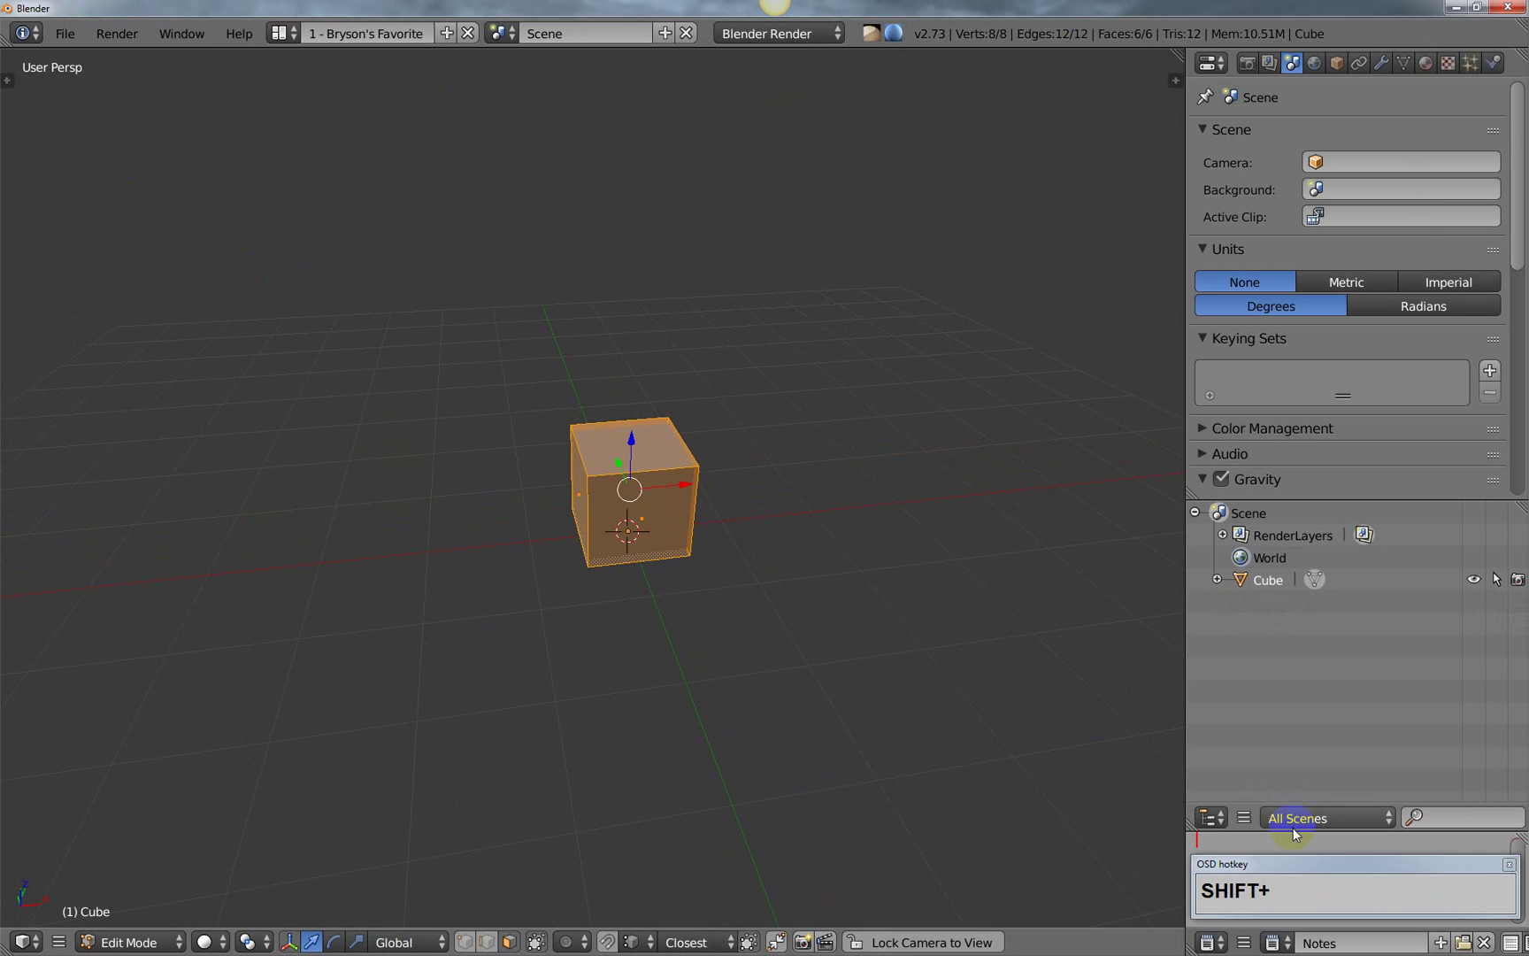
{"action": "left_click_drag", "start_coordinate": [1237, 809], "coordinate": [1242, 831]}
{"action": "middle_click_drag", "start_coordinate": [893, 632], "coordinate": [873, 598]}
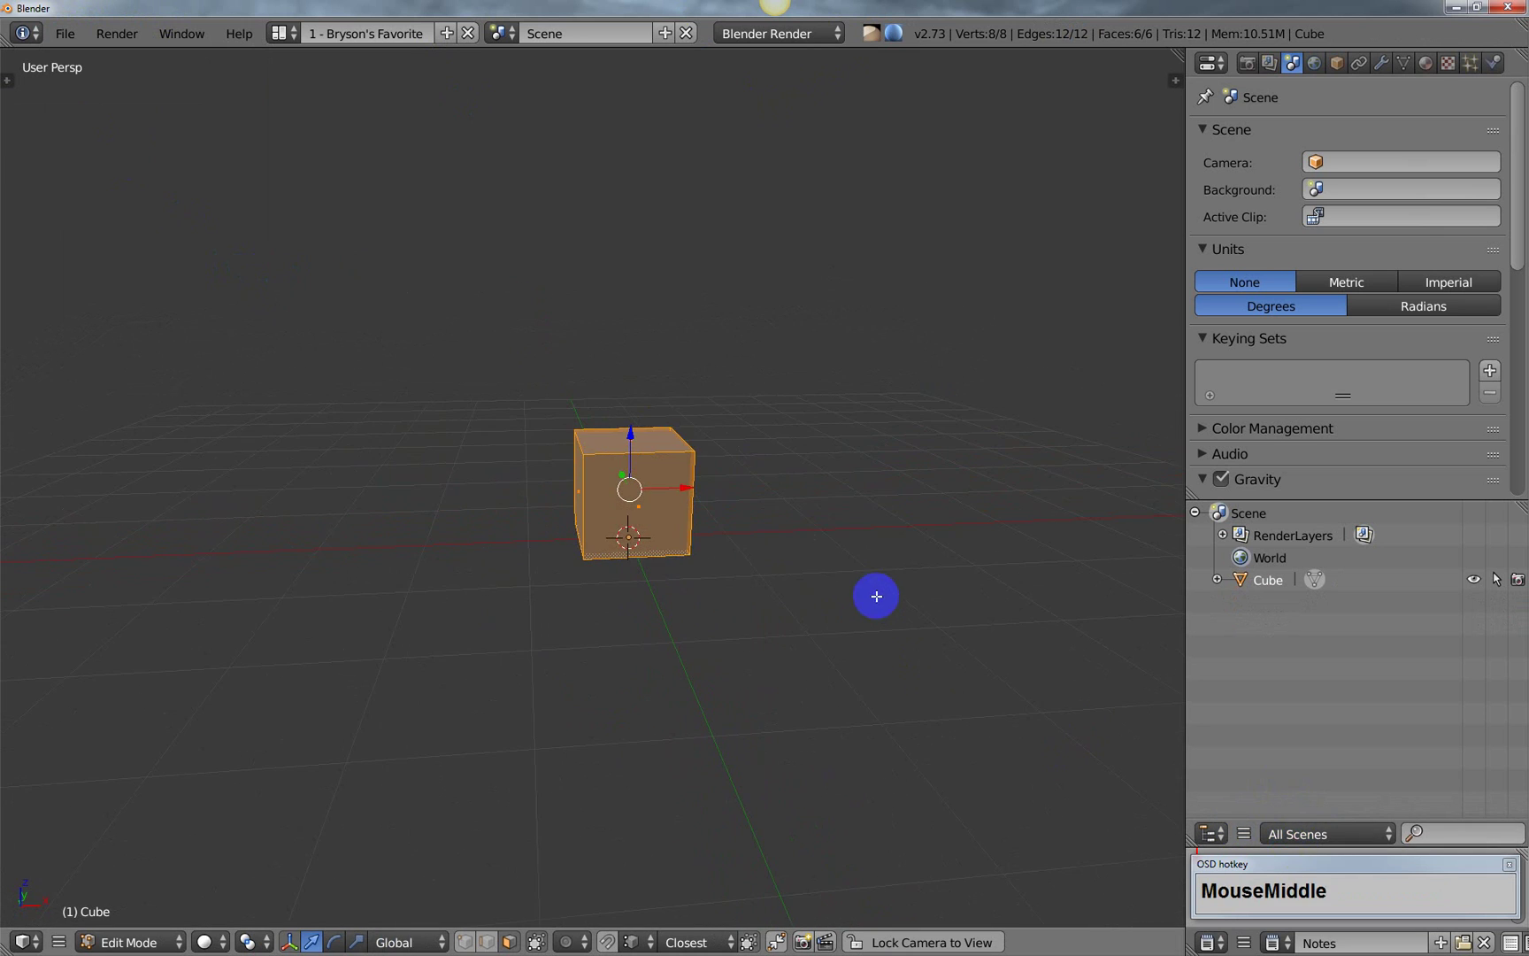
{"action": "key", "text": "x"}
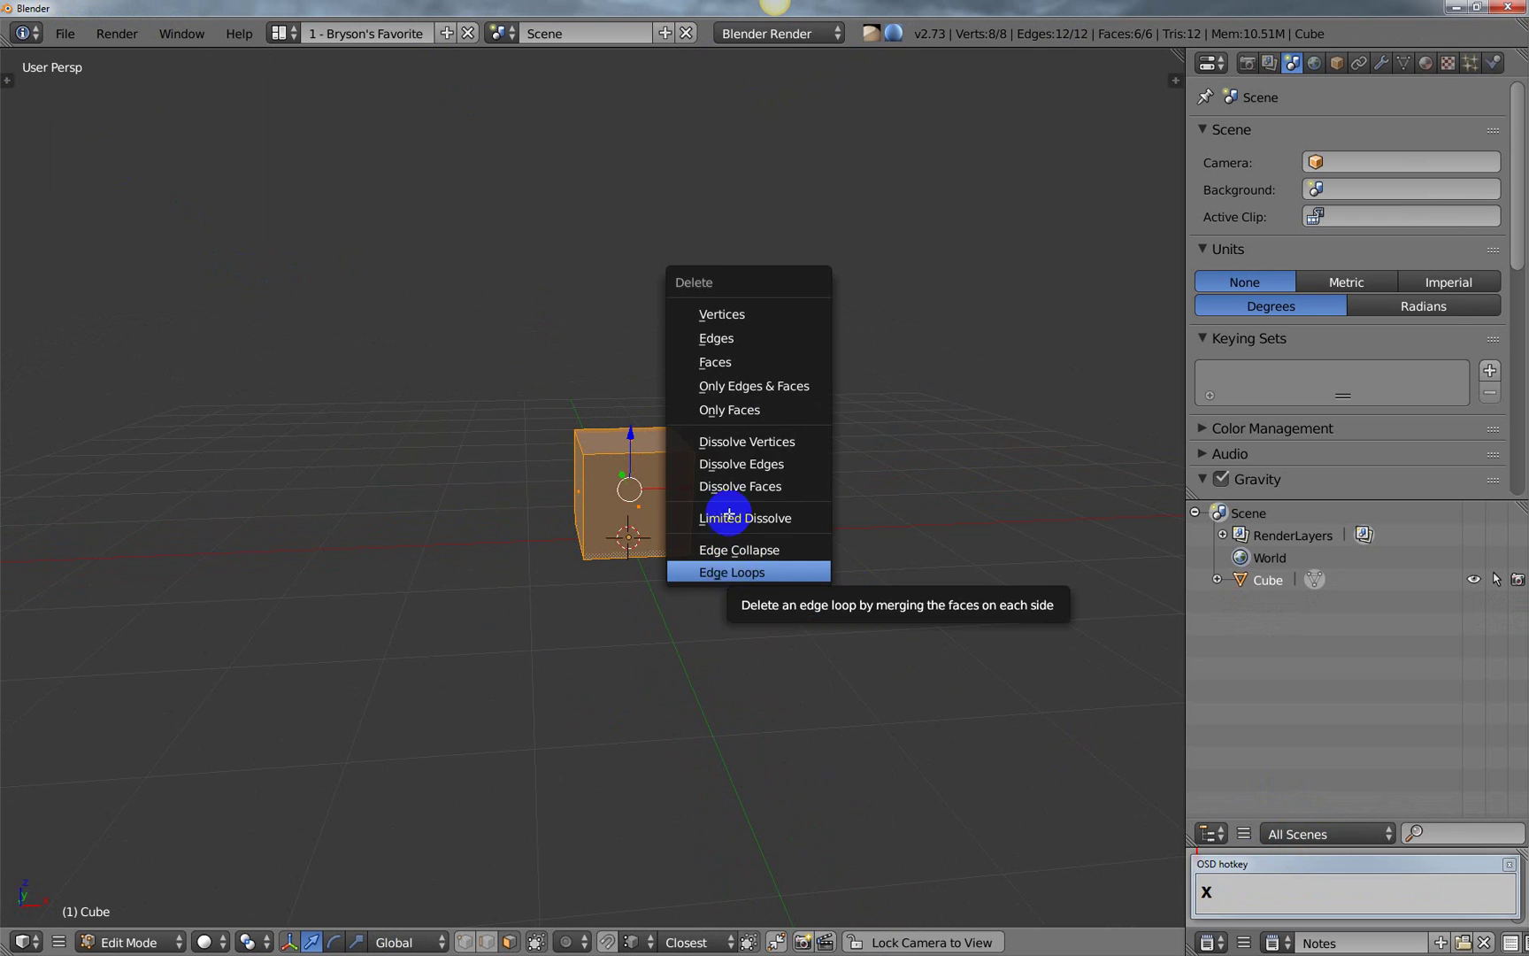
{"action": "middle_click_drag", "start_coordinate": [877, 748], "coordinate": [672, 559]}
{"action": "key", "text": "Tab"}
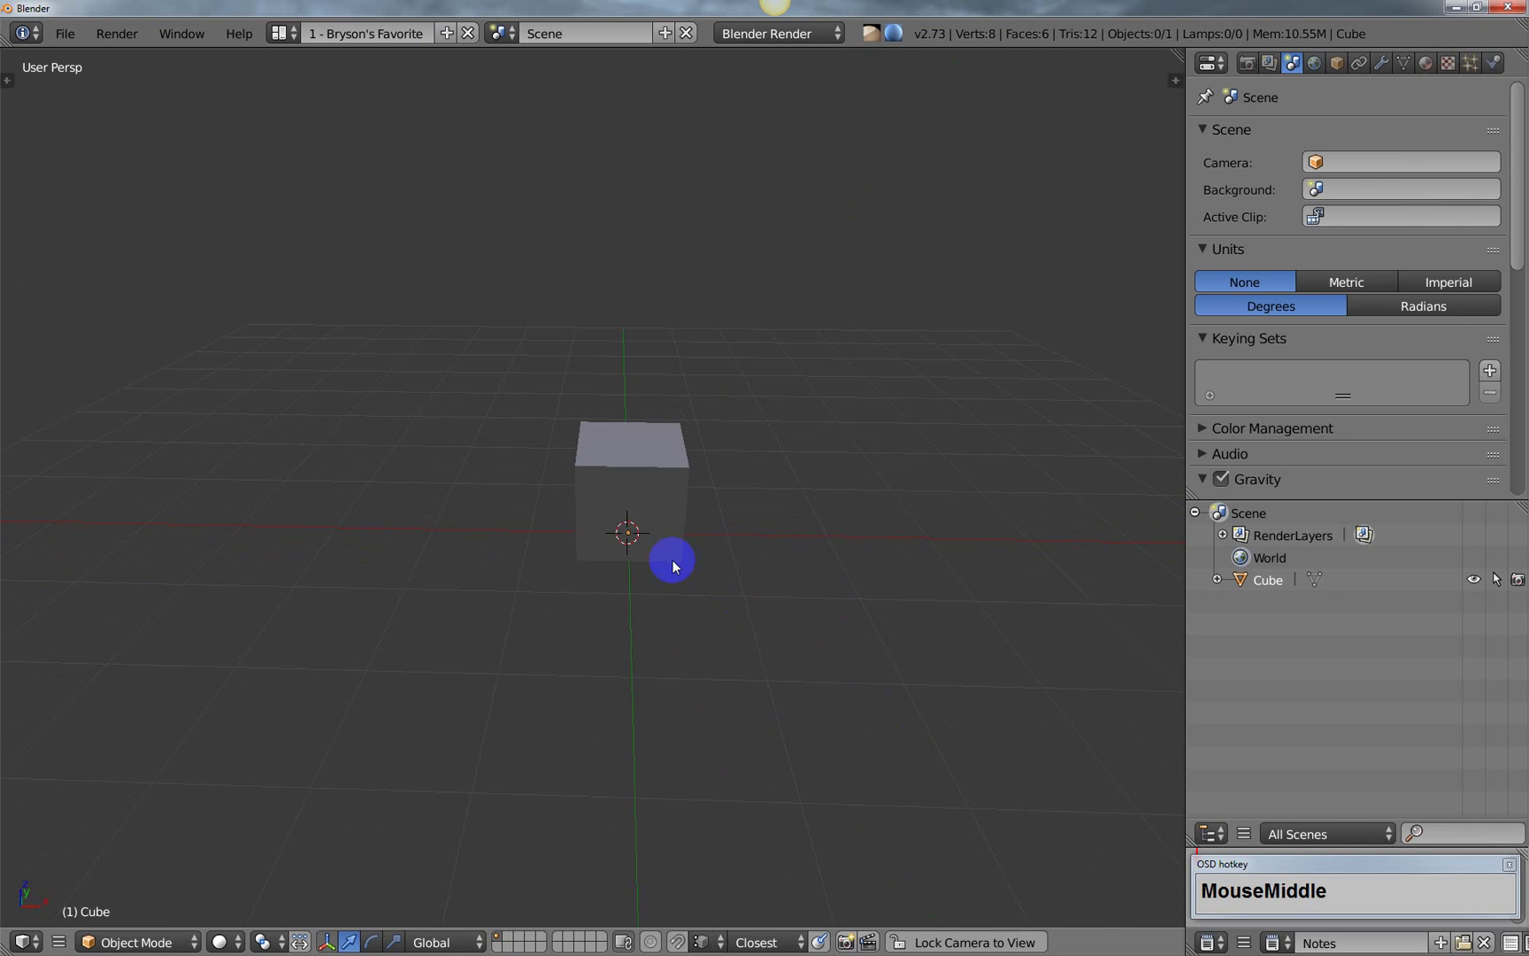
{"action": "right_click", "coordinate": [647, 520]}
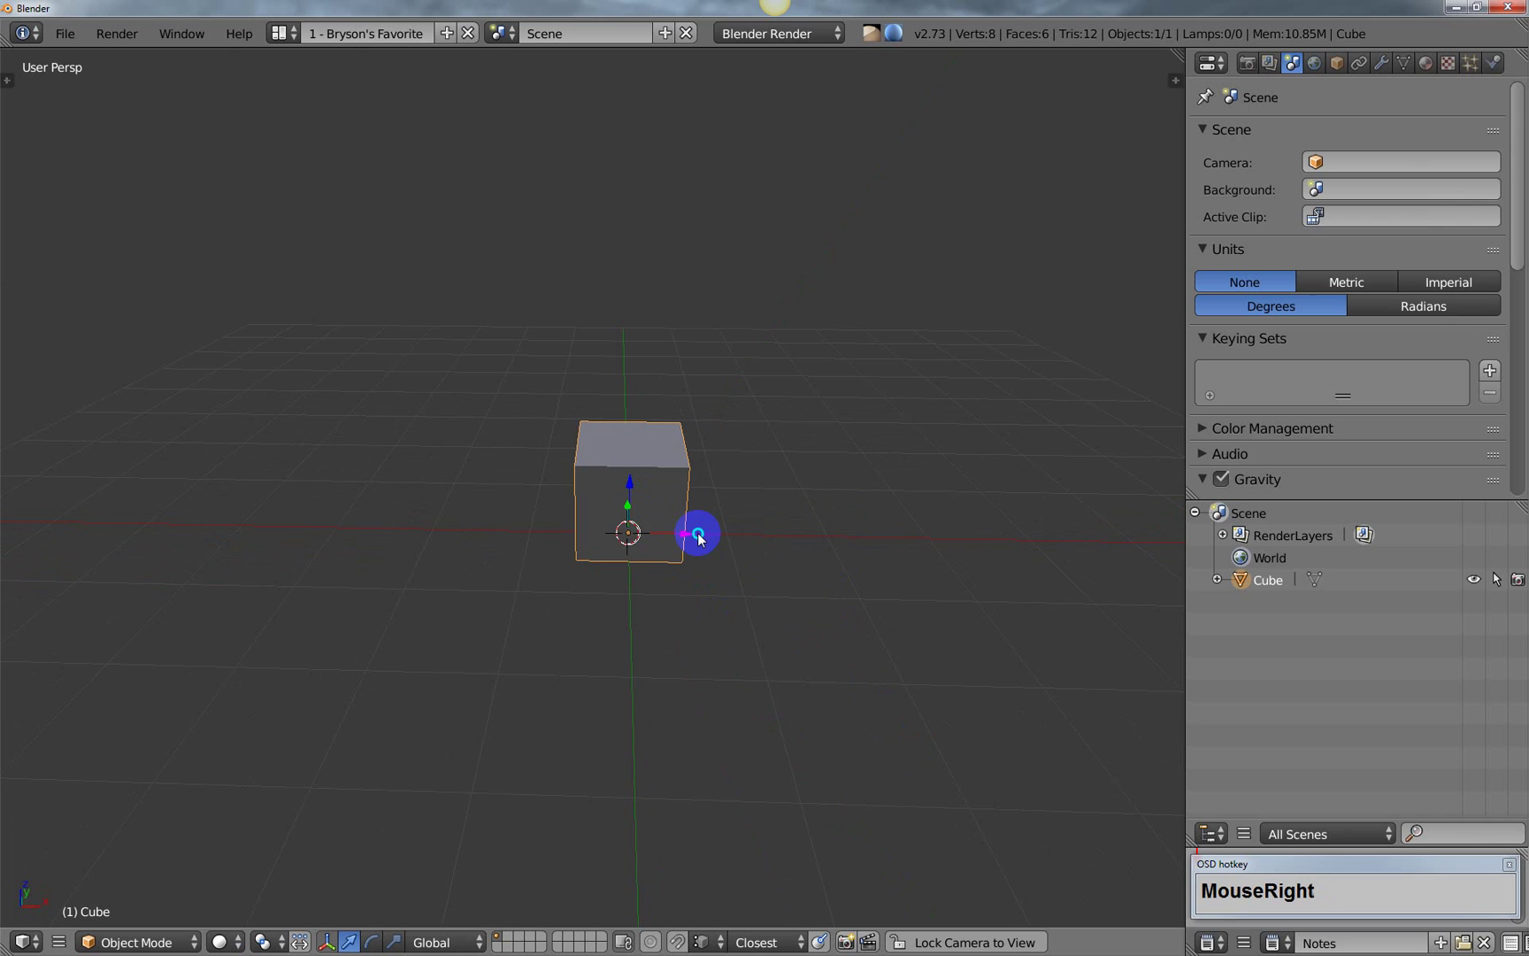
{"action": "key", "text": "x"}
{"action": "key", "text": "x"}
{"action": "left_click", "coordinate": [666, 531]}
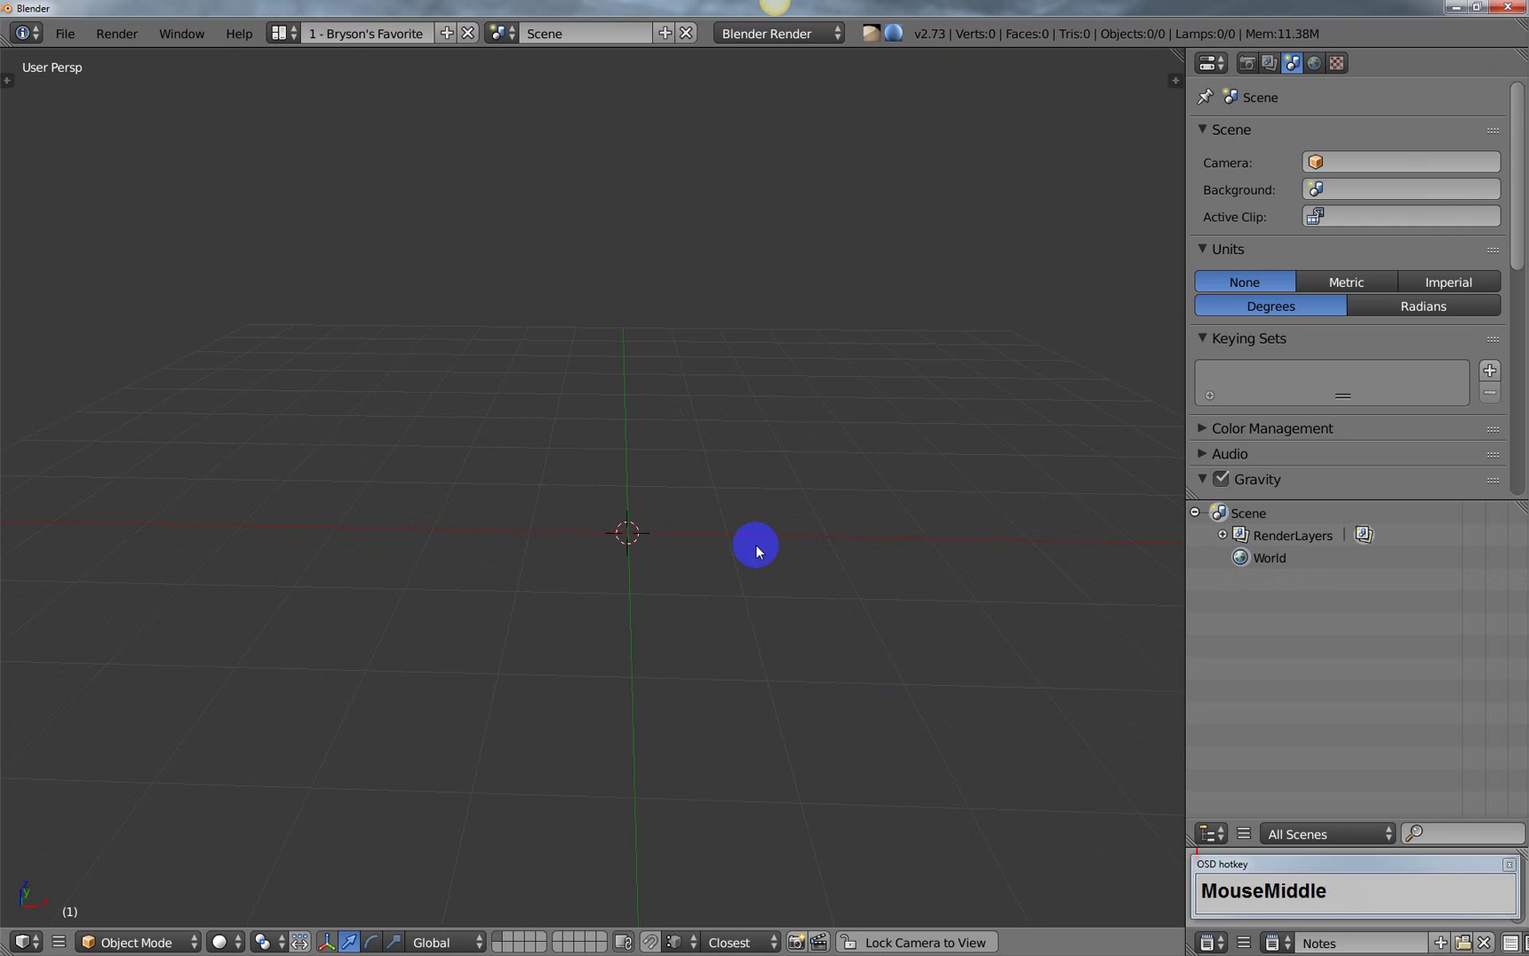
{"action": "middle_click_drag", "start_coordinate": [755, 546], "coordinate": [593, 539]}
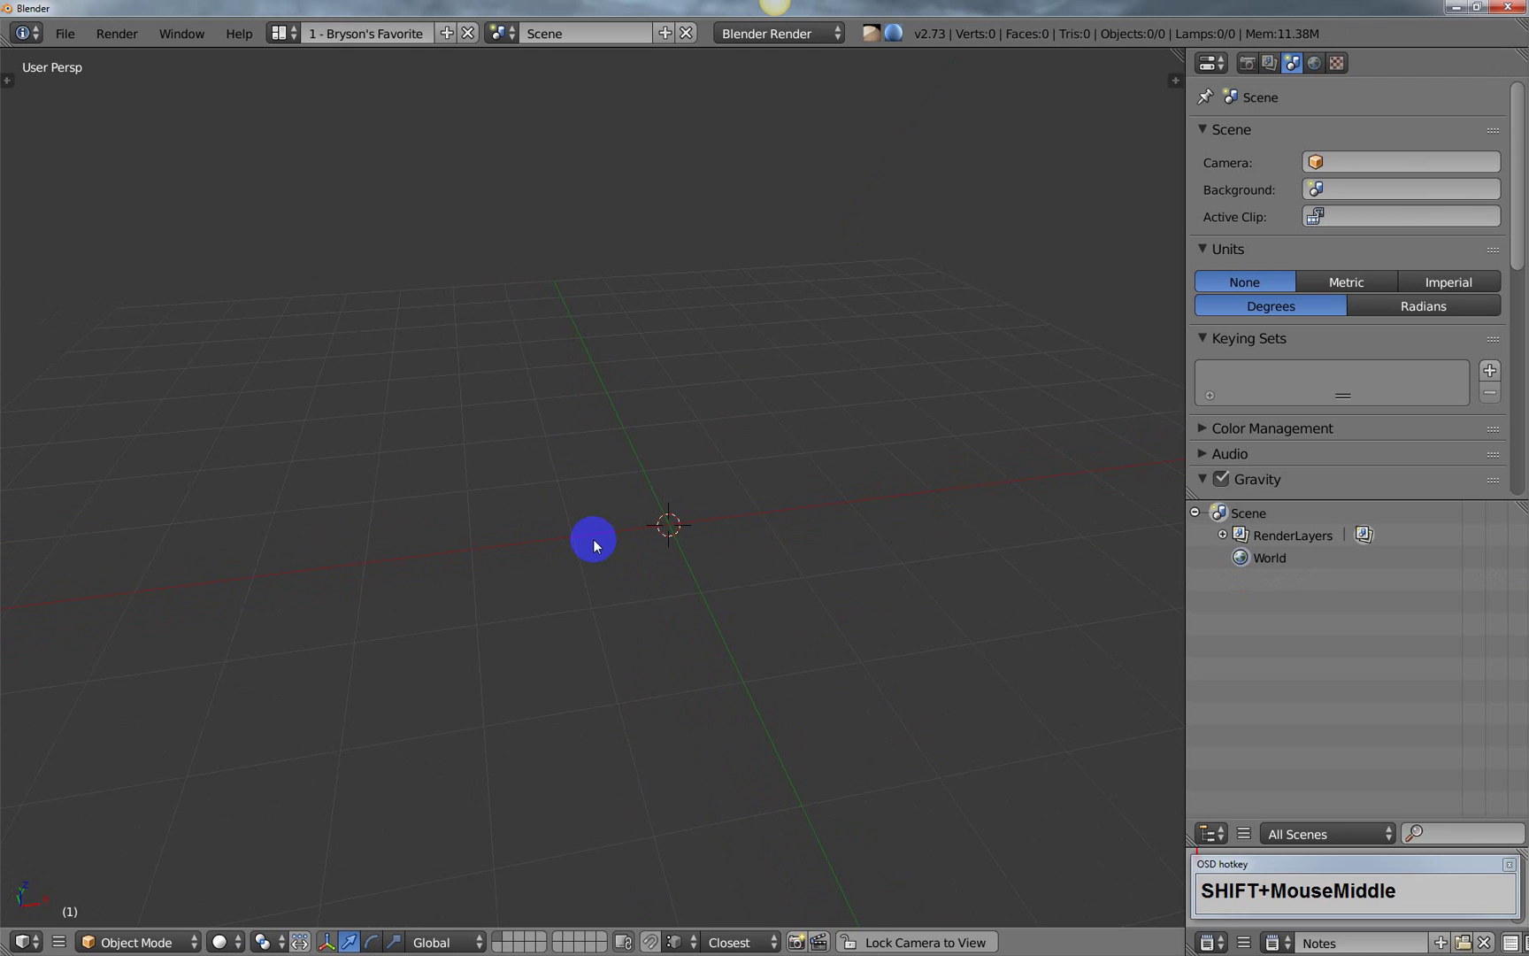
{"action": "mouse_move", "coordinate": [607, 545]}
{"action": "middle_mouse_down", "text": "shift"}
{"action": "mouse_move", "coordinate": [589, 530]}
{"action": "mouse_move", "coordinate": [613, 531]}
{"action": "middle_mouse_up", "text": "shift"}
Step: Add a torus mesh to the scene
{"action": "key", "text": "shift+a"}
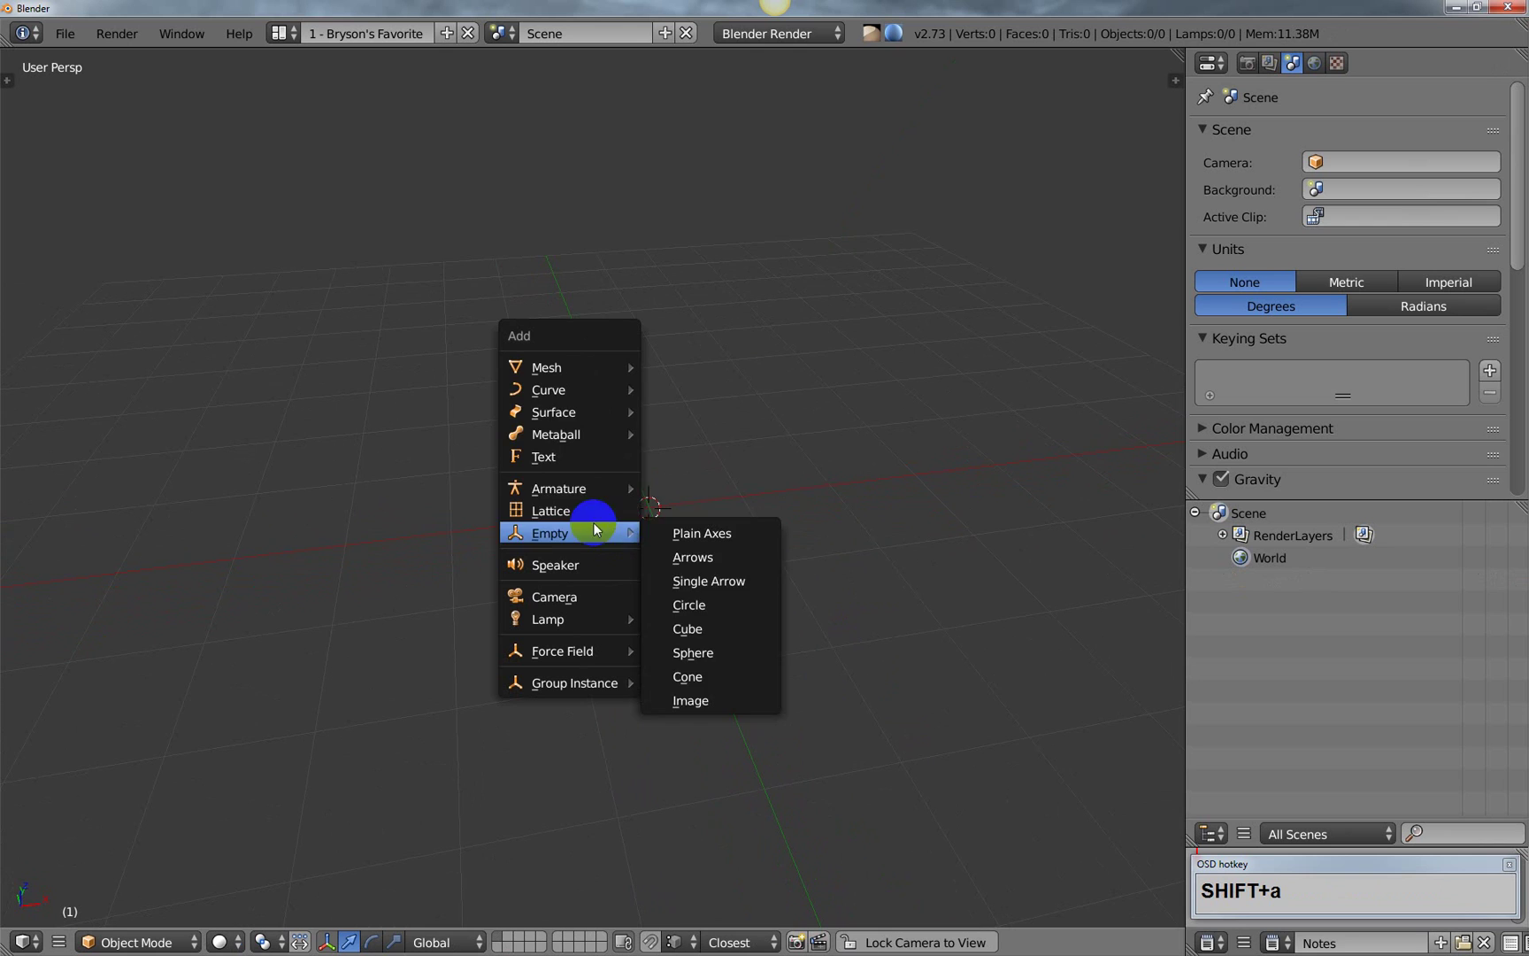
{"action": "mouse_move", "coordinate": [578, 370]}
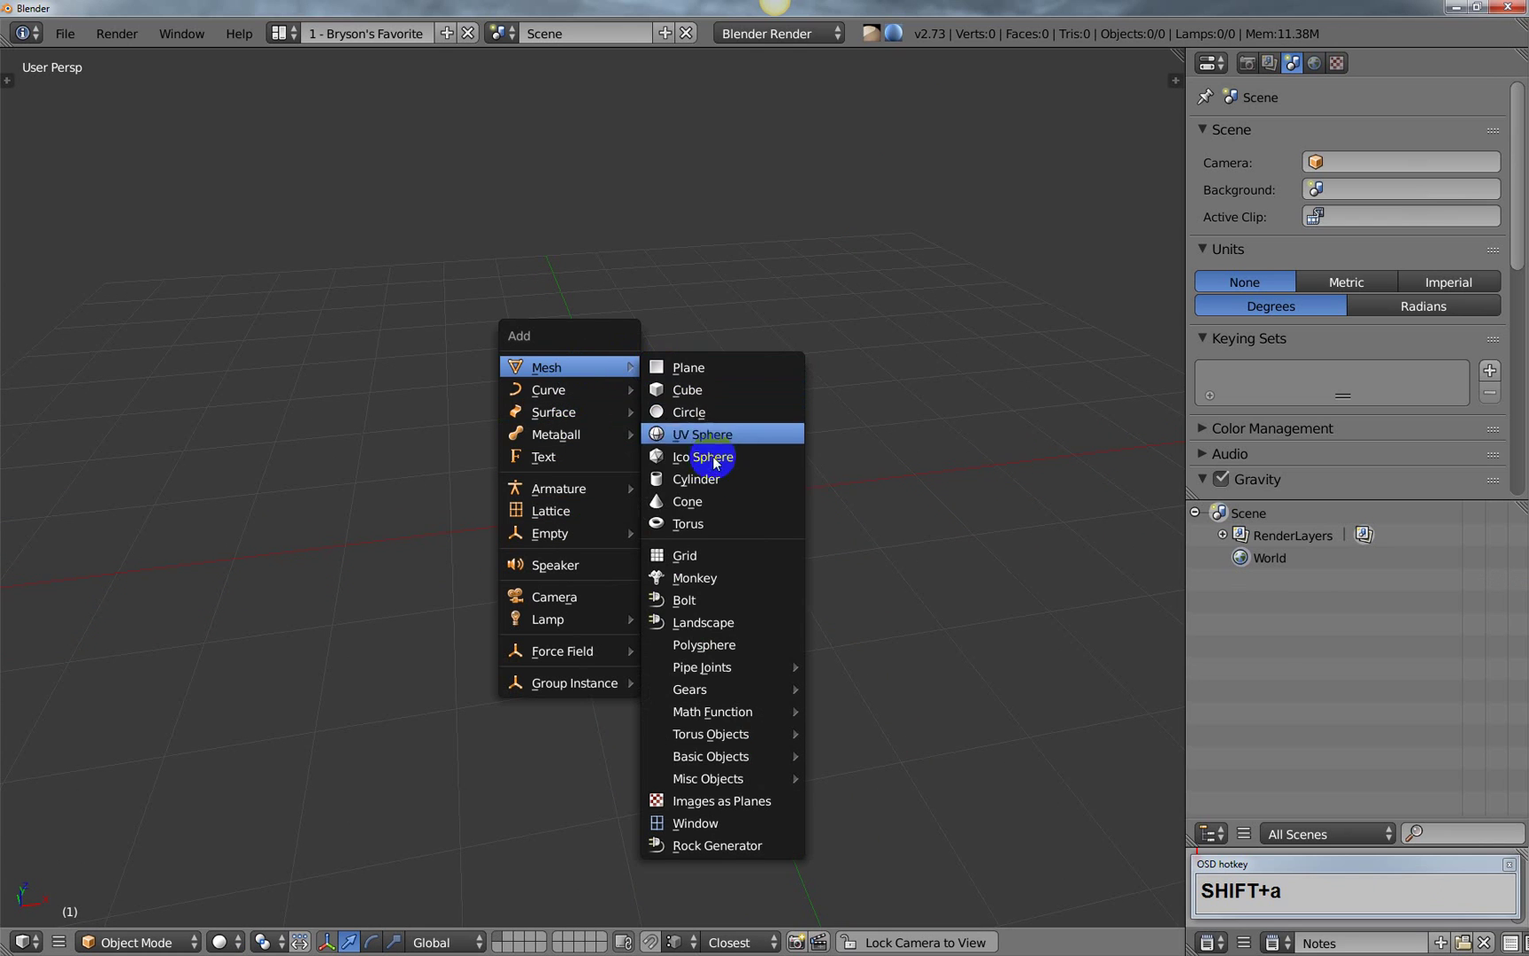
{"action": "left_click", "coordinate": [693, 525]}
{"action": "left_click", "coordinate": [394, 623]}
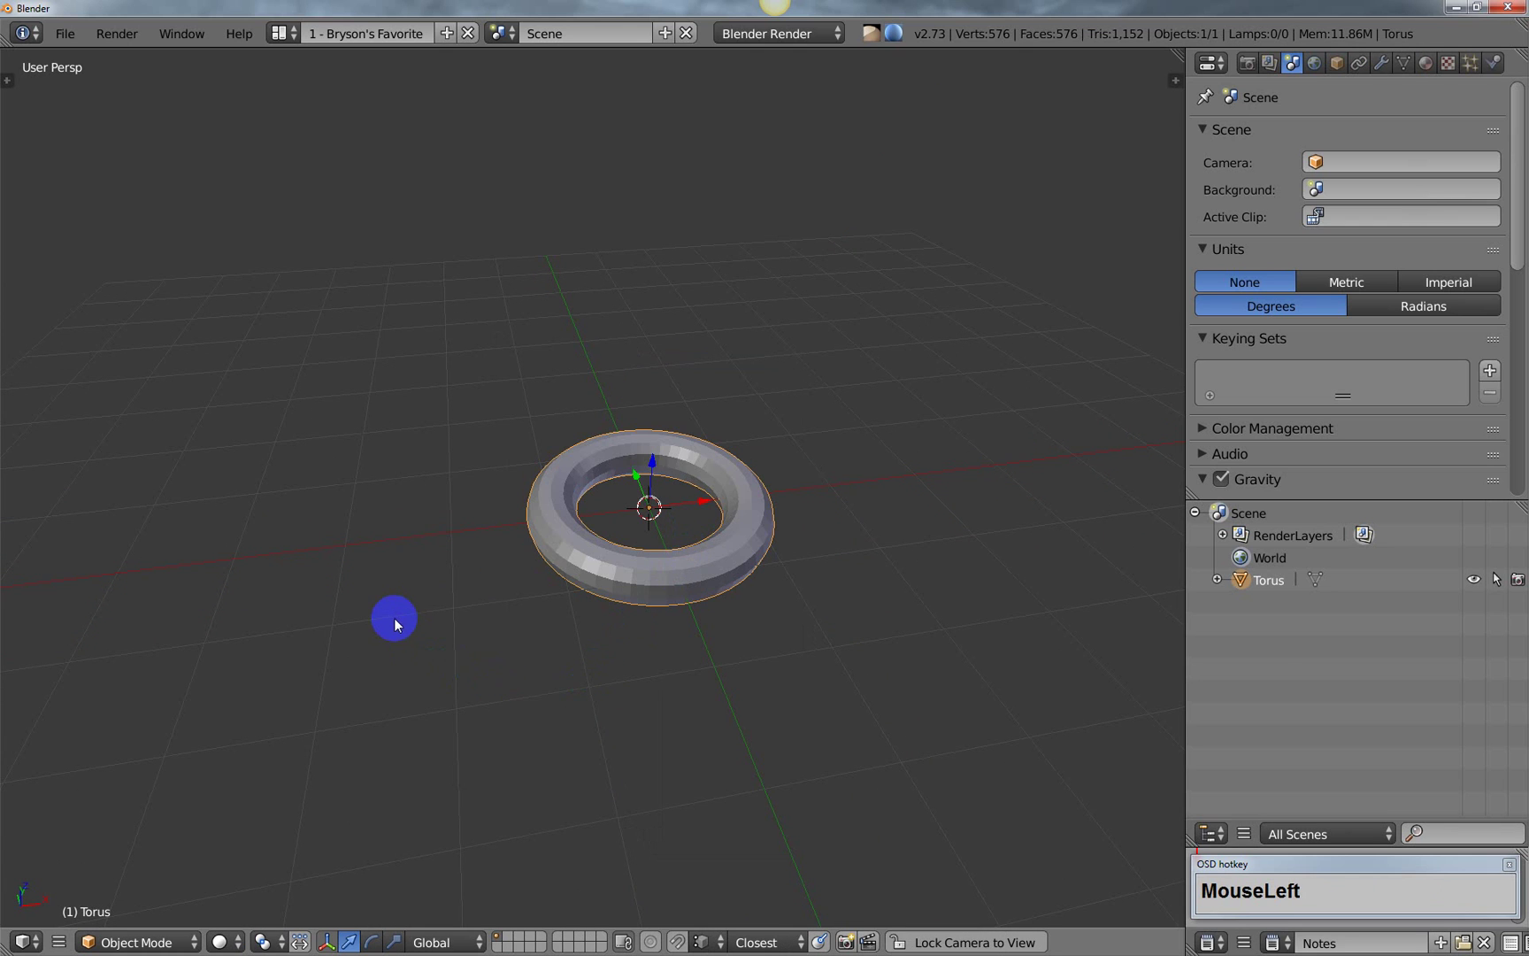
{"action": "key", "text": "t"}
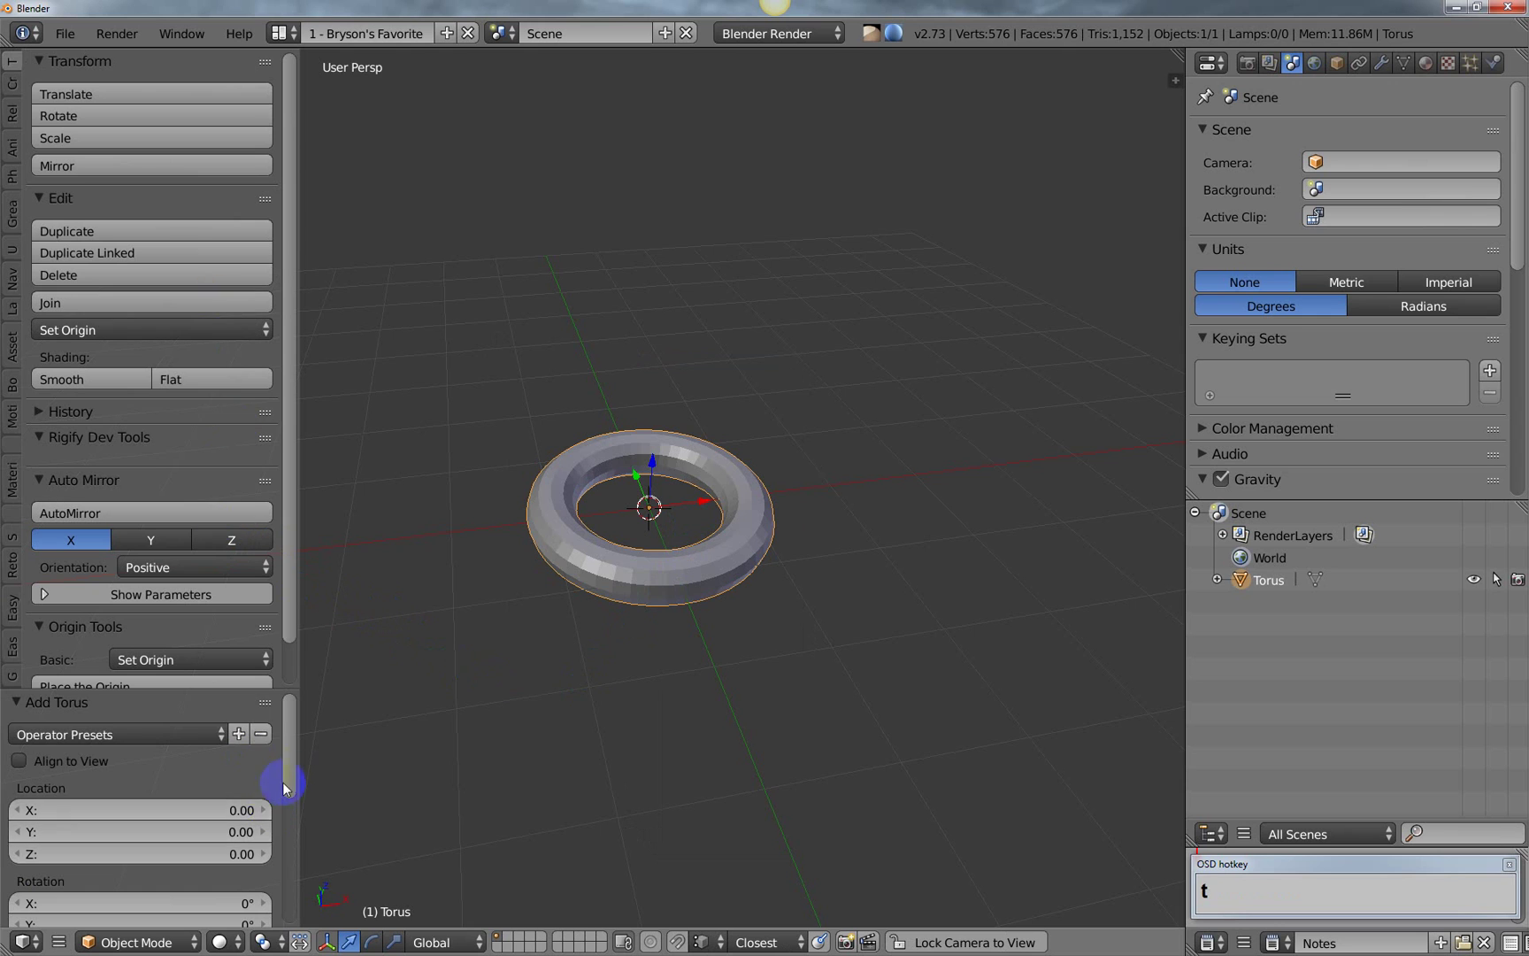
{"action": "left_click", "coordinate": [294, 753]}
{"action": "left_click_drag", "start_coordinate": [294, 753], "coordinate": [303, 724]}
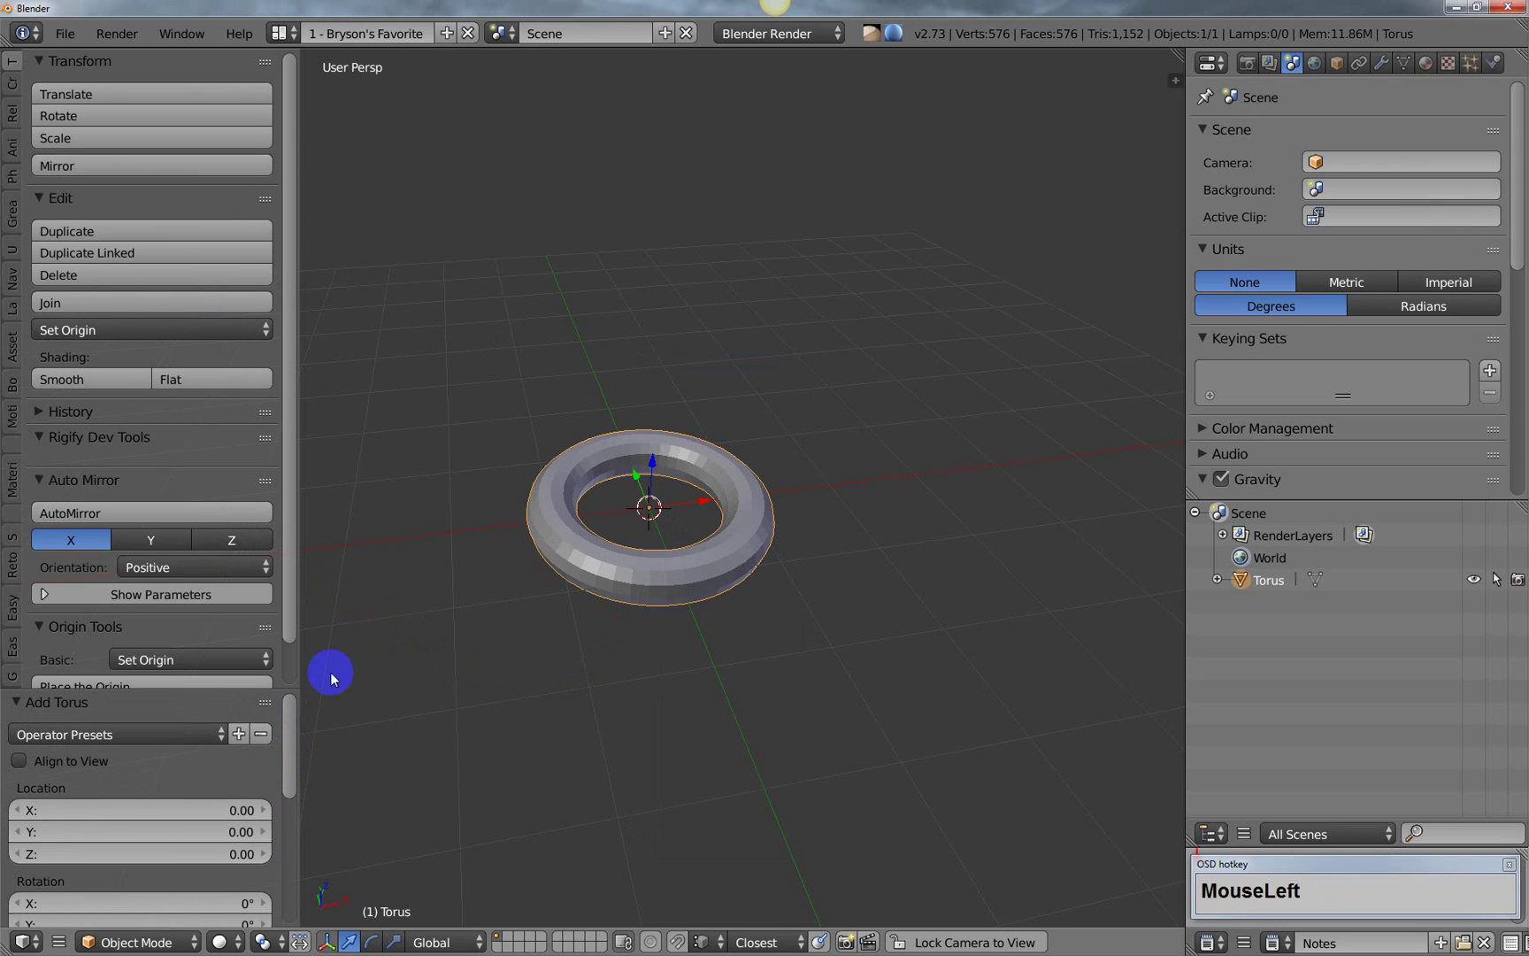
{"action": "key", "text": "t"}
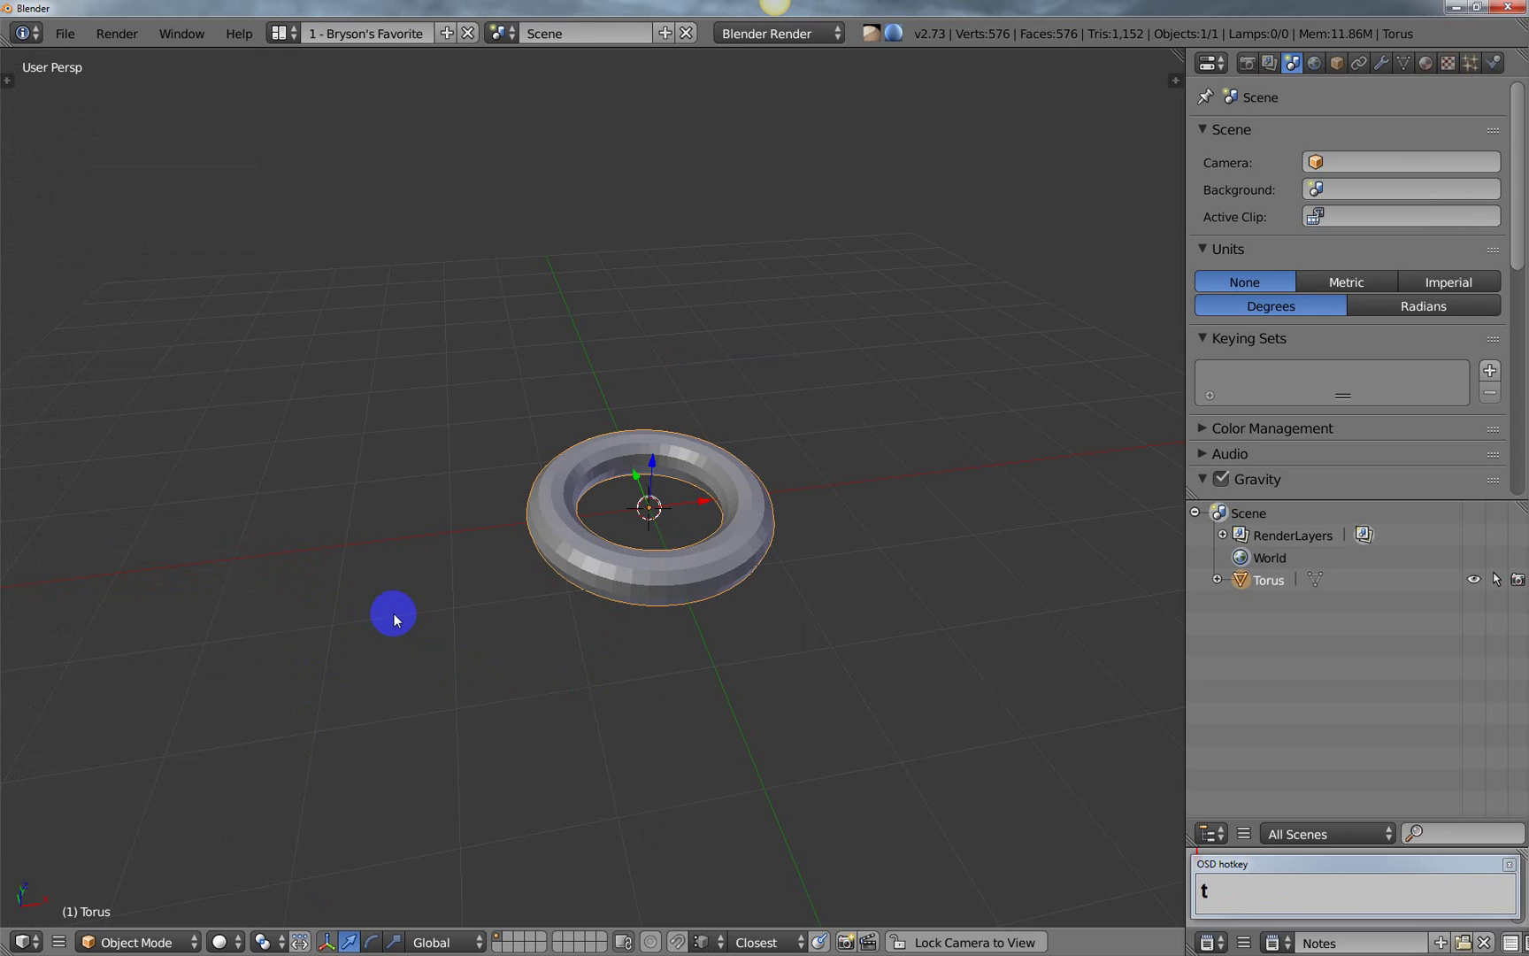
Step: Set the torus to 6 major segments and 5 minor segments
{"action": "key", "text": "F6"}
{"action": "left_click_drag", "start_coordinate": [484, 435], "coordinate": [256, 342]}
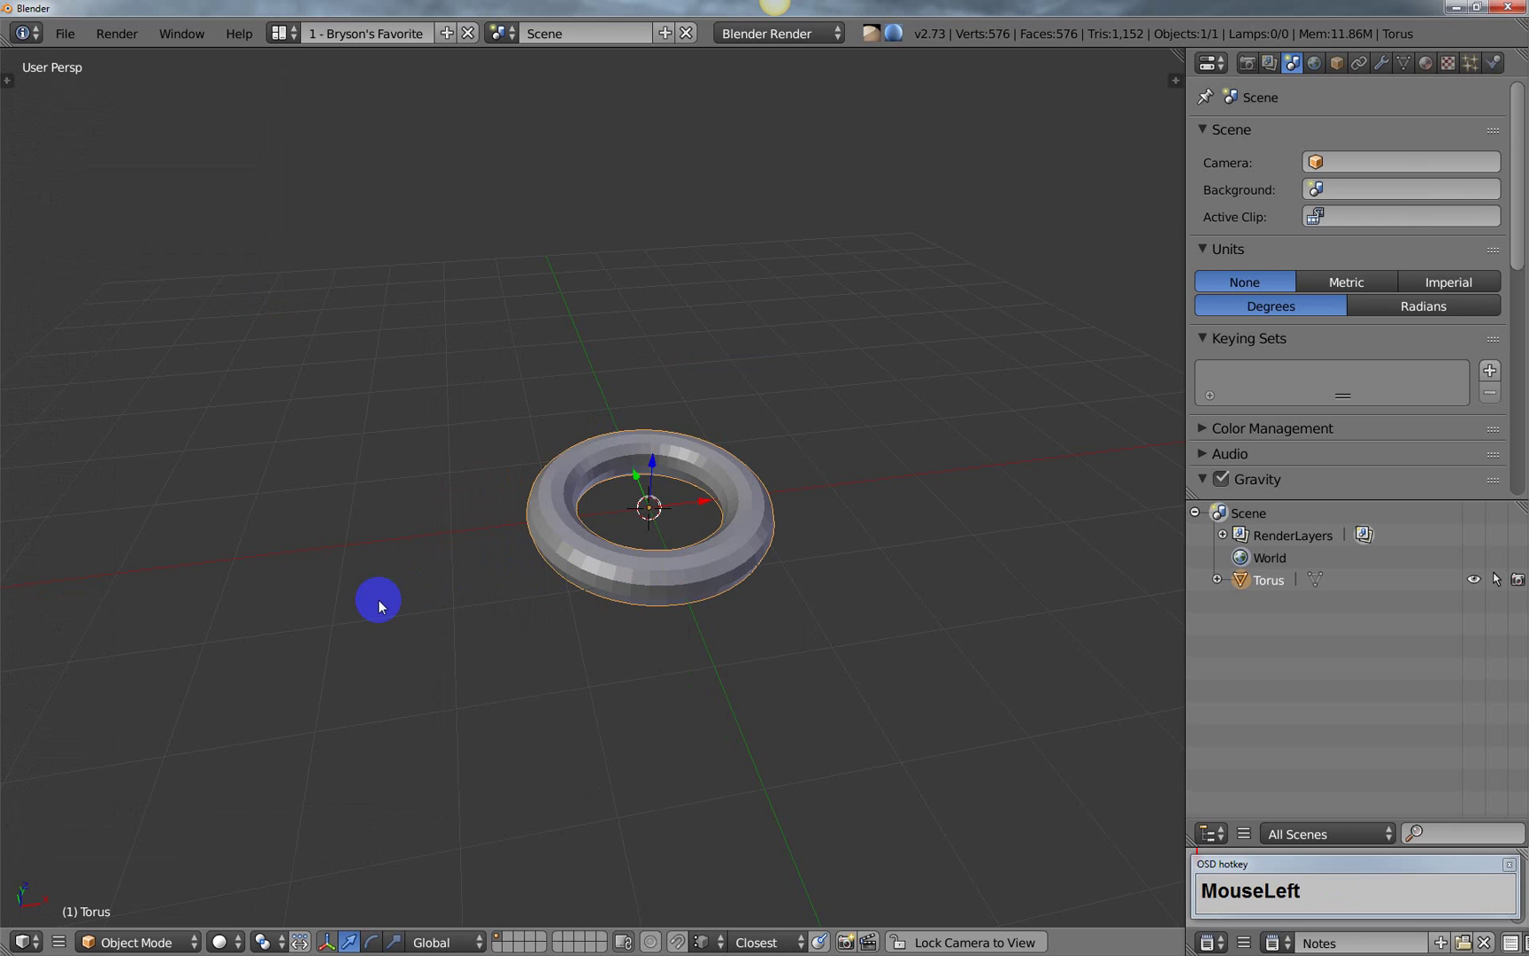
{"action": "key", "text": "F6"}
{"action": "left_click_drag", "start_coordinate": [506, 454], "coordinate": [318, 302]}
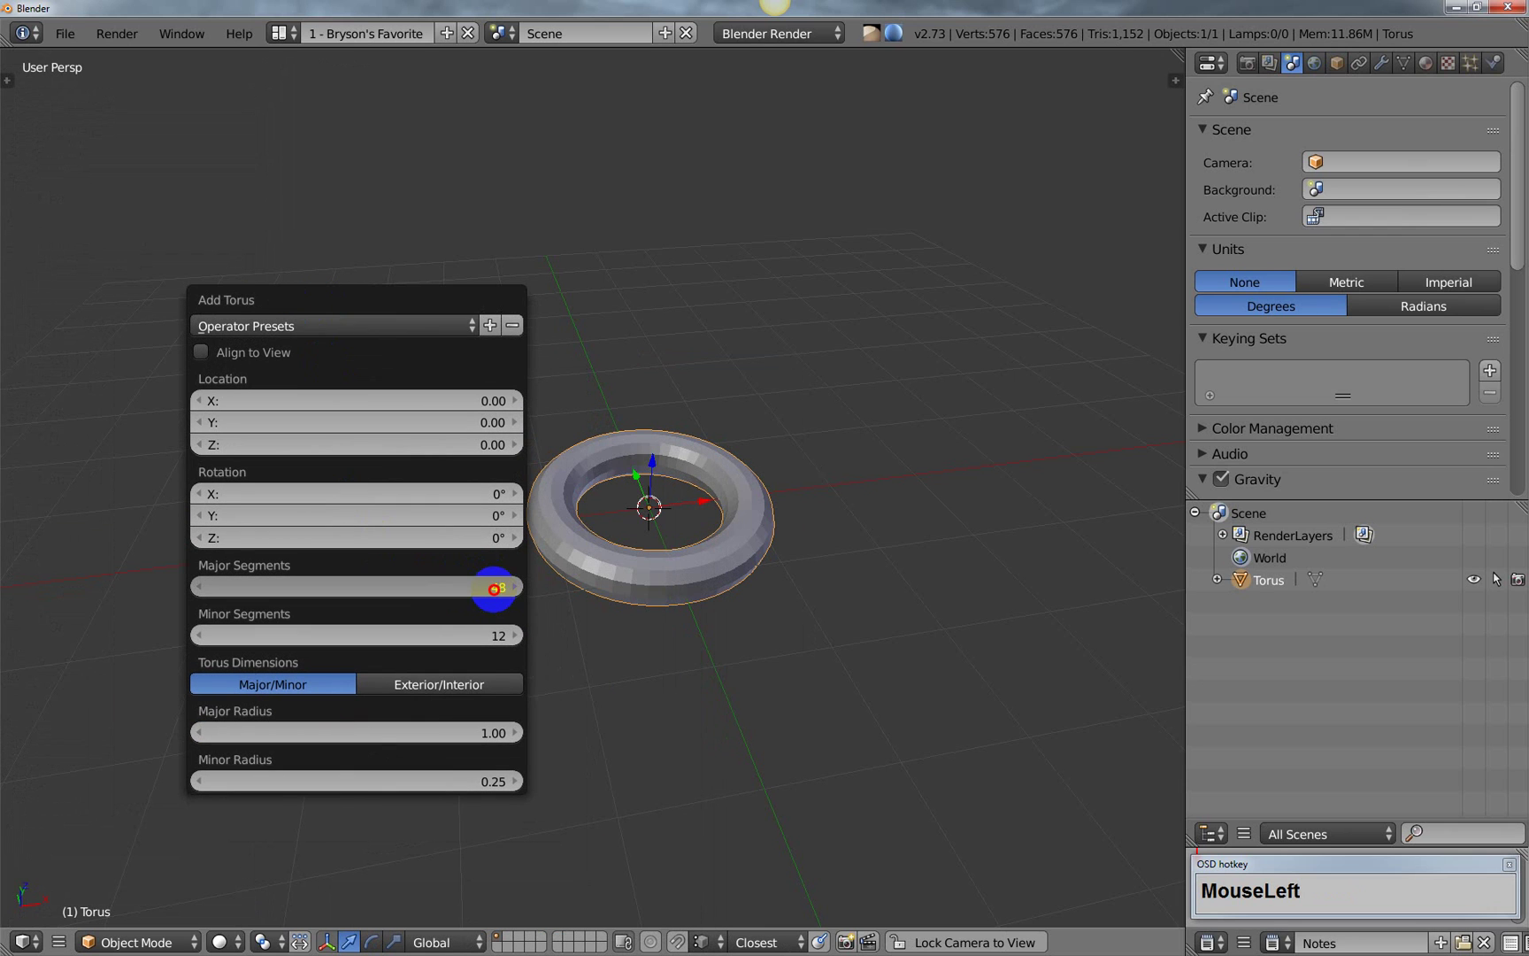
{"action": "mouse_move", "coordinate": [487, 587]}
{"action": "left_mouse_down"}
{"action": "mouse_move", "coordinate": [421, 596]}
{"action": "mouse_move", "coordinate": [498, 587]}
{"action": "left_mouse_up"}
{"action": "left_click", "coordinate": [507, 588]}
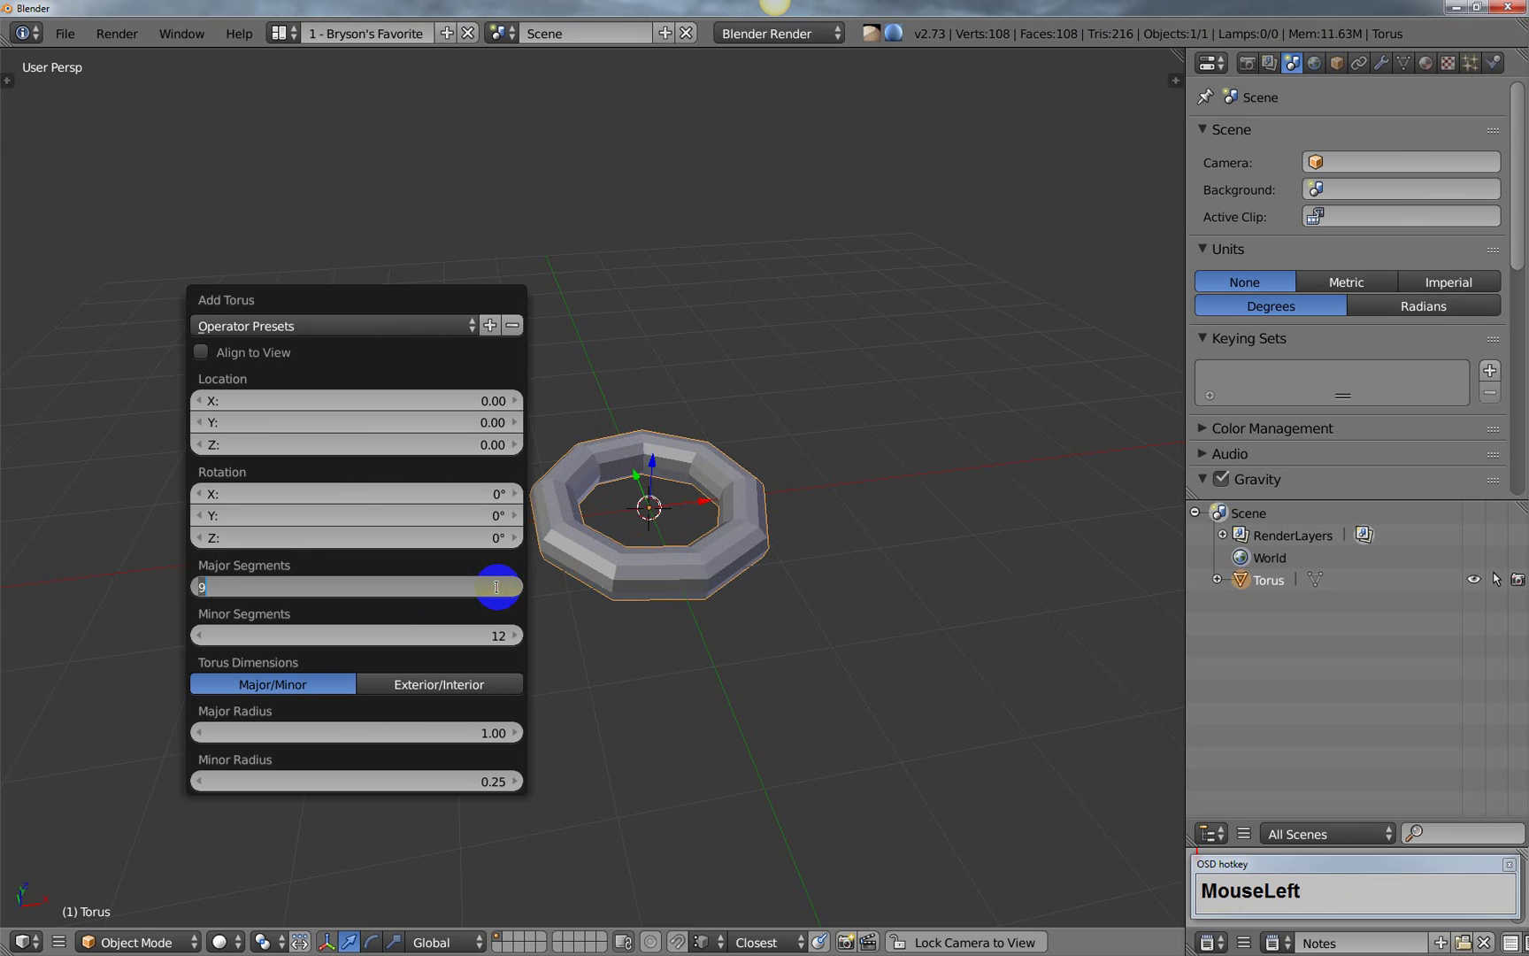
{"action": "type", "text": "6"}
{"action": "key", "text": "Return"}
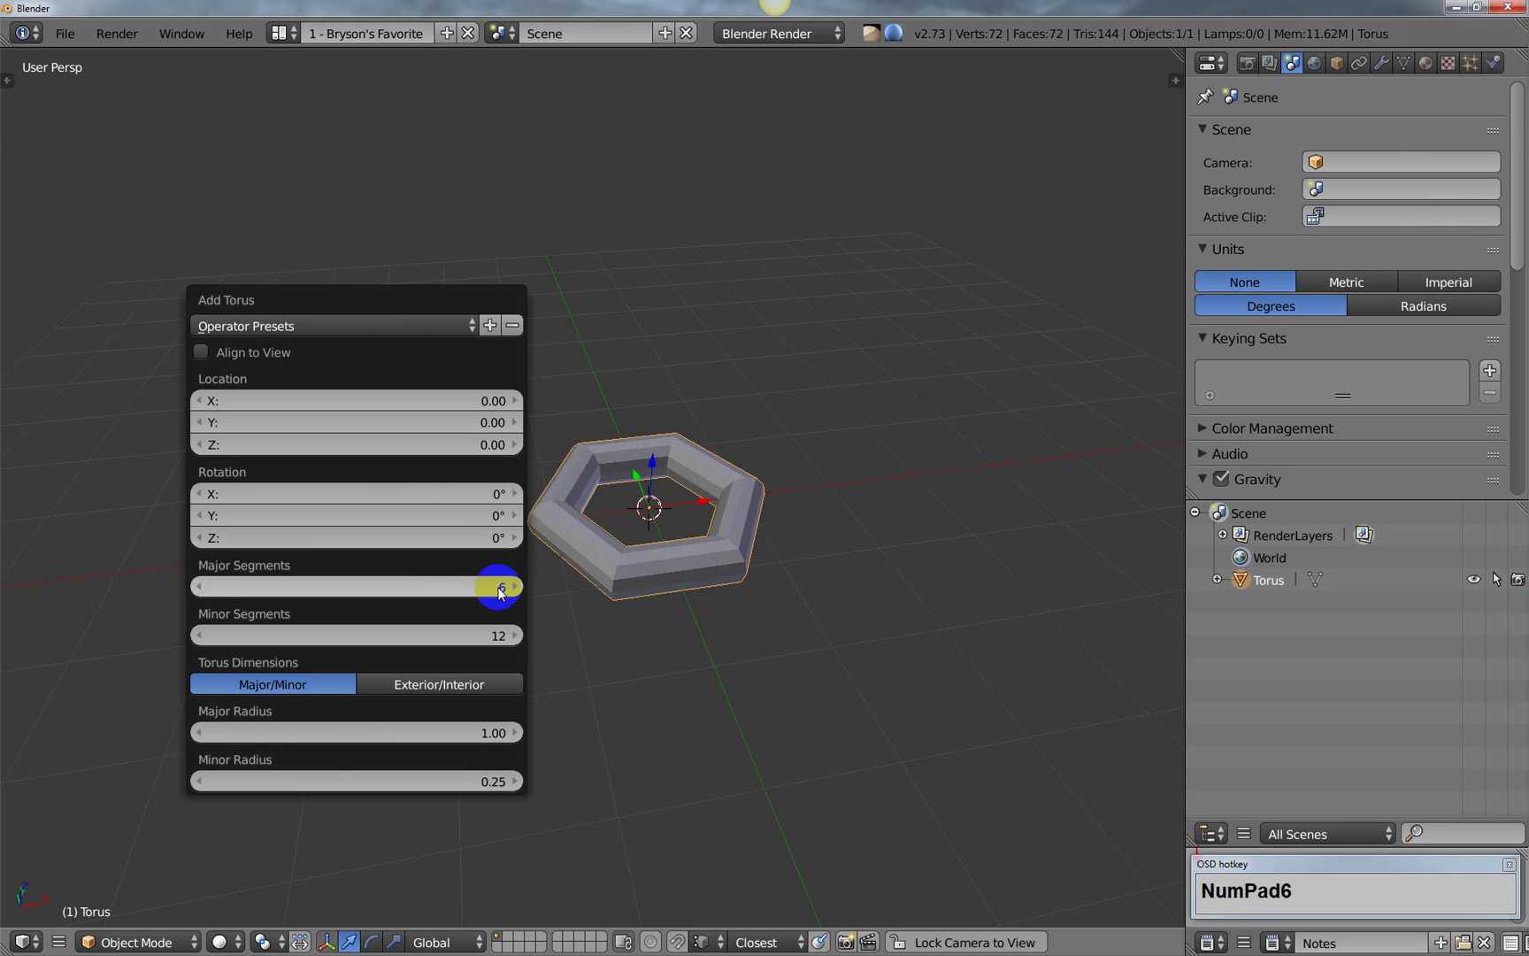
{"action": "mouse_move", "coordinate": [496, 637]}
{"action": "left_mouse_down"}
{"action": "mouse_move", "coordinate": [477, 636]}
{"action": "mouse_move", "coordinate": [499, 637]}
{"action": "left_mouse_up"}
{"action": "left_click", "coordinate": [499, 636]}
{"action": "type", "text": "5"}
{"action": "key", "text": "Return"}
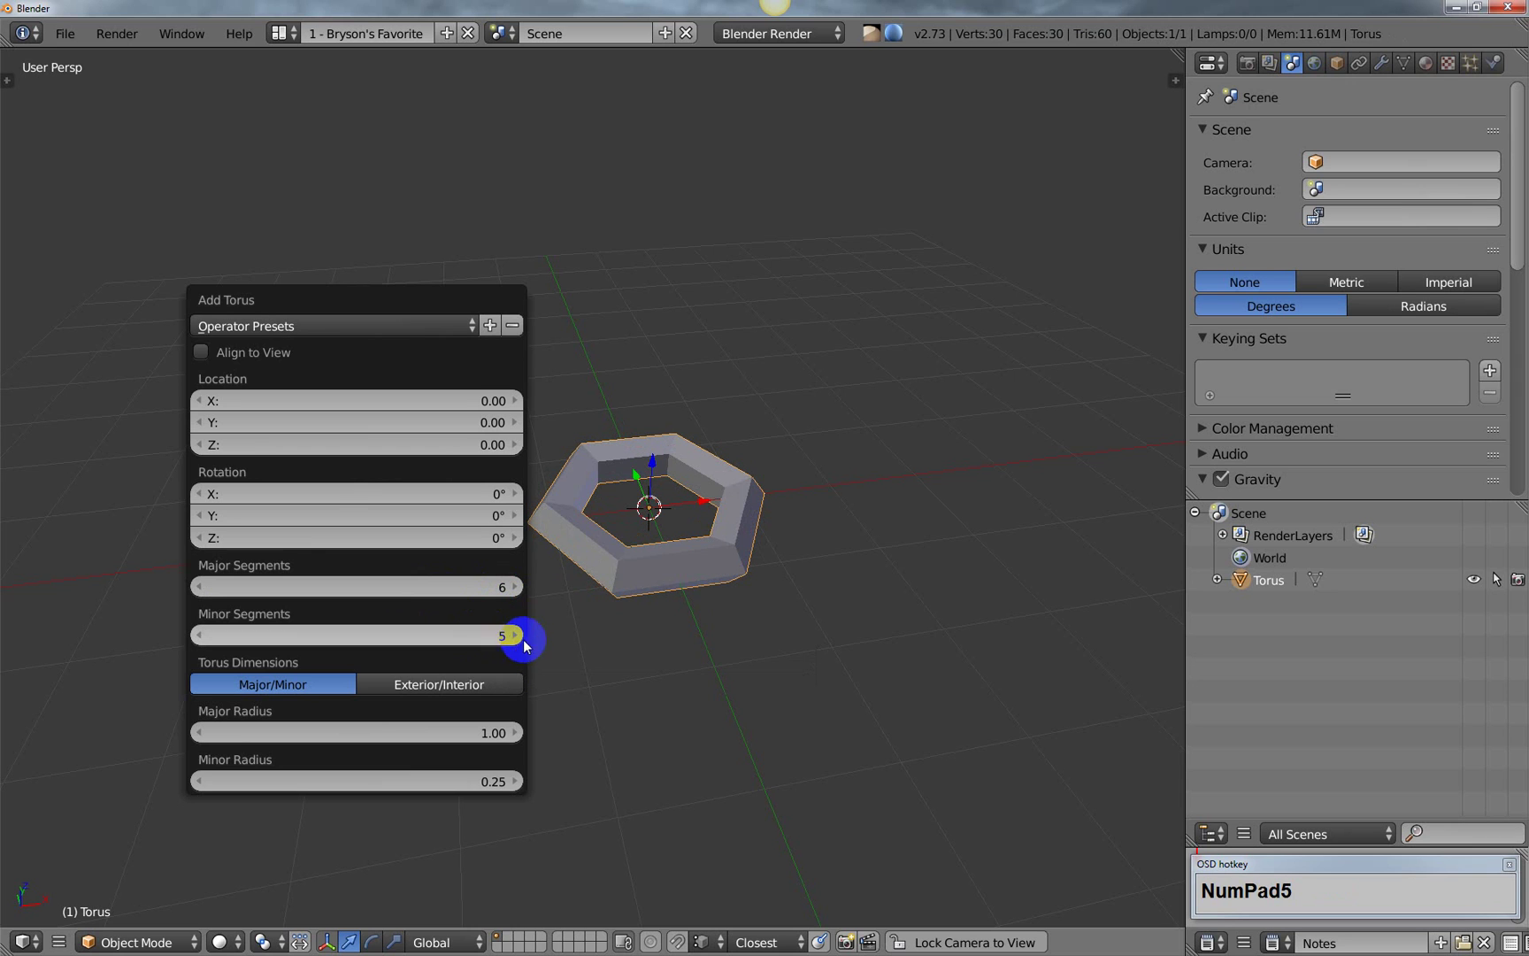
{"action": "middle_click_drag", "start_coordinate": [620, 611], "coordinate": [635, 590]}
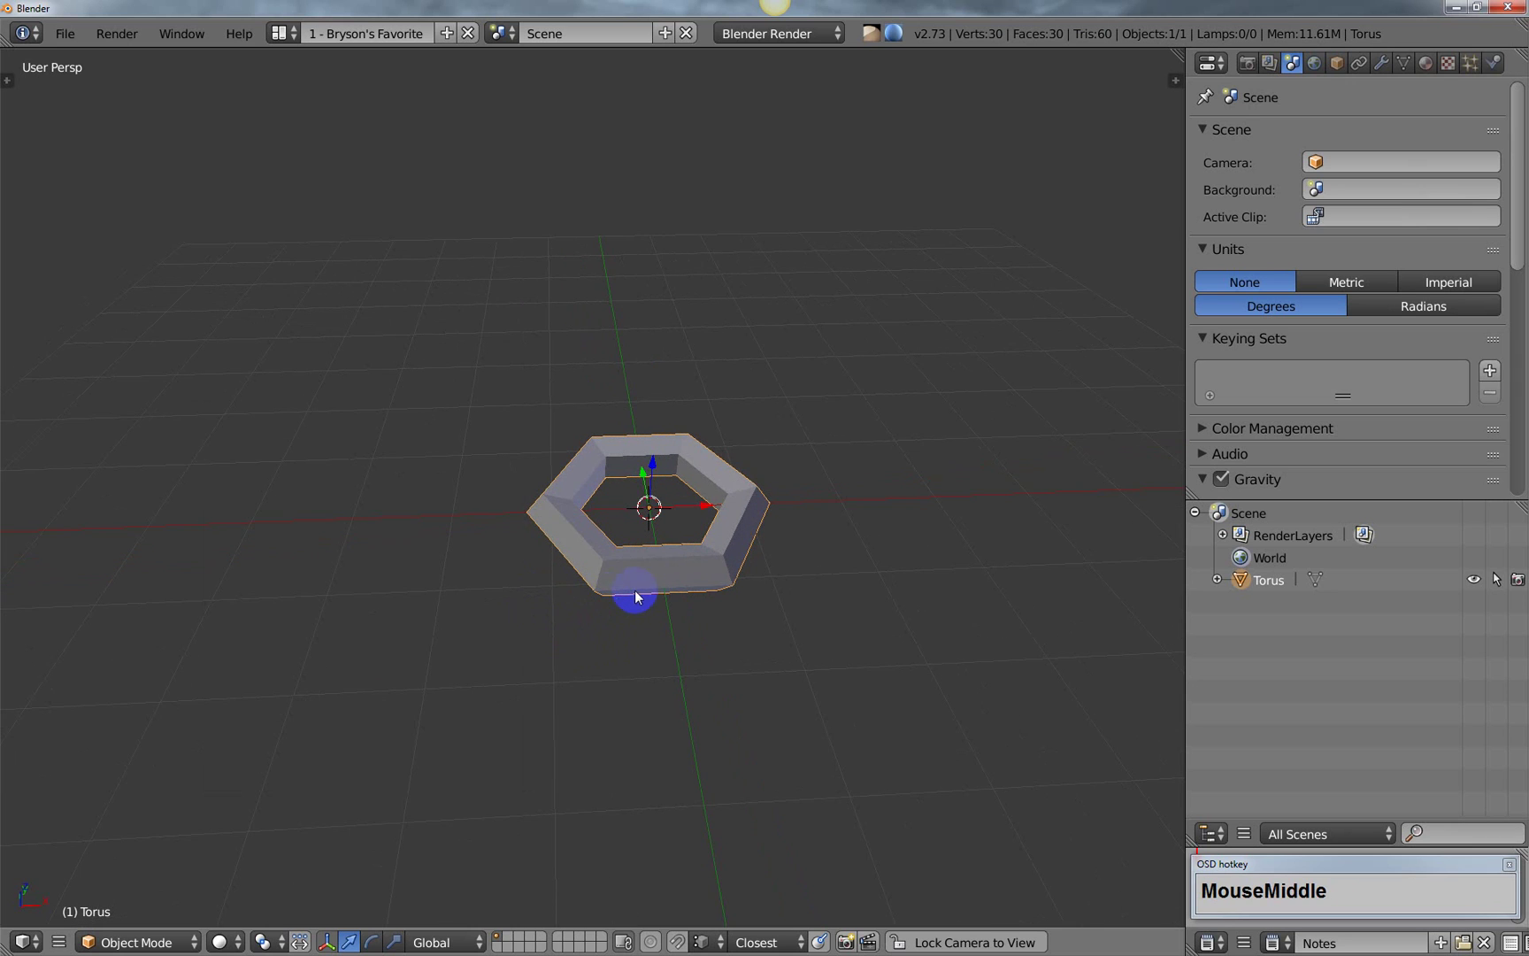
Step: Select the hexagonal torus and apply Shading: Smooth from the Tool Shelf
{"action": "right_click", "coordinate": [659, 572]}
{"action": "right_click", "coordinate": [601, 571]}
{"action": "key", "text": "t"}
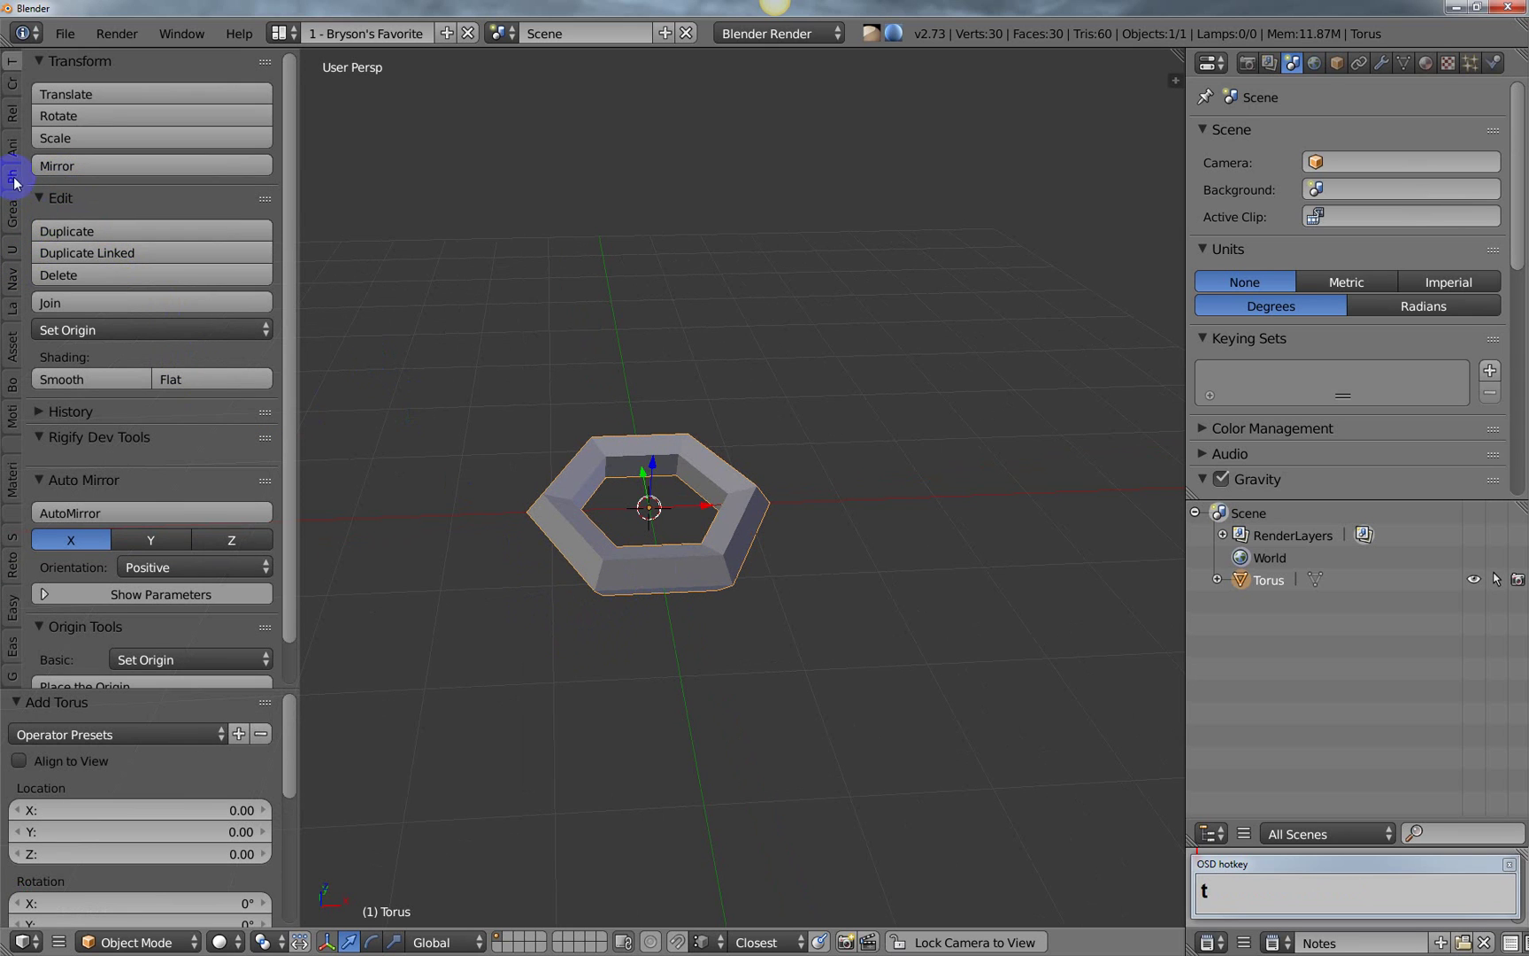
{"action": "scroll", "coordinate": [54, 338], "scroll_direction": "up", "scroll_amount": 1}
{"action": "left_click", "coordinate": [68, 379]}
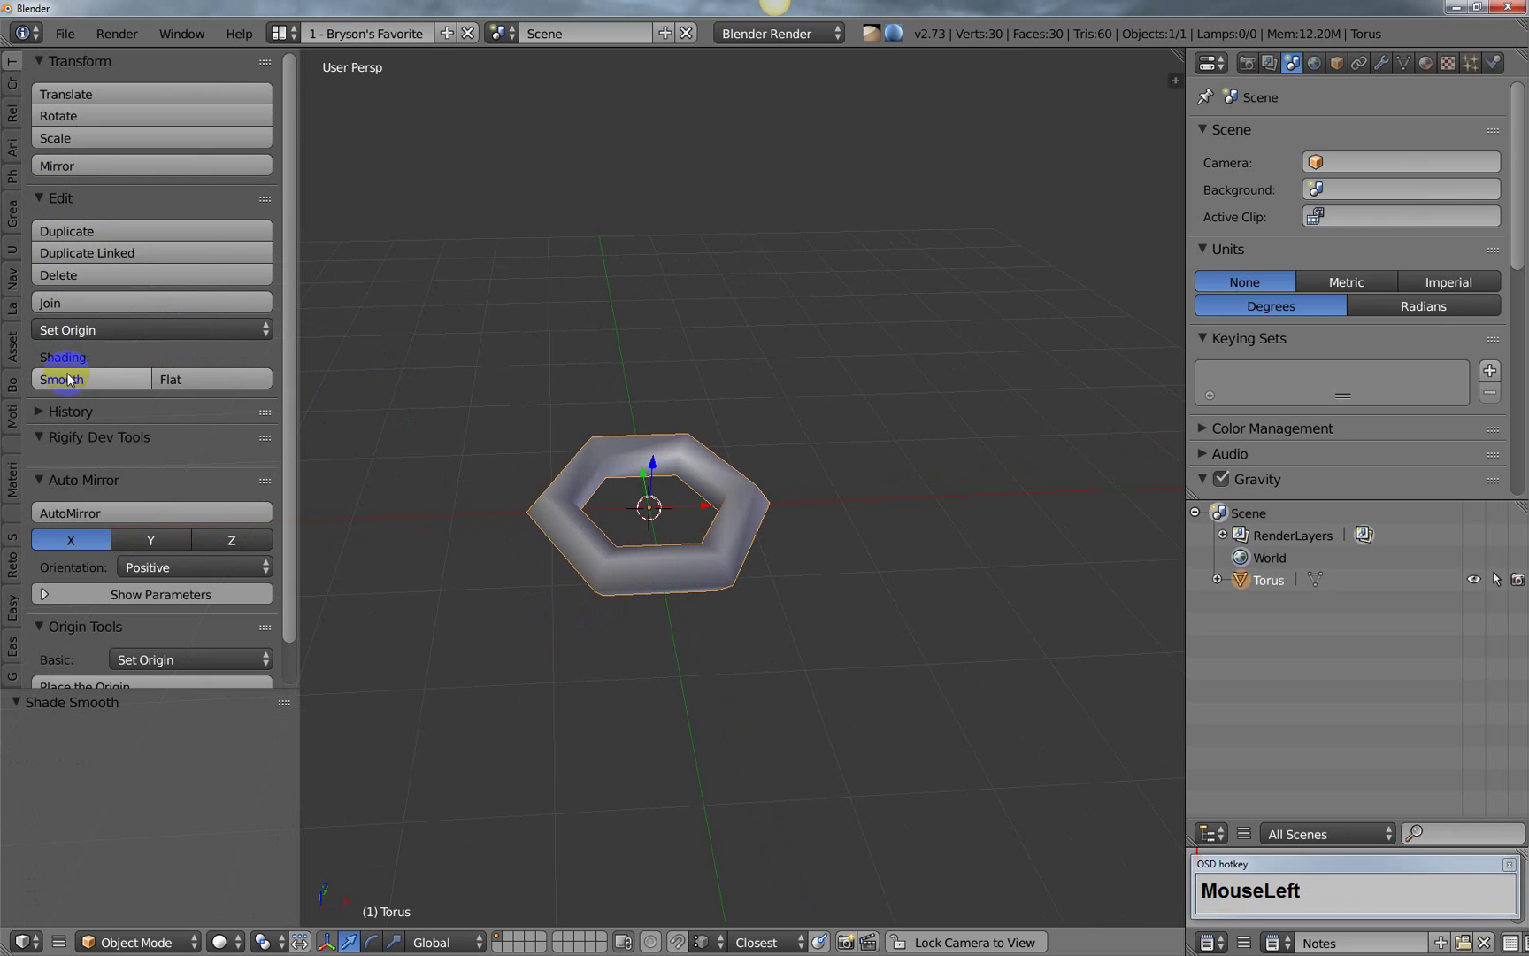
{"action": "mouse_move", "coordinate": [650, 502]}
{"action": "middle_mouse_down"}
{"action": "mouse_move", "coordinate": [697, 512]}
{"action": "mouse_move", "coordinate": [649, 586]}
{"action": "mouse_move", "coordinate": [655, 526]}
{"action": "mouse_move", "coordinate": [673, 529]}
{"action": "mouse_move", "coordinate": [619, 505]}
{"action": "mouse_move", "coordinate": [673, 491]}
{"action": "middle_mouse_up"}
{"action": "key", "text": "t"}
{"action": "right_click", "coordinate": [663, 454]}
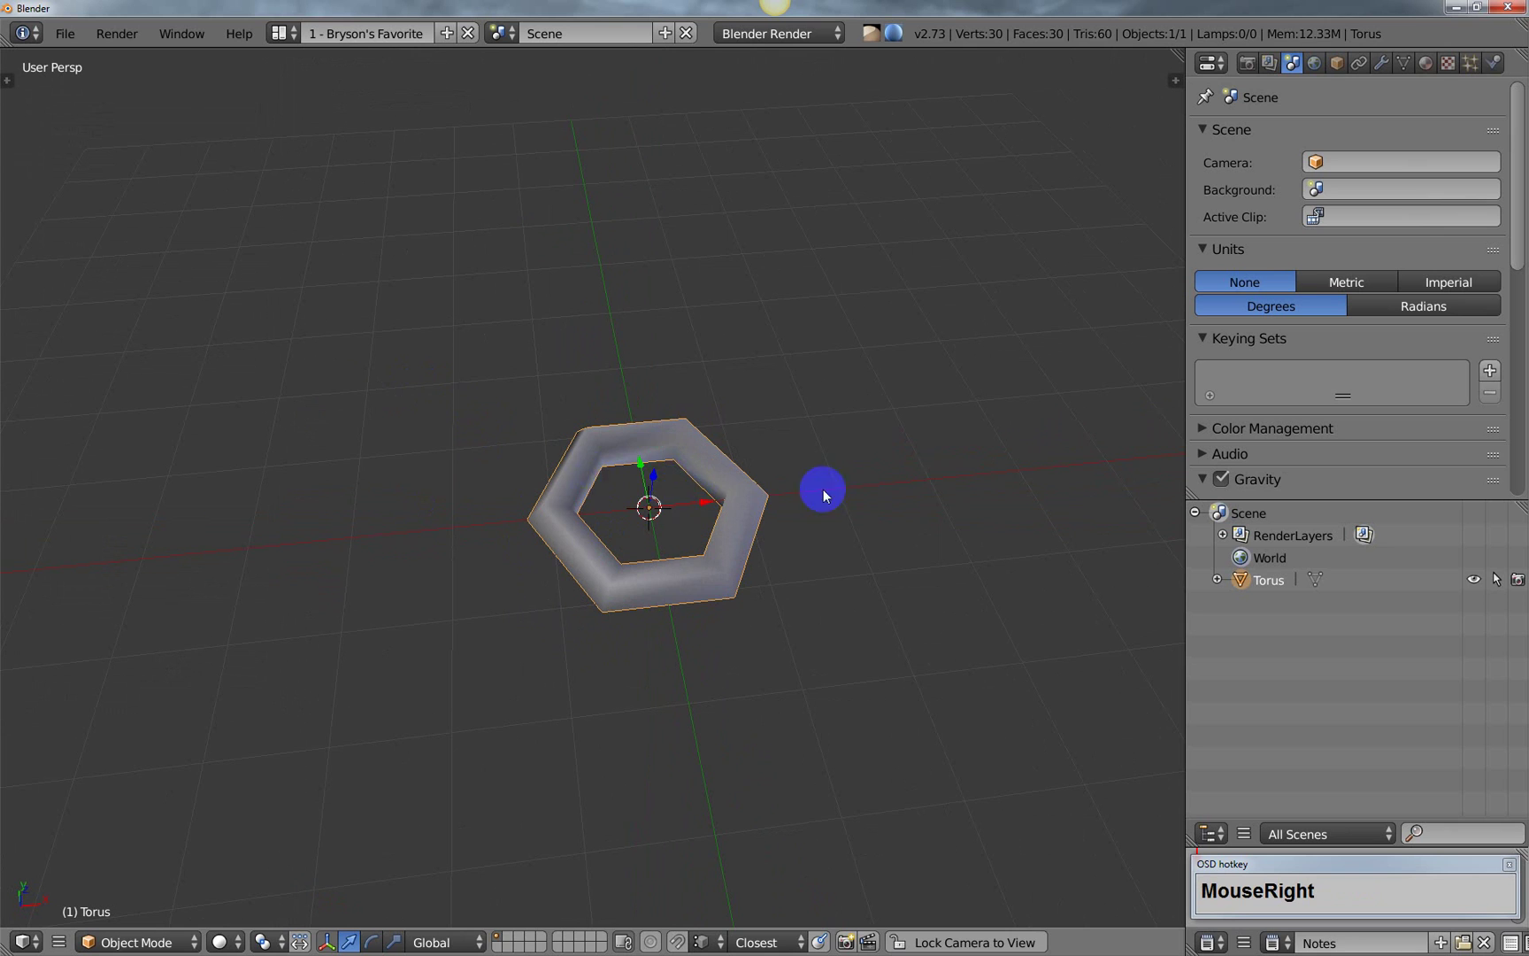
Step: Enter Edit Mode on the torus, view it from the top and switch to edge selection
{"action": "key", "text": "Tab"}
{"action": "middle_click_drag", "start_coordinate": [783, 489], "coordinate": [772, 488]}
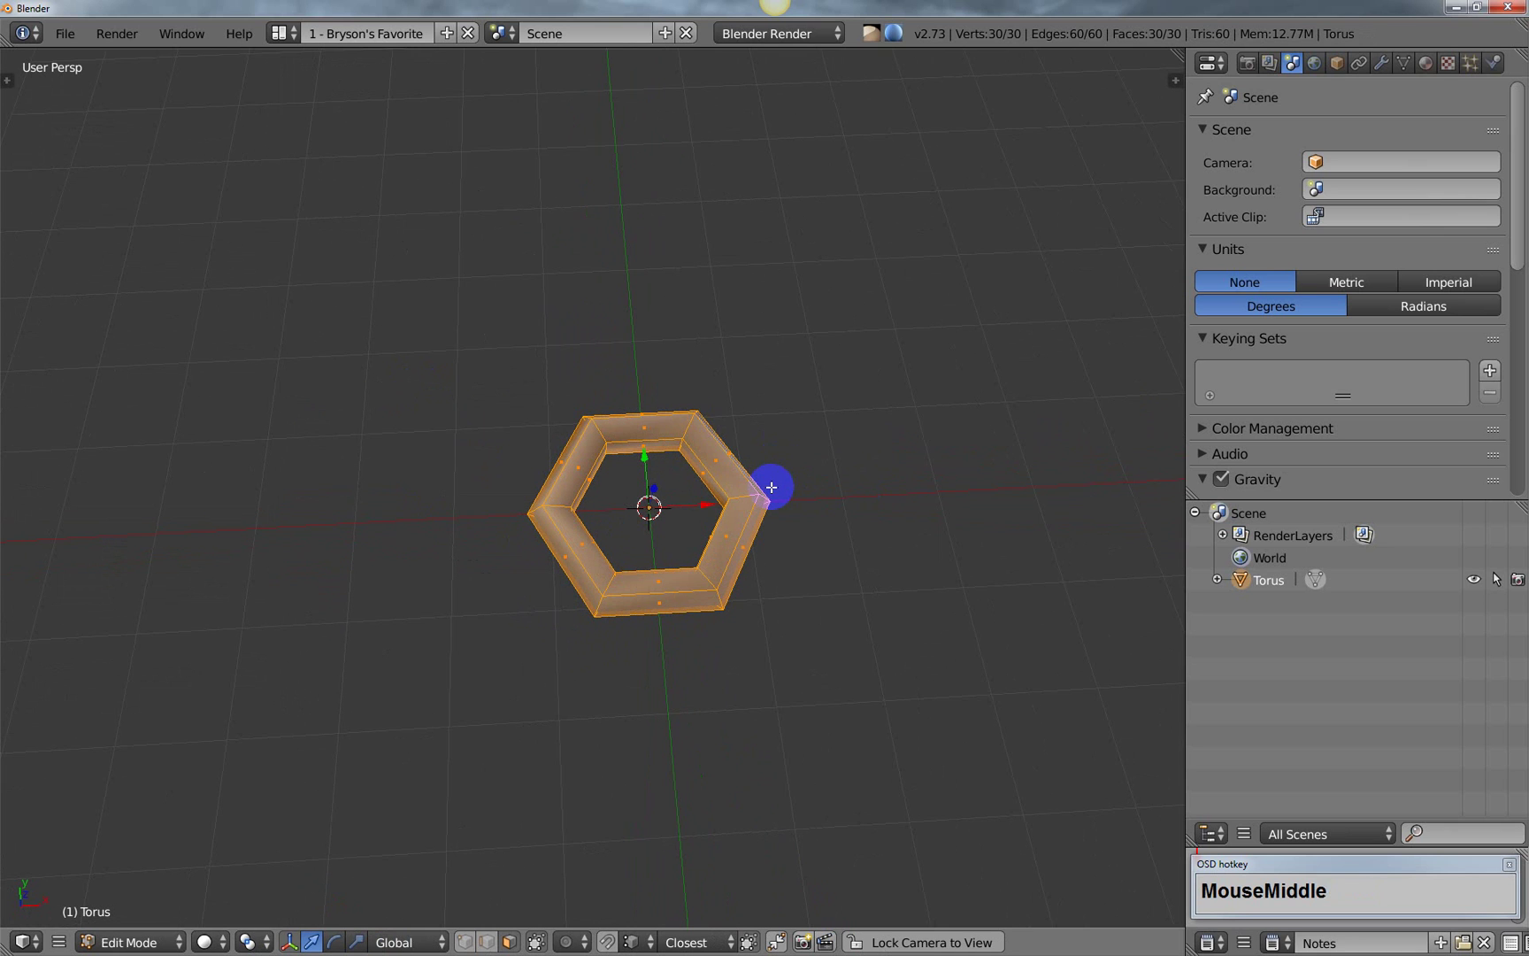
{"action": "key", "text": "KP_7"}
{"action": "middle_click_drag", "start_coordinate": [751, 557], "coordinate": [717, 508], "text": "shift"}
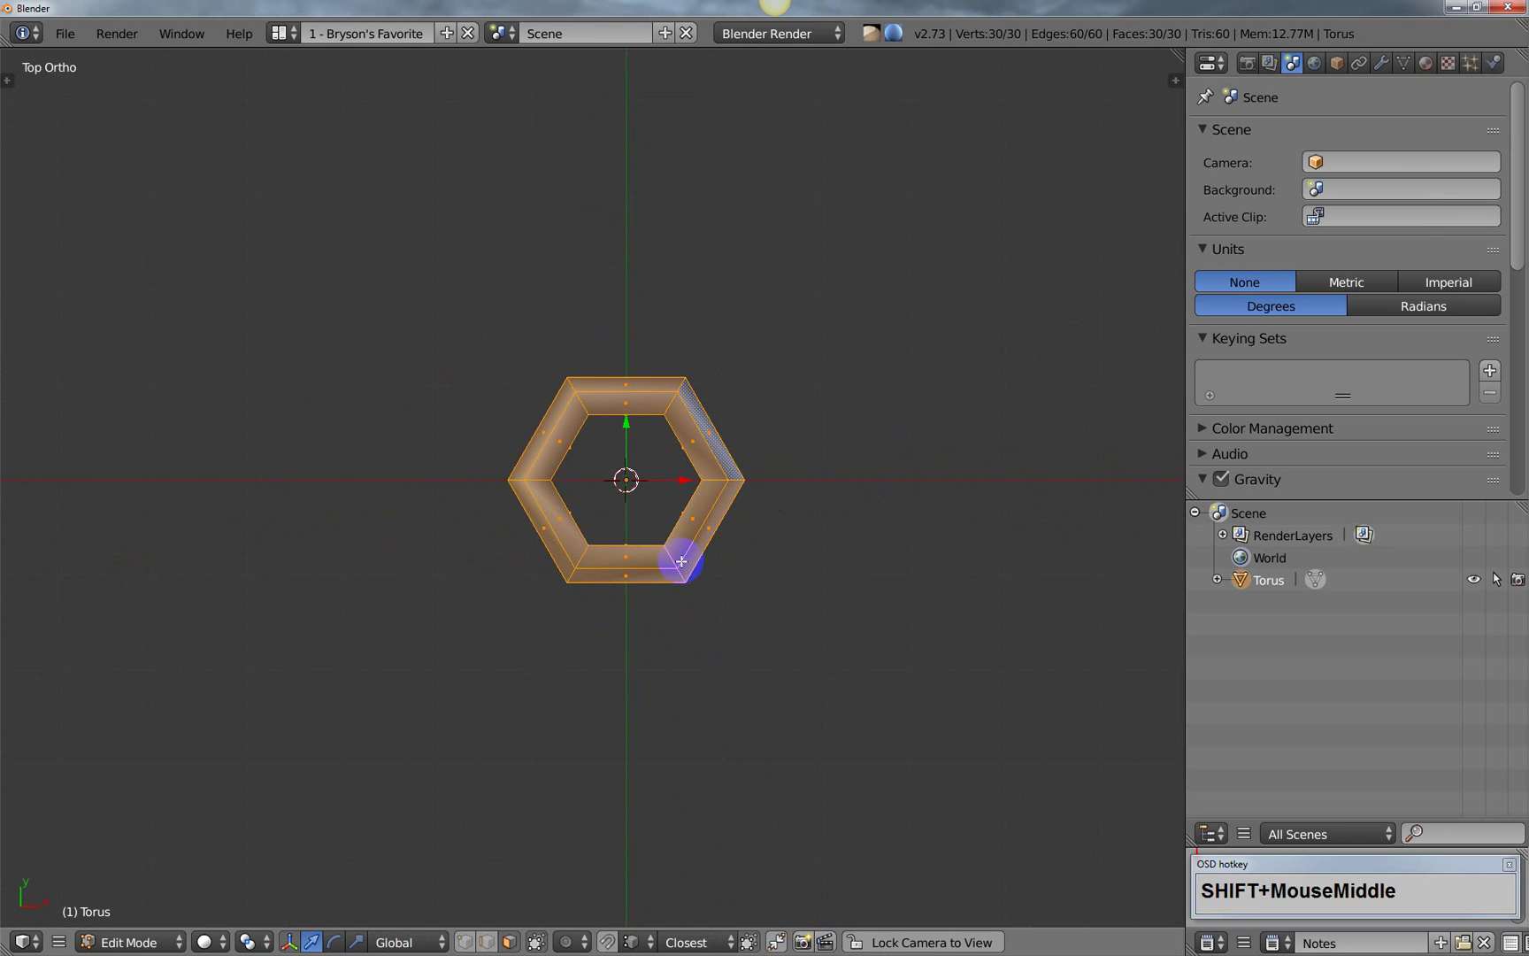
{"action": "key", "text": "ctrl+Tab"}
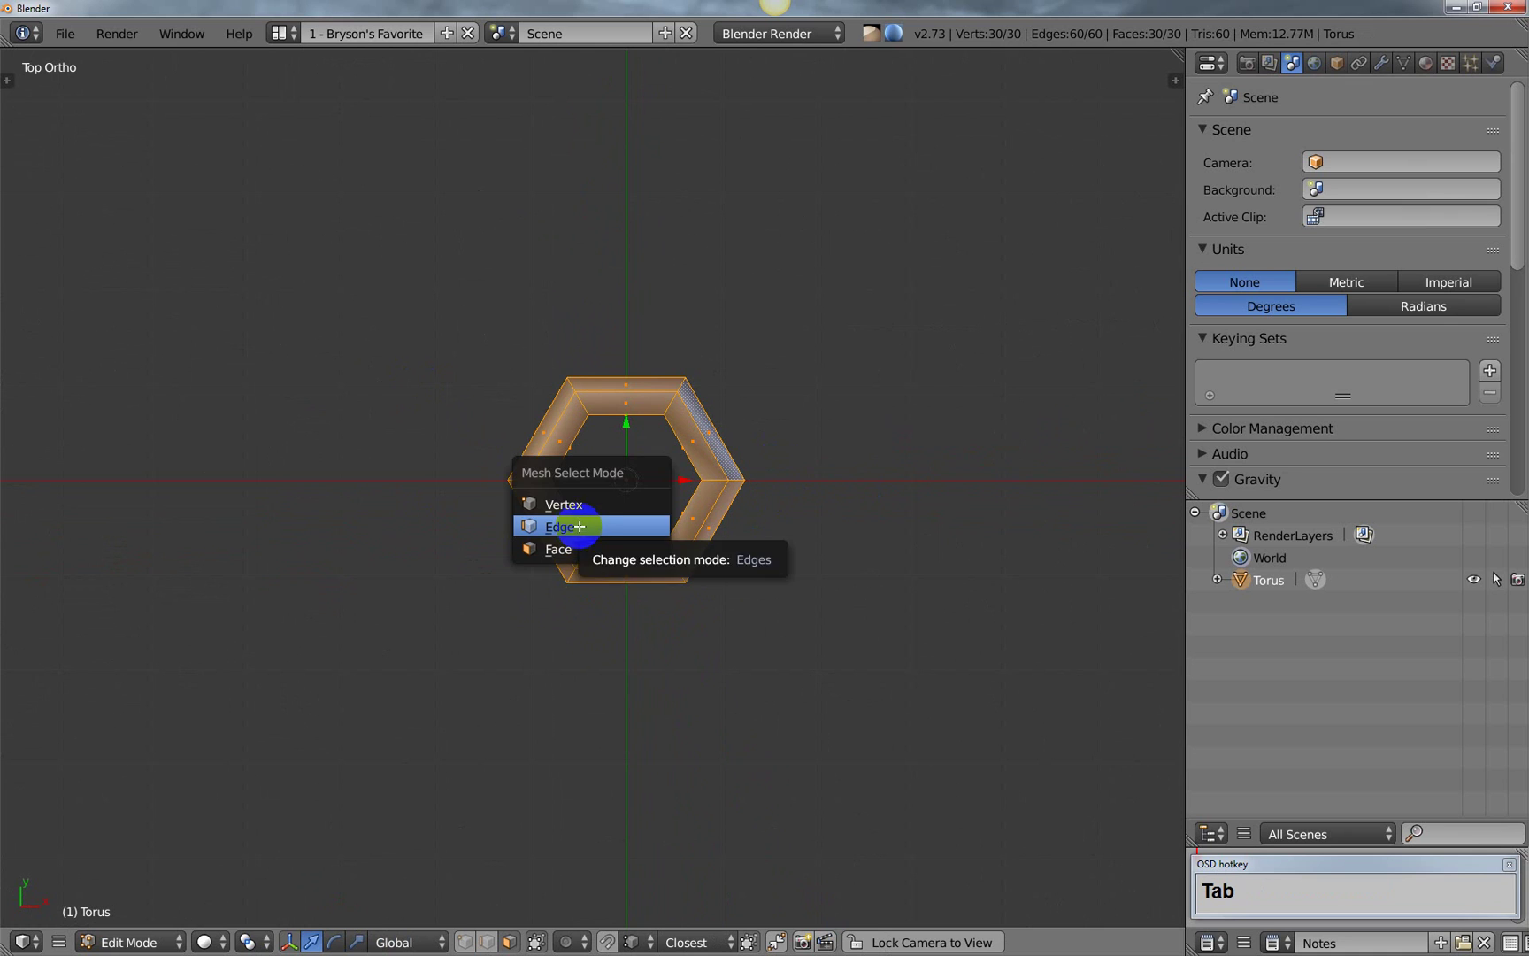
{"action": "left_click", "coordinate": [576, 527]}
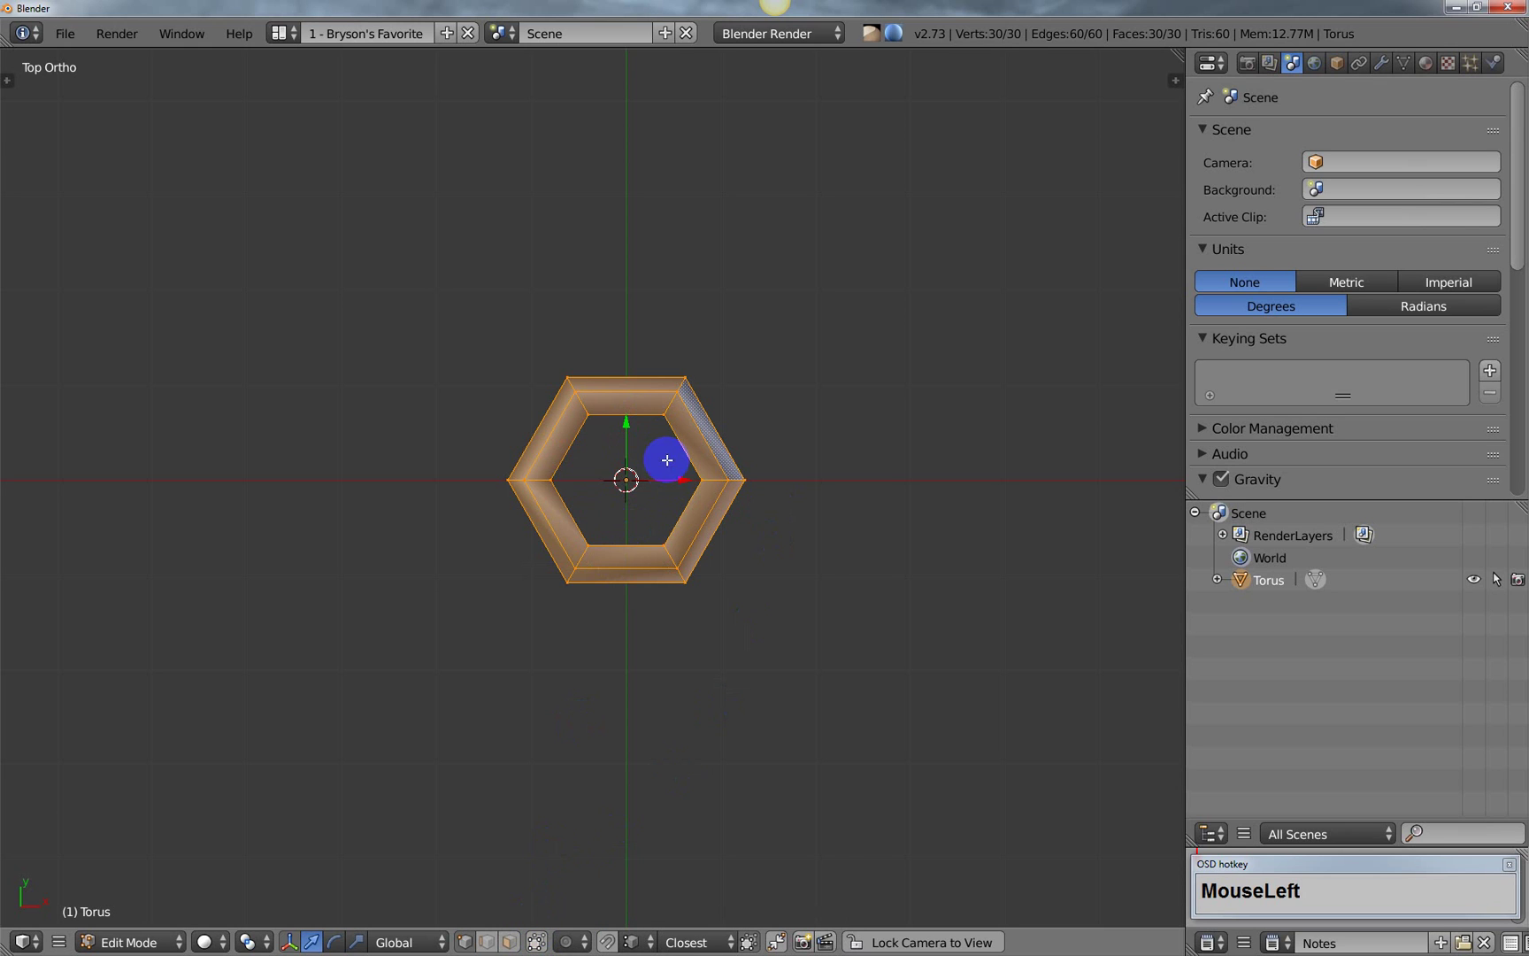
Step: Box-select the ring's right side and move it 0.7811 along X
{"action": "left_click", "coordinate": [674, 516]}
{"action": "key", "text": "b"}
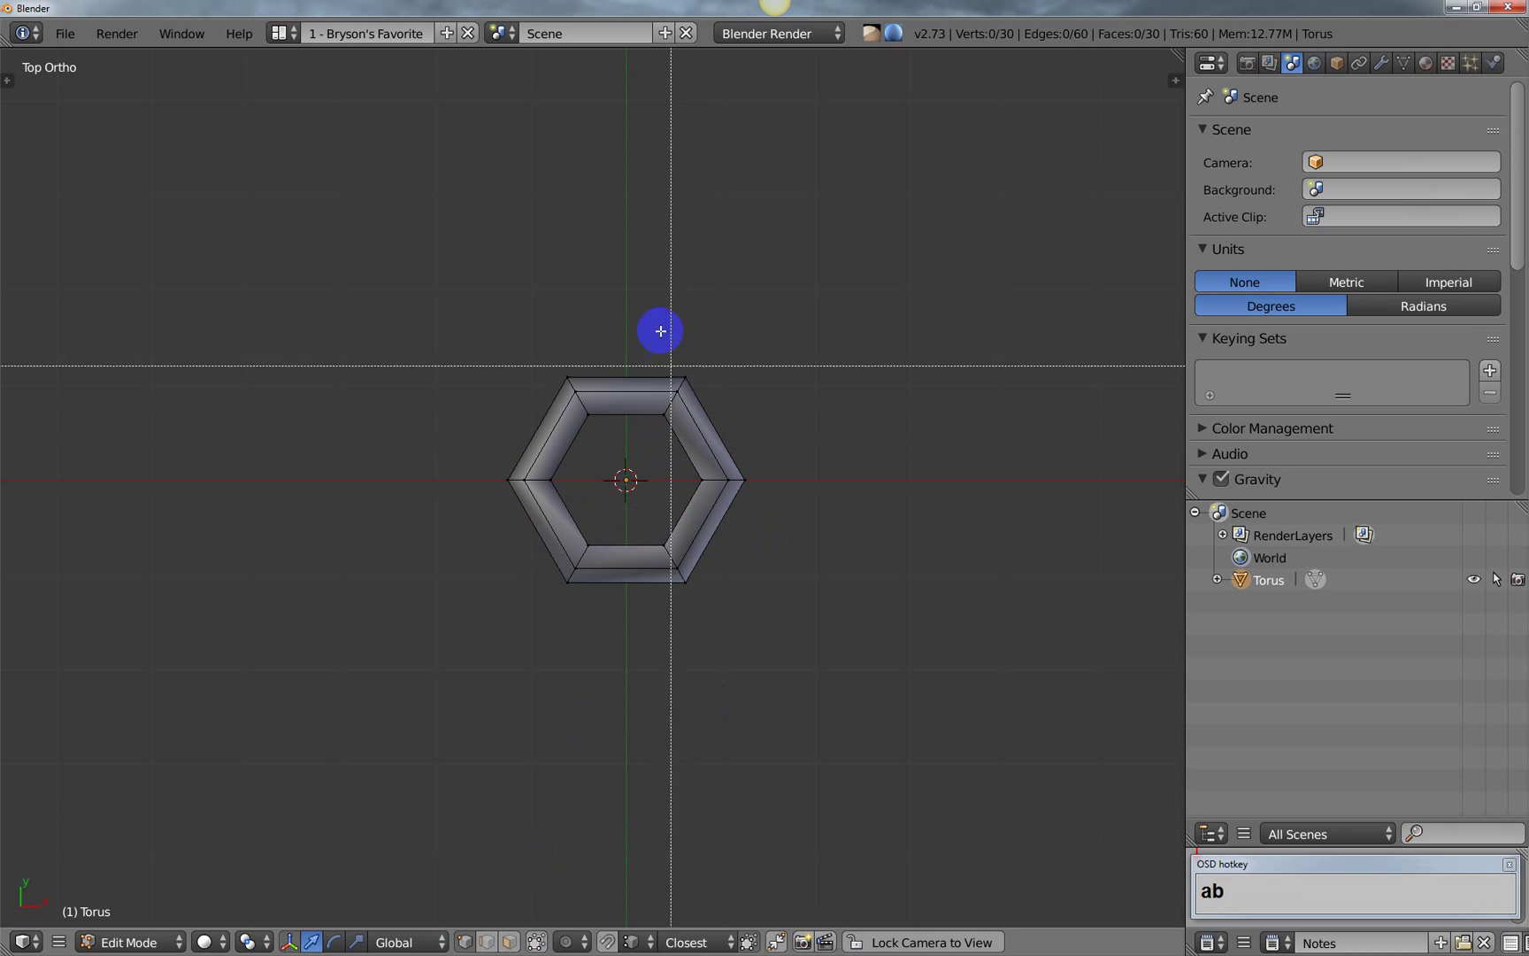
{"action": "left_click_drag", "start_coordinate": [648, 312], "coordinate": [772, 660]}
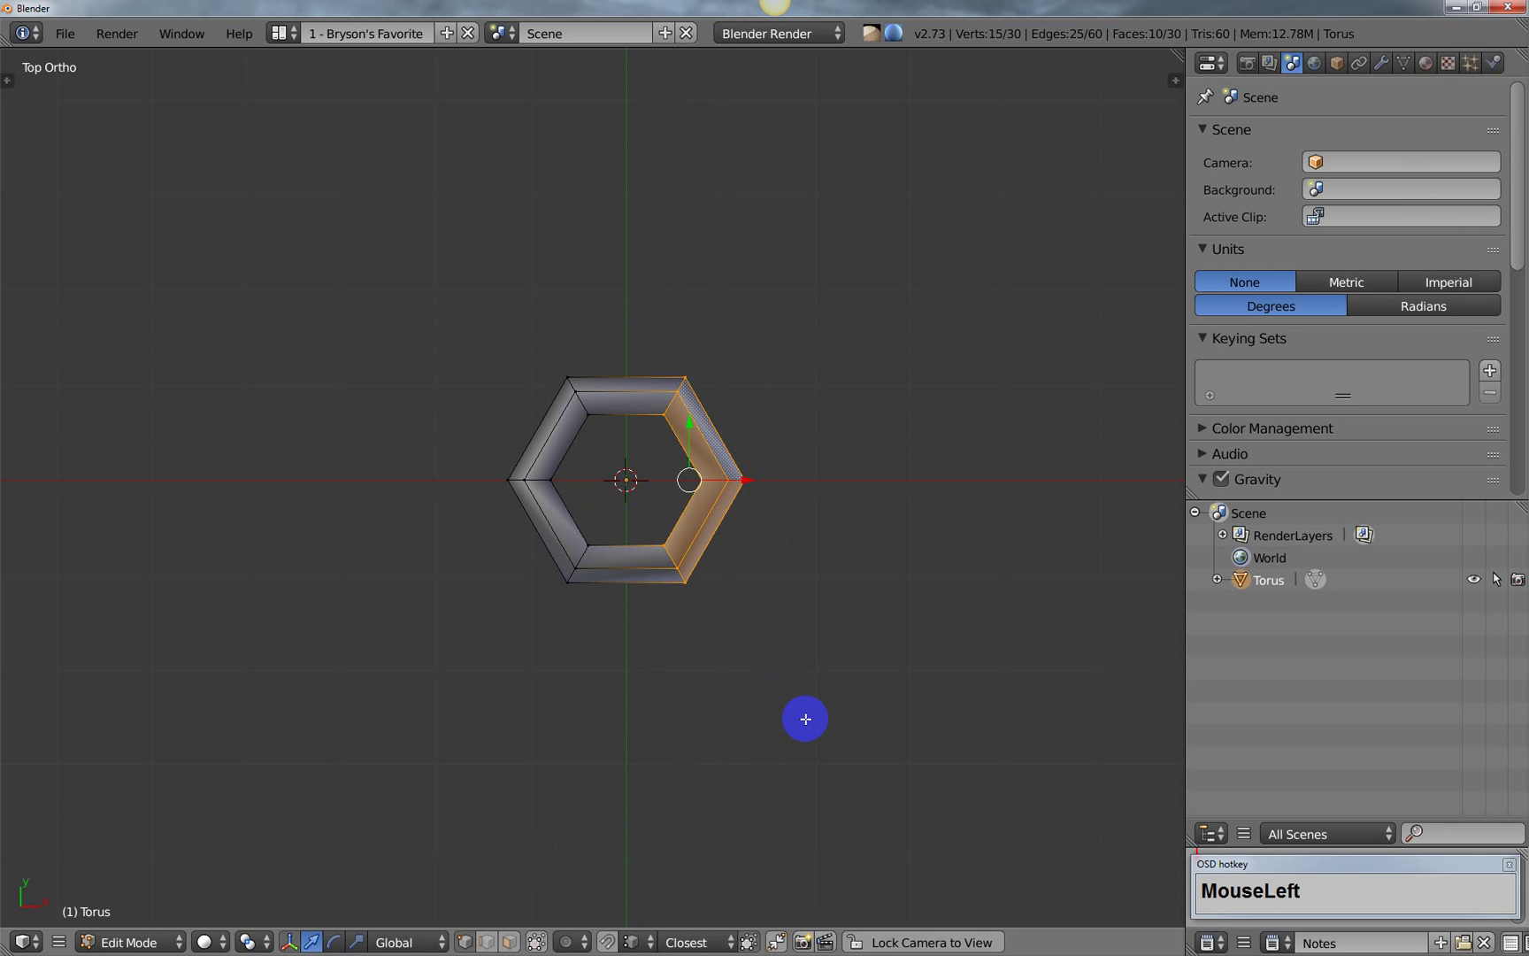
{"action": "key", "text": "g"}
{"action": "key", "text": "x"}
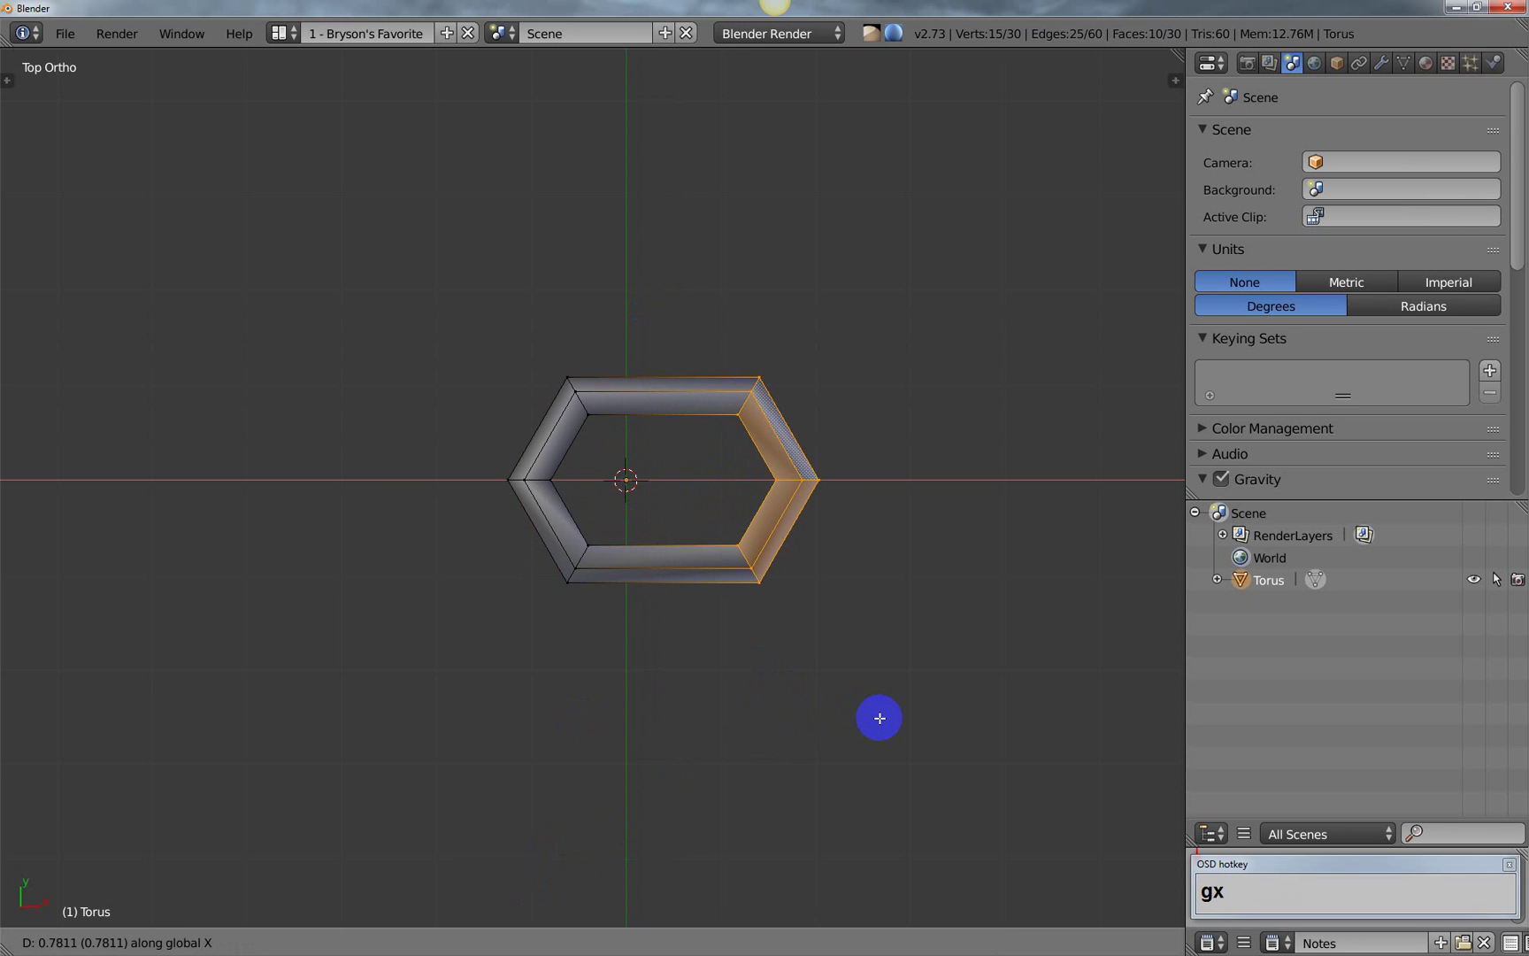
{"action": "left_click", "coordinate": [885, 719]}
Step: Limit selection to visible geometry and clear the current selection
{"action": "middle_click_drag", "start_coordinate": [757, 785], "coordinate": [763, 666]}
{"action": "left_click", "coordinate": [536, 941]}
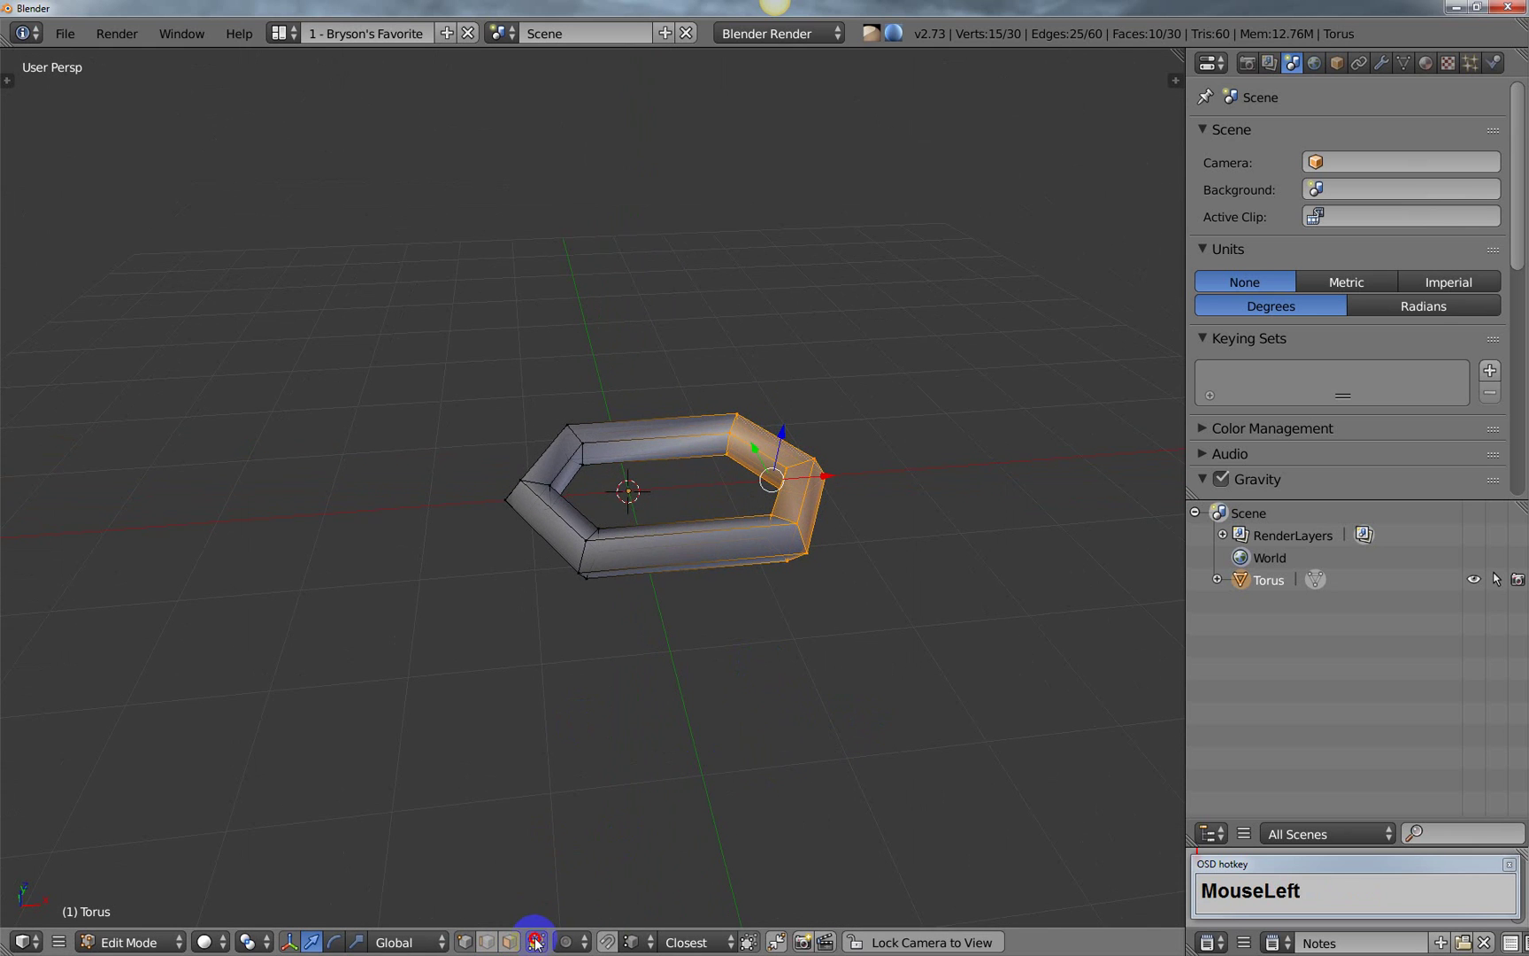
{"action": "middle_click_drag", "start_coordinate": [682, 556], "coordinate": [662, 615], "text": "shift"}
{"action": "key", "text": "a"}
{"action": "key", "text": "ctrl+Tab"}
Step: Select the top and bottom face loops and snap the 3D cursor to their centre
{"action": "left_click", "coordinate": [627, 657]}
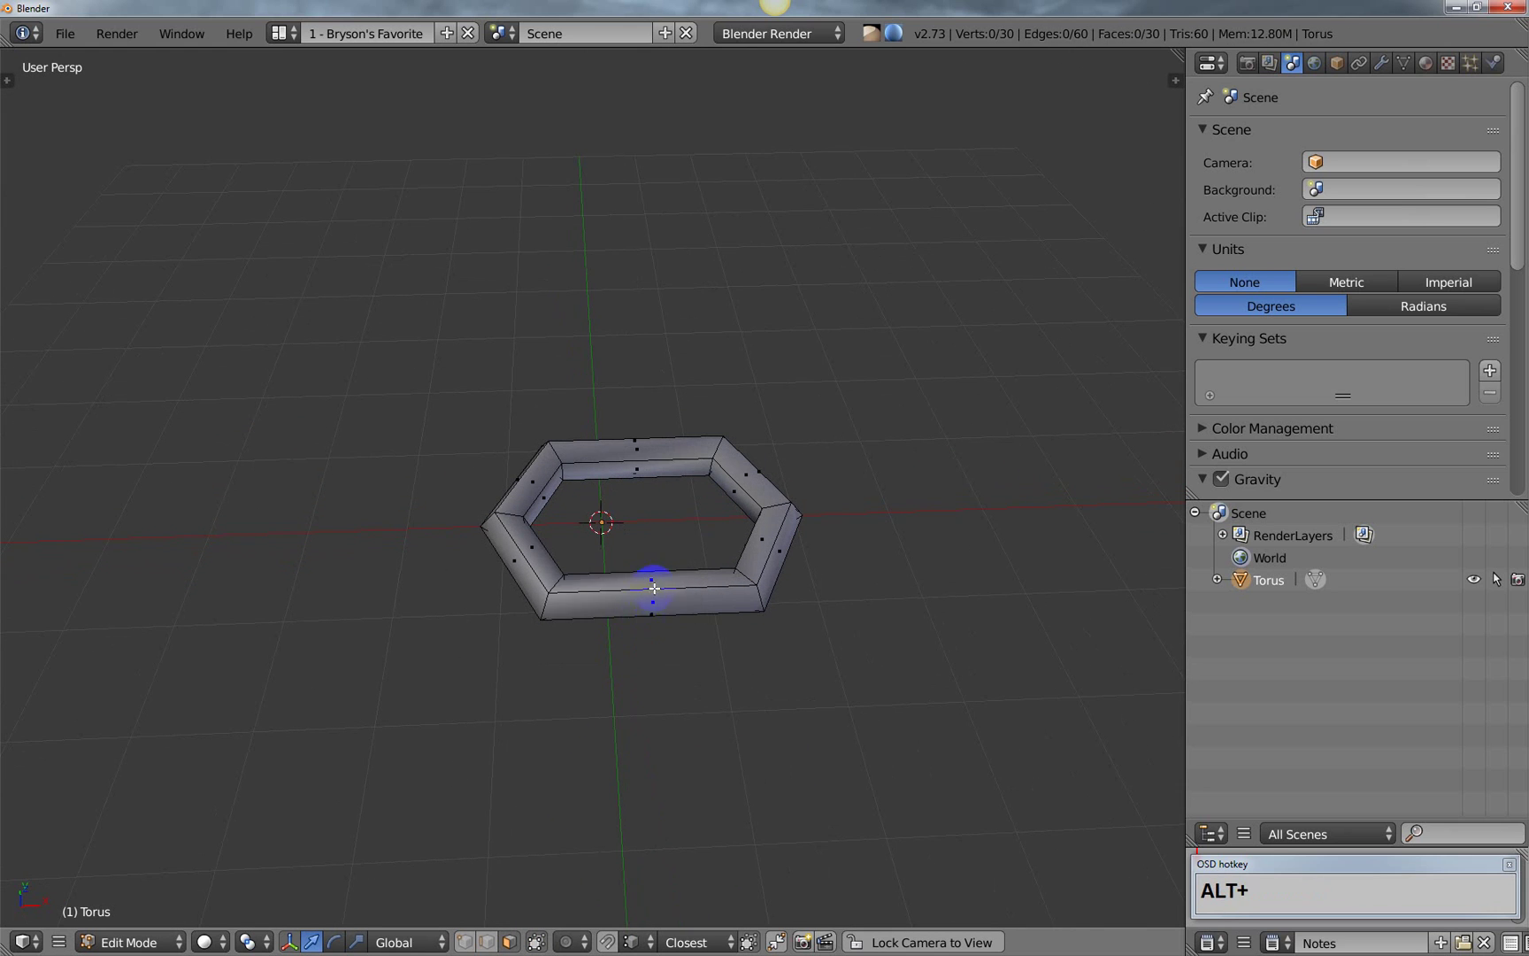
{"action": "right_click", "coordinate": [654, 587], "text": "alt"}
{"action": "right_click", "coordinate": [638, 467], "text": "alt+shift"}
{"action": "middle_click_drag", "start_coordinate": [649, 547], "coordinate": [655, 578]}
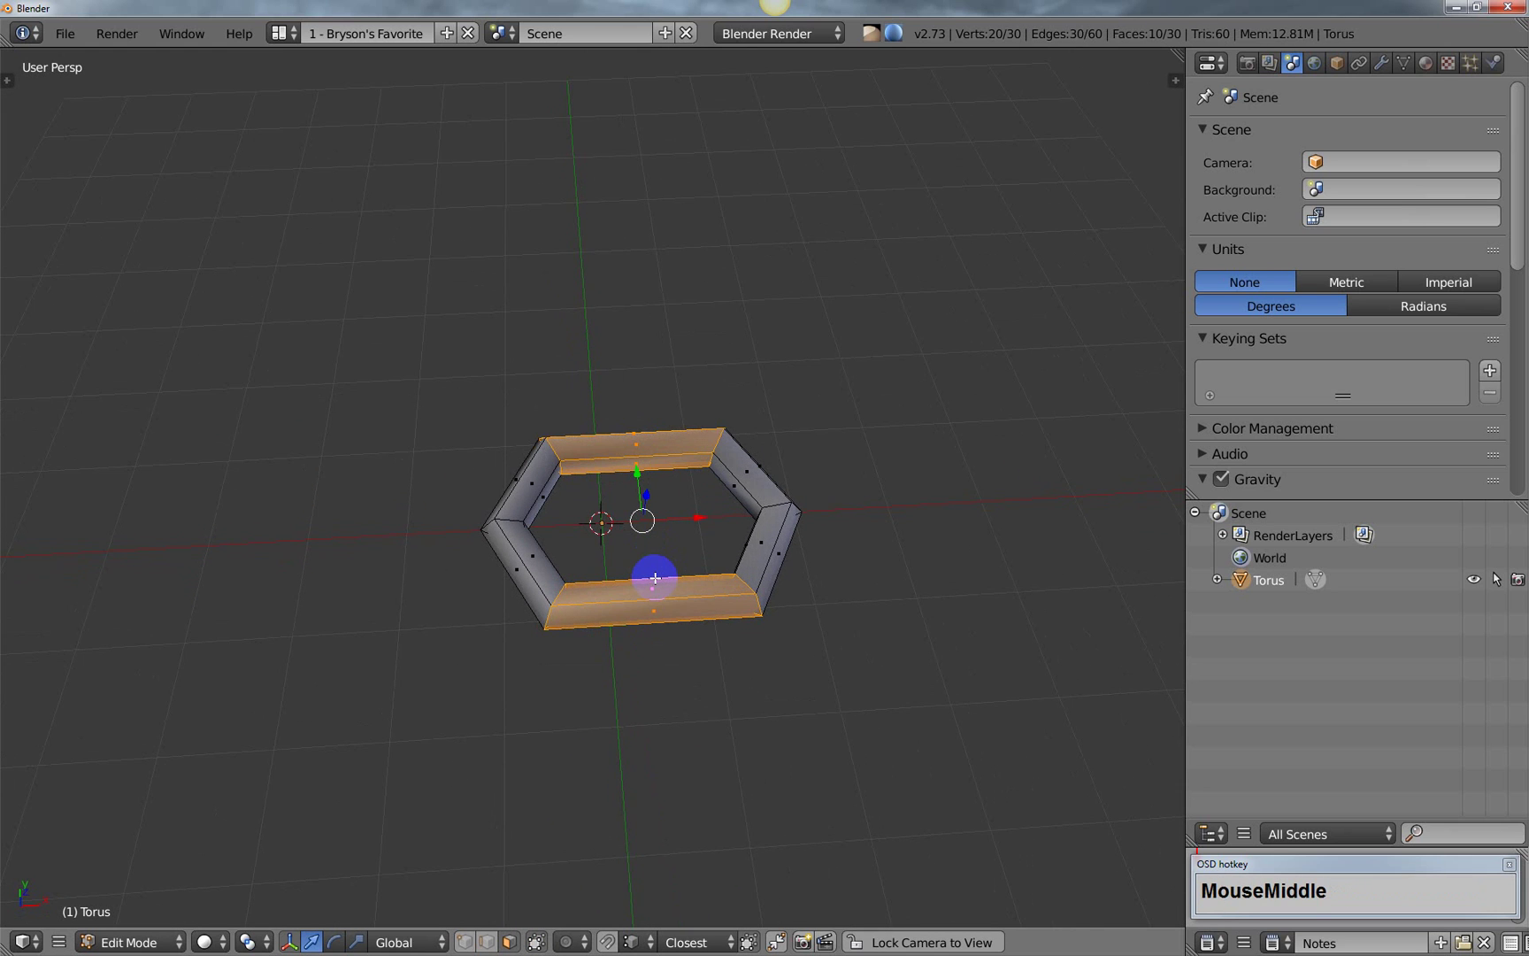
{"action": "key", "text": "shift+s"}
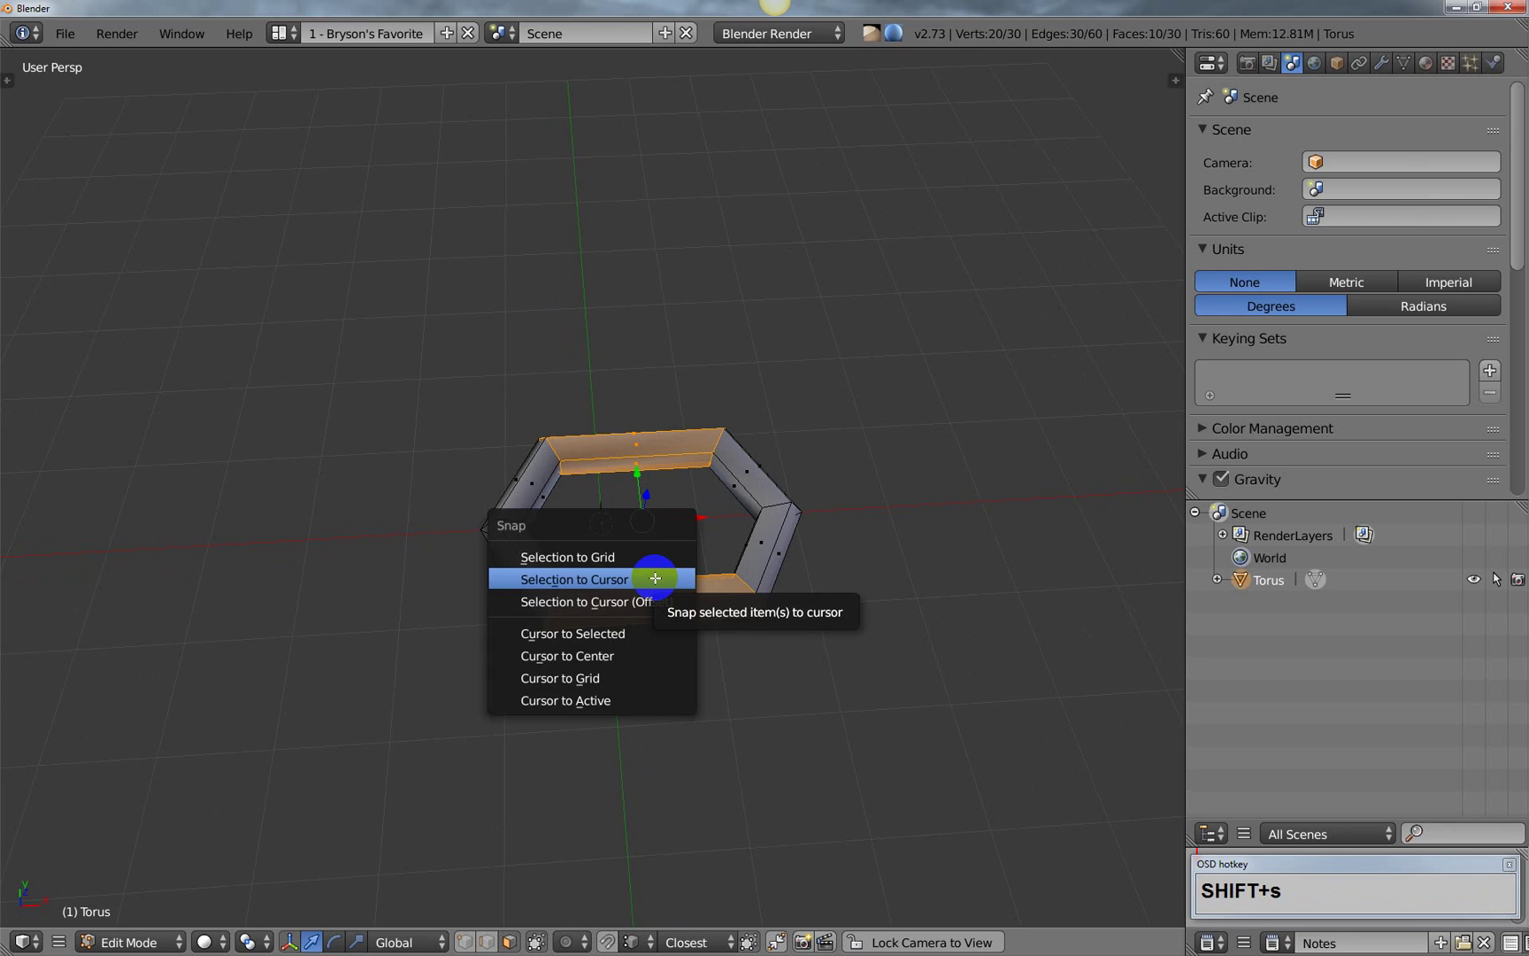
{"action": "left_click", "coordinate": [615, 633]}
Step: In Object Mode, set the ring's origin to the 3D cursor and recentre the cursor
{"action": "middle_click_drag", "start_coordinate": [661, 623], "coordinate": [701, 614]}
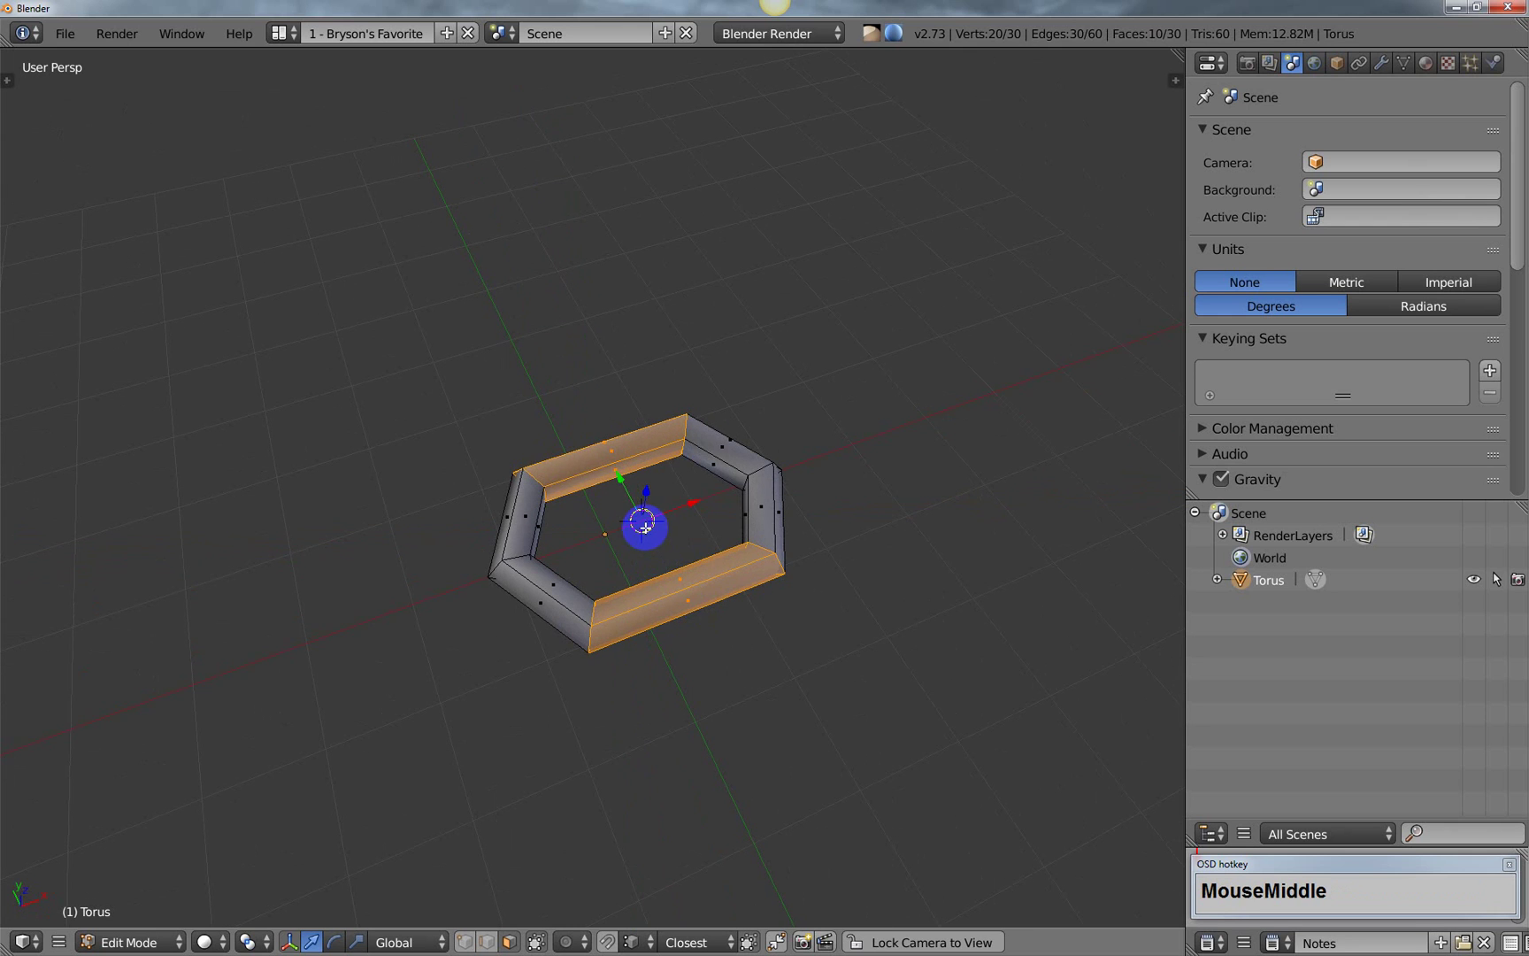
{"action": "middle_click_drag", "start_coordinate": [642, 530], "coordinate": [642, 582]}
{"action": "key", "text": "Tab"}
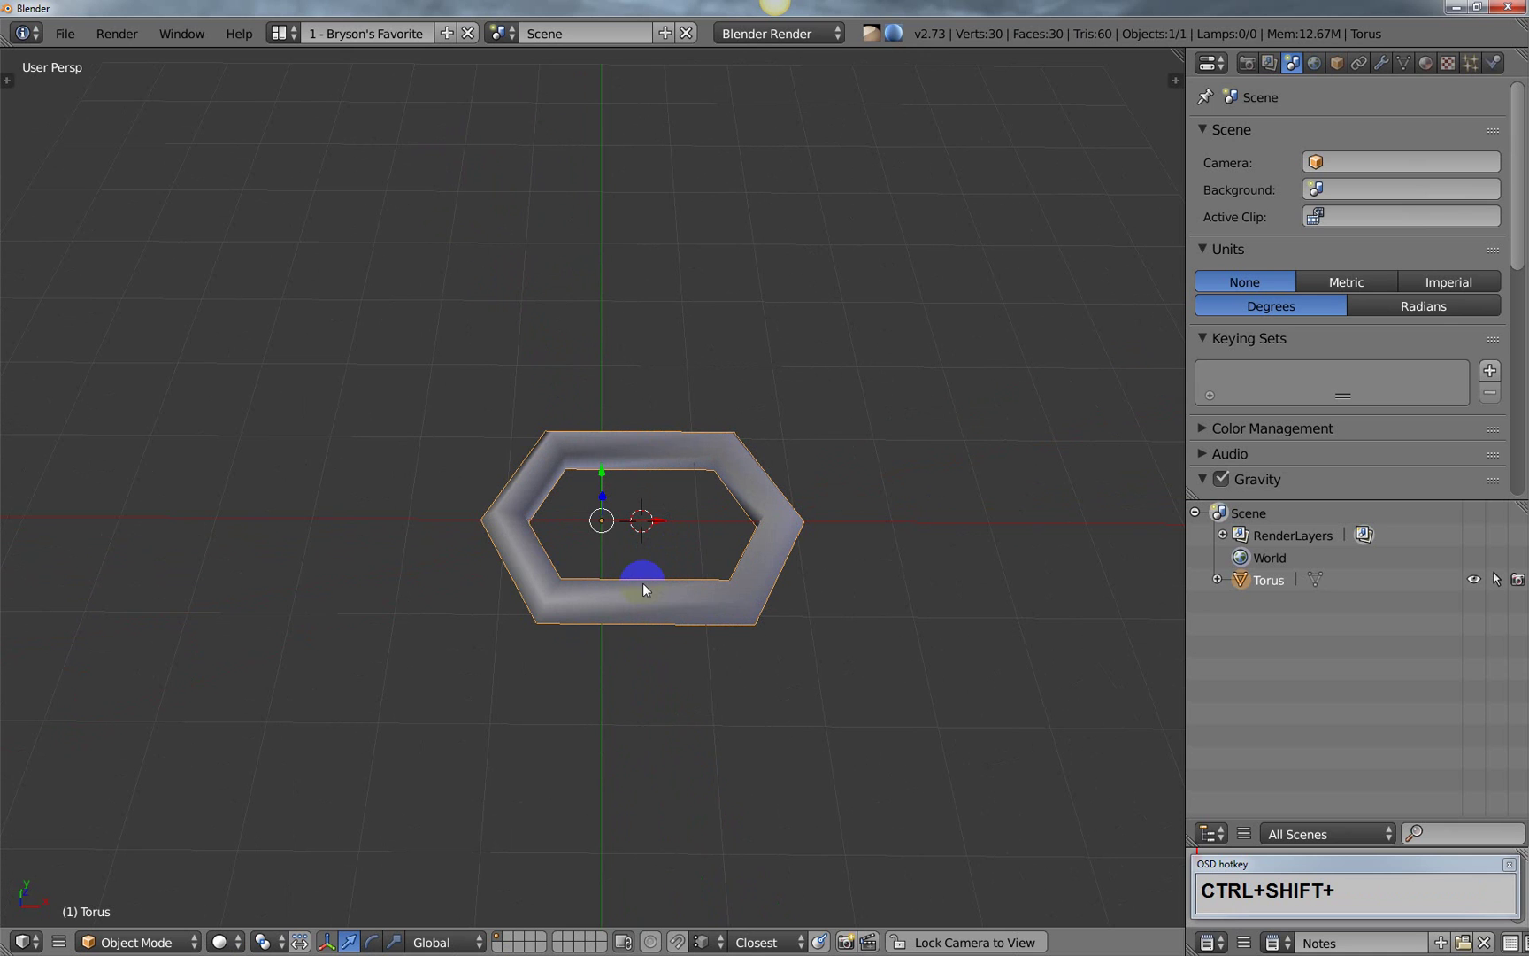
{"action": "key", "text": "ctrl+shift+alt+c"}
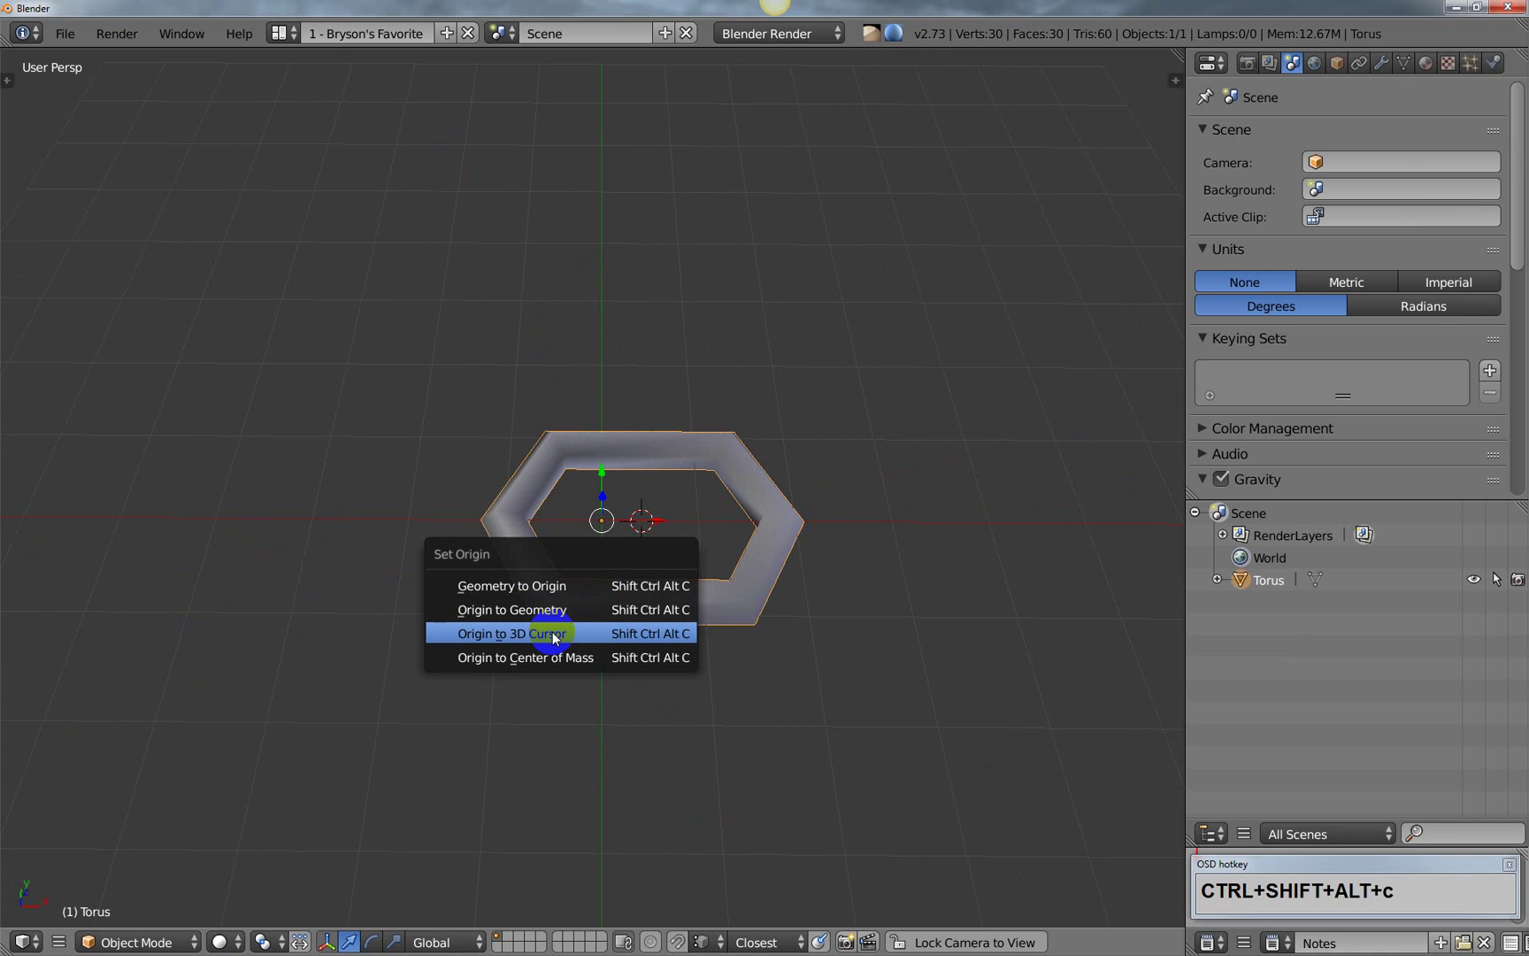
{"action": "left_click", "coordinate": [631, 632]}
{"action": "middle_click_drag", "start_coordinate": [610, 661], "coordinate": [683, 587]}
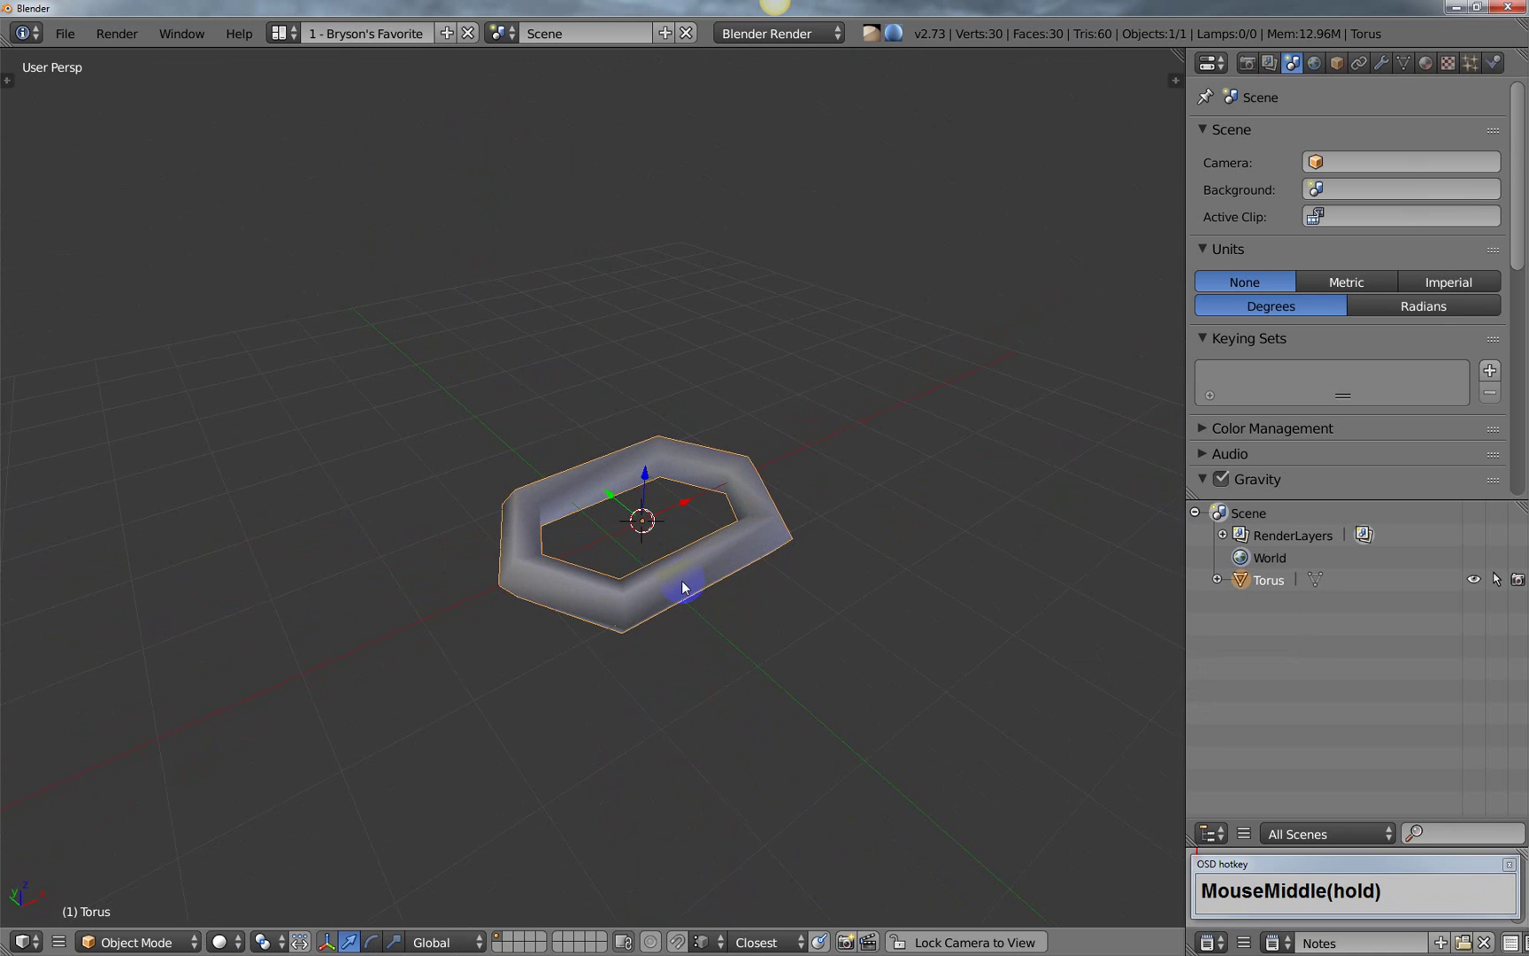
{"action": "key", "text": "shift+c"}
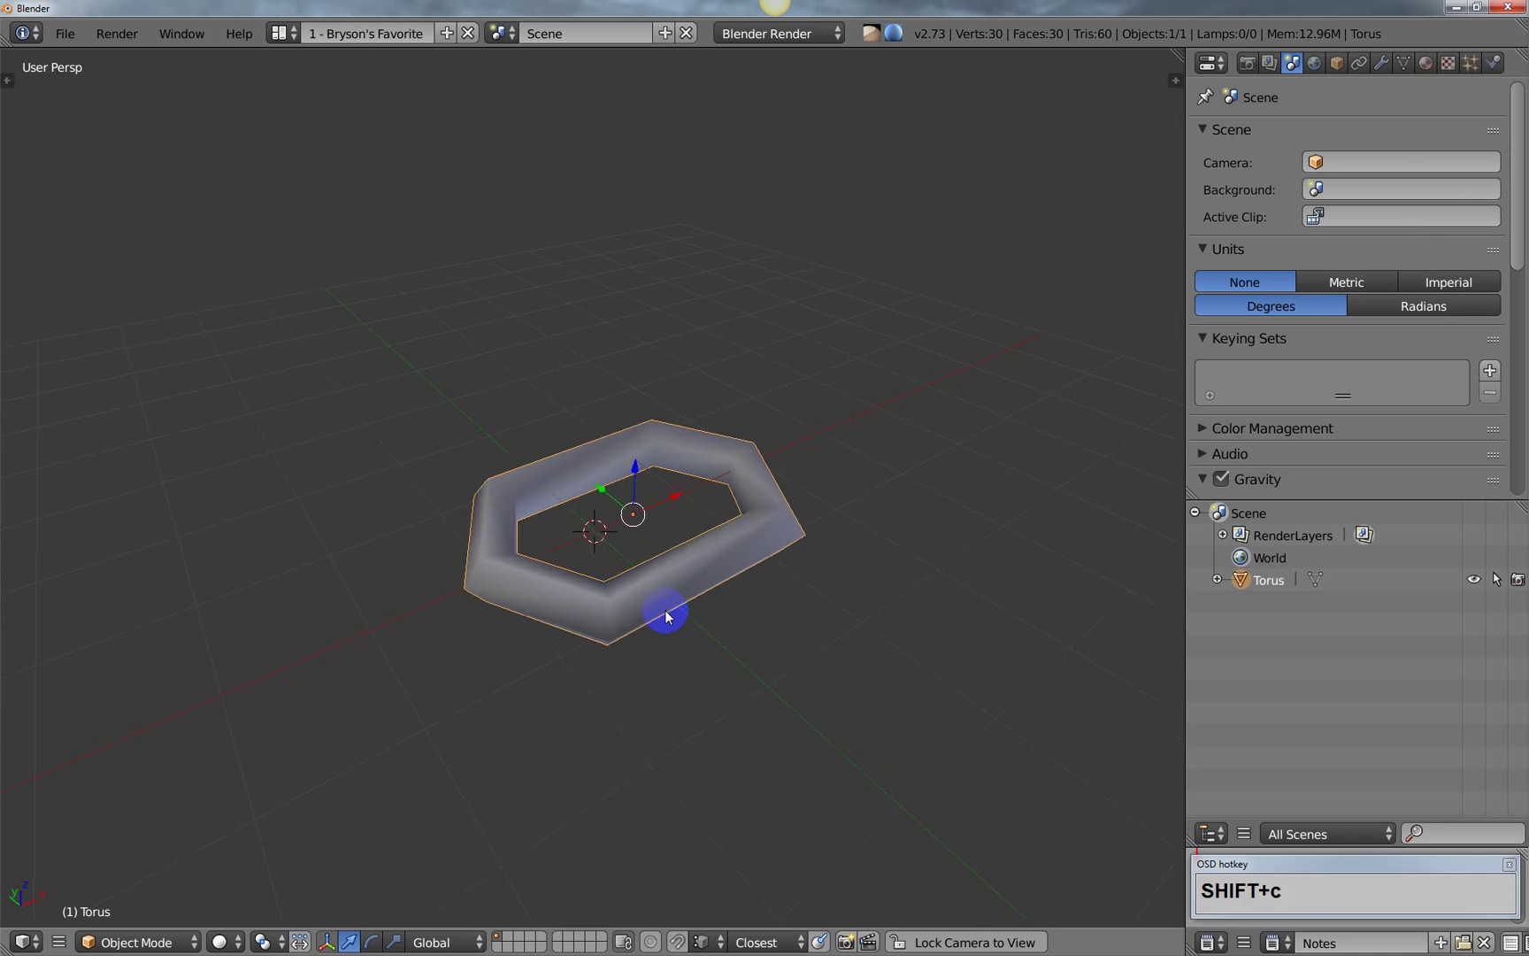
{"action": "middle_click_drag", "start_coordinate": [648, 644], "coordinate": [586, 670]}
{"action": "middle_click_drag", "start_coordinate": [522, 510], "coordinate": [576, 560]}
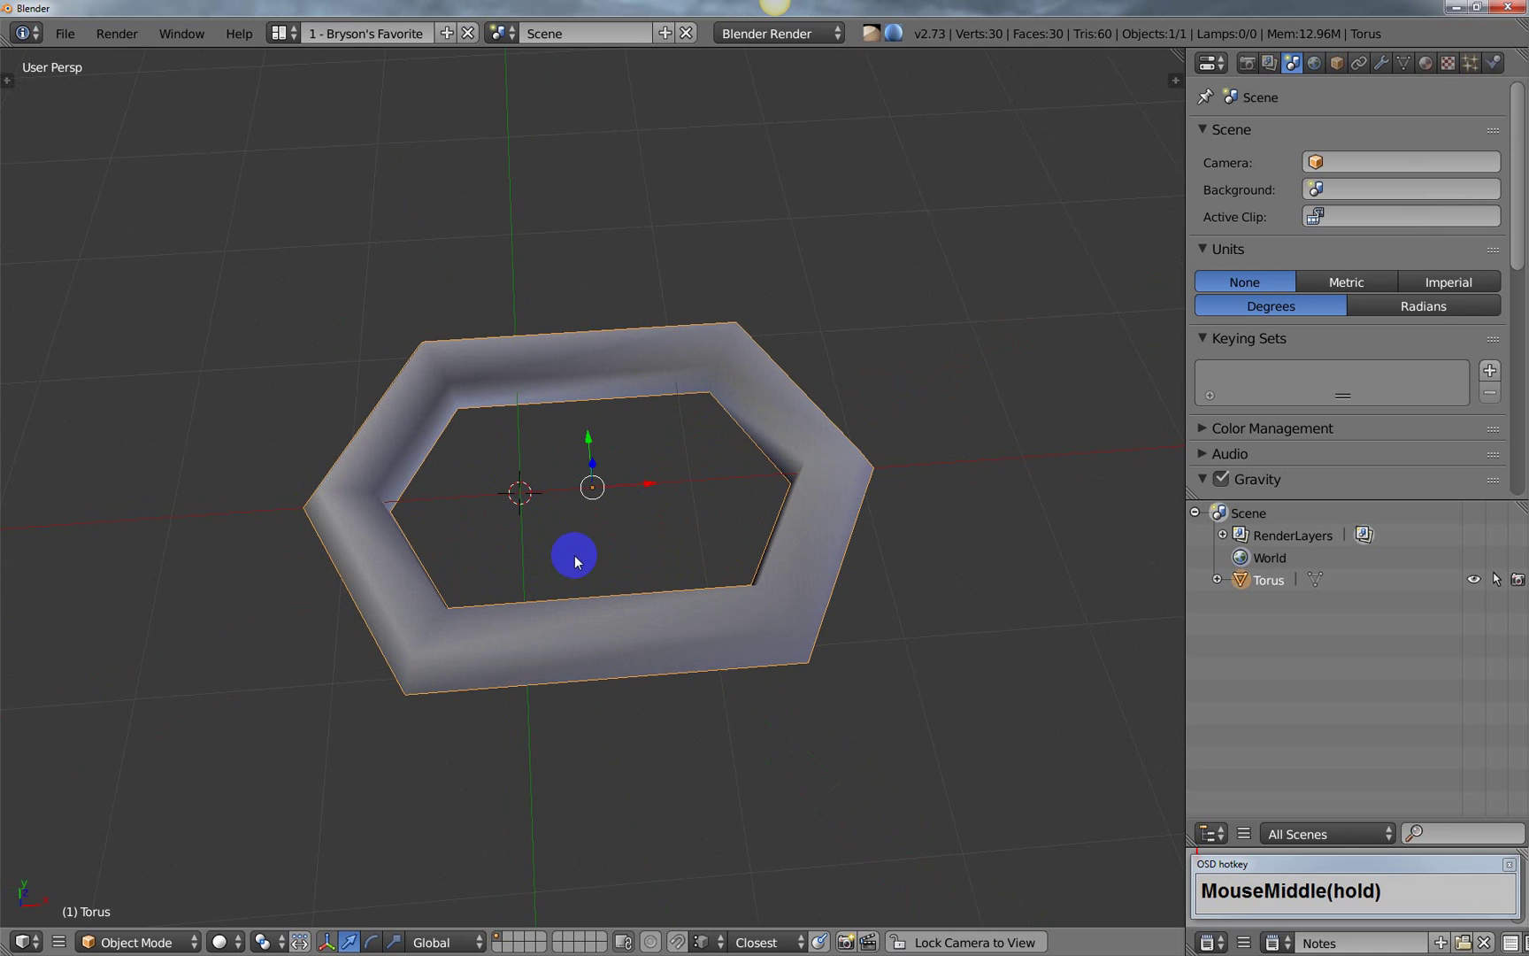
{"action": "key", "text": "shift"}
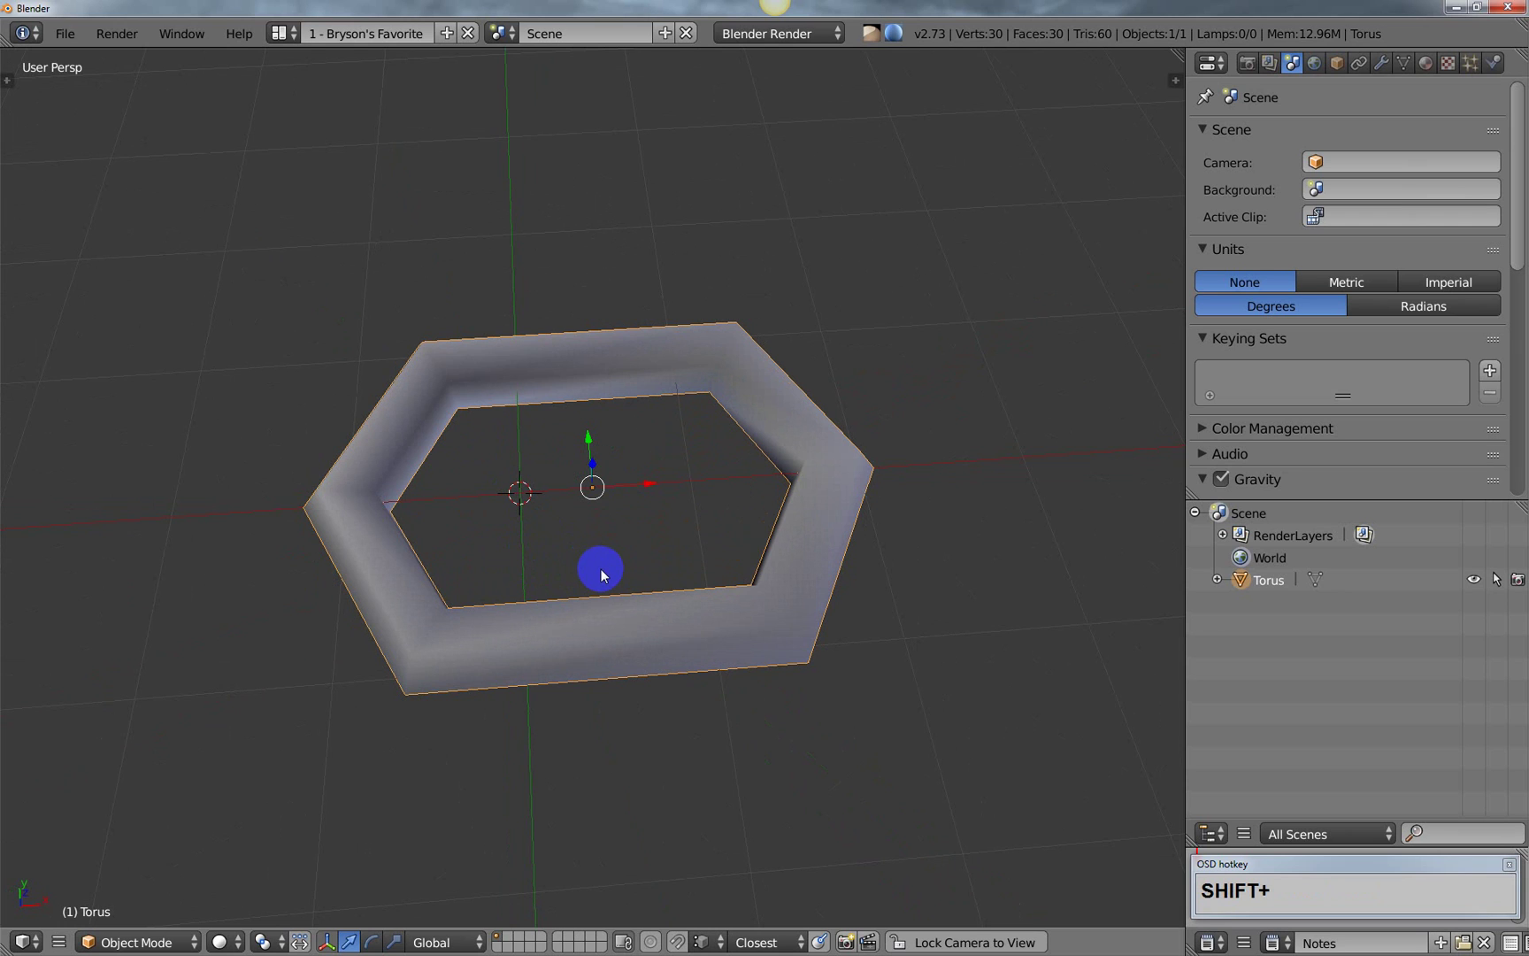
{"action": "key", "text": "shift+s"}
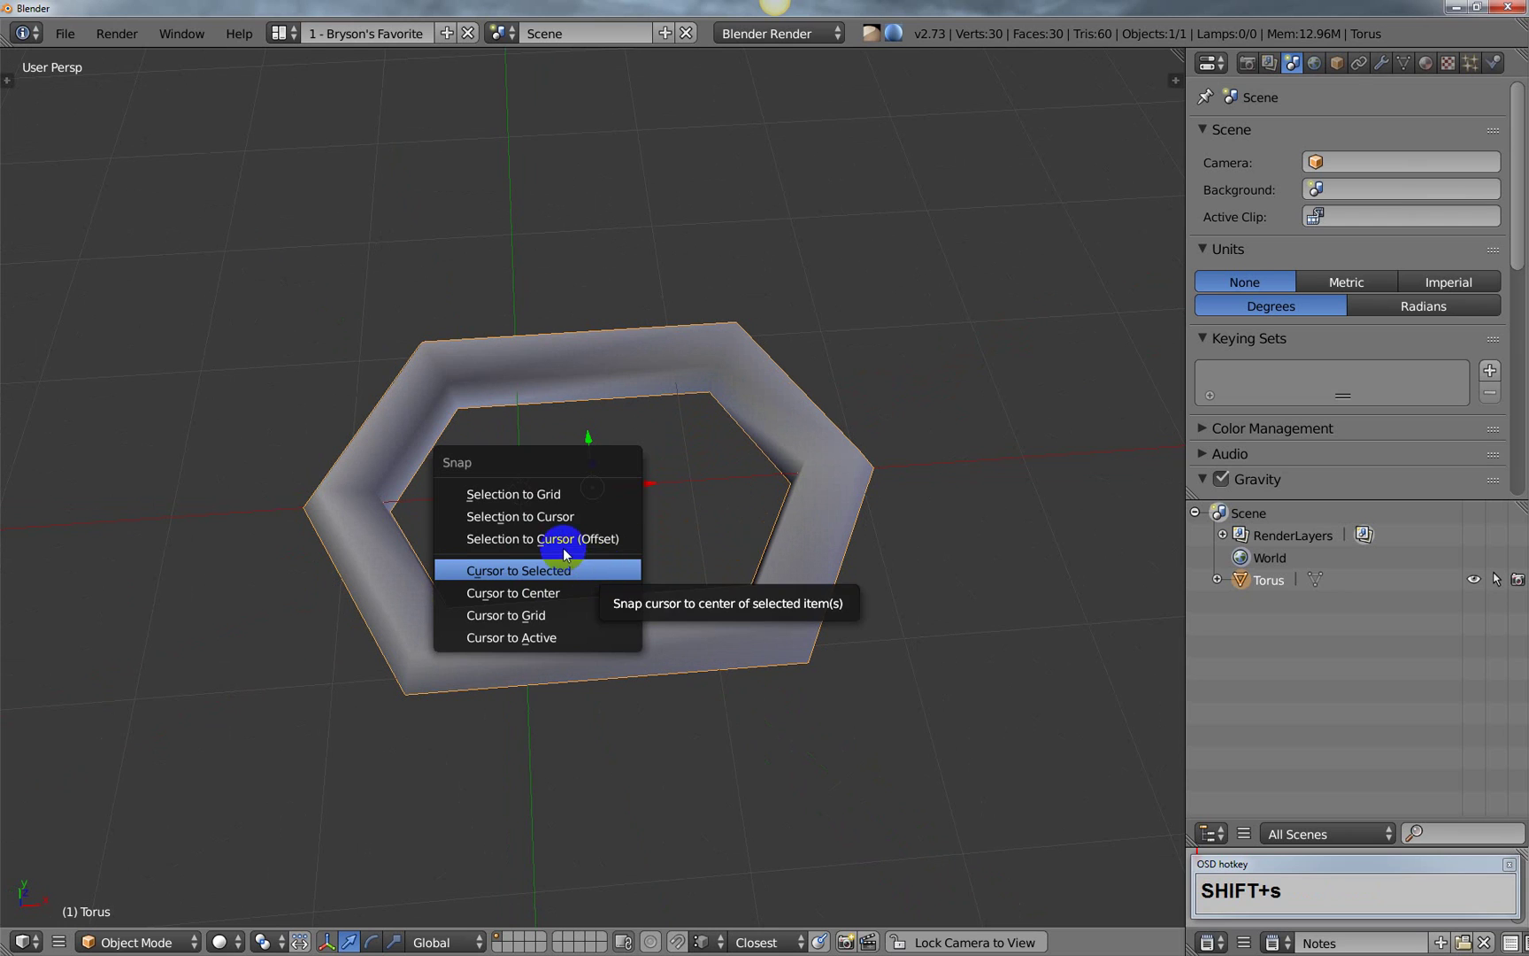
{"action": "left_click", "coordinate": [546, 516]}
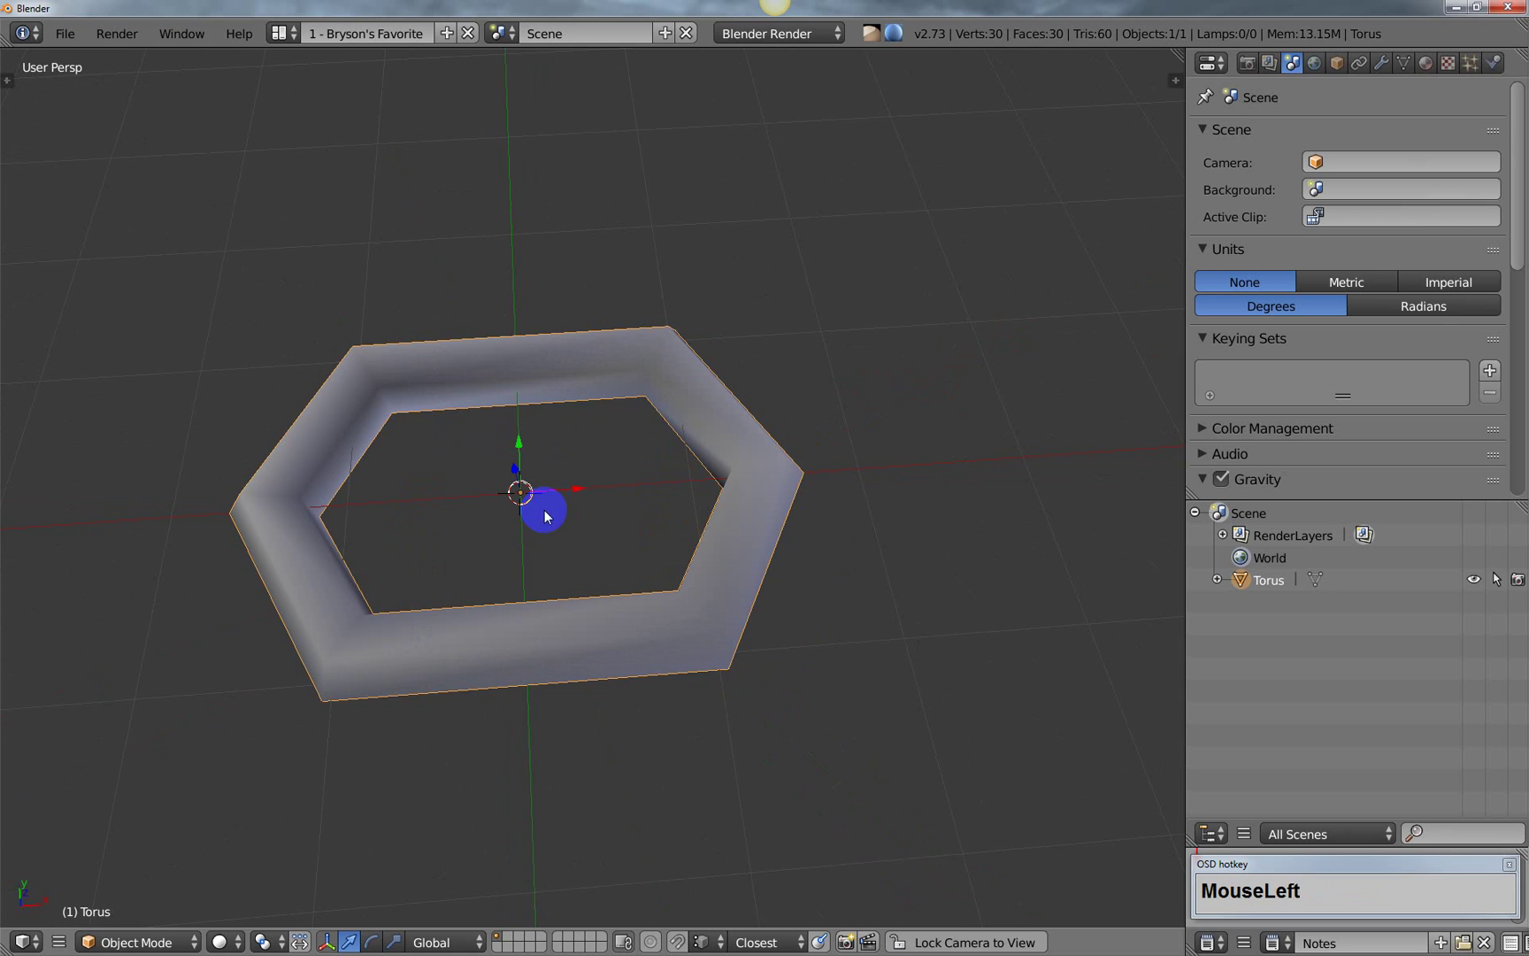
{"action": "middle_click_drag", "start_coordinate": [546, 511], "coordinate": [643, 562]}
{"action": "key", "text": "shift"}
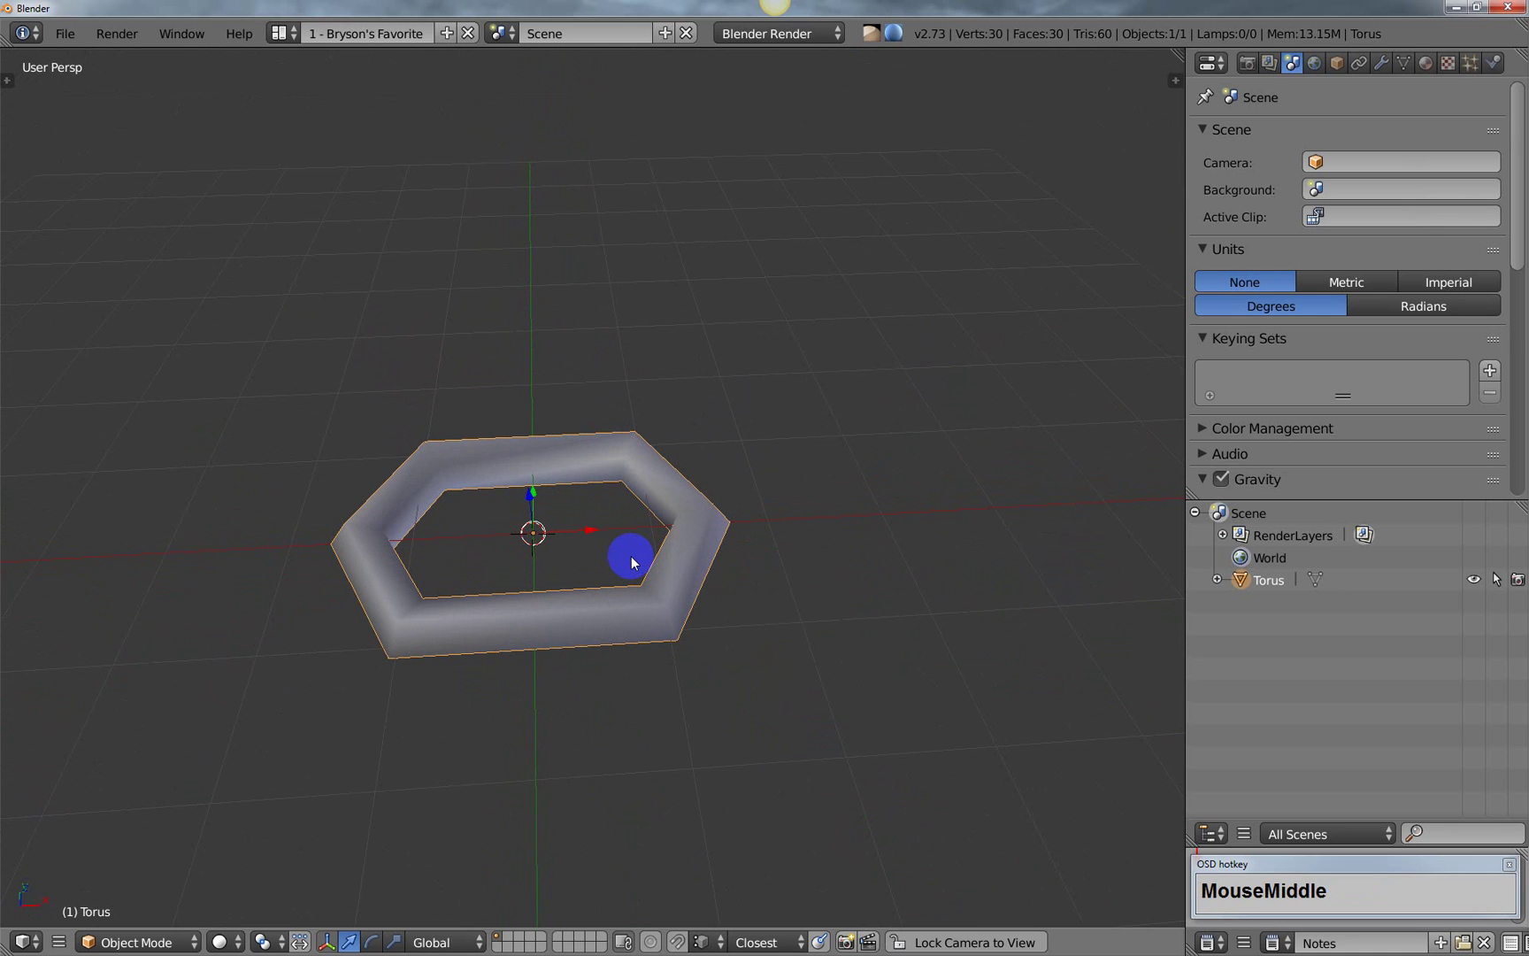
{"action": "middle_click_drag", "start_coordinate": [645, 580], "coordinate": [674, 582]}
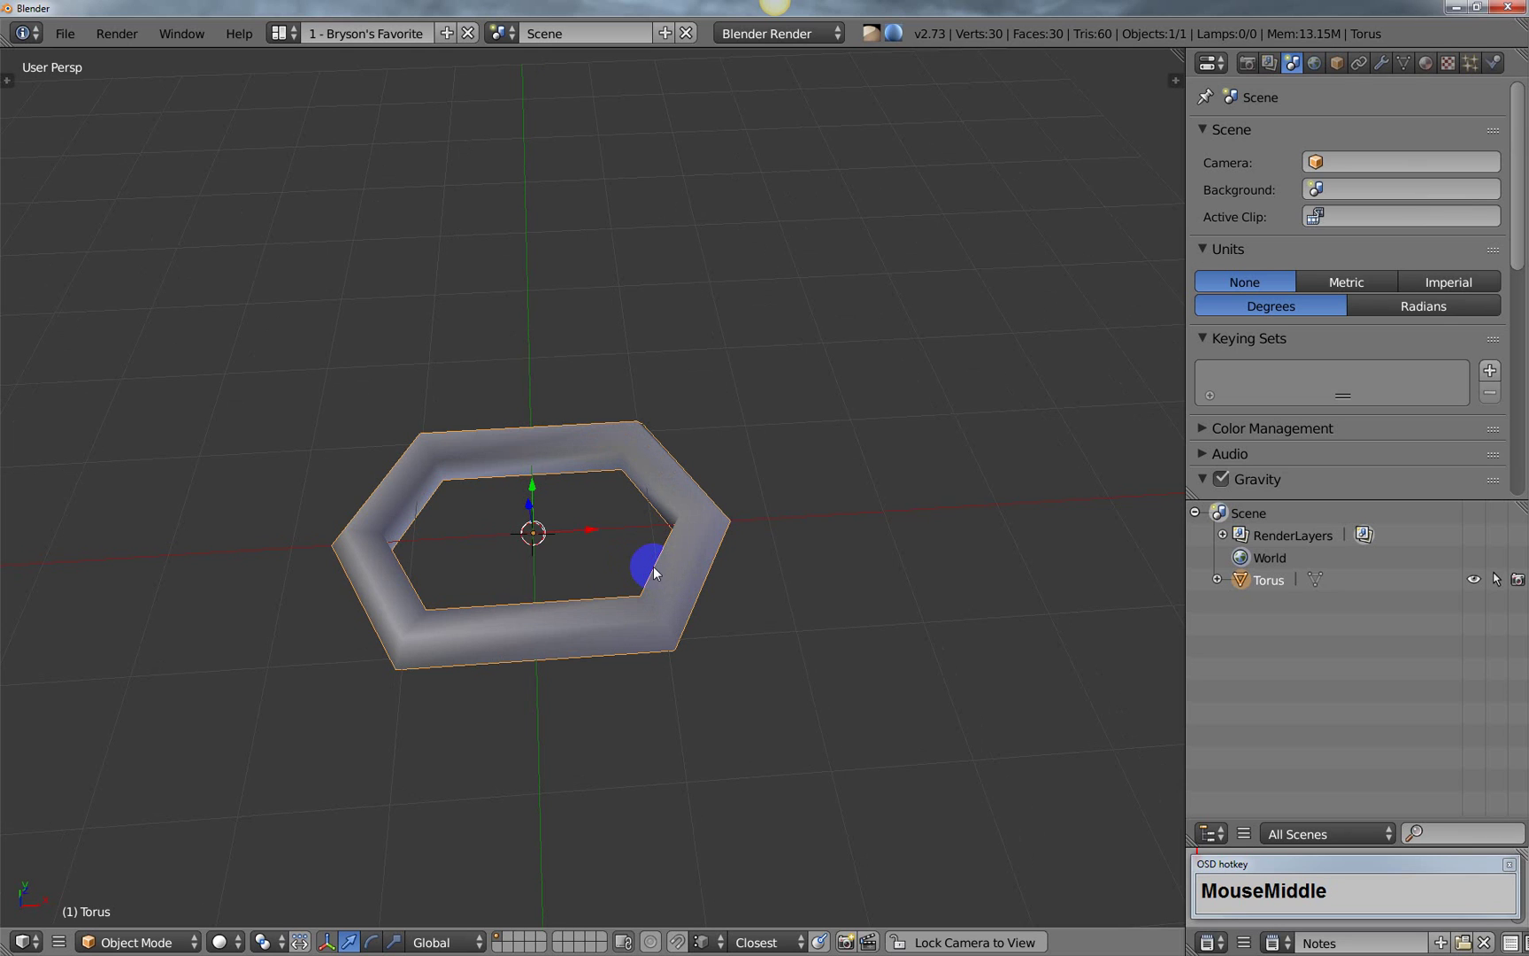
{"action": "mouse_move", "coordinate": [653, 566]}
{"action": "middle_mouse_down"}
{"action": "mouse_move", "coordinate": [646, 583]}
{"action": "mouse_move", "coordinate": [664, 586]}
{"action": "middle_mouse_up"}
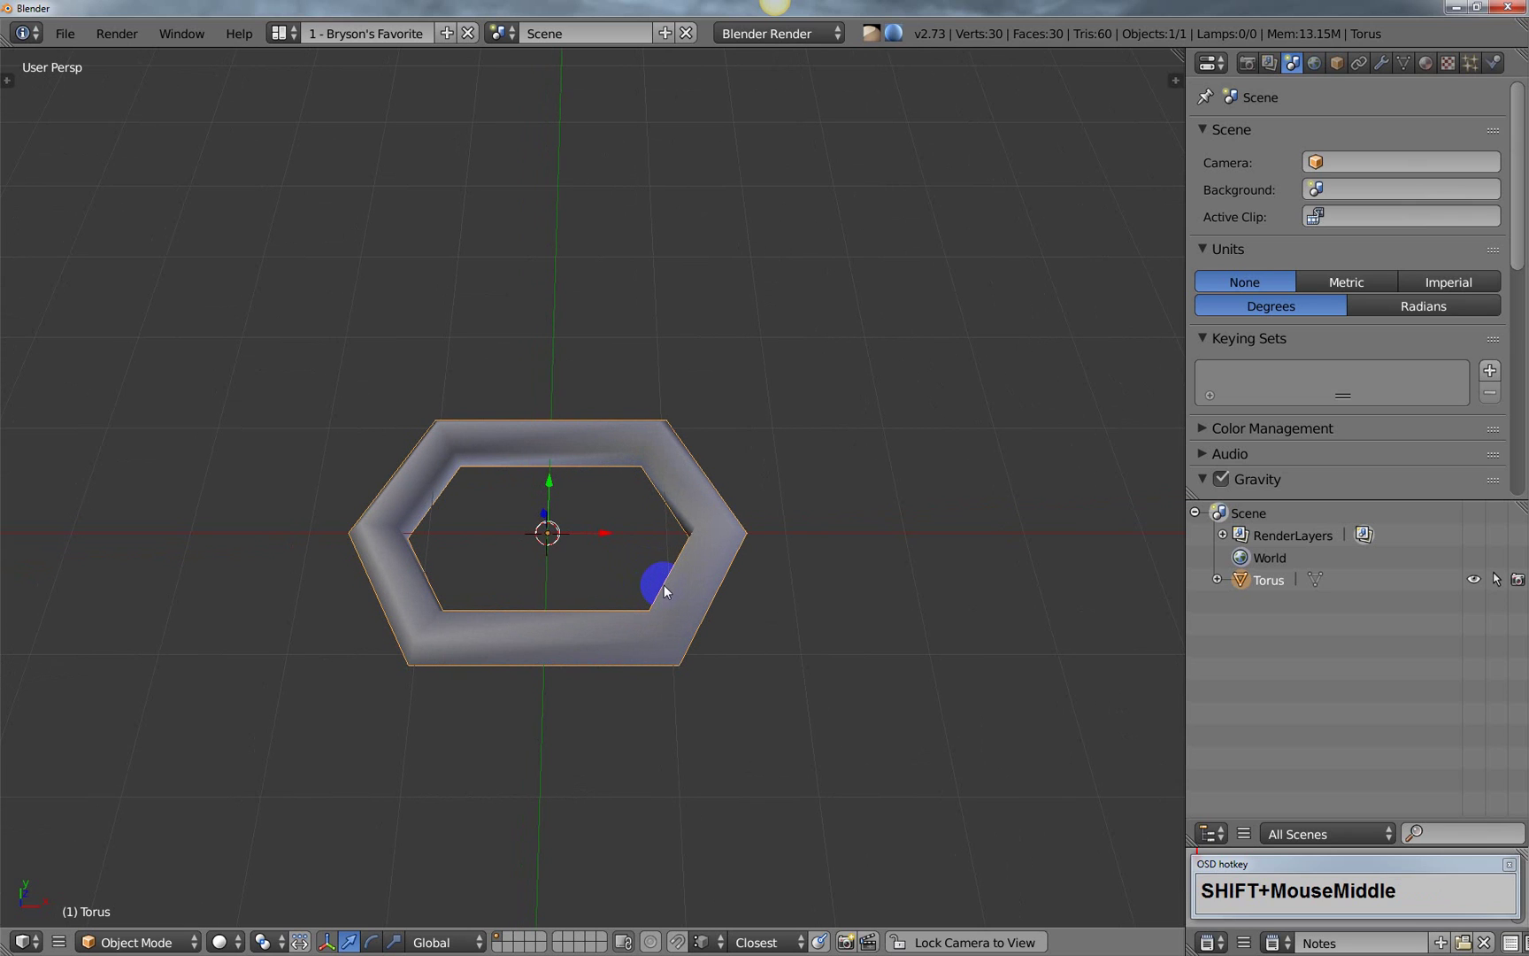
Step: In the Modifiers tab, add an Array modifier (Count 2) followed by a Curve modifier
{"action": "left_click", "coordinate": [1381, 65]}
{"action": "left_click", "coordinate": [1298, 137]}
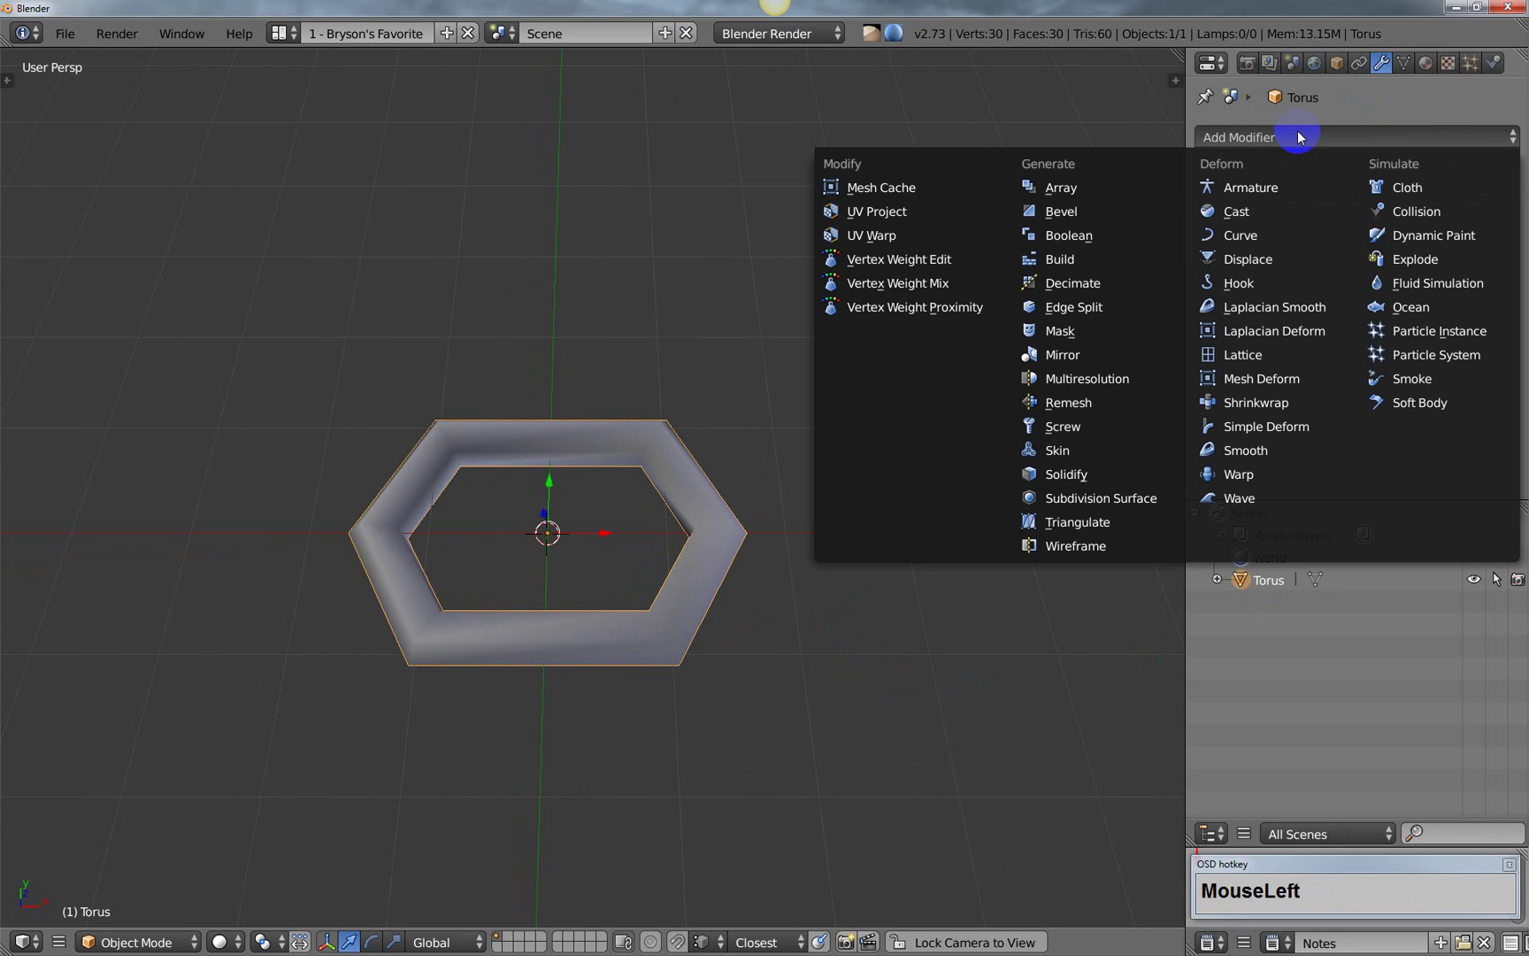
{"action": "left_click", "coordinate": [1062, 186]}
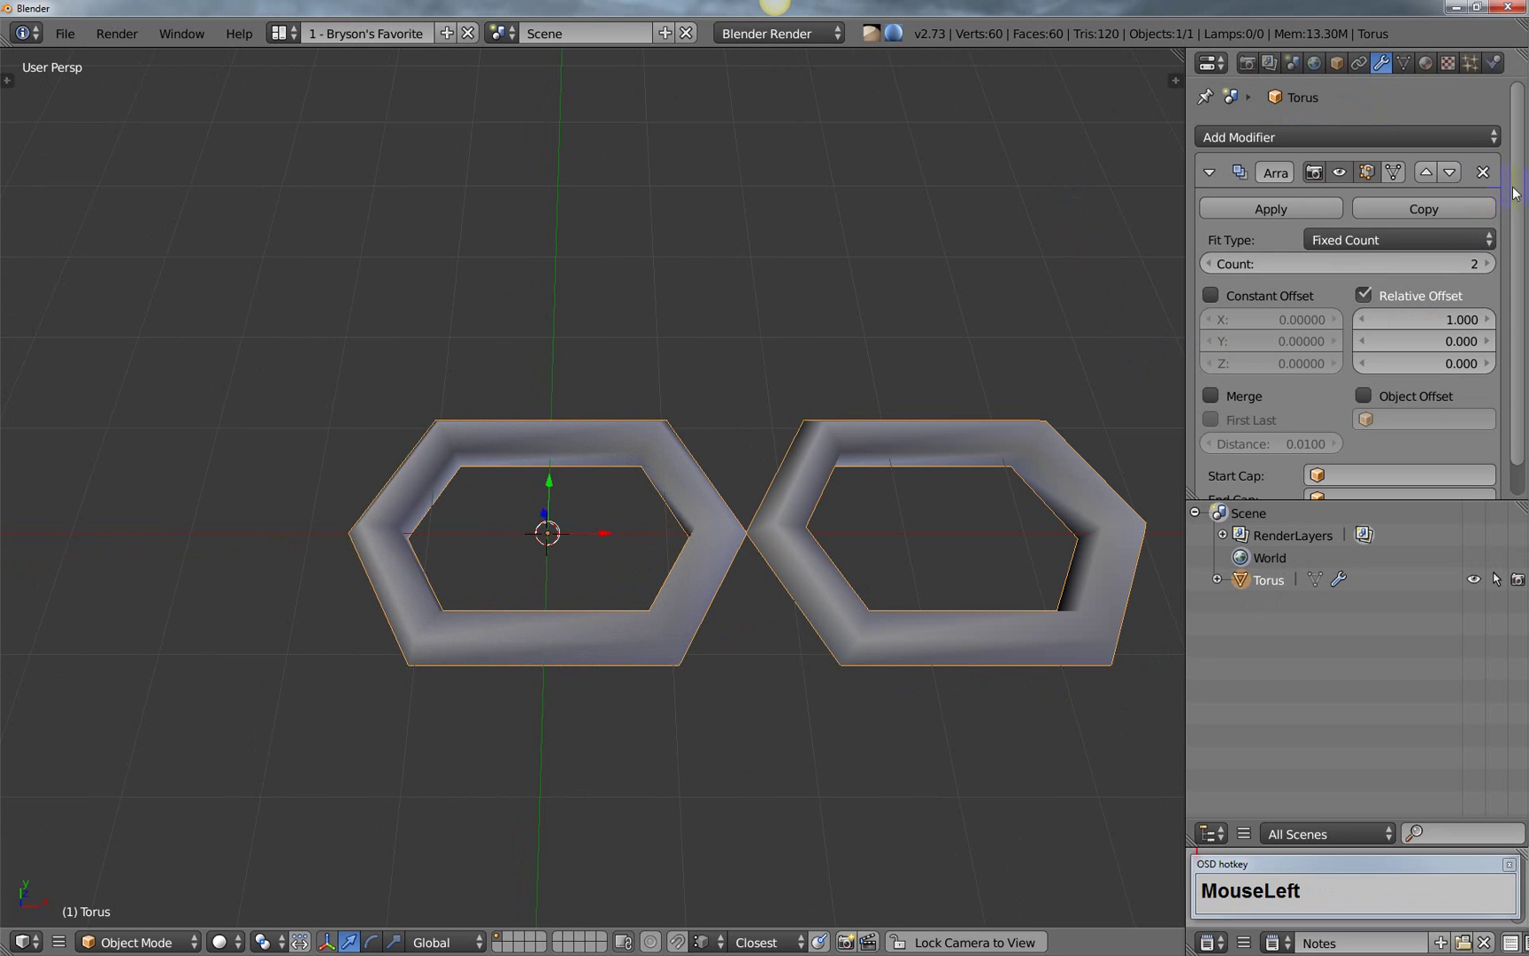
{"action": "left_click_drag", "start_coordinate": [1298, 138], "coordinate": [1165, 427]}
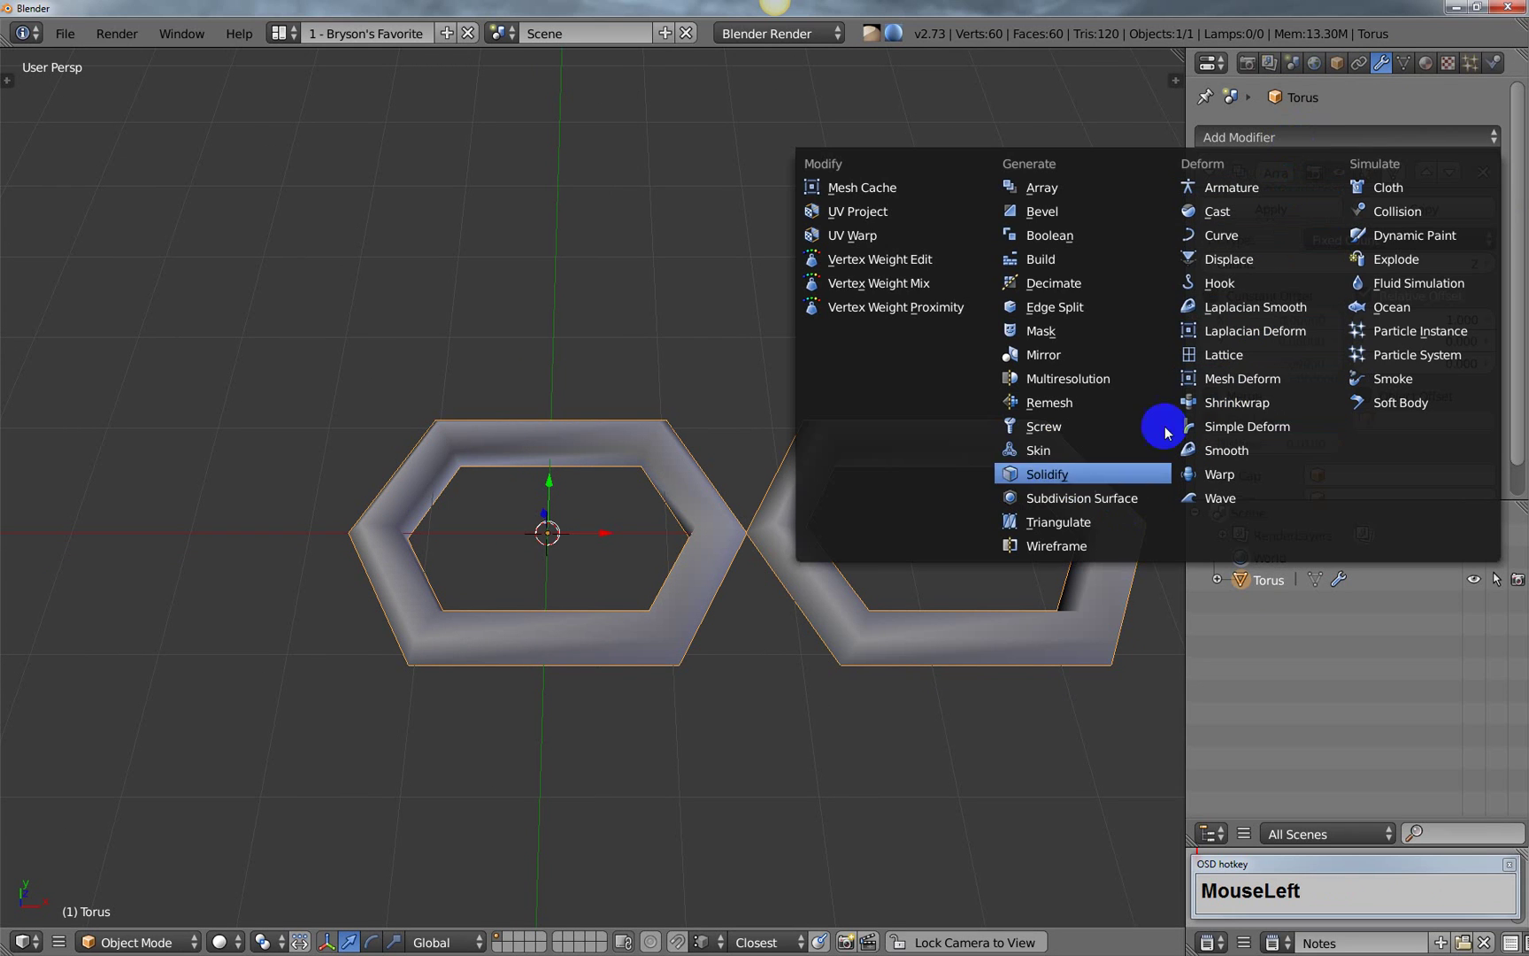
{"action": "left_click", "coordinate": [1237, 237]}
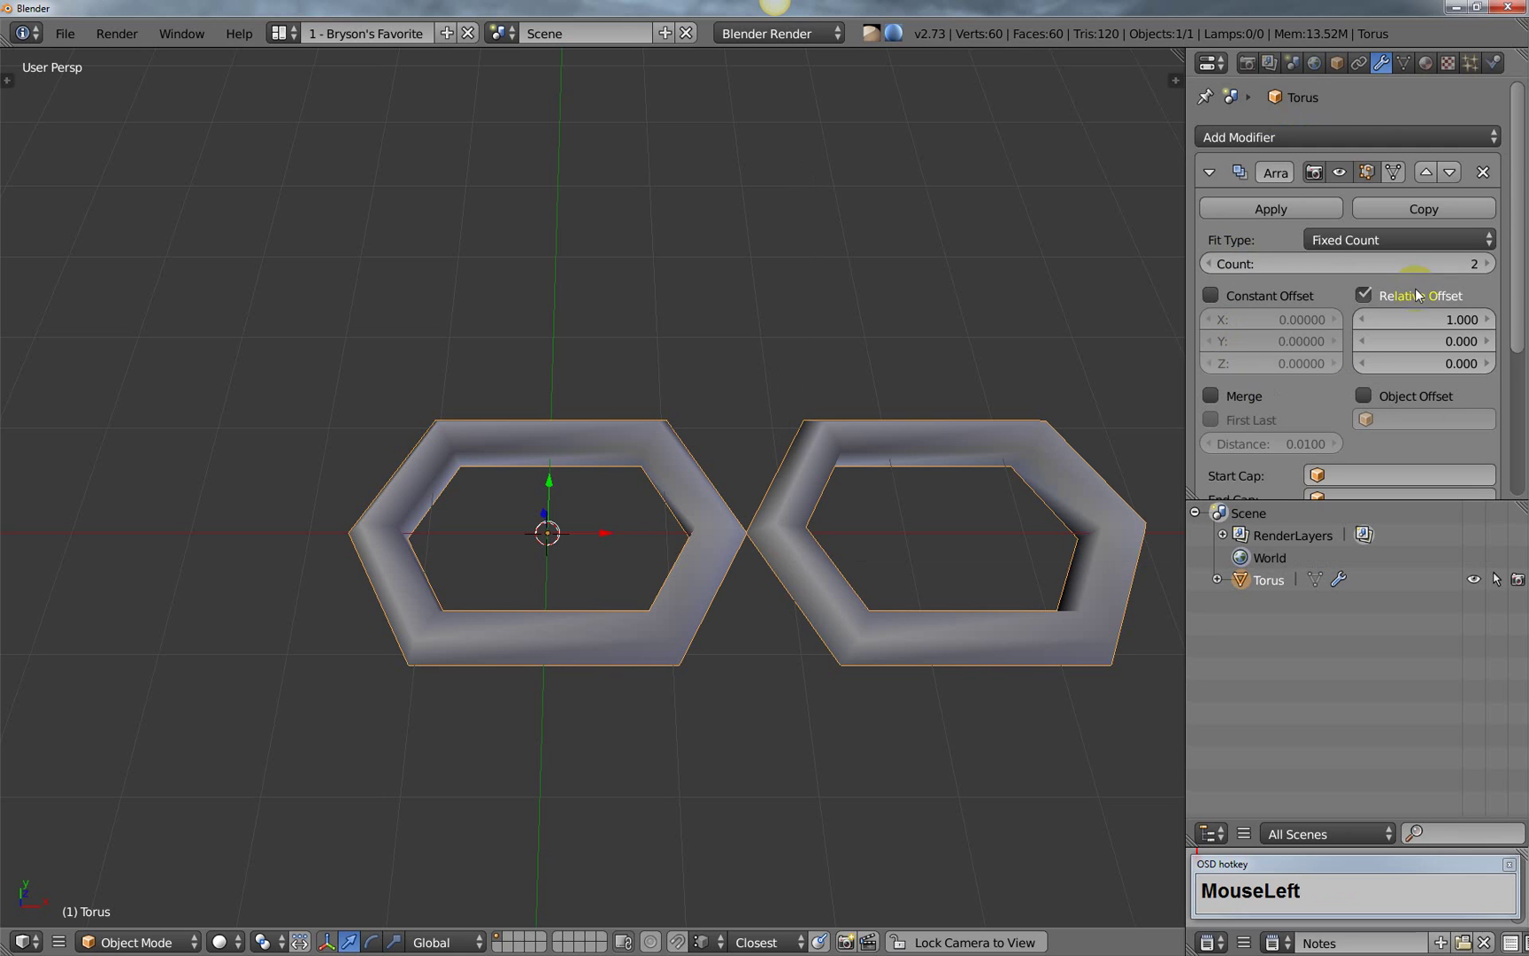
{"action": "scroll", "coordinate": [1508, 236], "scroll_direction": "down", "scroll_amount": 2}
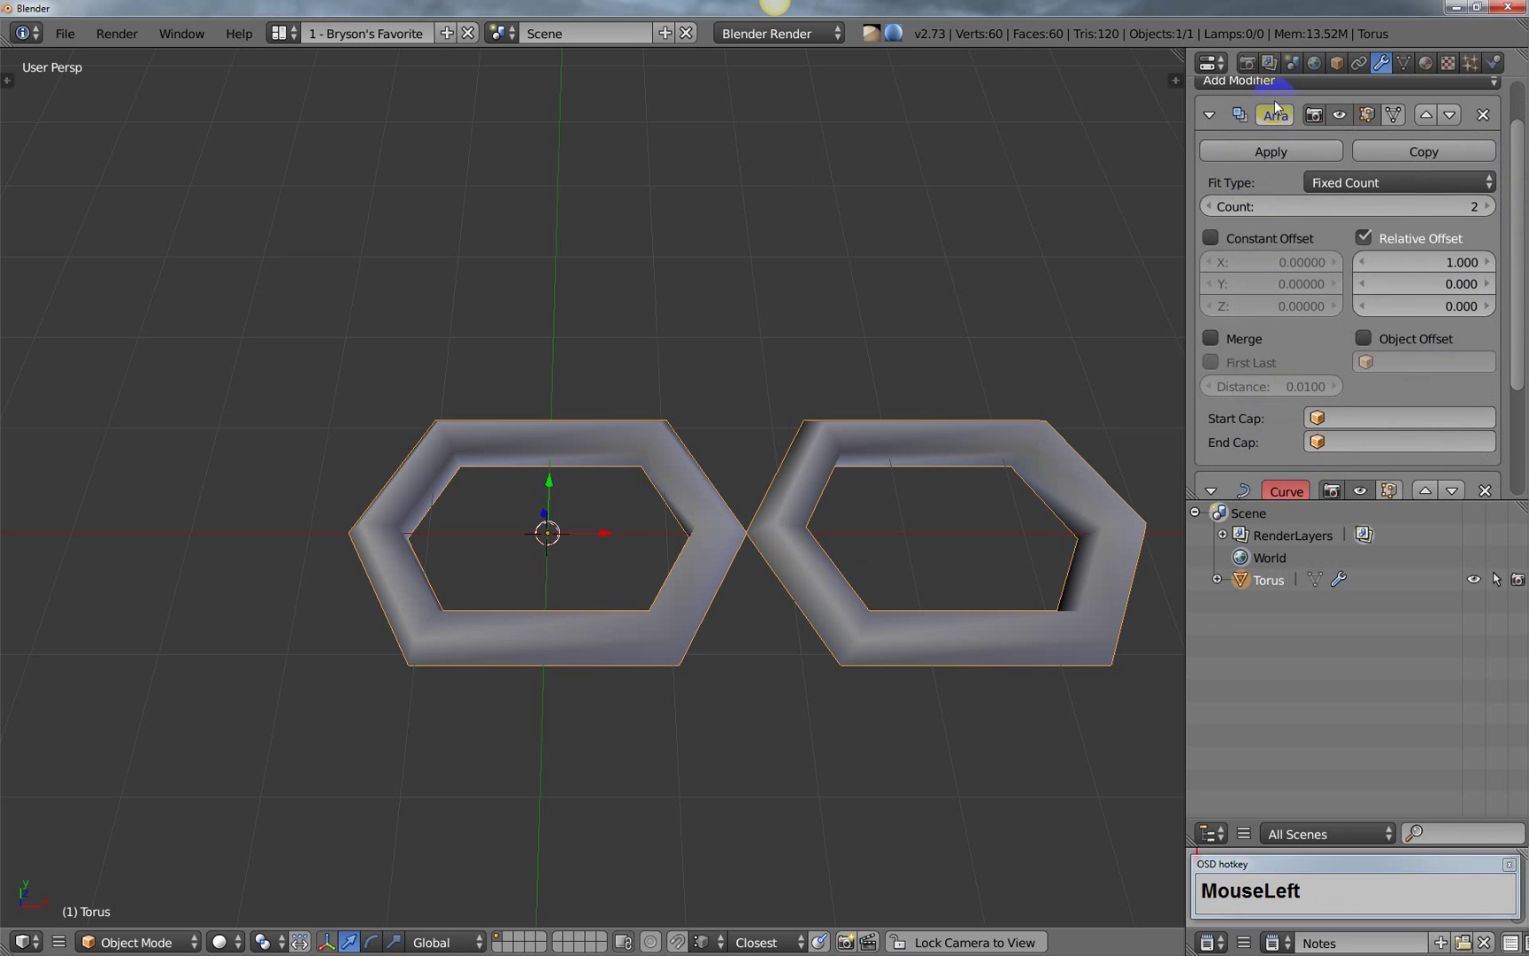
{"action": "left_click_drag", "start_coordinate": [1274, 80], "coordinate": [717, 187]}
{"action": "left_click_drag", "start_coordinate": [1517, 193], "coordinate": [1517, 155]}
{"action": "left_click_drag", "start_coordinate": [1122, 273], "coordinate": [1078, 299]}
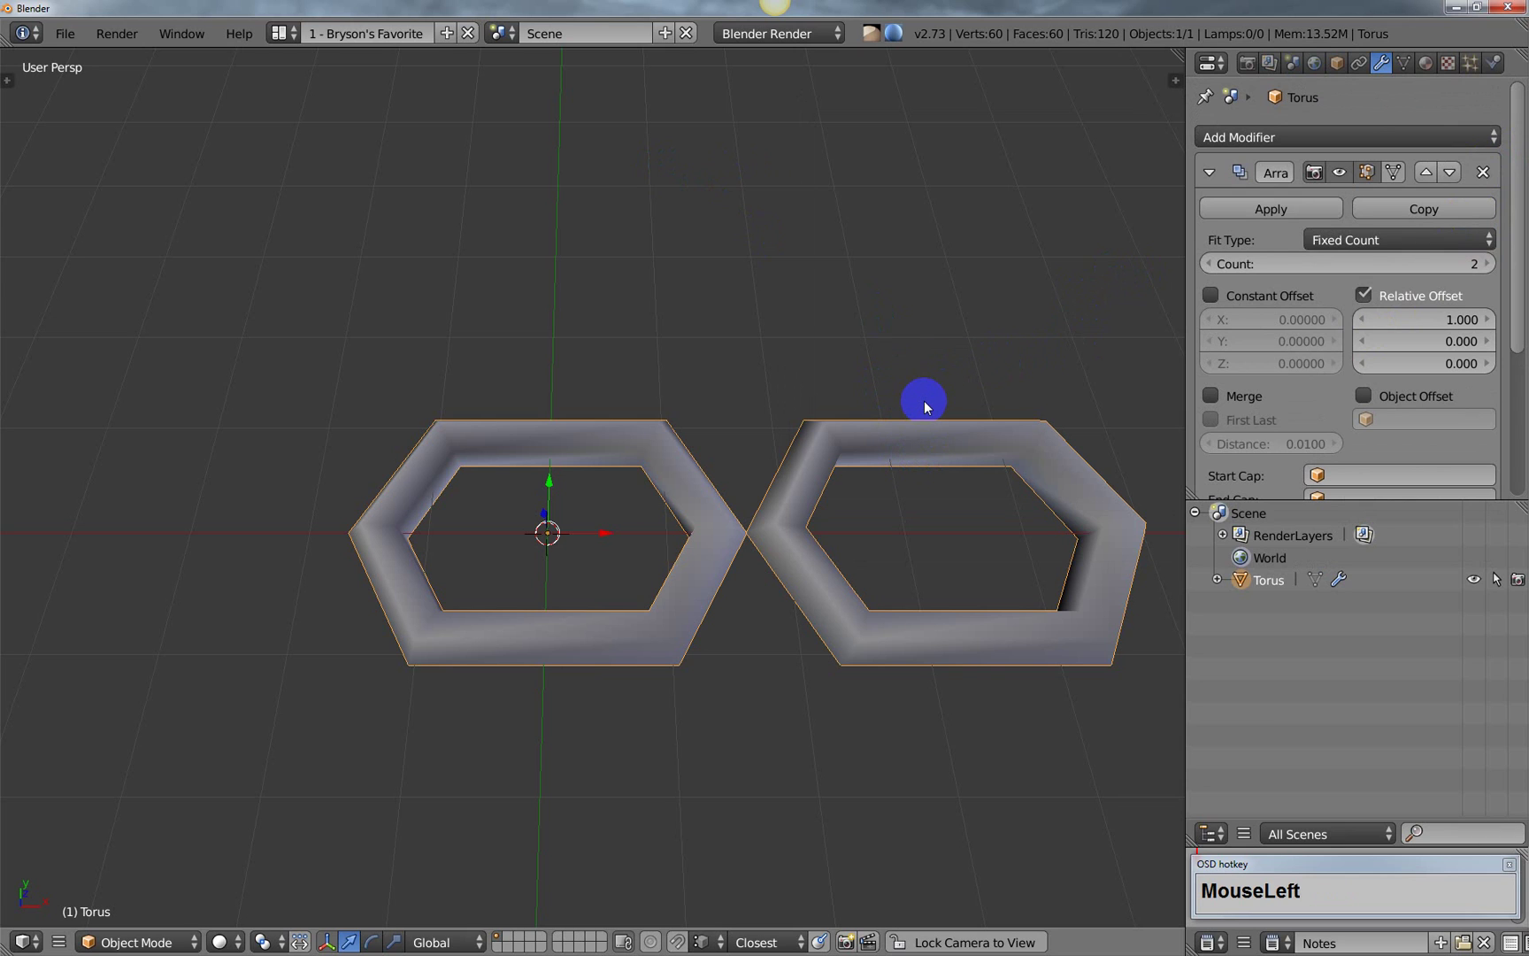
{"action": "mouse_move", "coordinate": [924, 405]}
{"action": "left_mouse_down"}
{"action": "mouse_move", "coordinate": [885, 505]}
{"action": "mouse_move", "coordinate": [832, 469]}
{"action": "left_mouse_up"}
Step: Add a NurbsPath curve via Curve > Path, then reselect the torus
{"action": "middle_click_drag", "start_coordinate": [849, 414], "coordinate": [792, 356], "text": "shift"}
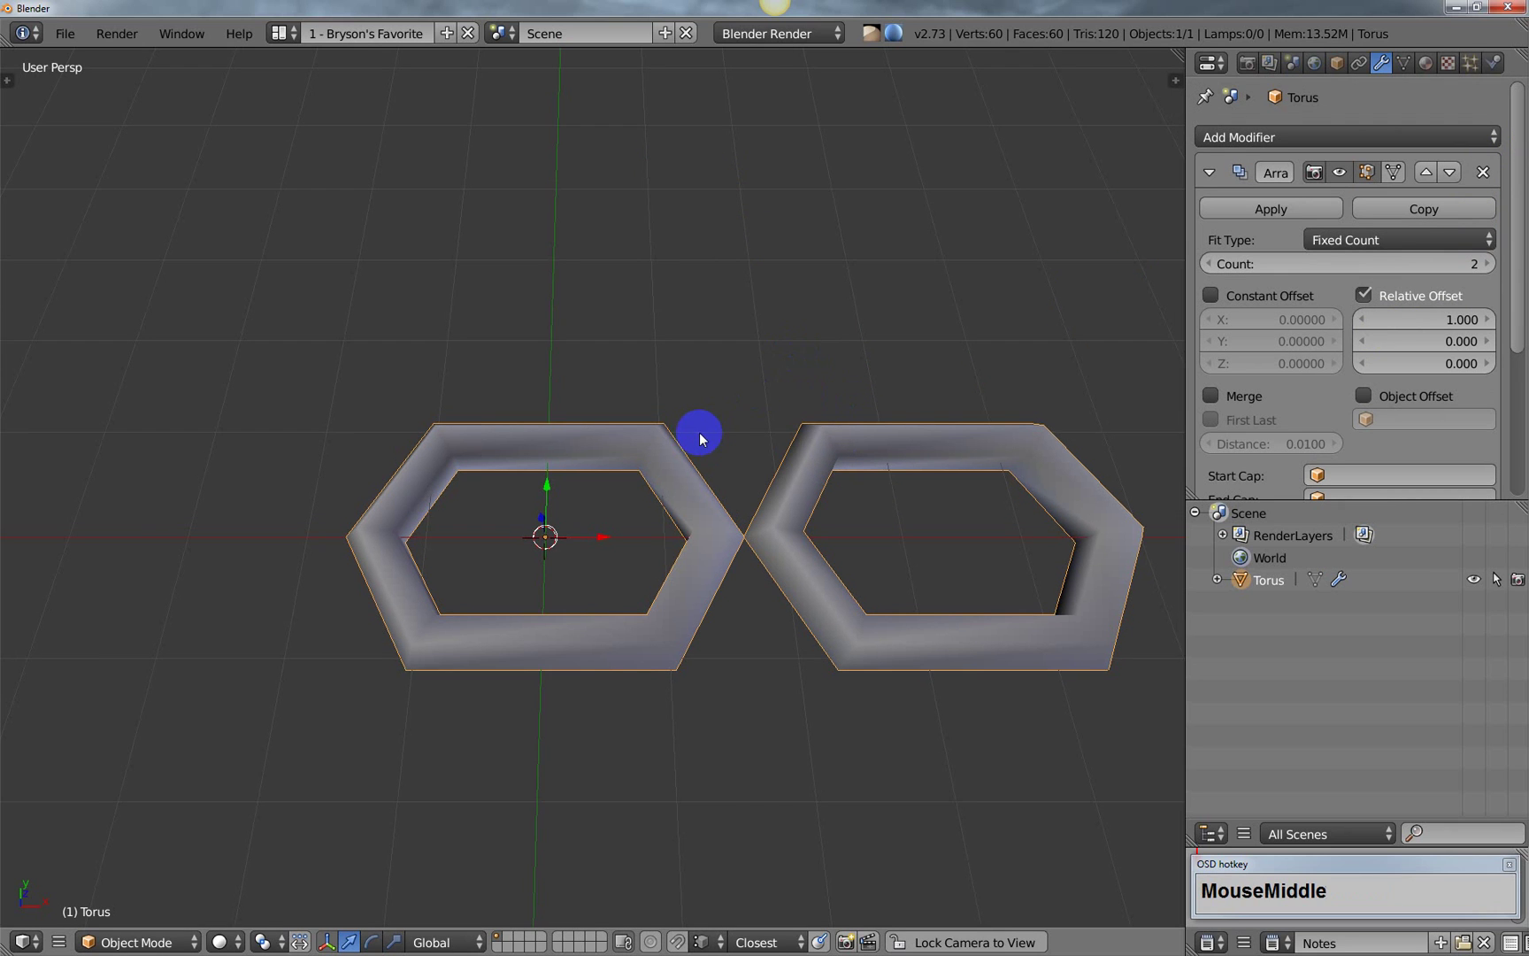
{"action": "middle_click_drag", "start_coordinate": [699, 431], "coordinate": [696, 454]}
{"action": "key", "text": "shift+a"}
{"action": "mouse_move", "coordinate": [695, 501]}
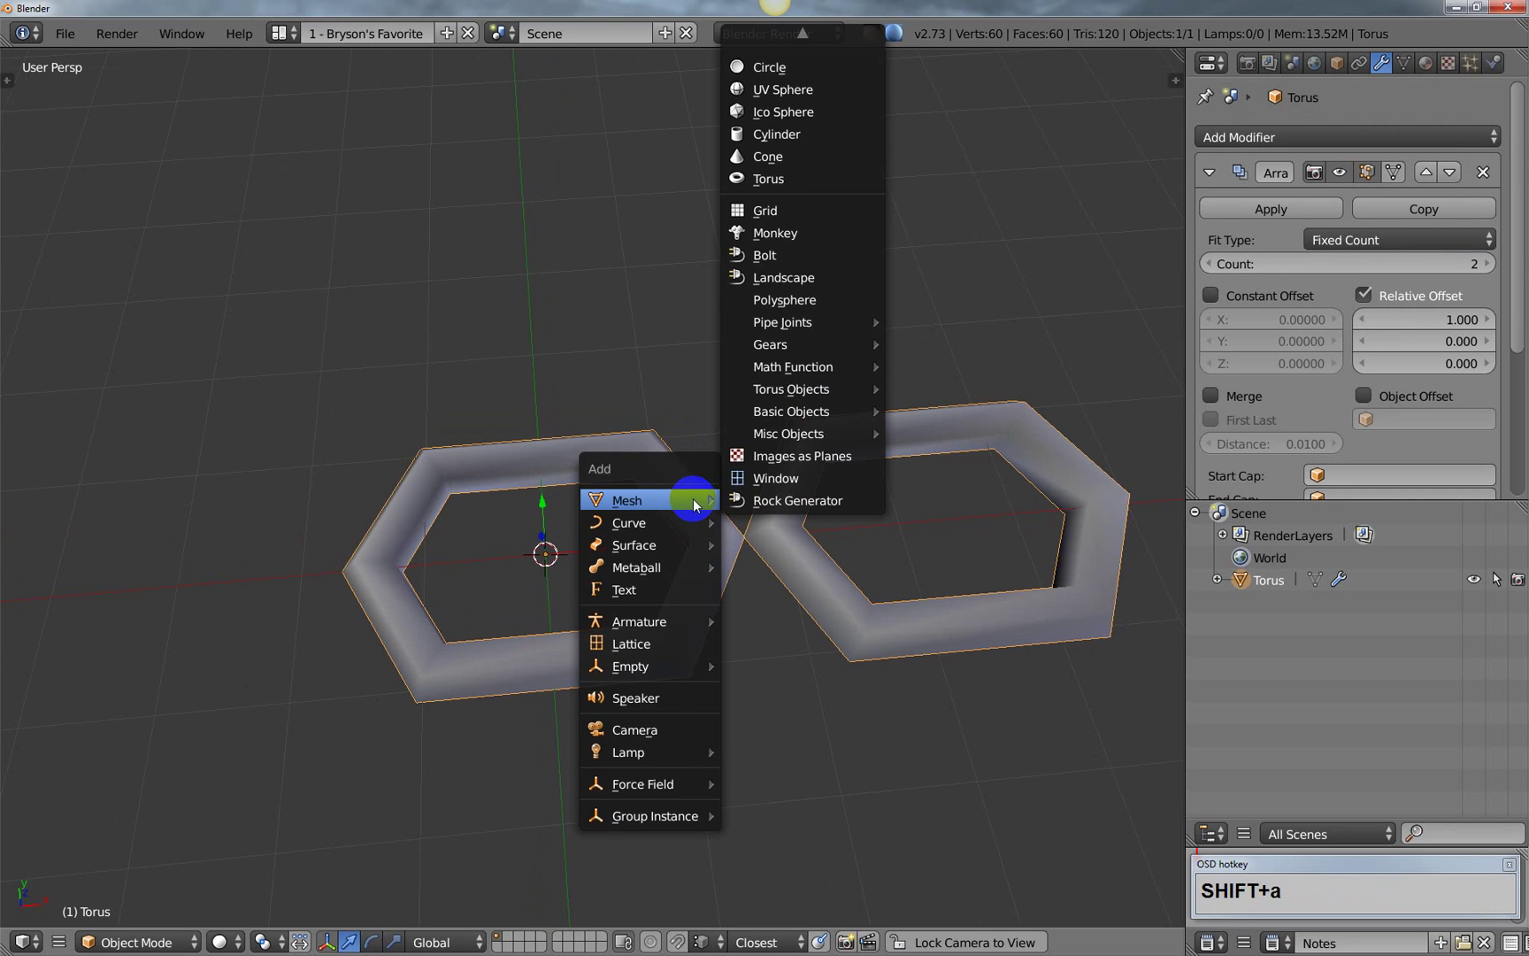
{"action": "mouse_move", "coordinate": [649, 522]}
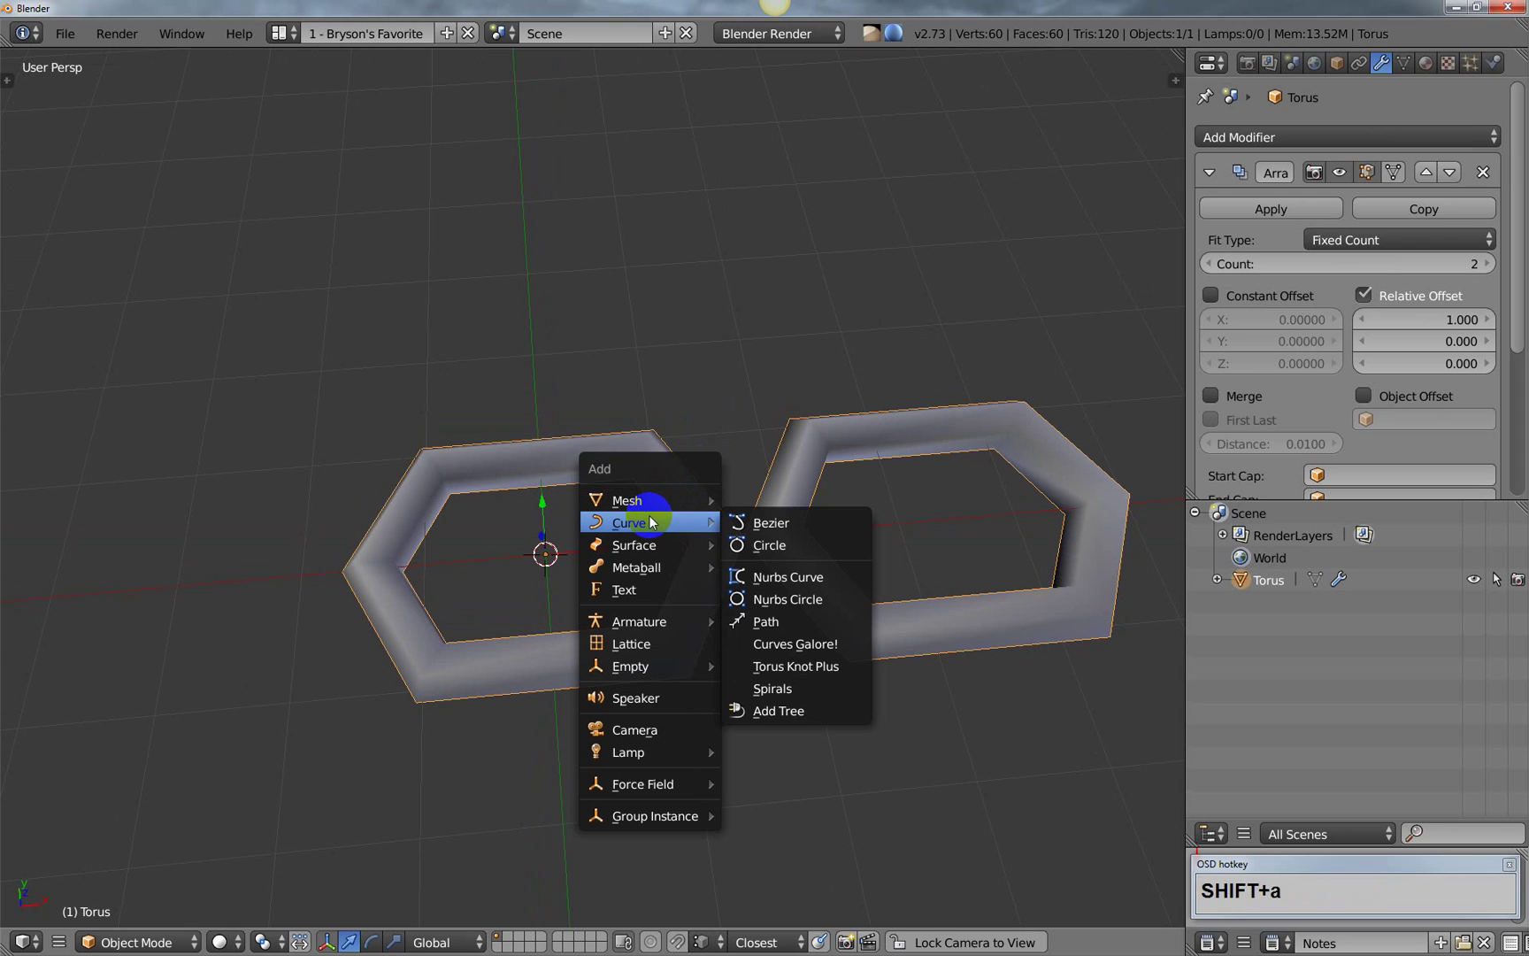
{"action": "left_click", "coordinate": [805, 622]}
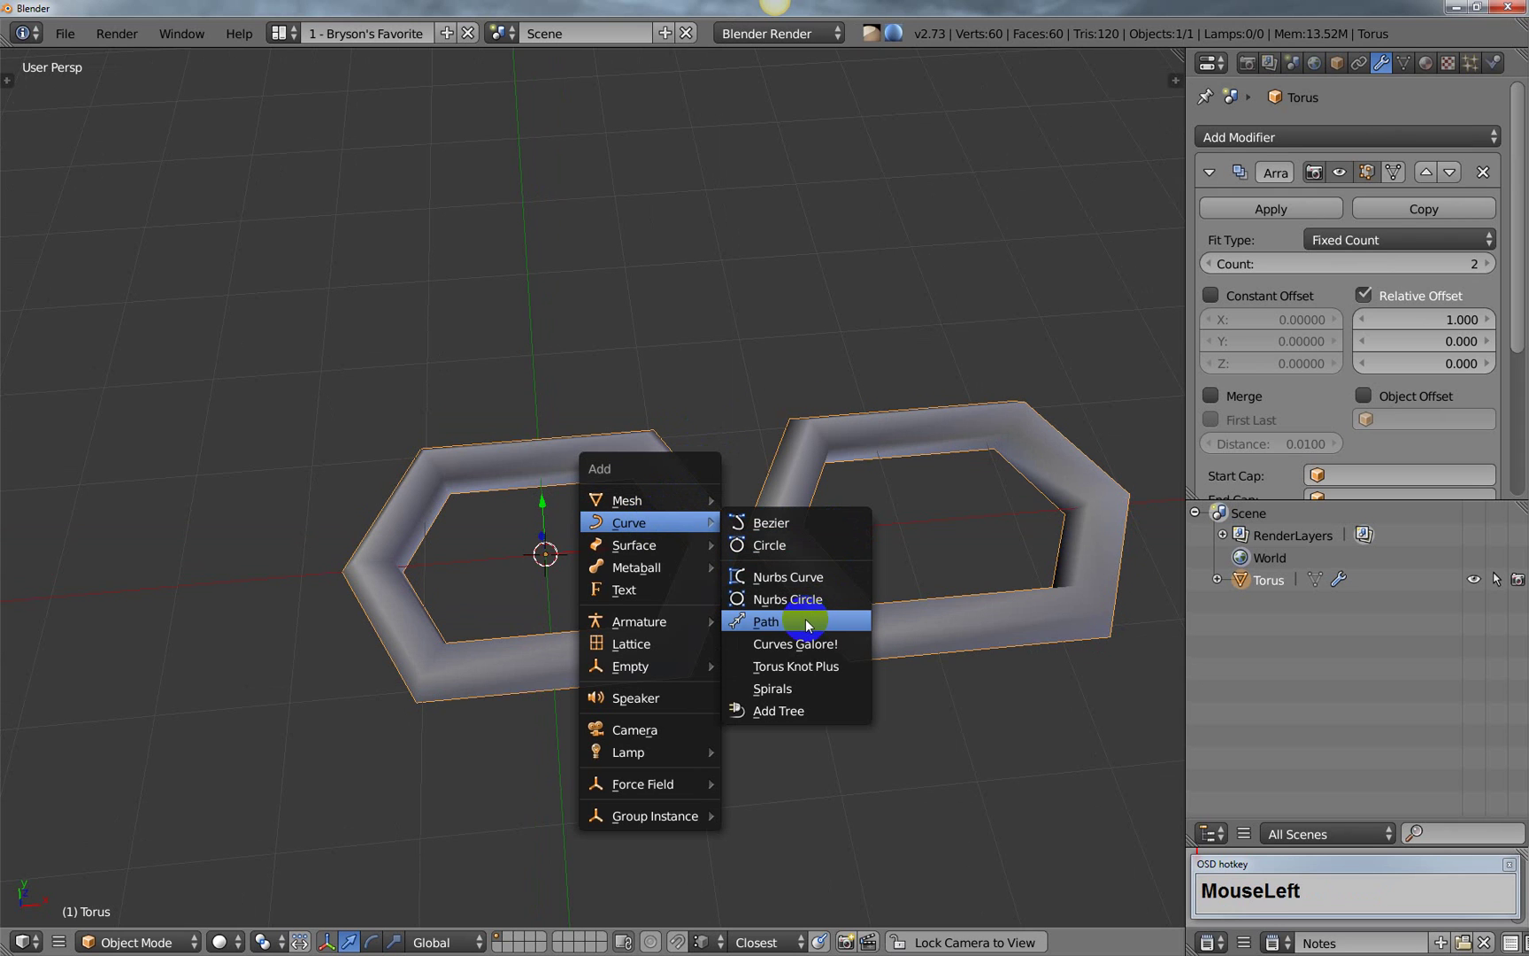
{"action": "scroll", "coordinate": [806, 619], "scroll_direction": "down", "scroll_amount": 2}
{"action": "middle_click_drag", "start_coordinate": [798, 625], "coordinate": [733, 630], "text": "shift"}
{"action": "right_click", "coordinate": [683, 621]}
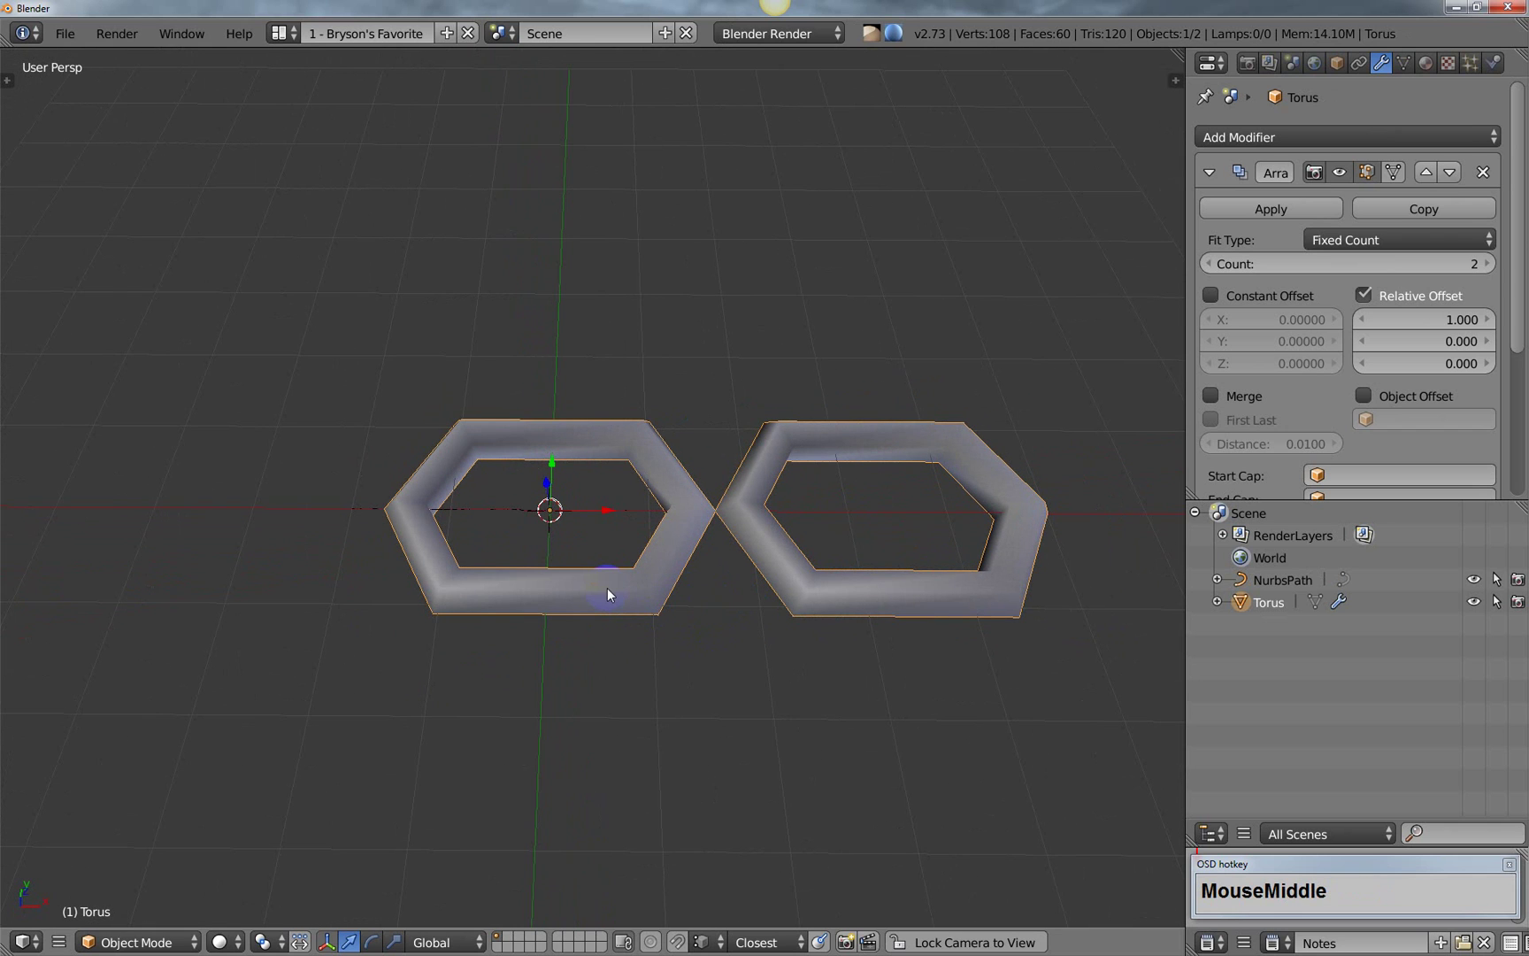
Step: Rename the Torus object to ChainLink in the Object properties
{"action": "left_click", "coordinate": [1338, 64]}
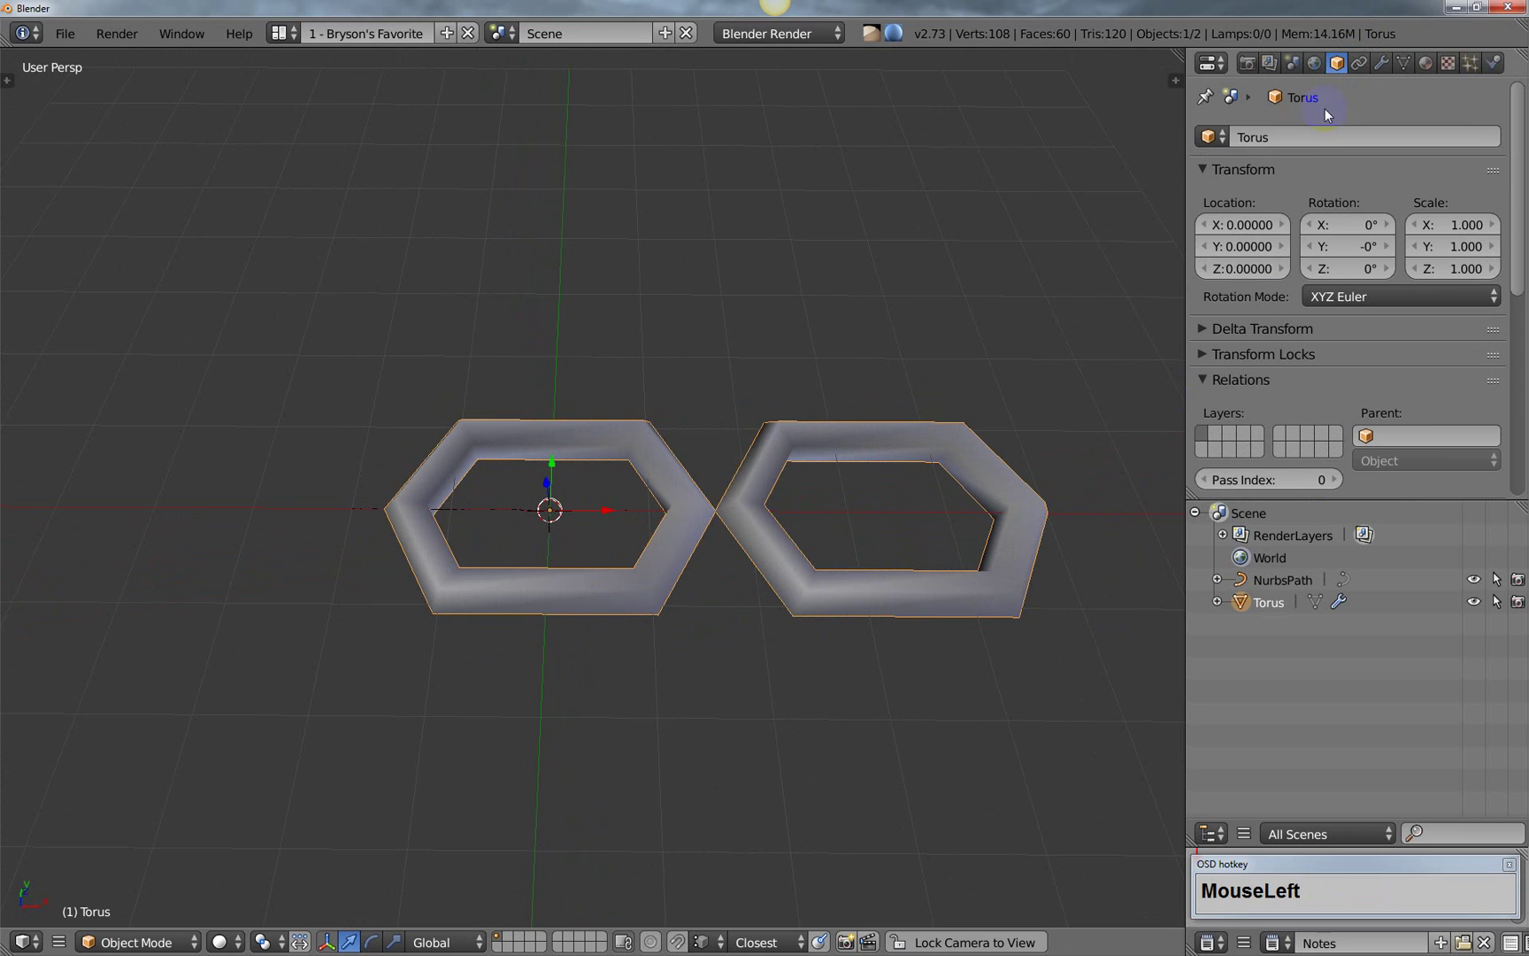
{"action": "left_click", "coordinate": [1294, 136]}
{"action": "type", "text": "Cja"}
{"action": "key", "text": "BackSpace"}
{"action": "type", "text": "hin"}
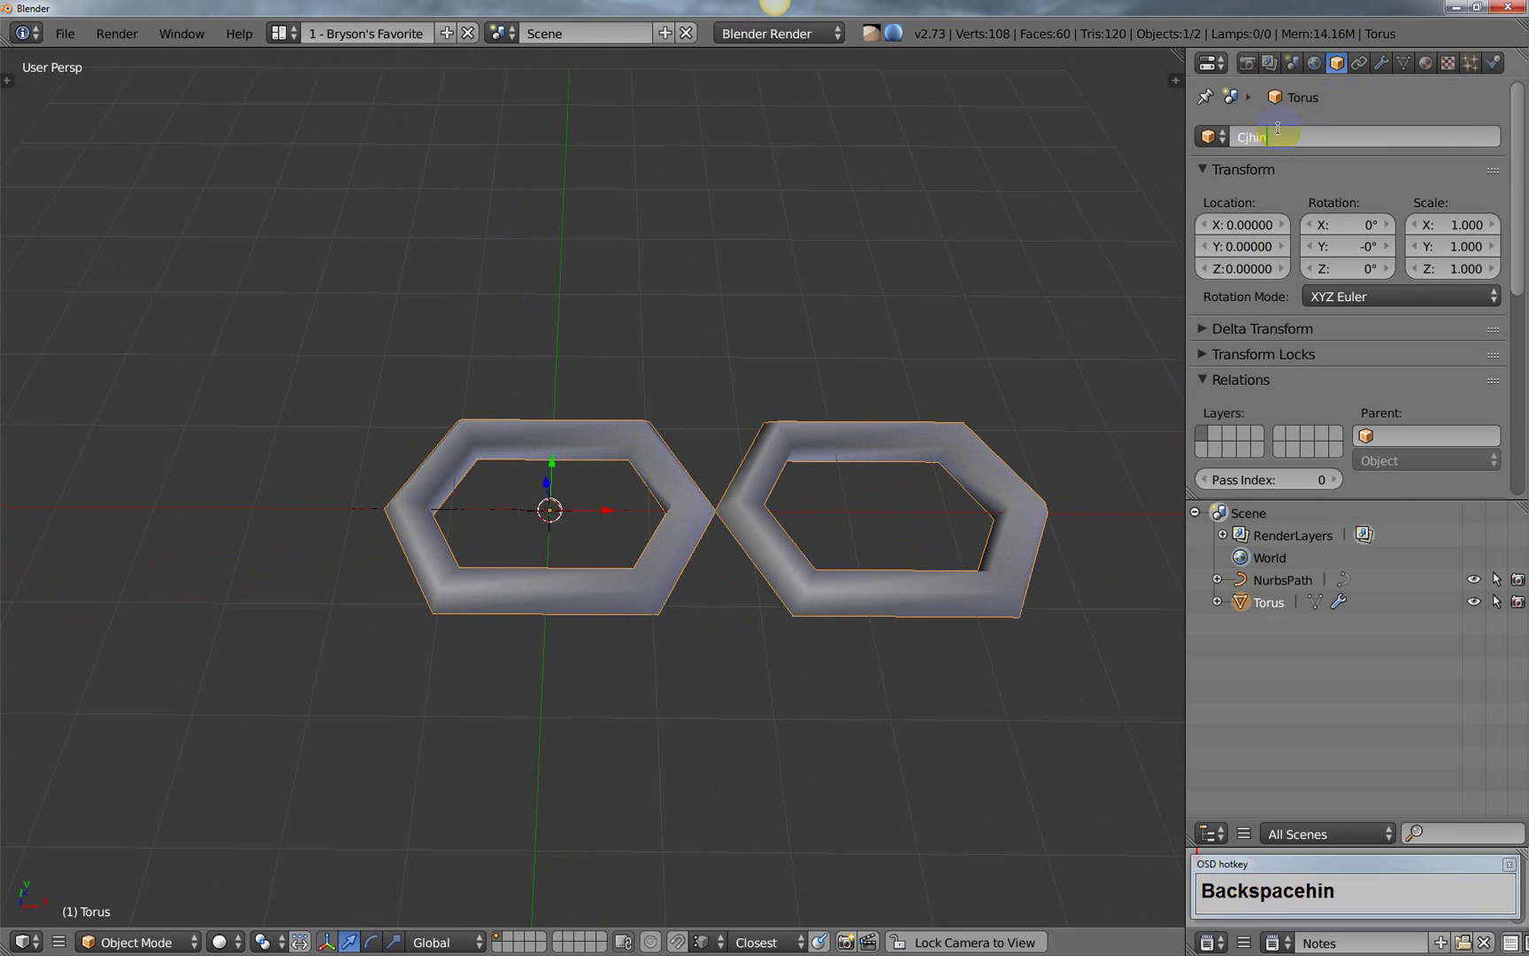
{"action": "key", "text": "BackSpace"}
{"action": "key", "text": "BackSpace"}
{"action": "type", "text": "ha"}
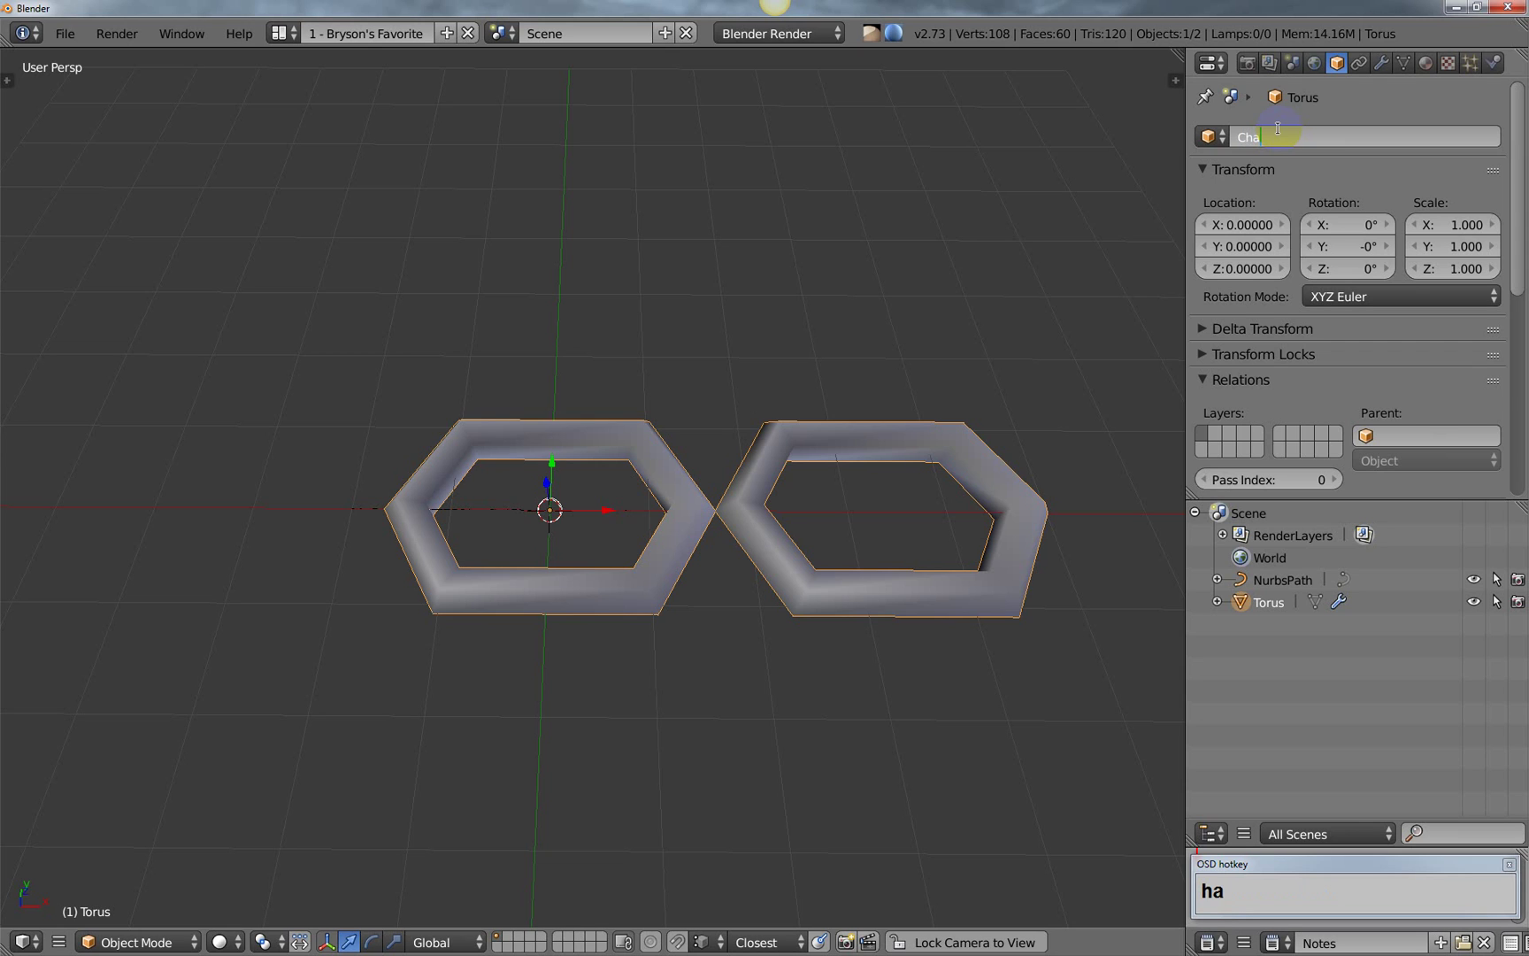
{"action": "type", "text": "inLink"}
{"action": "key", "text": "Return"}
Step: Copy the ChainLink name and paste it as the mesh data name, replacing Torus
{"action": "left_click", "coordinate": [1272, 135]}
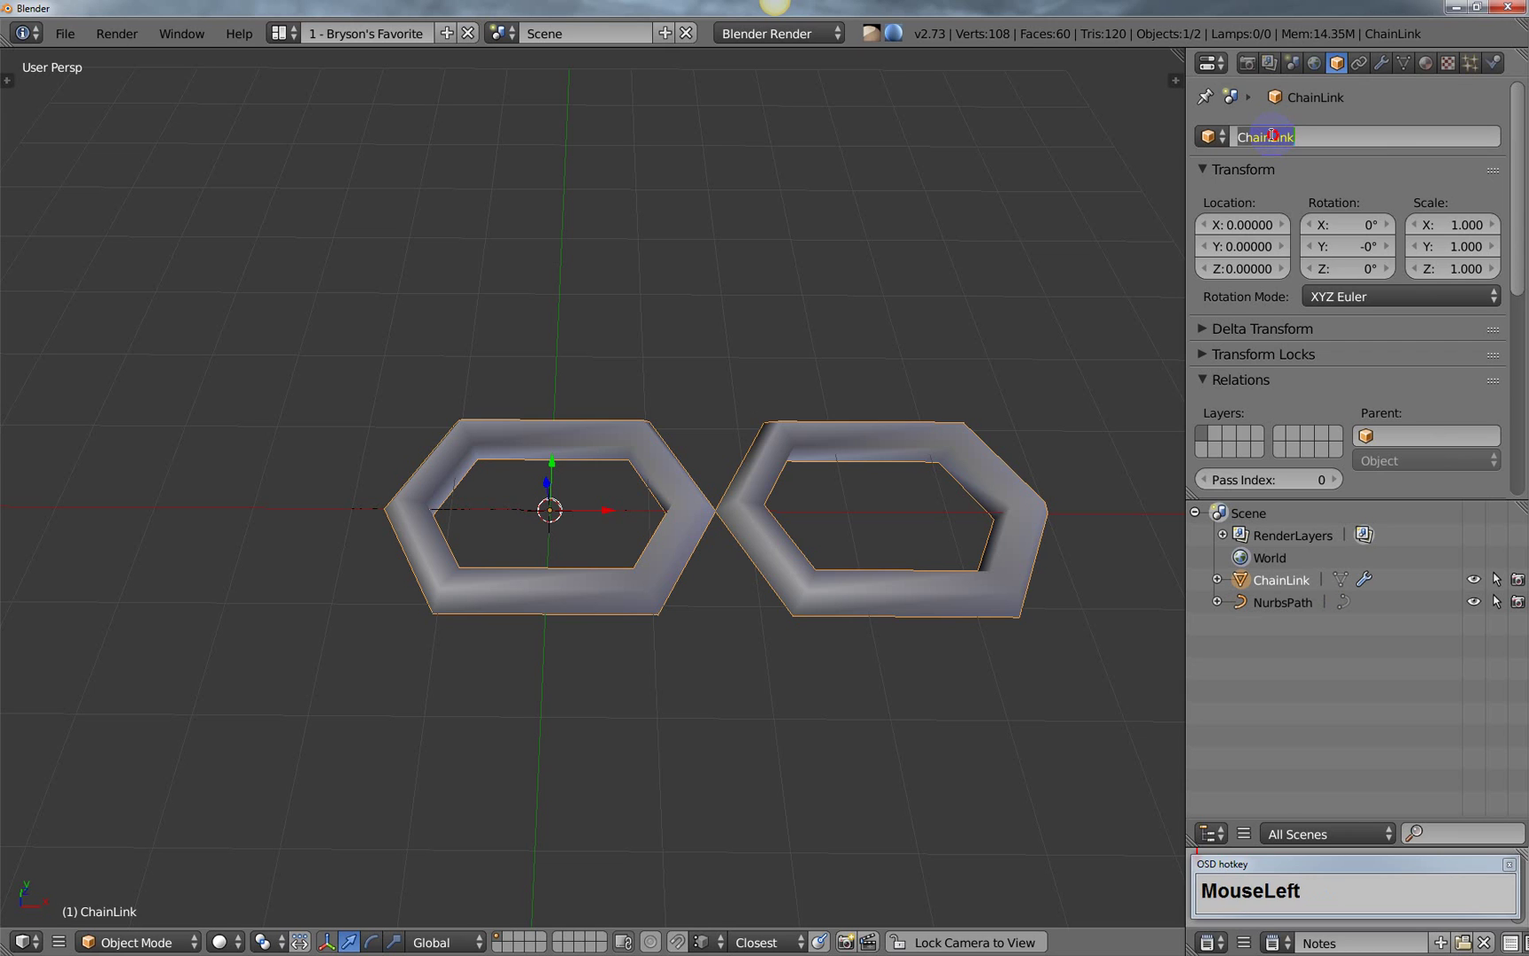
{"action": "key", "text": "ctrl+c"}
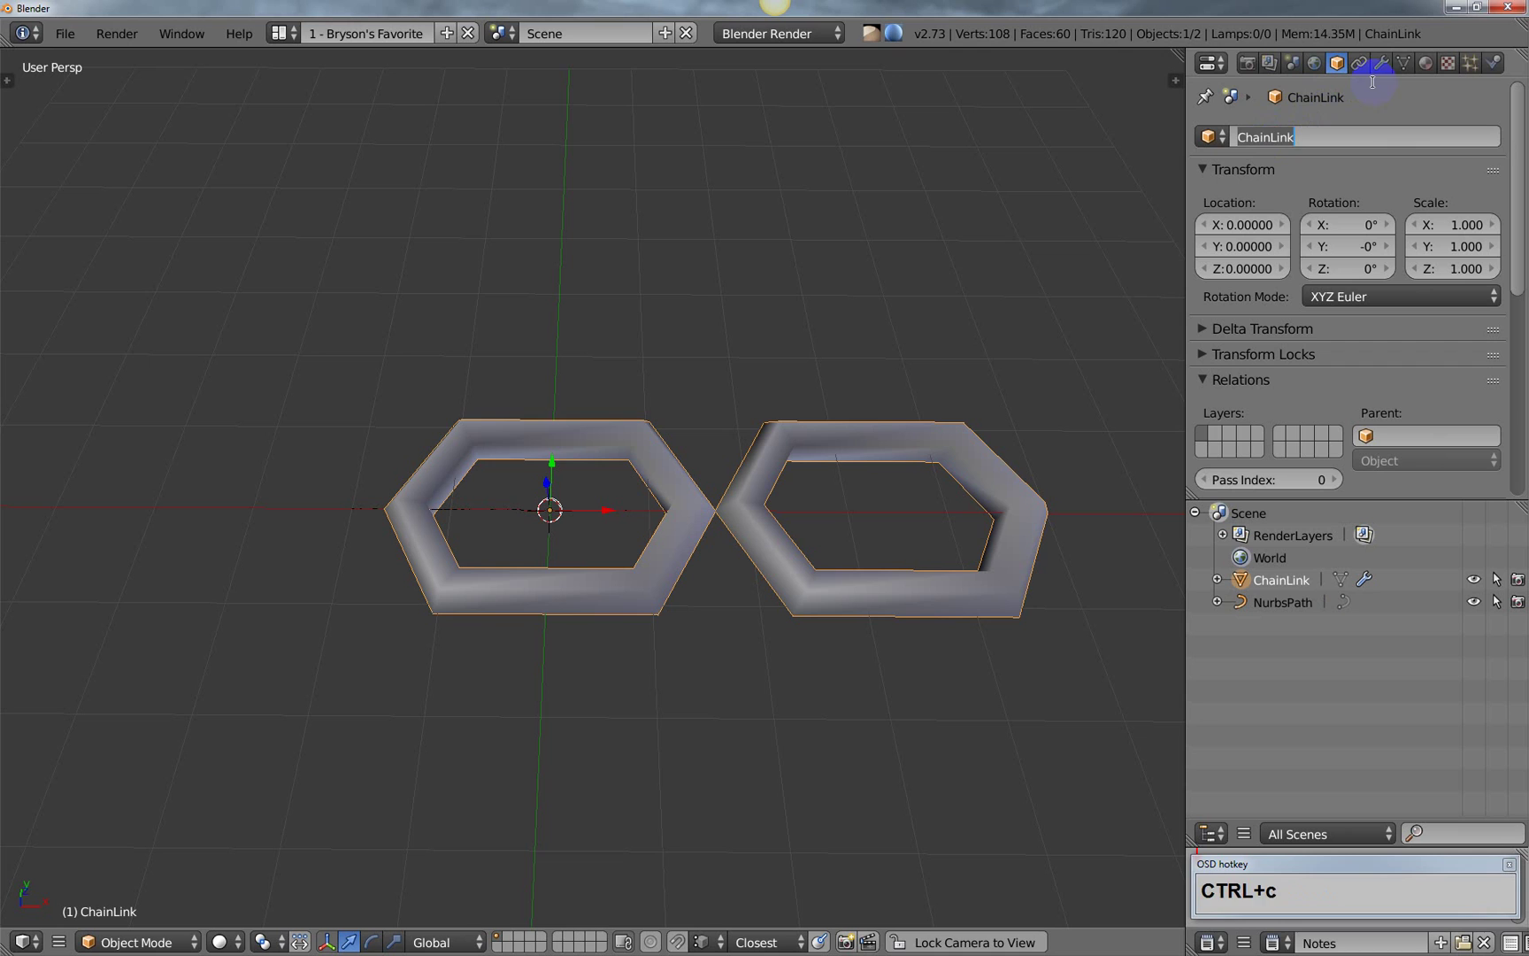
{"action": "left_click", "coordinate": [1409, 62]}
{"action": "left_click", "coordinate": [1406, 62]}
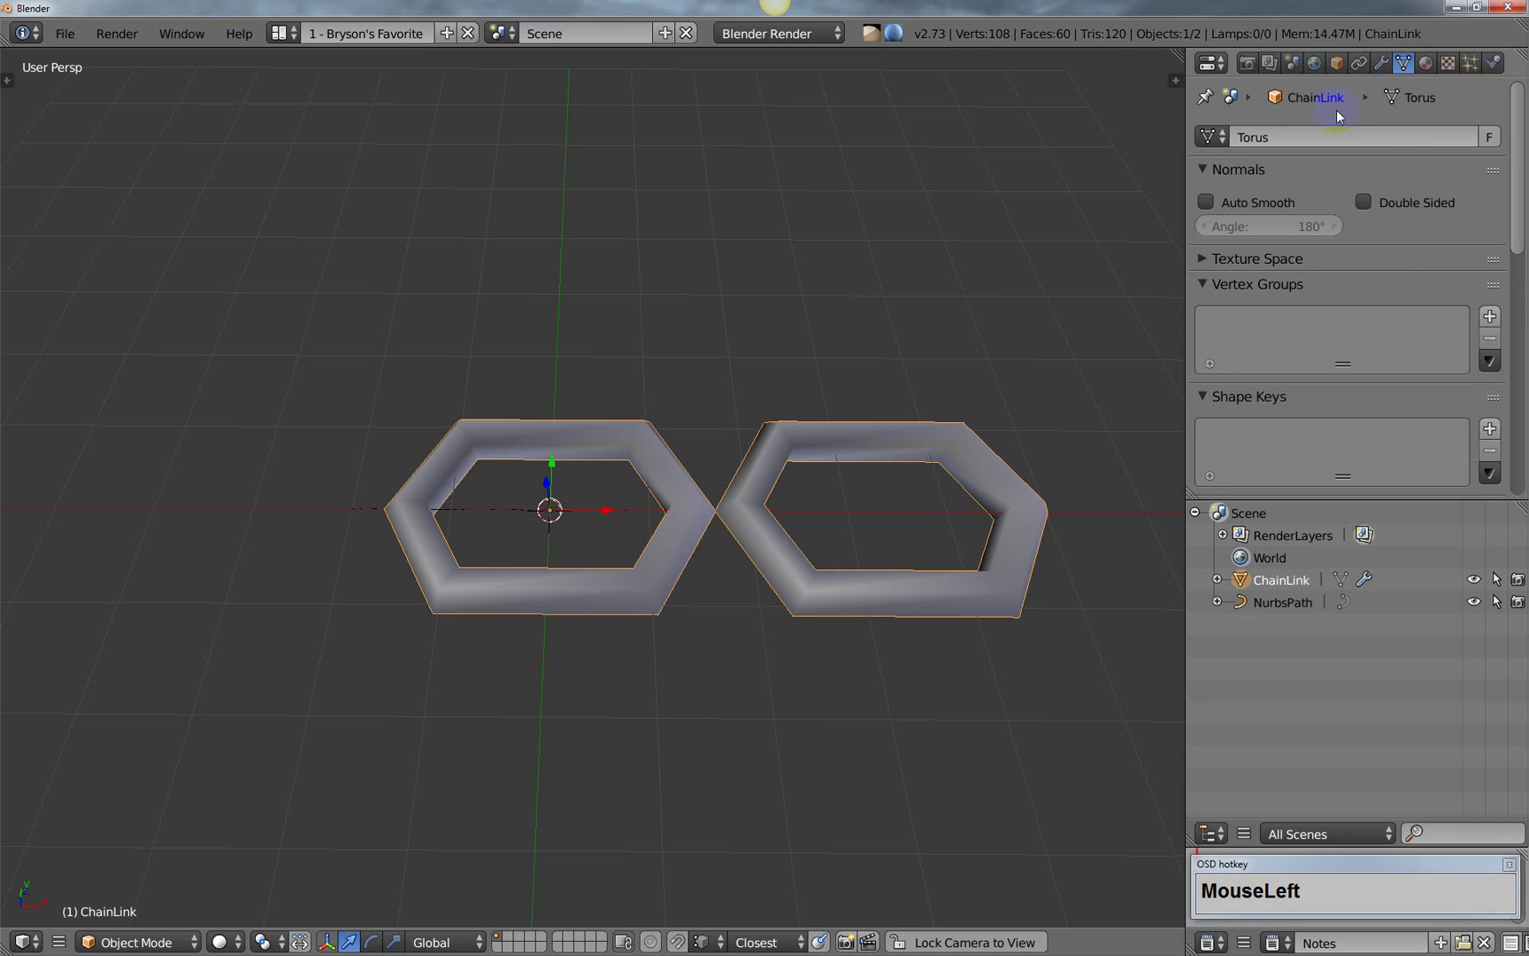
{"action": "left_click", "coordinate": [1302, 135]}
{"action": "key", "text": "ctrl+v"}
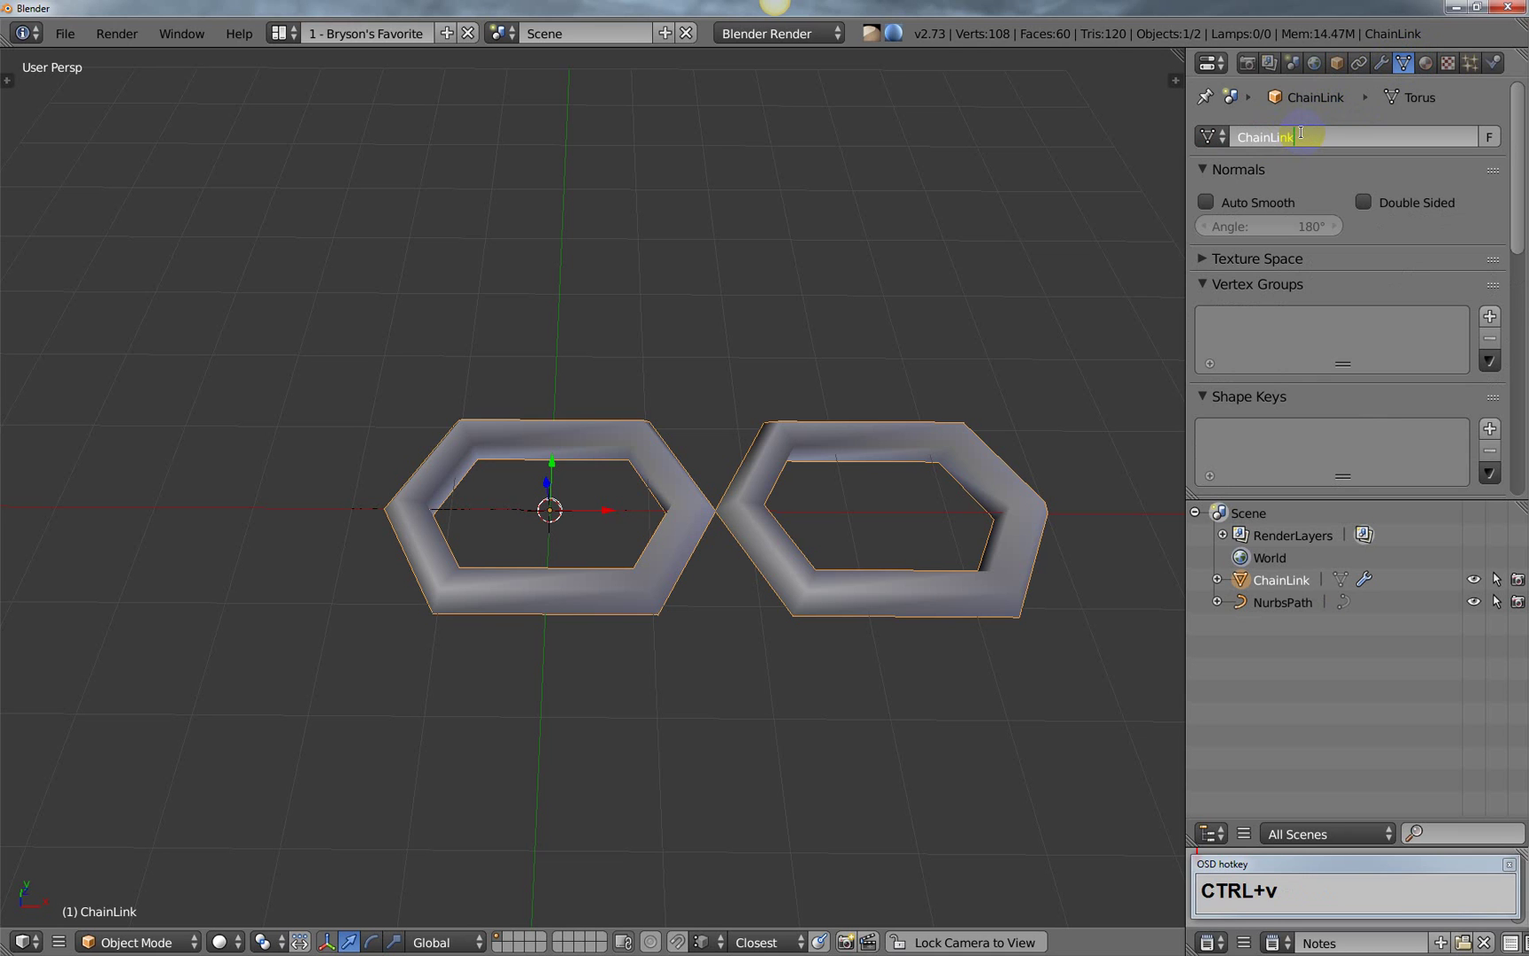
{"action": "key", "text": "Return"}
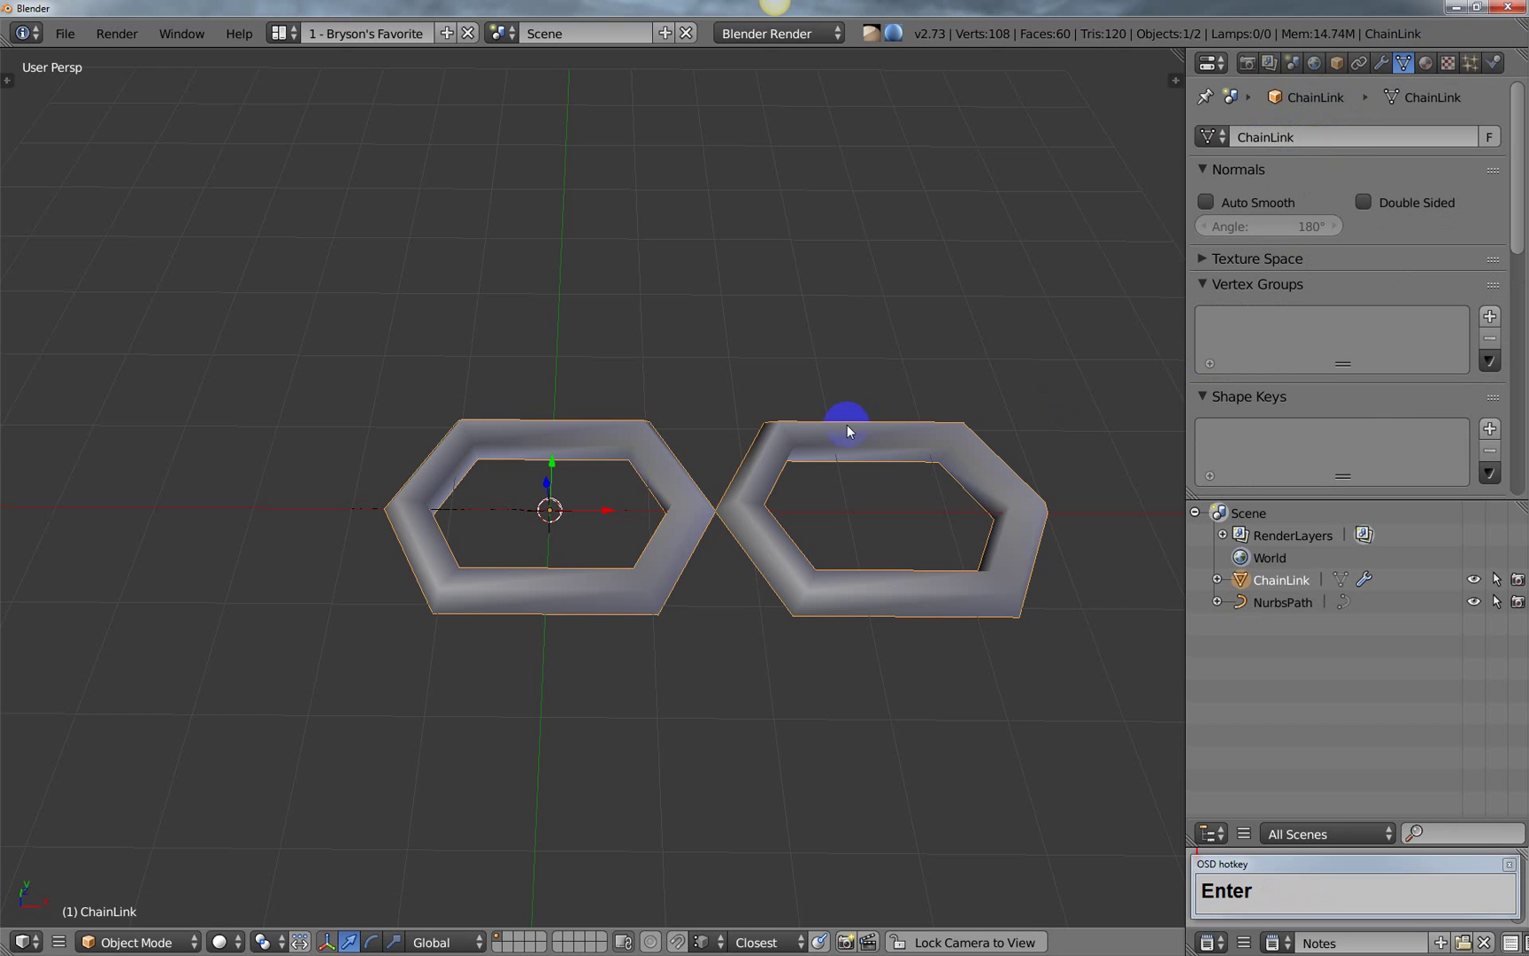
Step: Select the NurbsPath curve and rename the object to ChainLengthCurve
{"action": "middle_click_drag", "start_coordinate": [717, 570], "coordinate": [664, 547]}
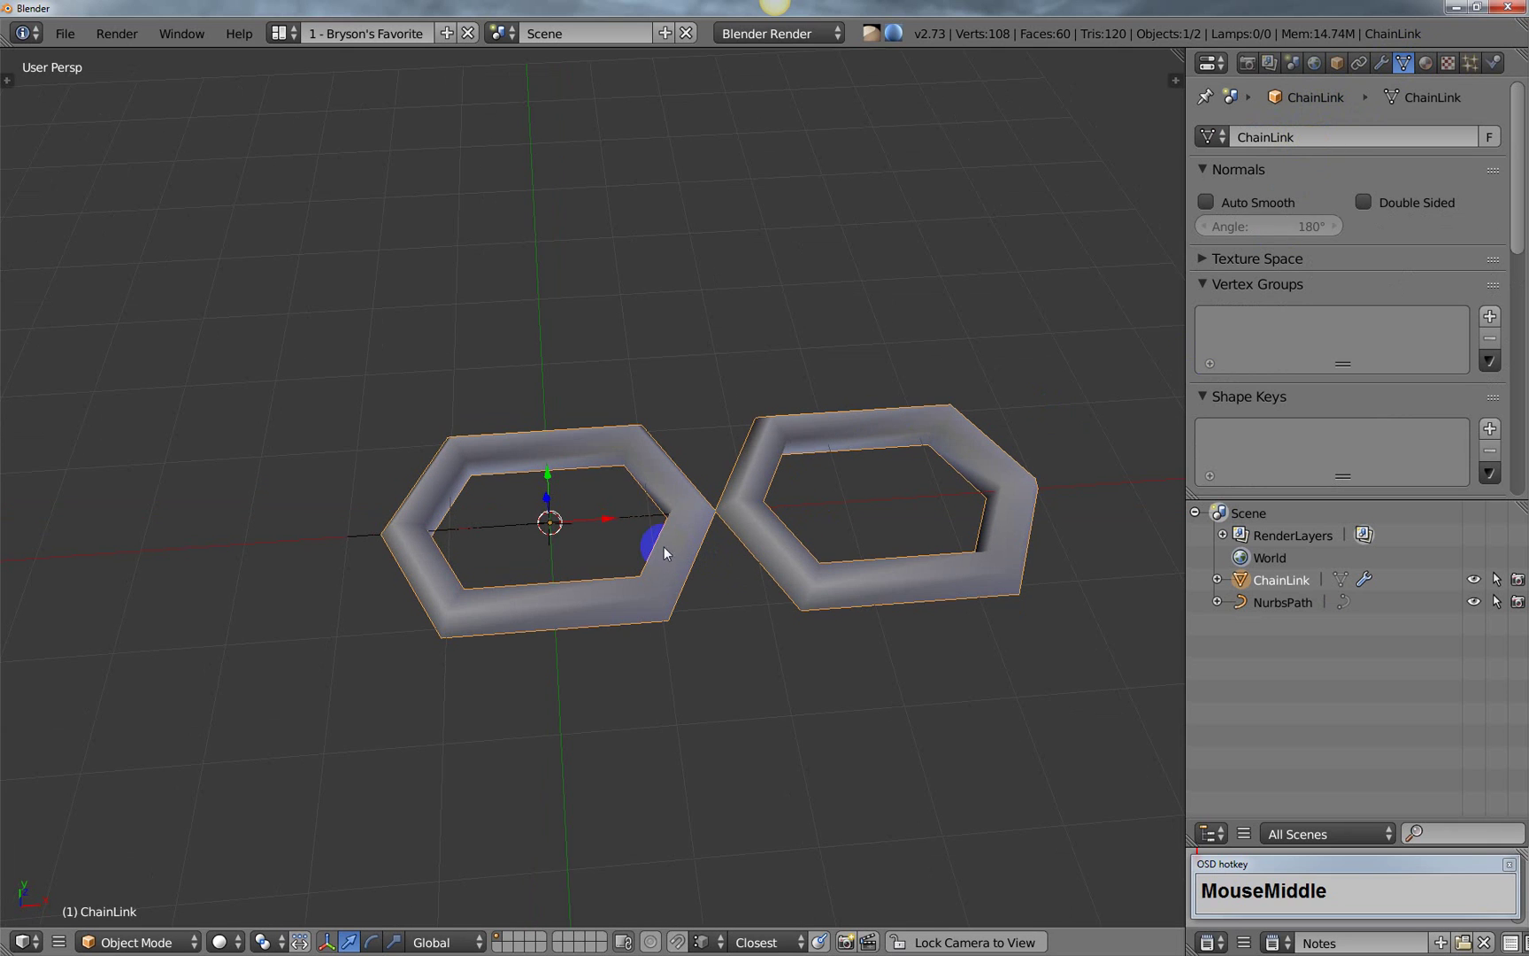
{"action": "right_click", "coordinate": [696, 581]}
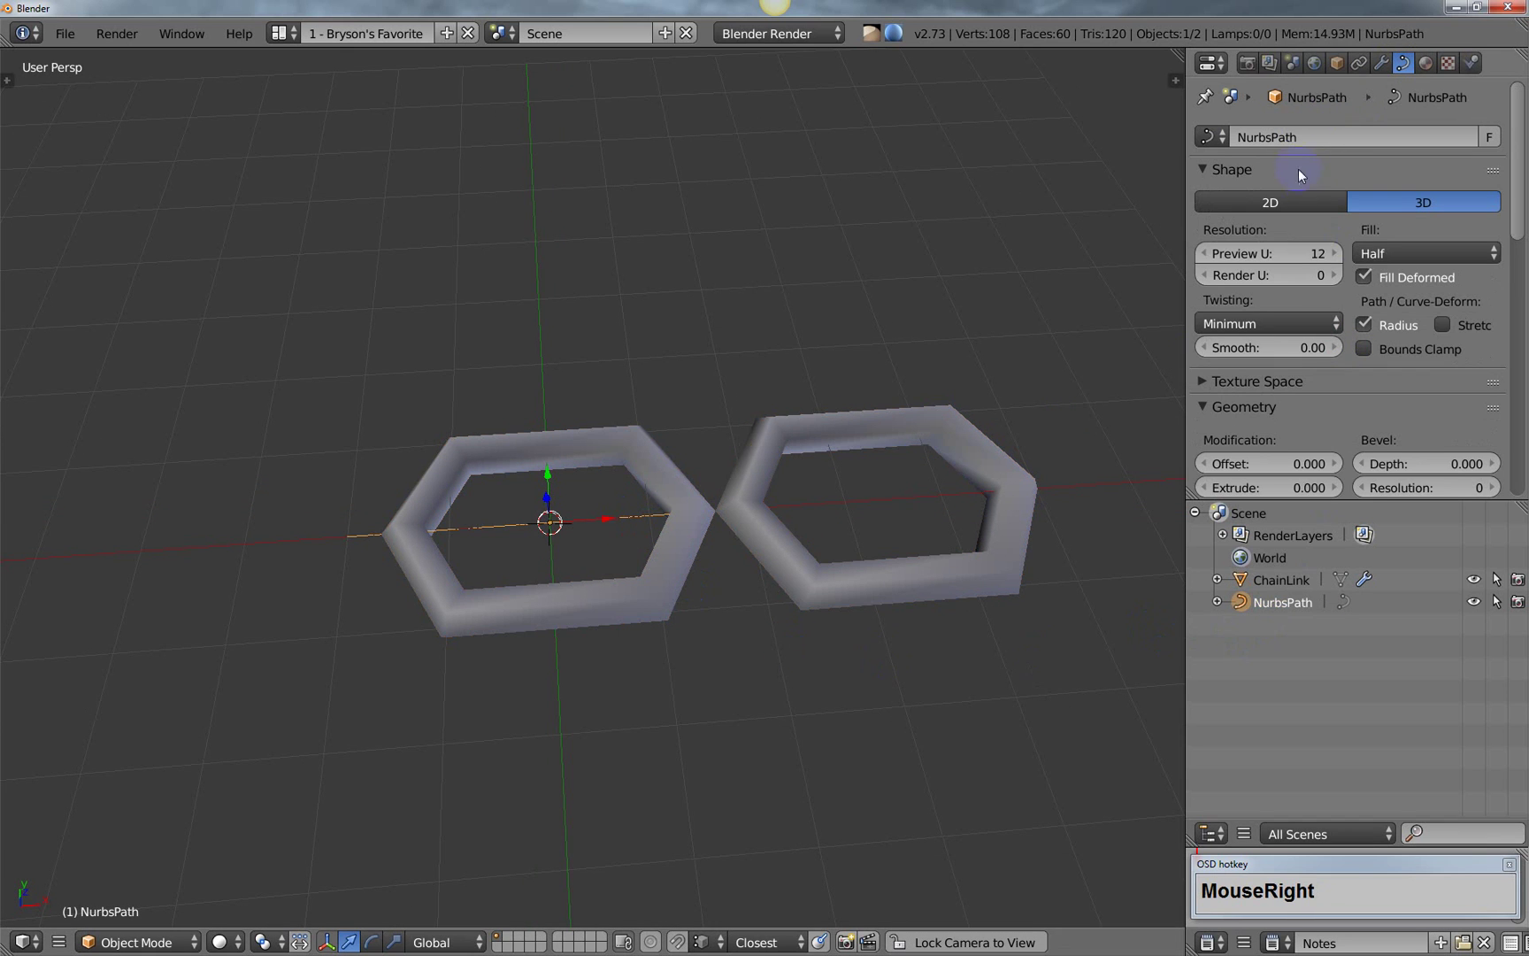
{"action": "left_click", "coordinate": [1335, 63]}
{"action": "left_click", "coordinate": [1313, 135]}
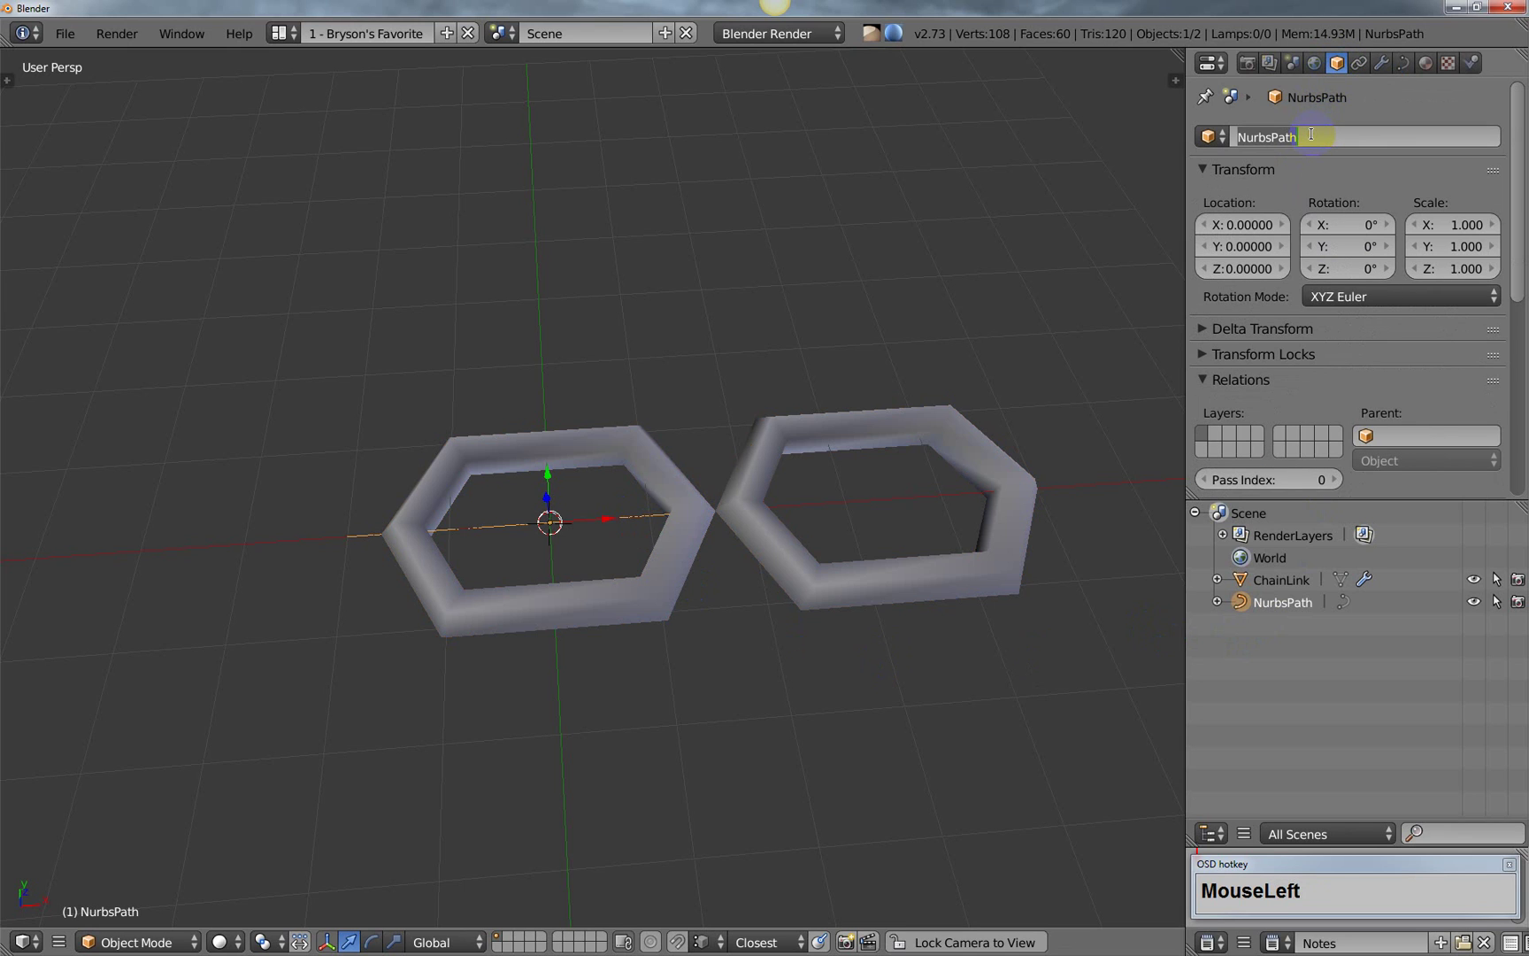
{"action": "type", "text": "Ch"}
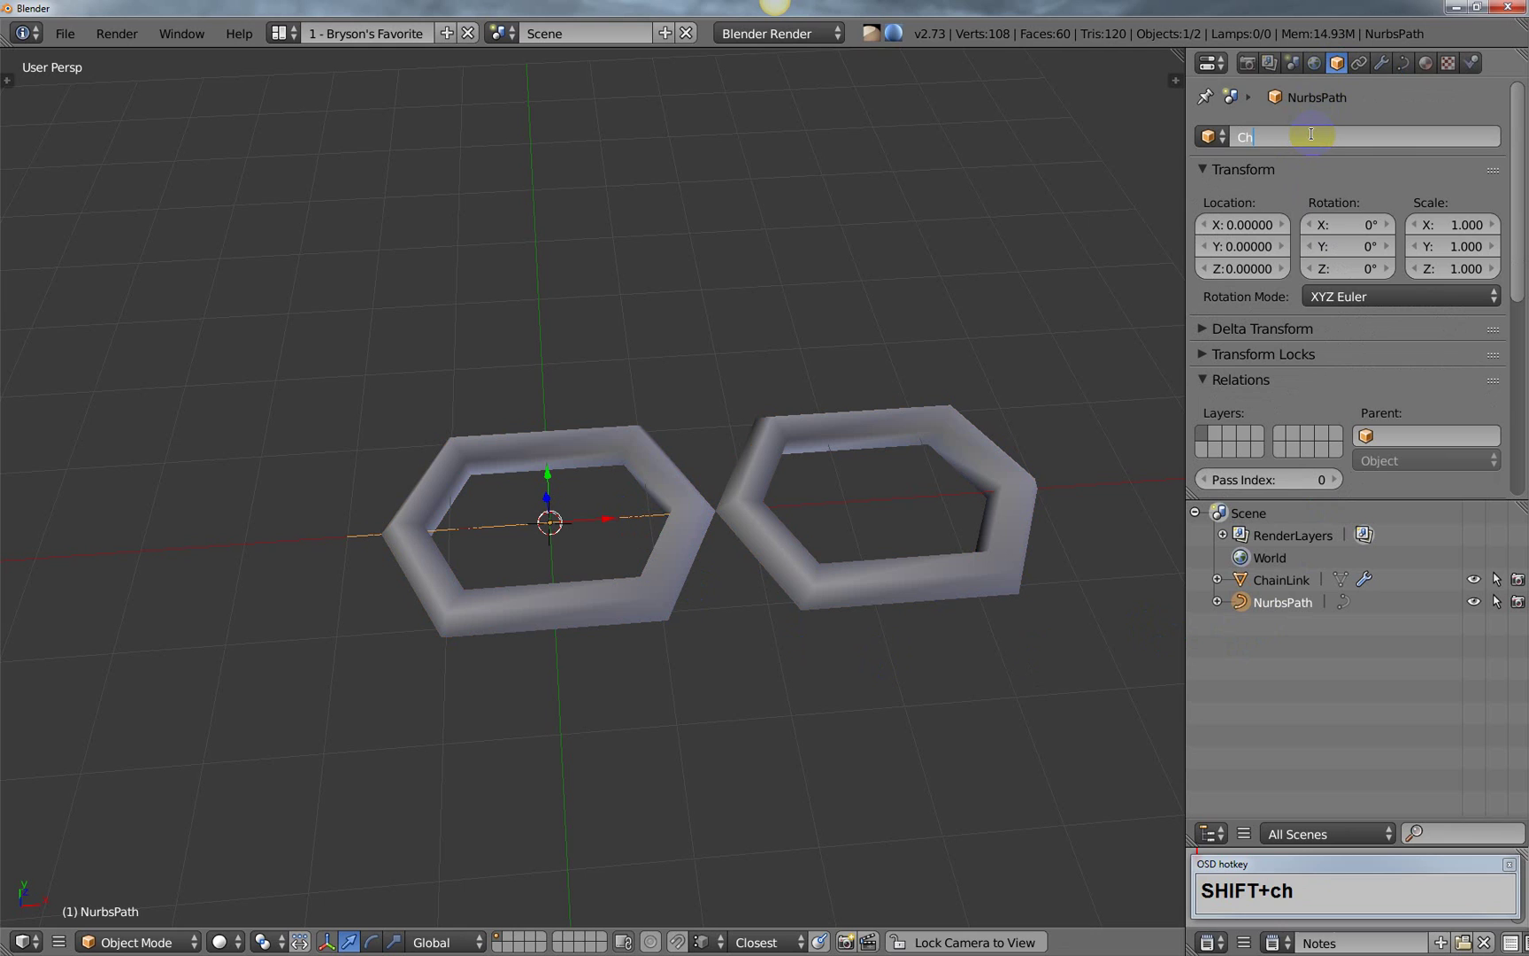
{"action": "type", "text": "ainLengt"}
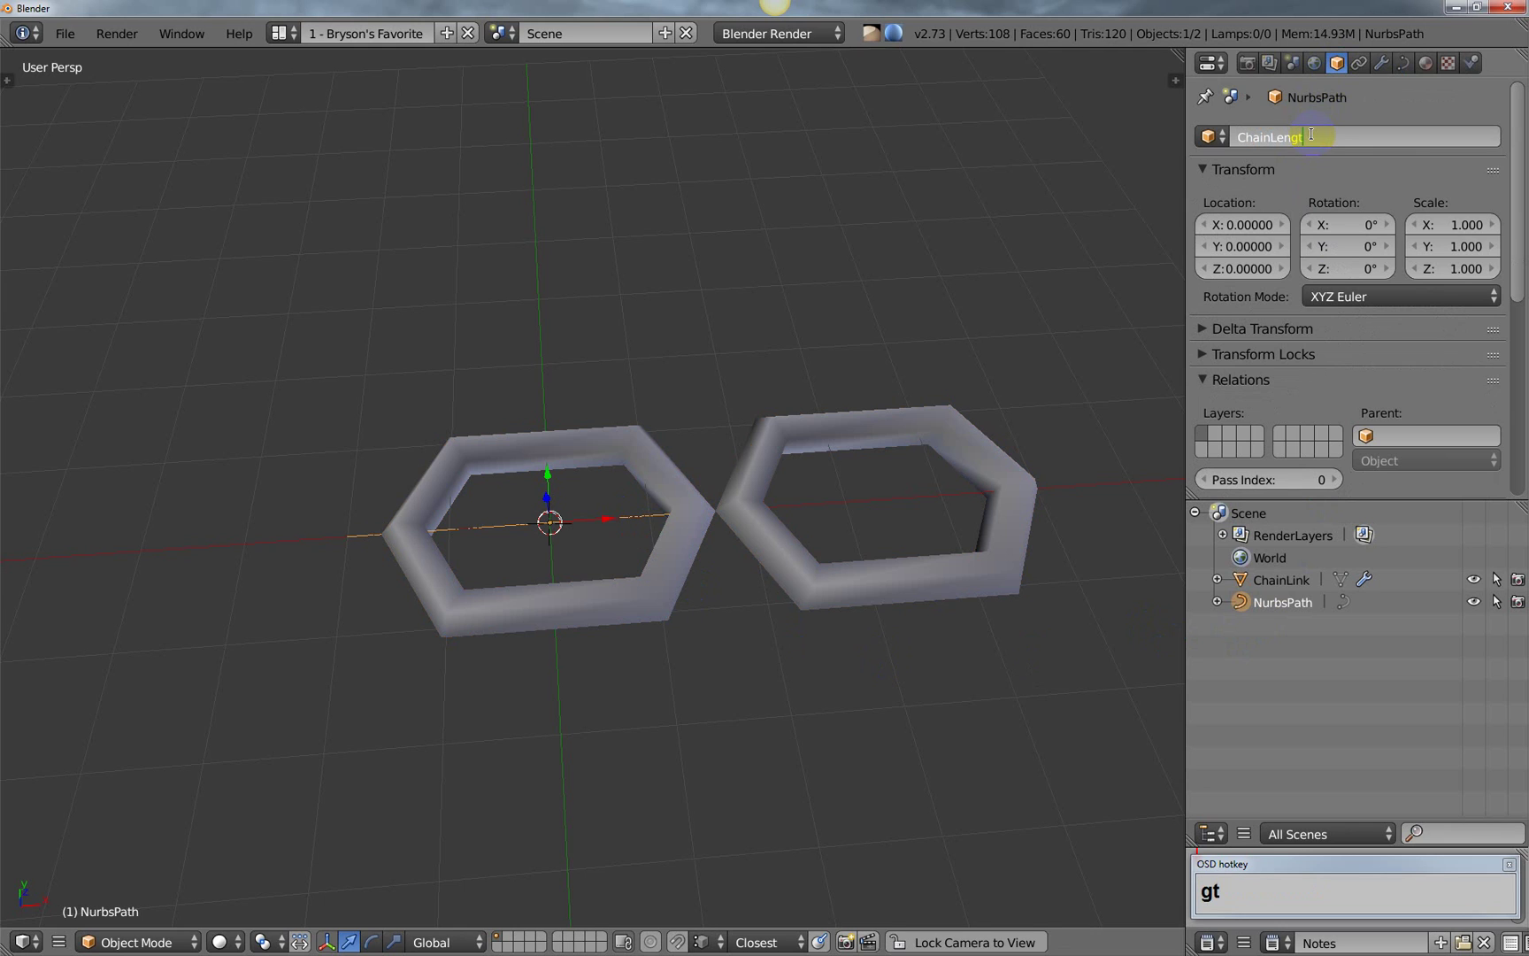
{"action": "type", "text": "hCurve"}
{"action": "key", "text": "Return"}
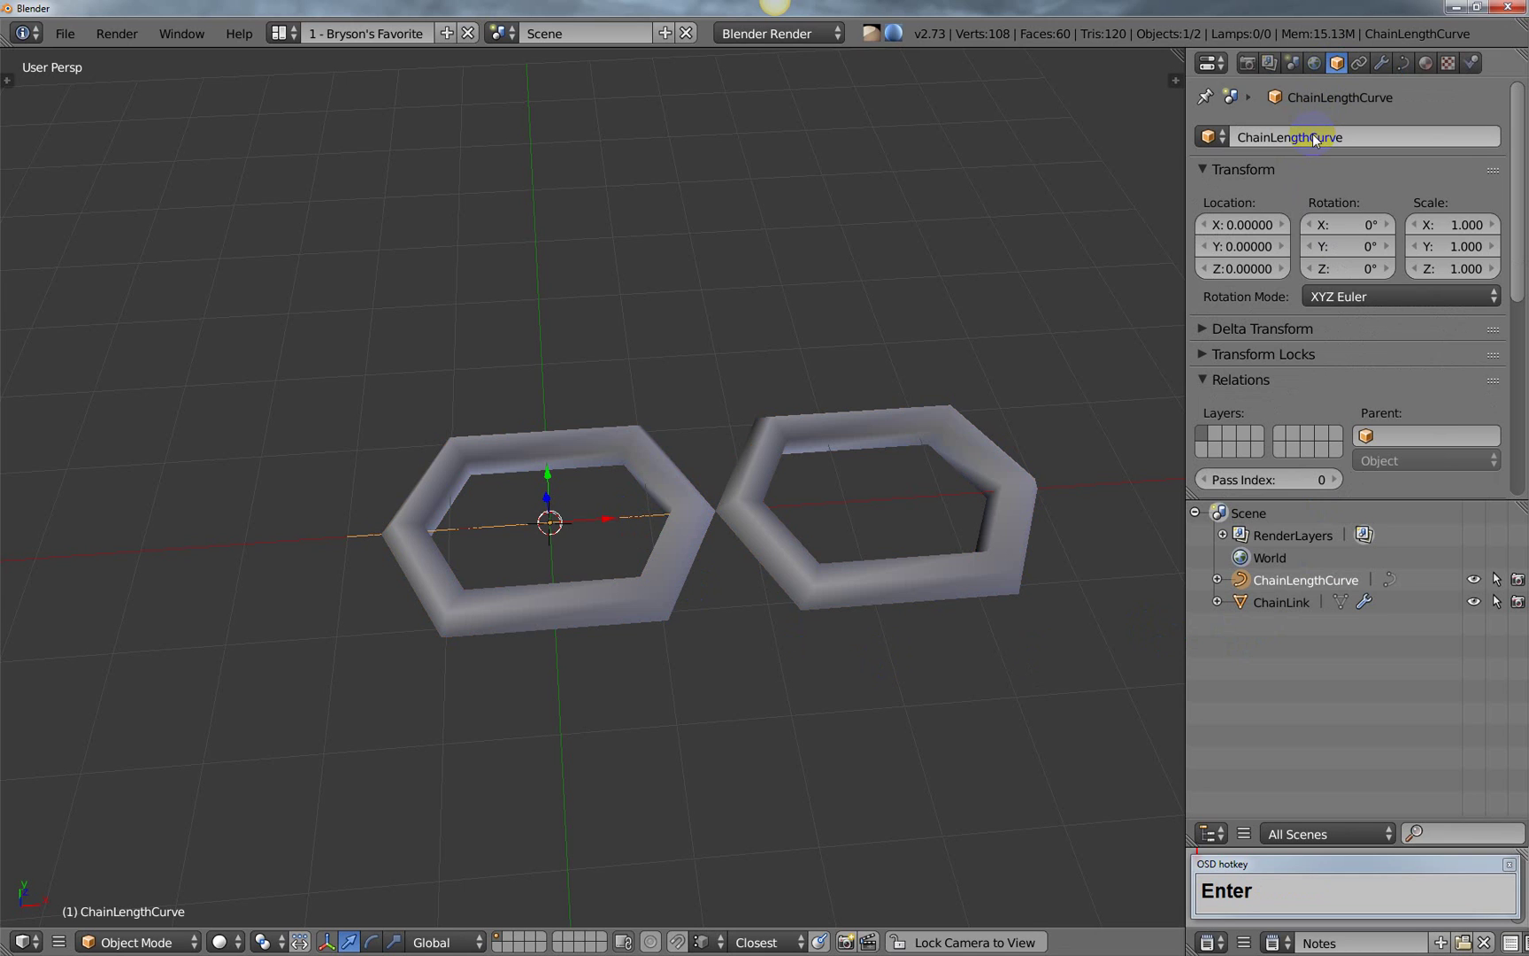
Step: Copy ChainLengthCurve and paste it as the curve data name, replacing NurbsPath
{"action": "left_click", "coordinate": [1314, 133]}
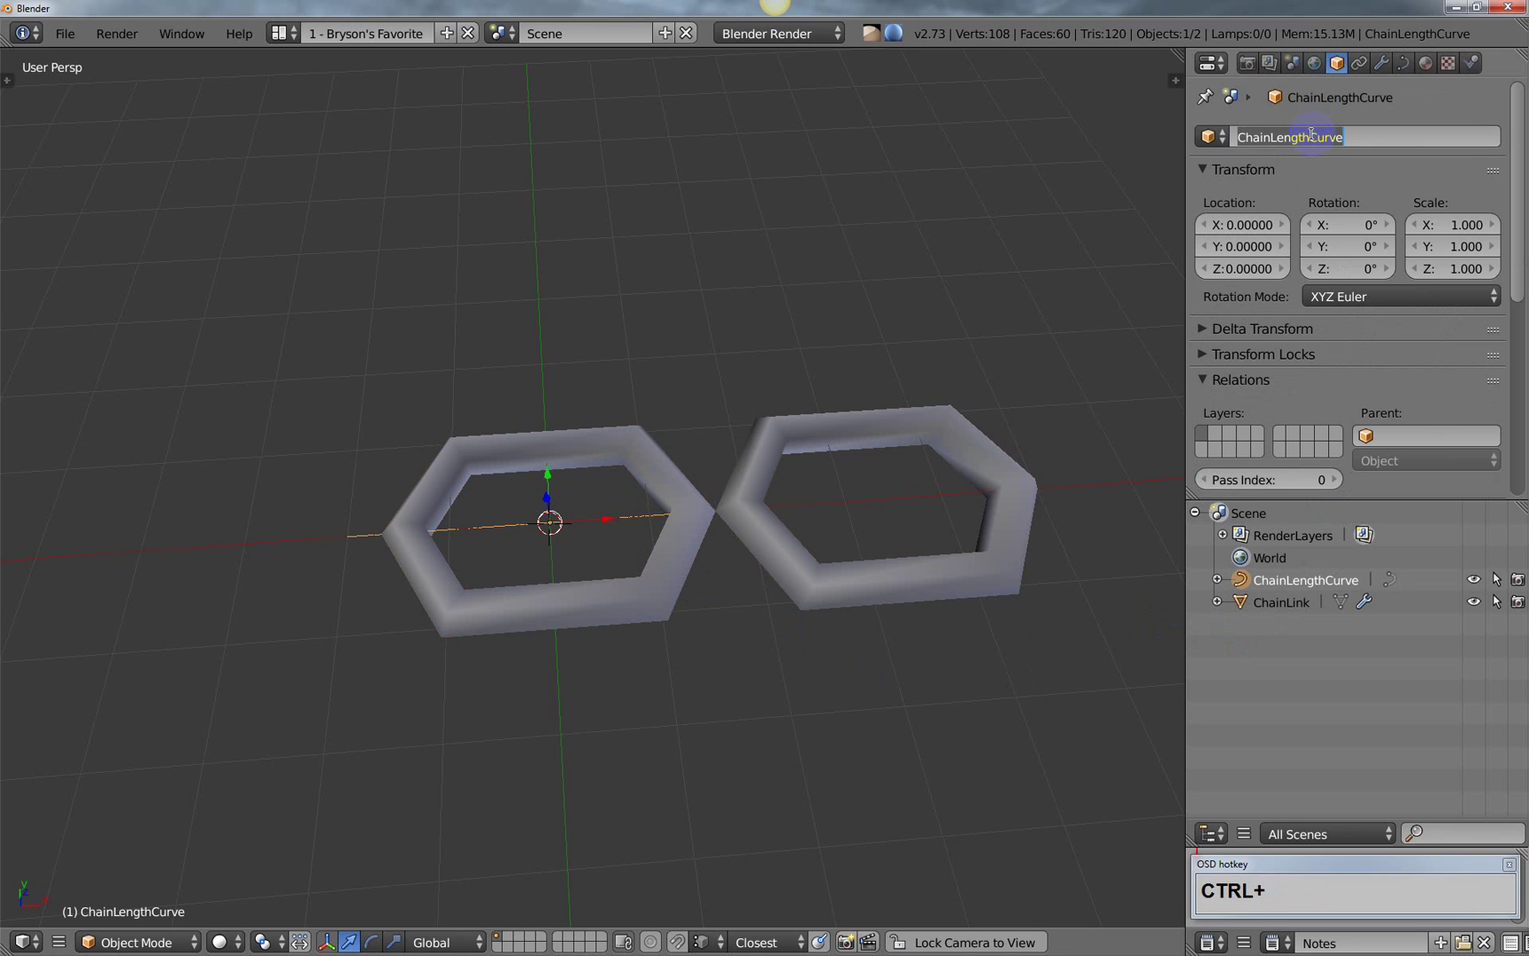
{"action": "key", "text": "ctrl+c"}
{"action": "left_click", "coordinate": [1404, 62]}
{"action": "left_click", "coordinate": [1348, 133]}
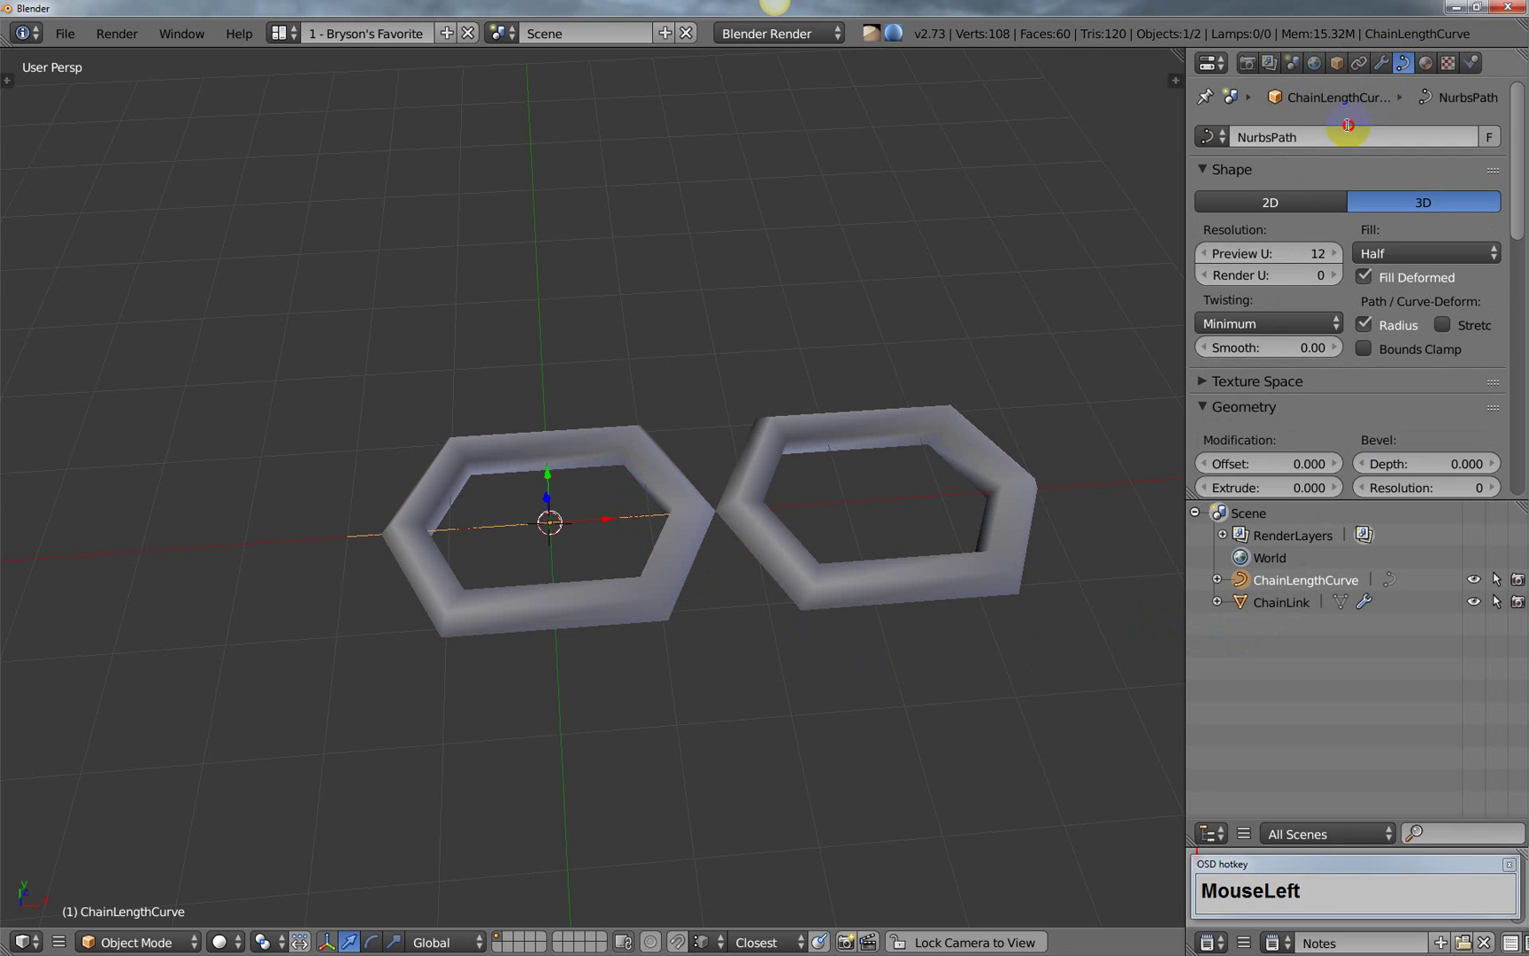
{"action": "key", "text": "ctrl+v"}
{"action": "key", "text": "Return"}
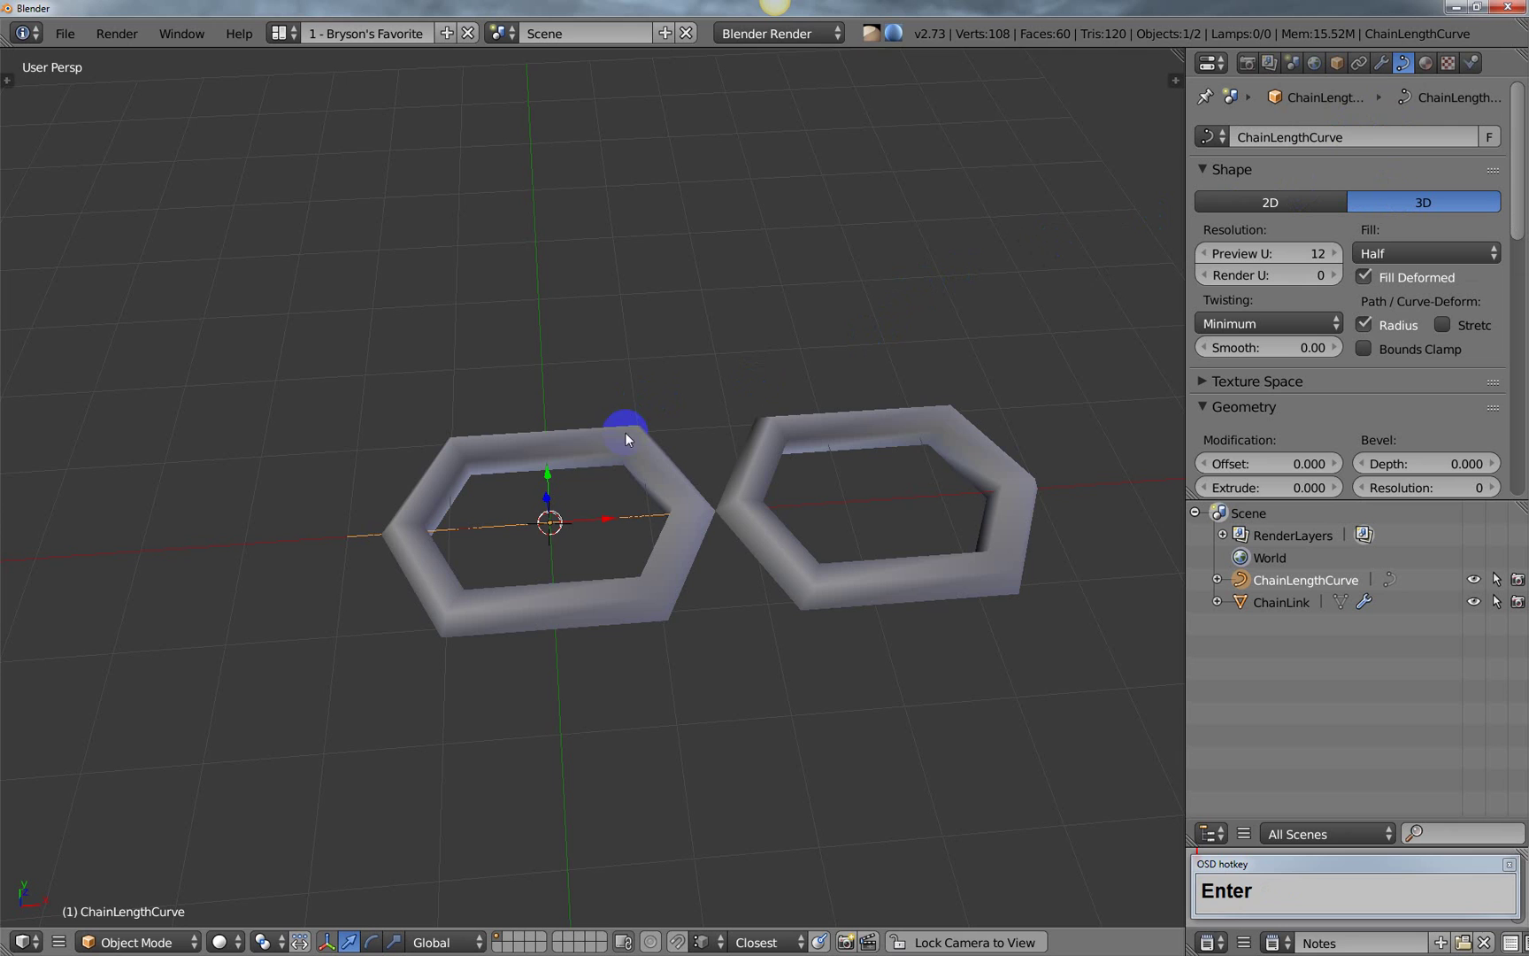
{"action": "middle_click_drag", "start_coordinate": [719, 518], "coordinate": [718, 572]}
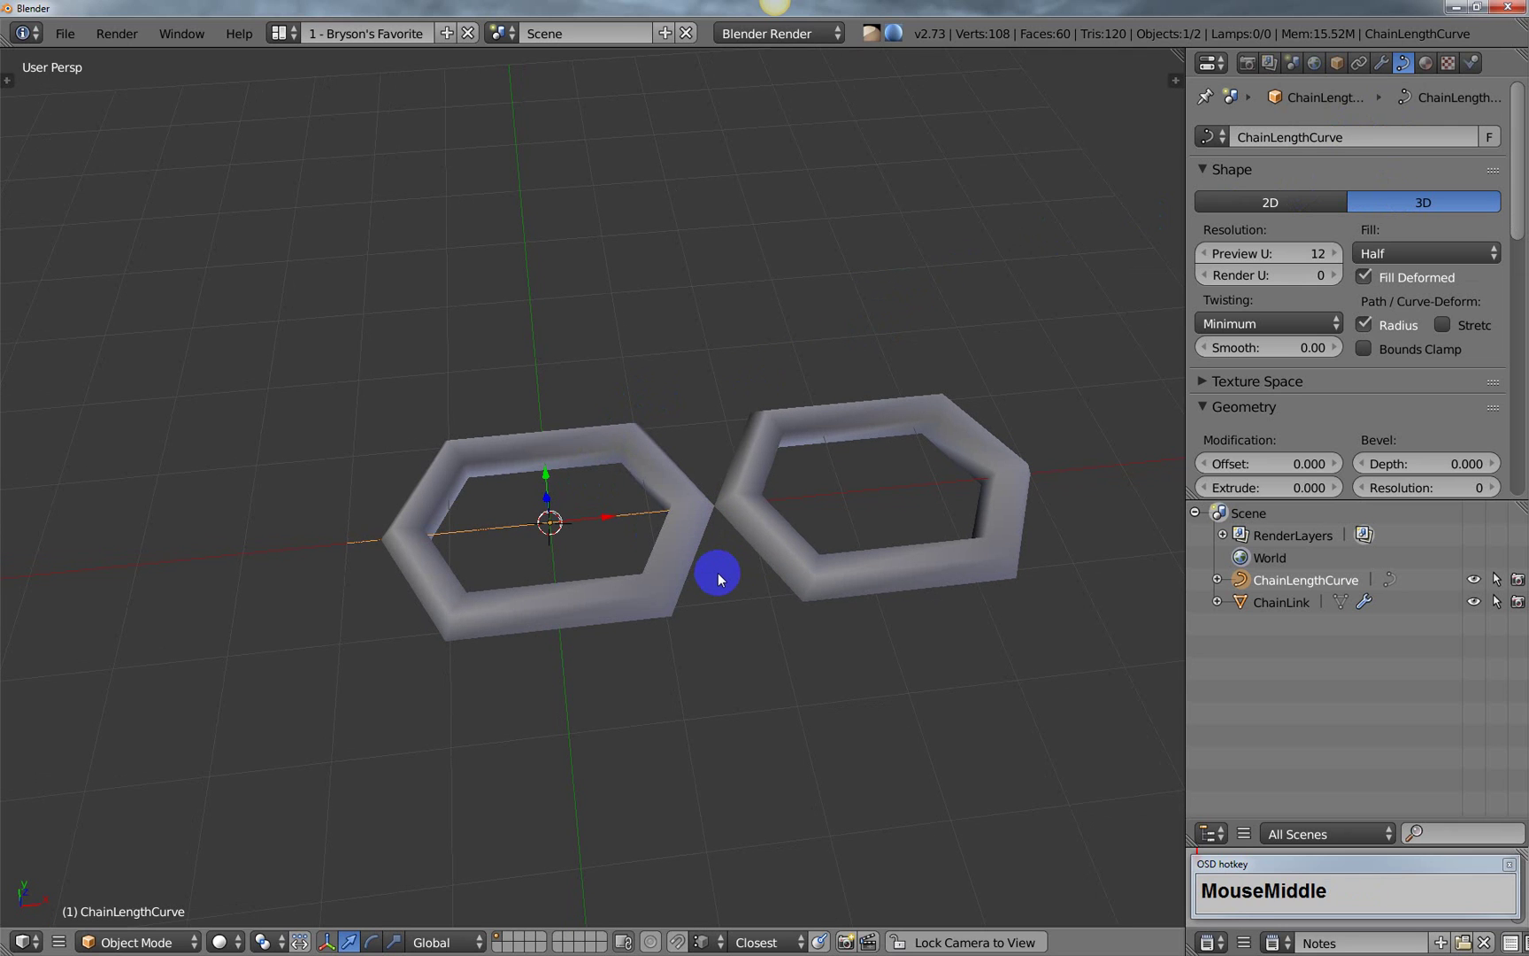
Step: Add a Plain Axes empty at the world origin with Shift+A and show its Object properties
{"action": "key", "text": "shift+a"}
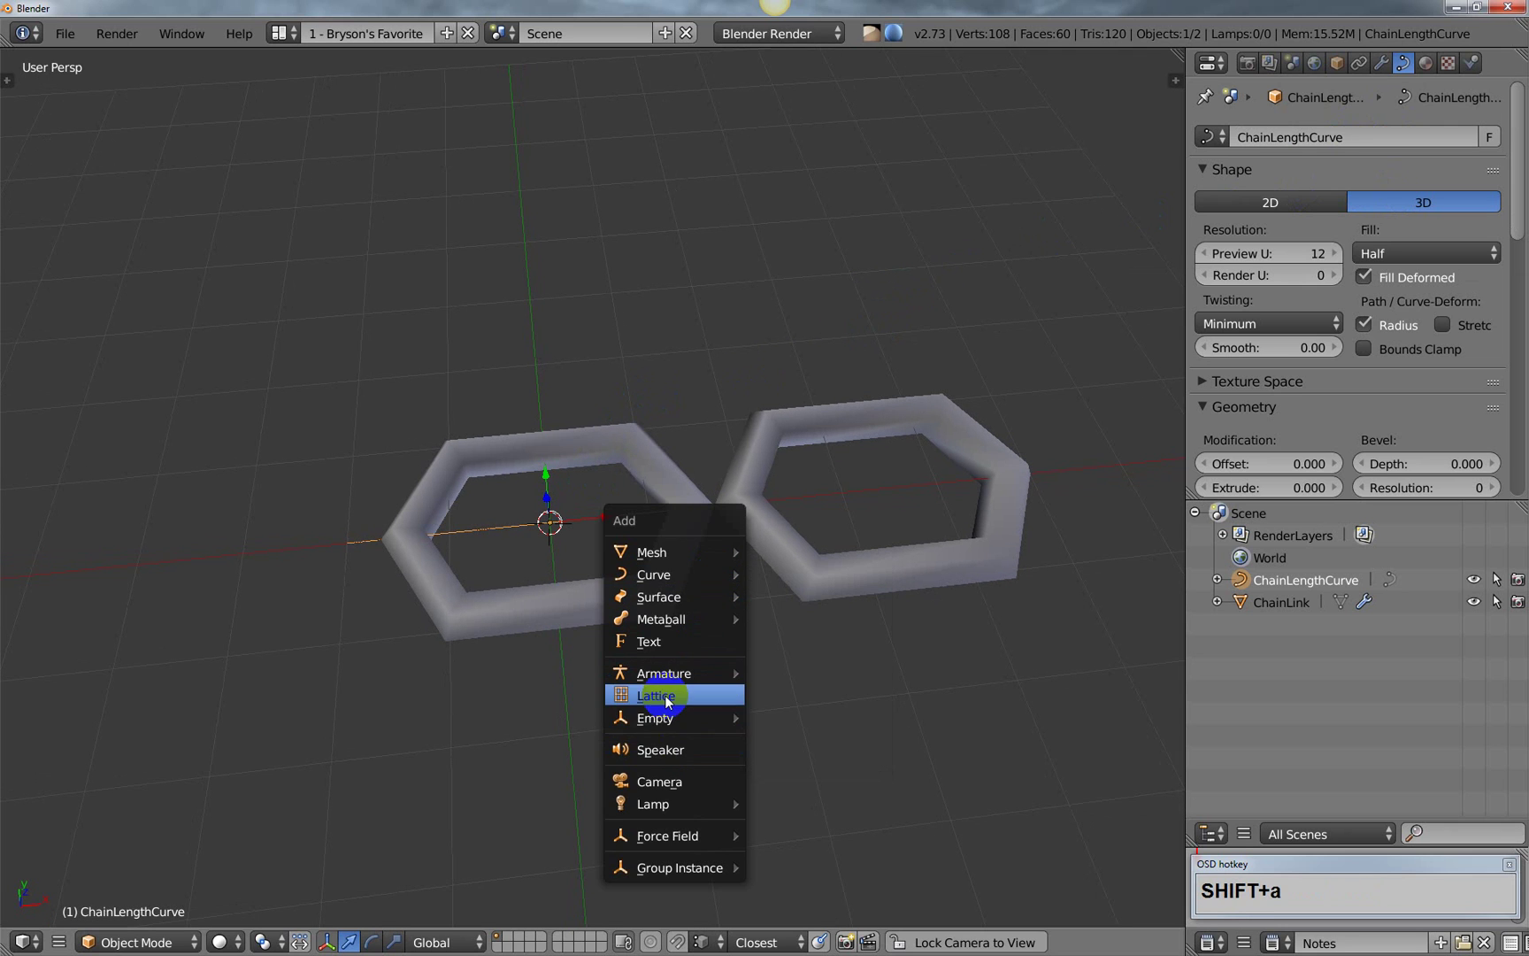
{"action": "mouse_move", "coordinate": [671, 717]}
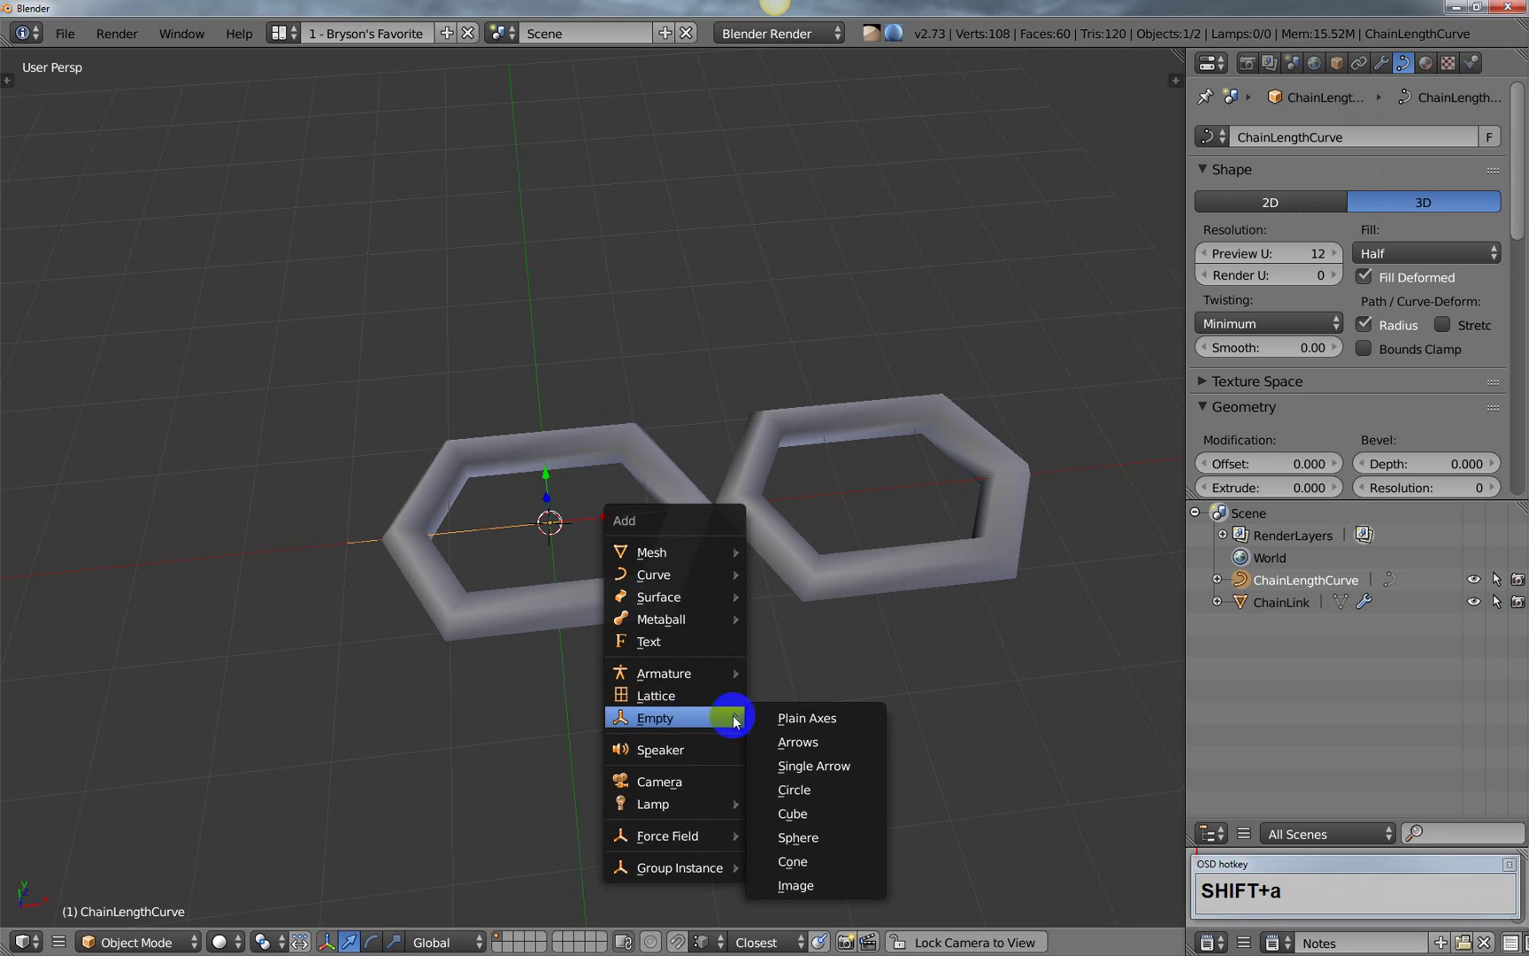
{"action": "left_click", "coordinate": [808, 718]}
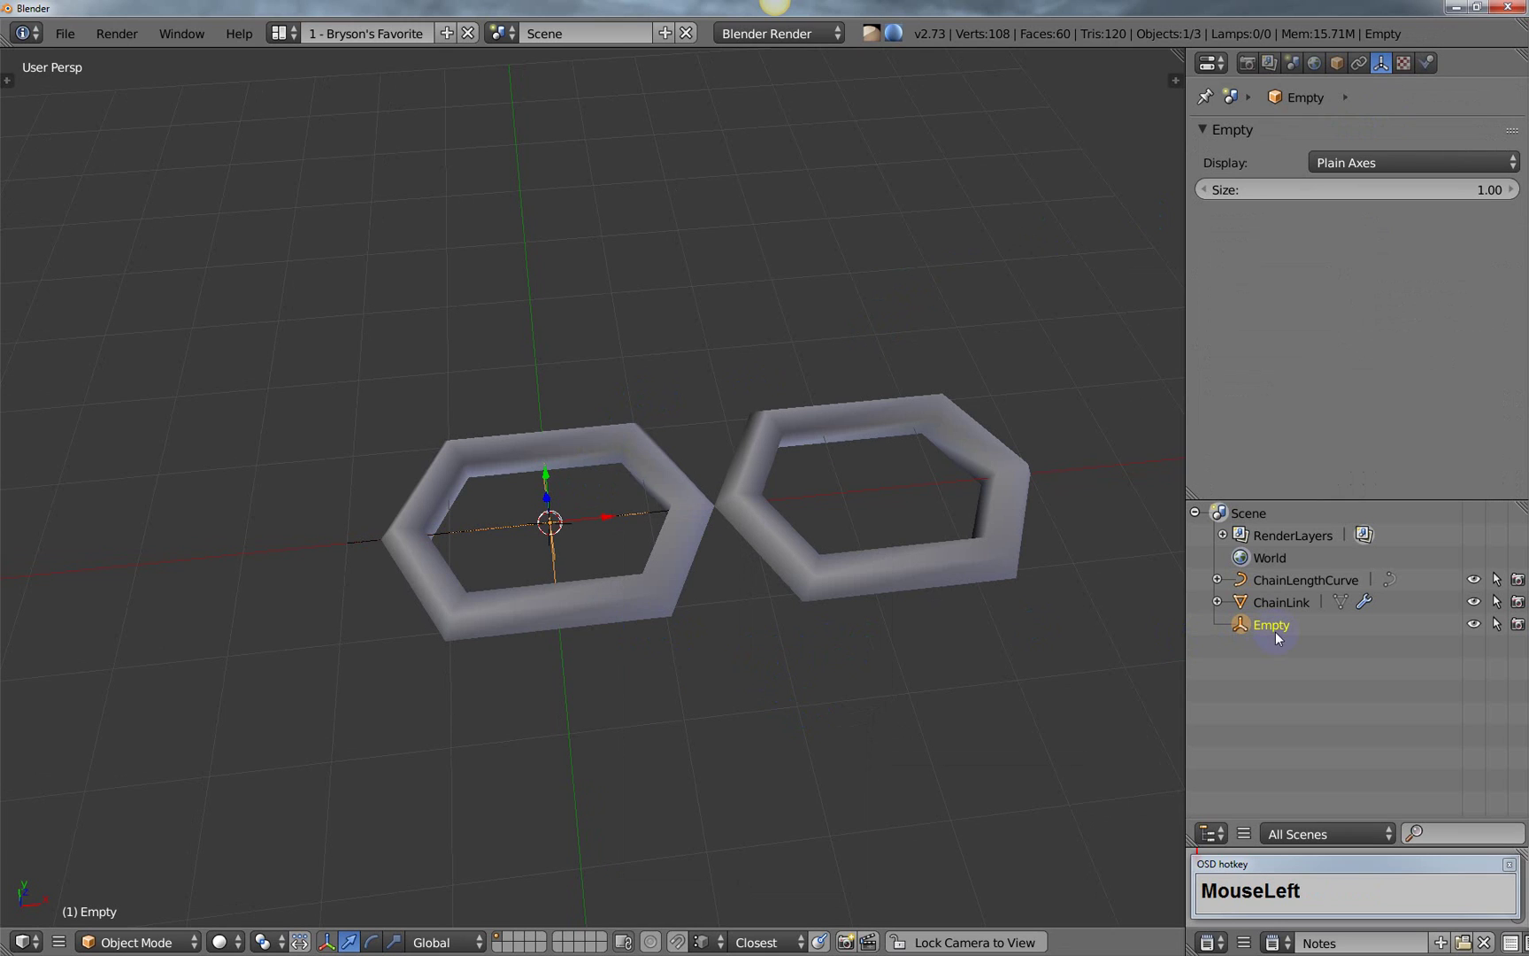
{"action": "left_click", "coordinate": [1337, 63]}
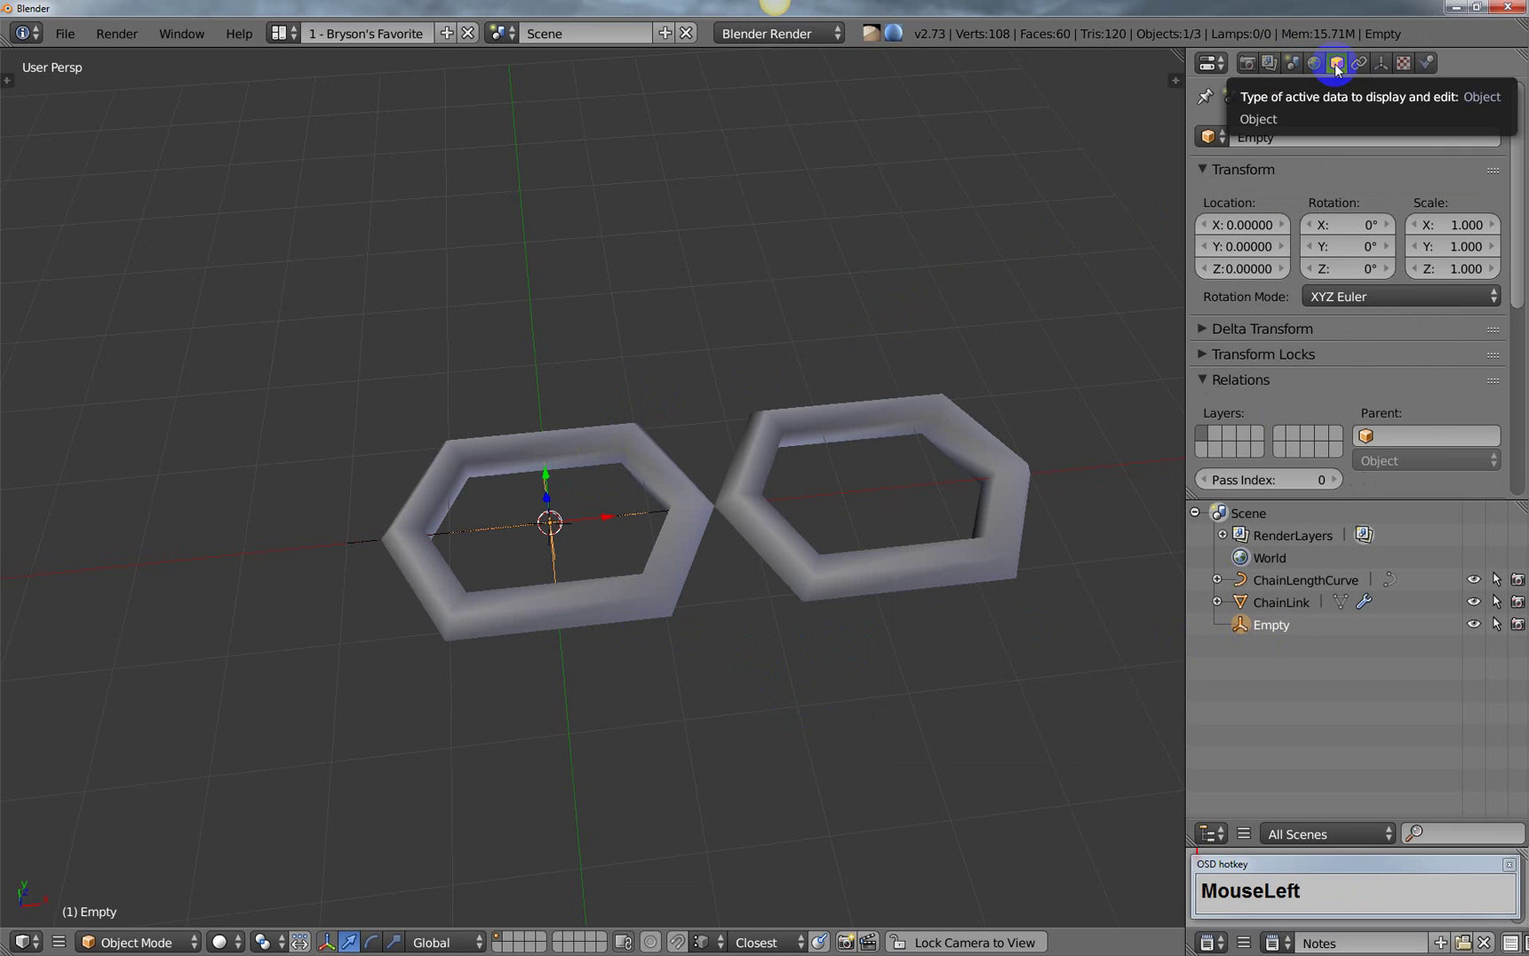
{"action": "left_click", "coordinate": [1297, 134]}
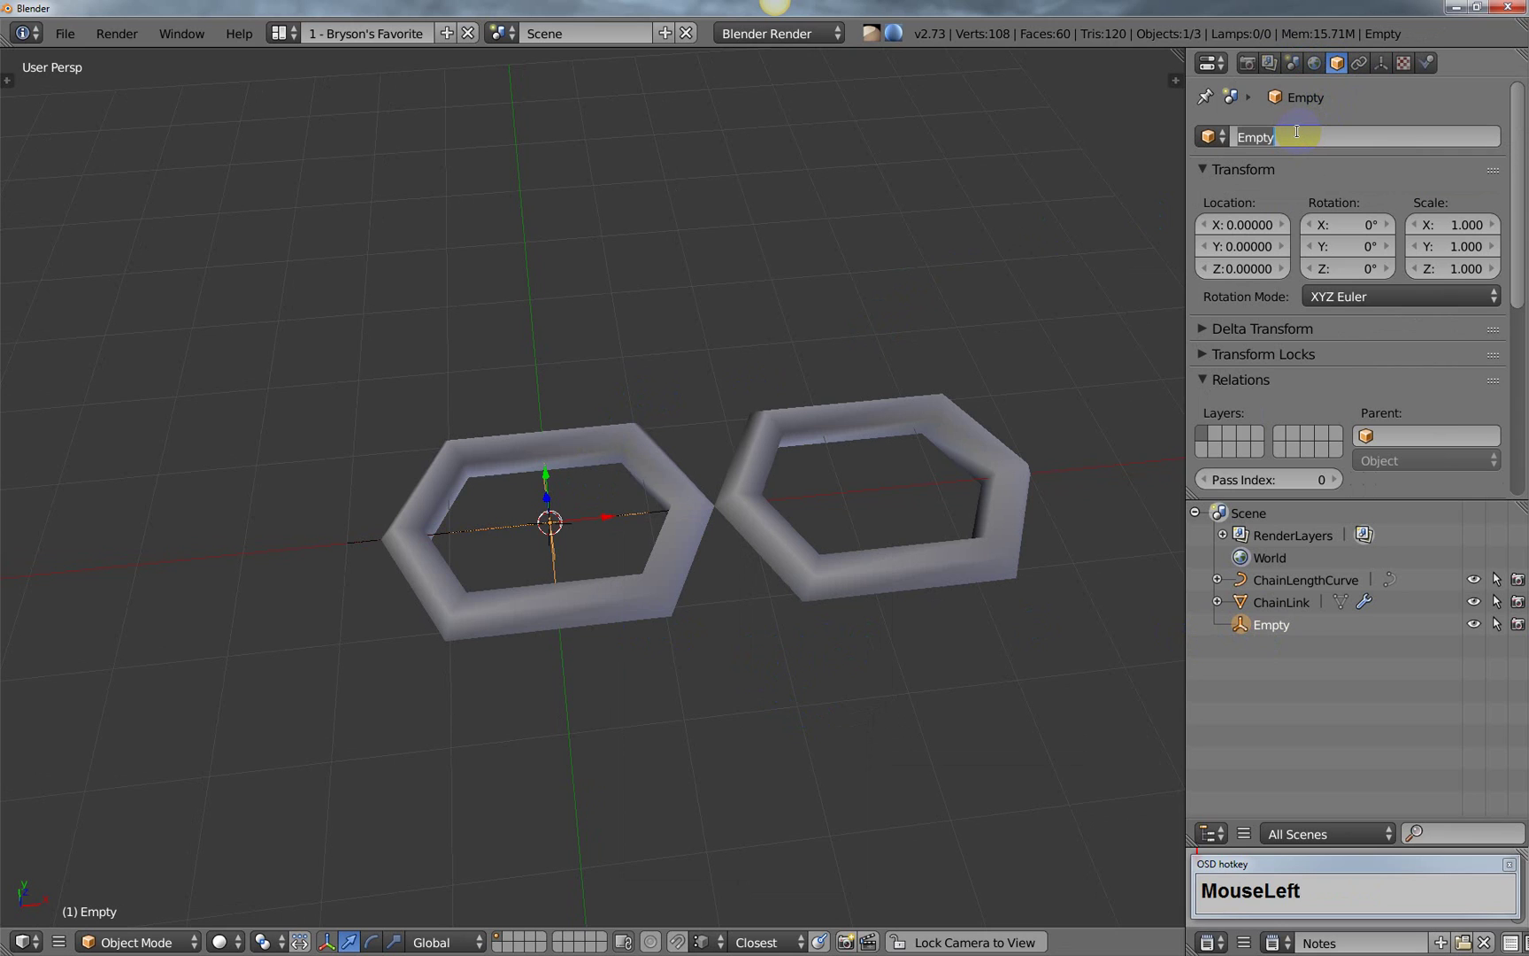
Step: Rename the empty to RotateLink
{"action": "type", "text": "RotateL"}
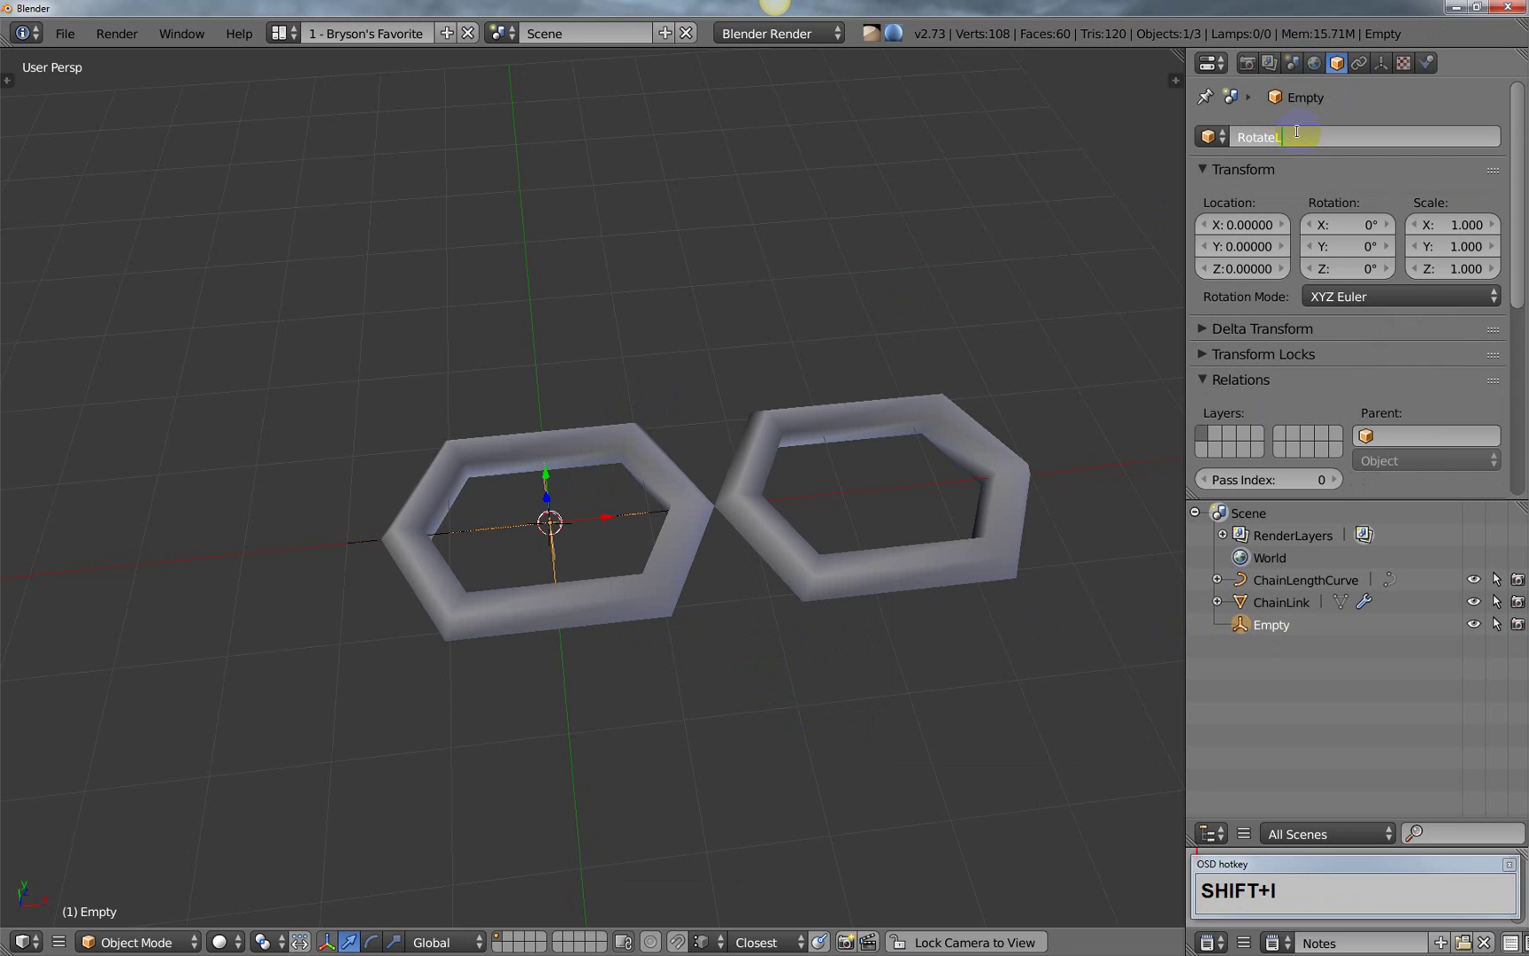
{"action": "type", "text": "ink"}
{"action": "key", "text": "Return"}
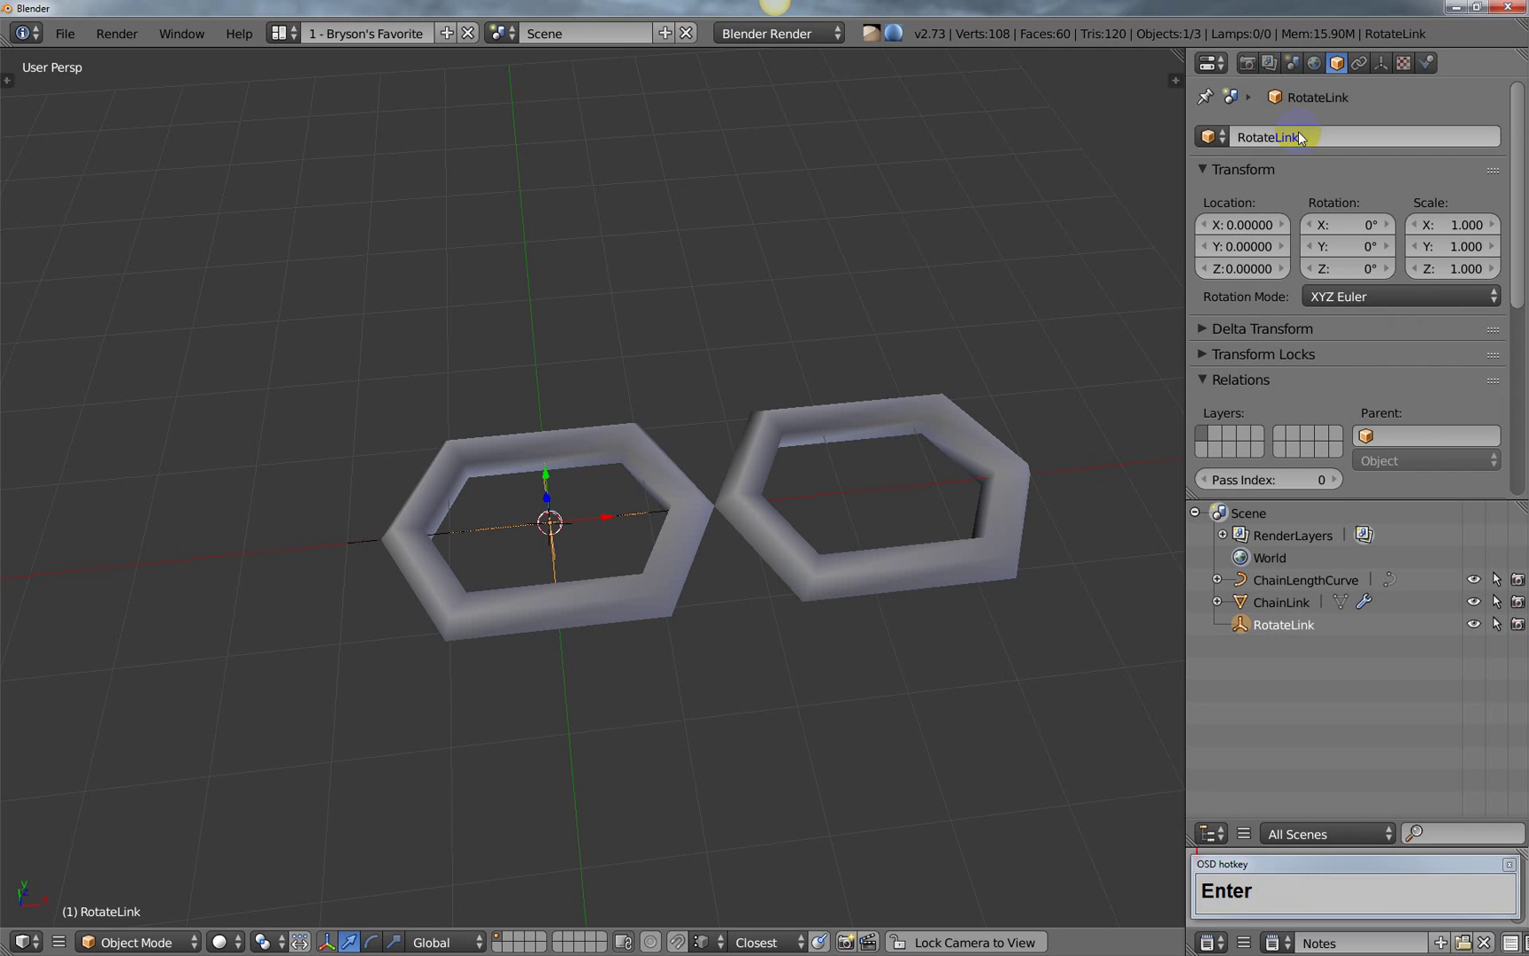
{"action": "left_click", "coordinate": [1298, 135]}
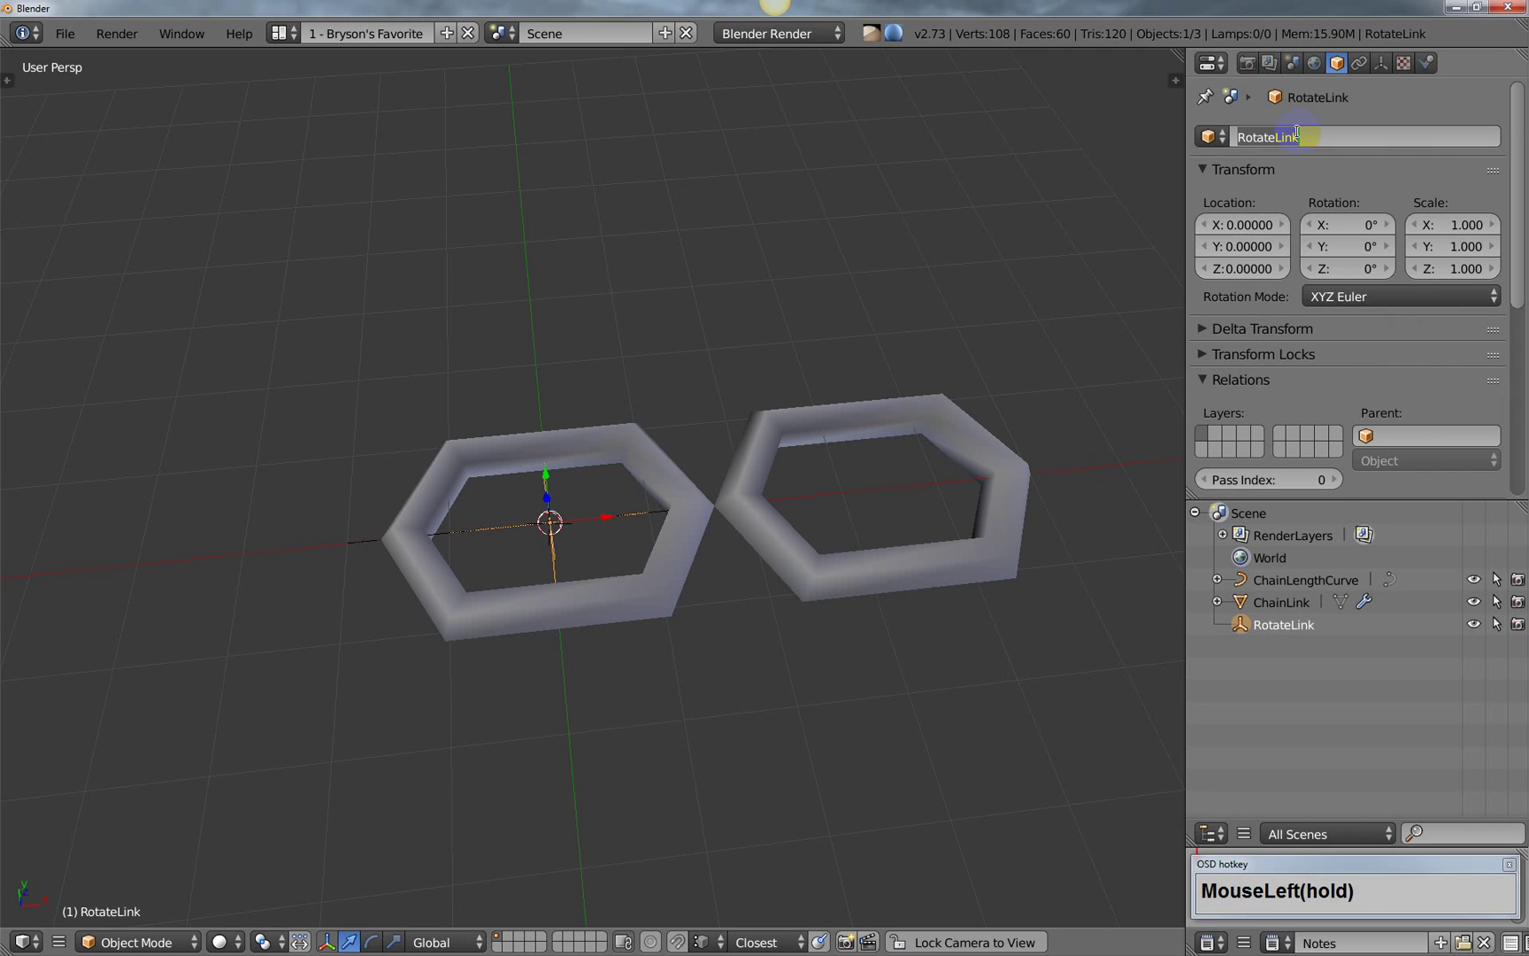
{"action": "key", "text": "ctrl+c"}
{"action": "left_click", "coordinate": [1309, 132]}
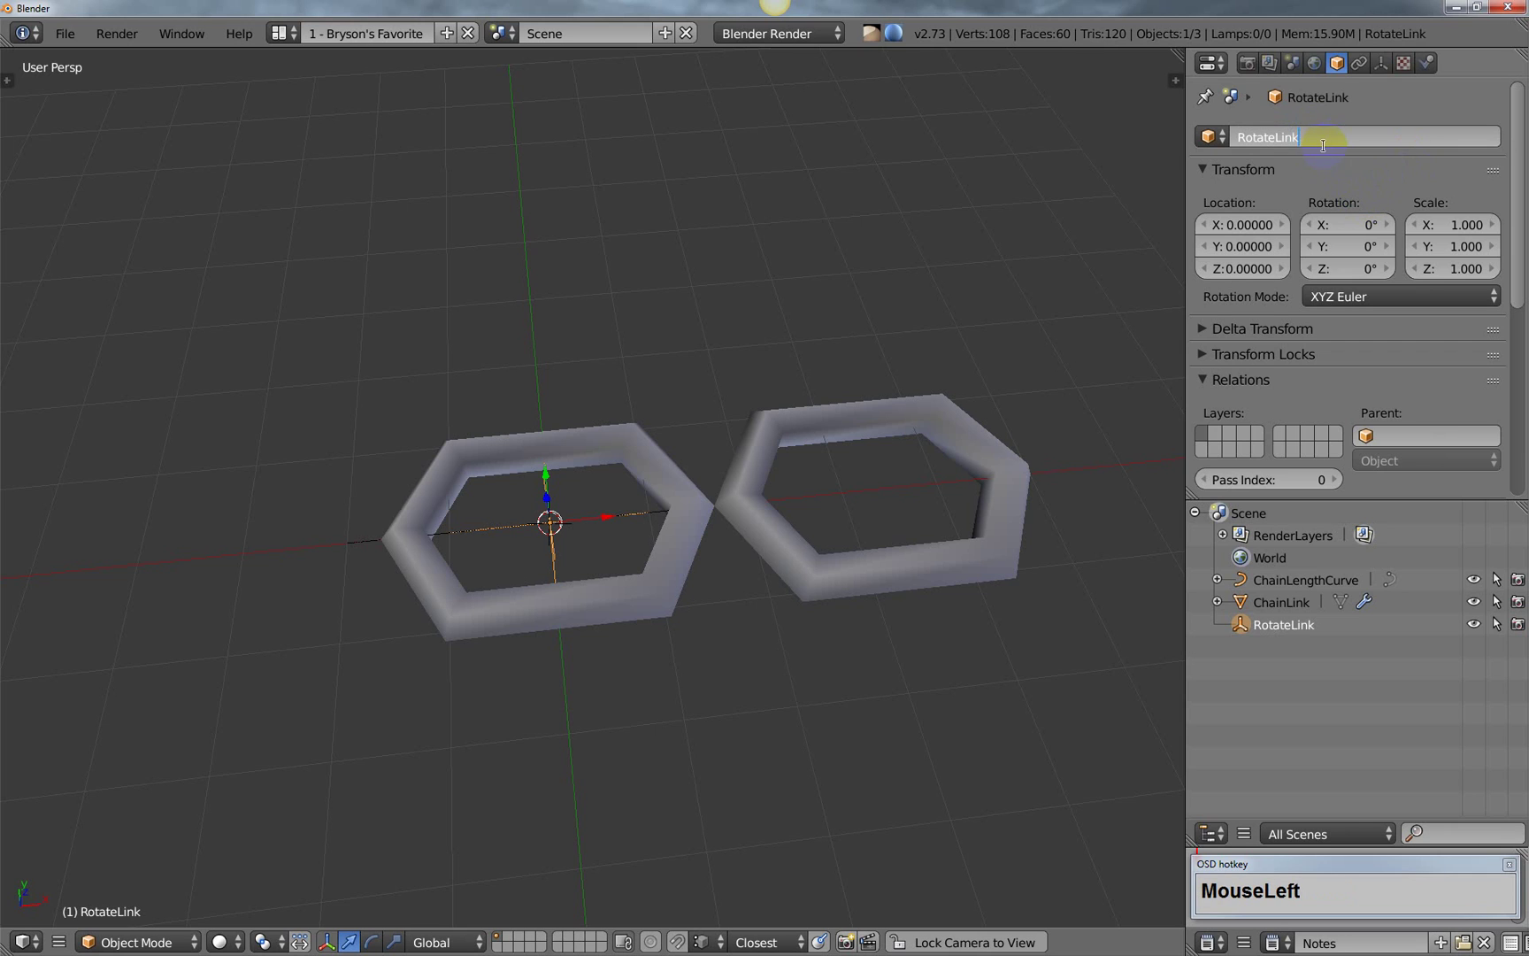
{"action": "left_click_drag", "start_coordinate": [1300, 138], "coordinate": [1277, 151]}
{"action": "left_click", "coordinate": [1340, 68]}
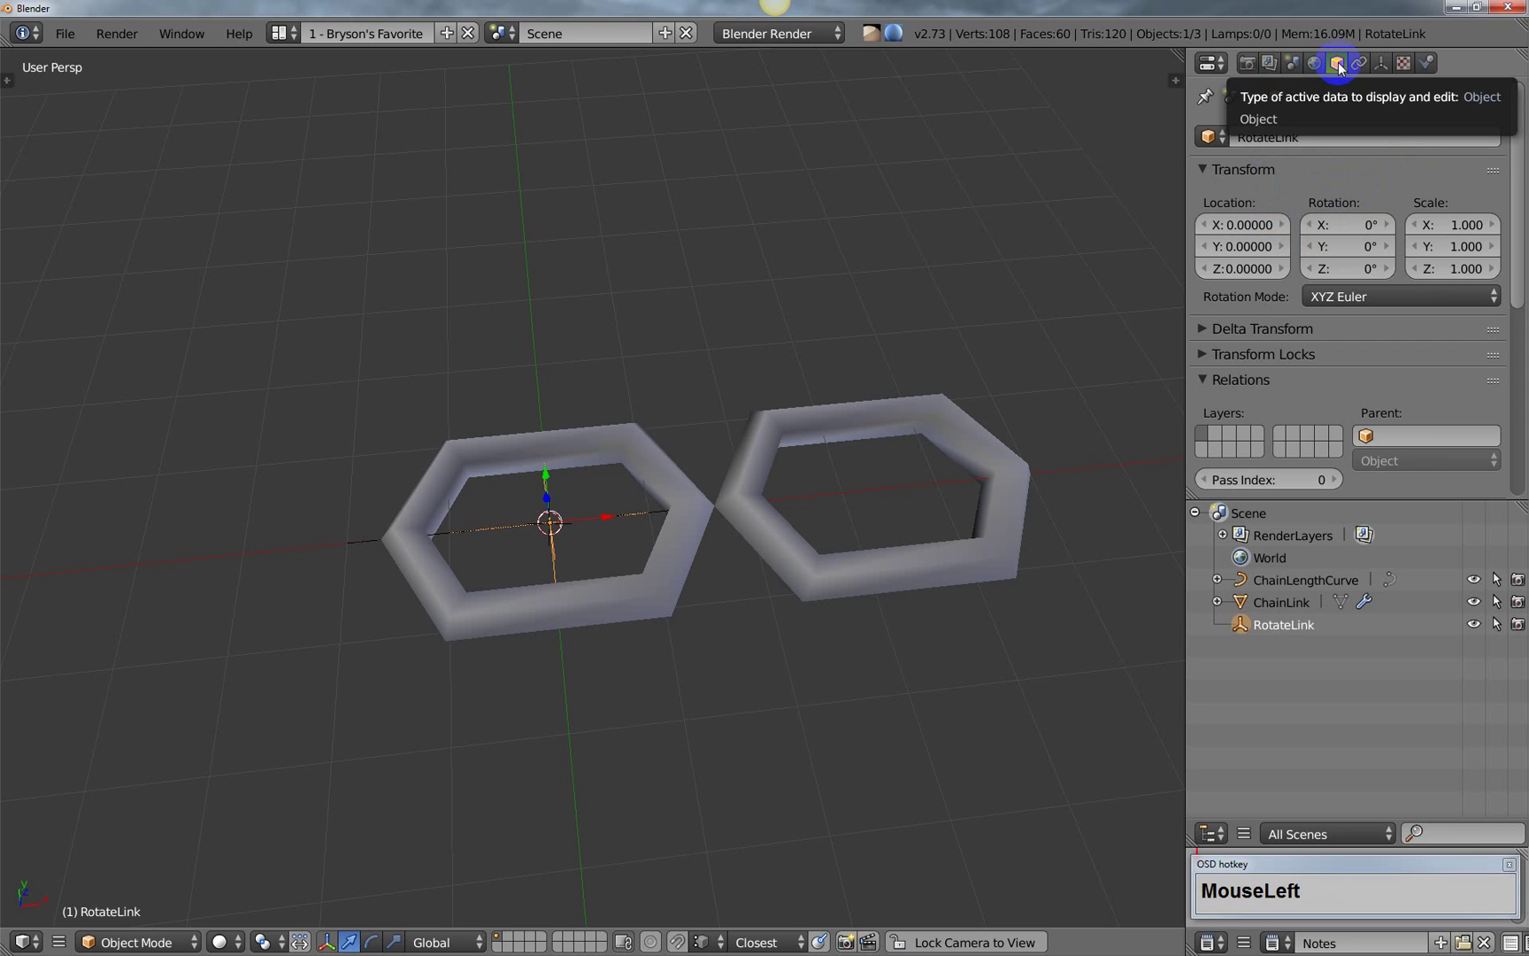
Step: Set the RotateLink empty's X rotation to 90°
{"action": "left_click", "coordinate": [1358, 225]}
{"action": "type", "text": "9"}
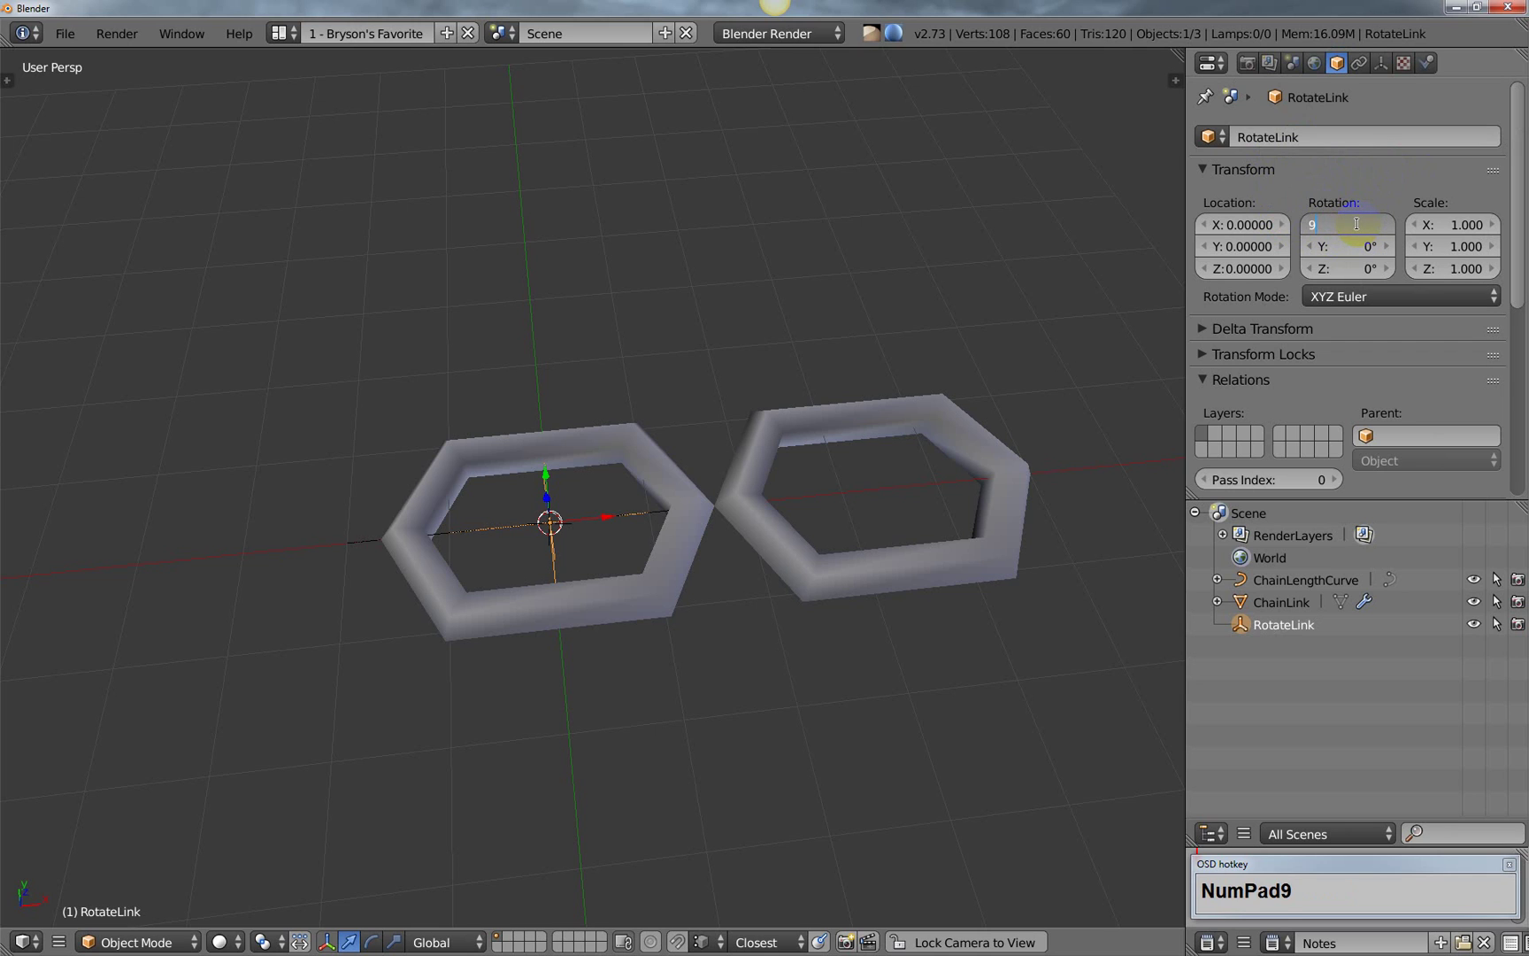
{"action": "type", "text": "0"}
{"action": "key", "text": "Return"}
Step: Set ChainLink's Array modifier Fit Type to Fit Curve using ChainLengthCurve
{"action": "right_click", "coordinate": [578, 448]}
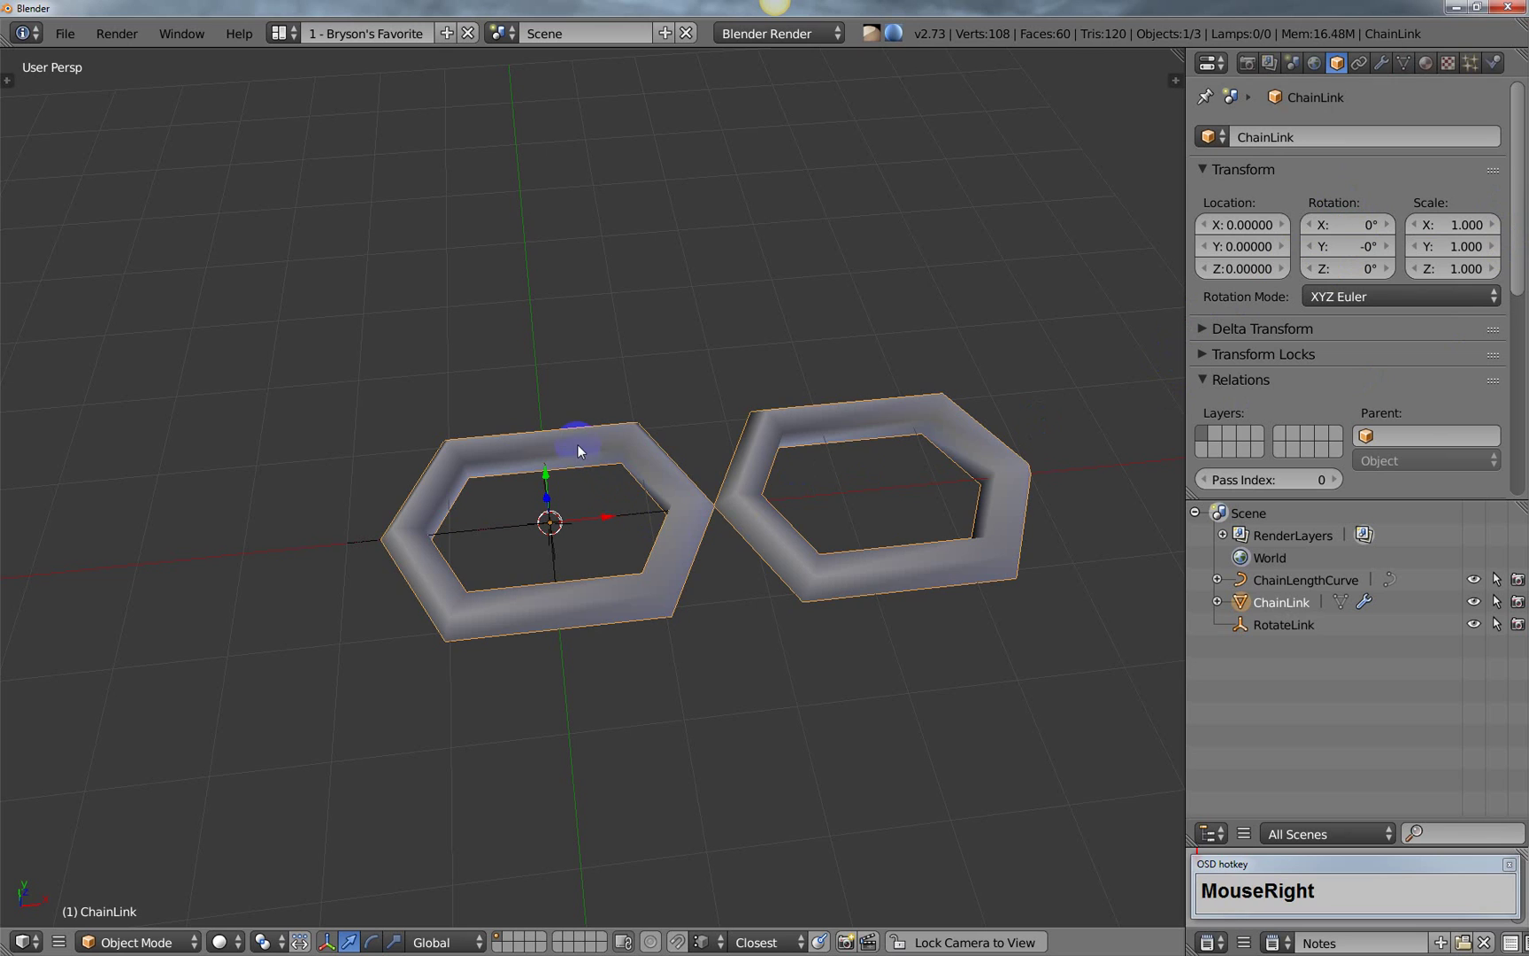
{"action": "left_click", "coordinate": [1382, 65]}
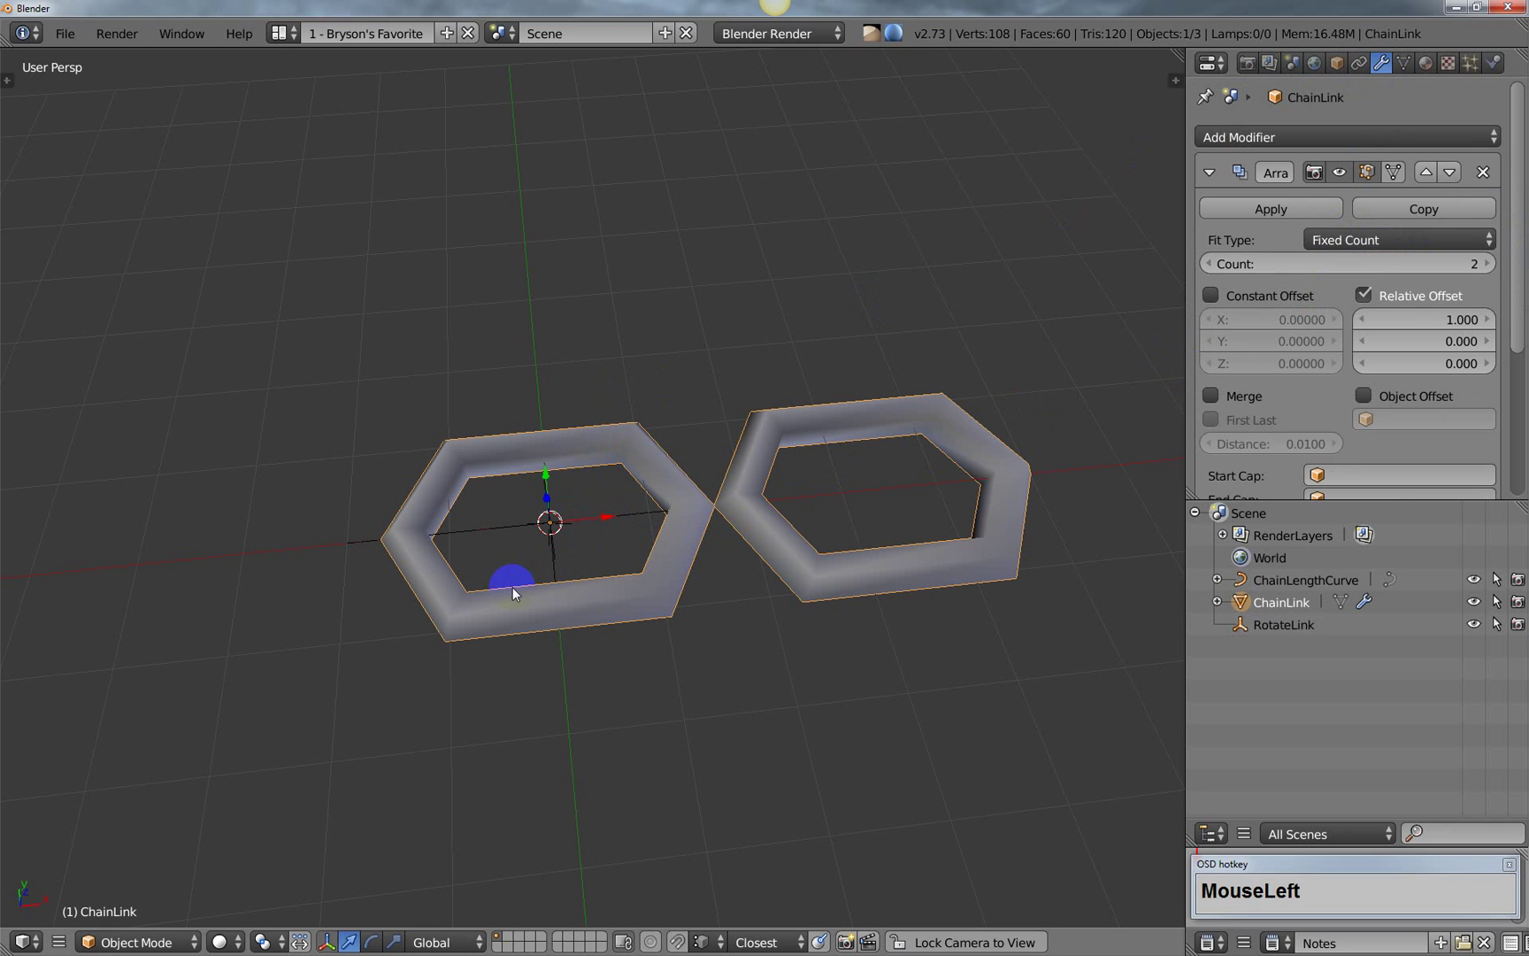
{"action": "middle_click_drag", "start_coordinate": [512, 587], "coordinate": [478, 621], "text": "shift"}
{"action": "scroll", "coordinate": [427, 547], "scroll_direction": "down", "scroll_amount": 2}
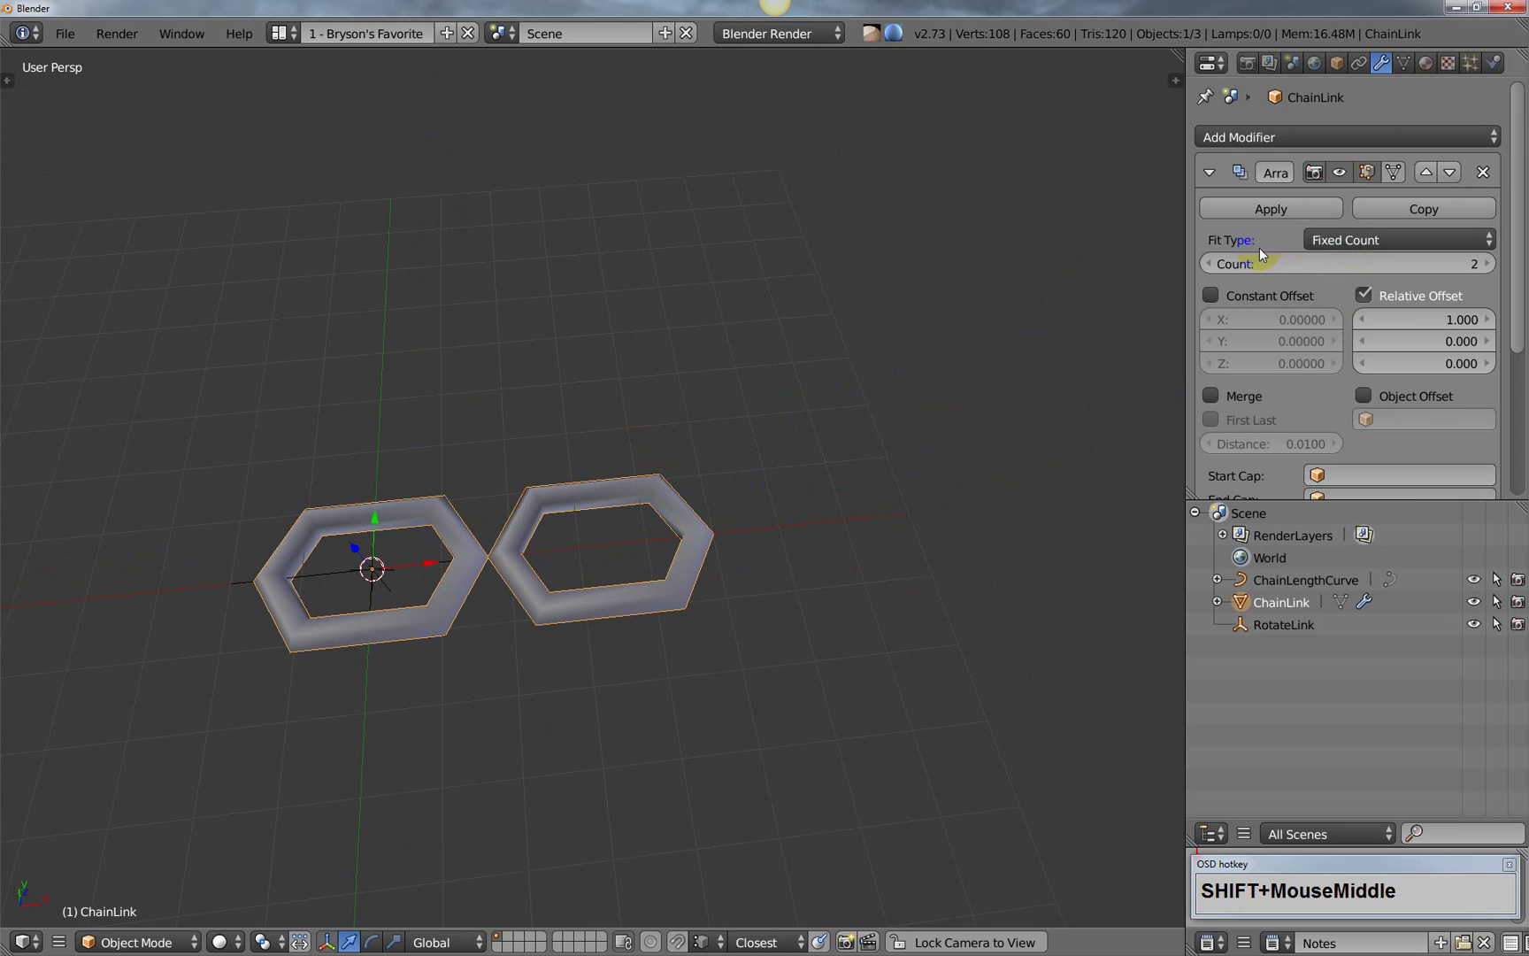
{"action": "left_click", "coordinate": [1310, 245]}
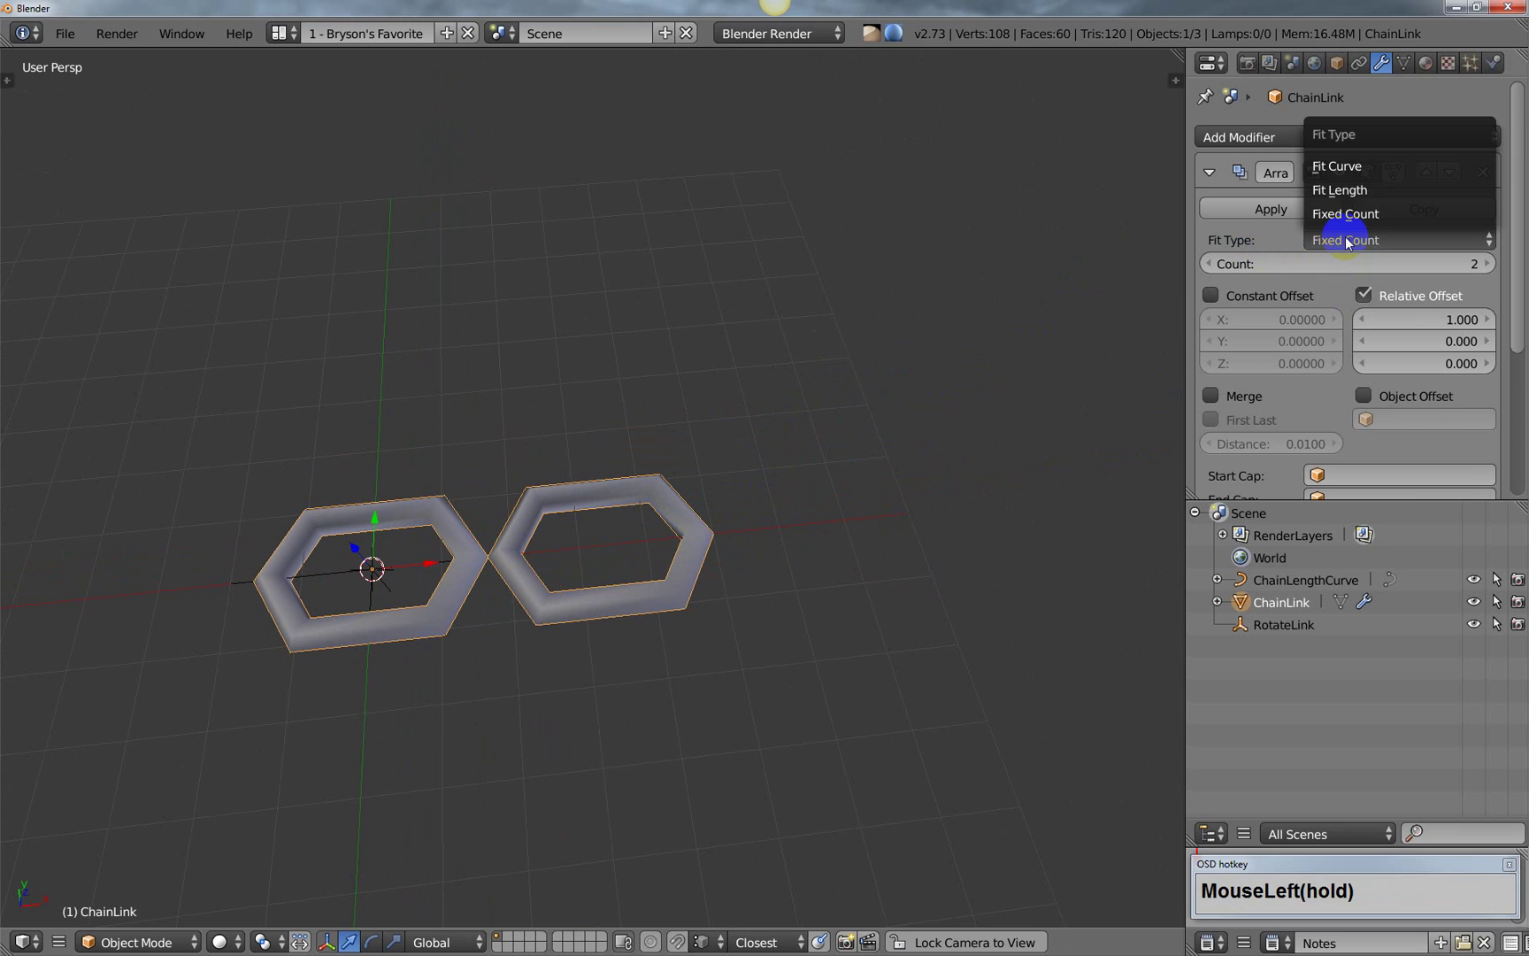
{"action": "left_click", "coordinate": [1351, 167]}
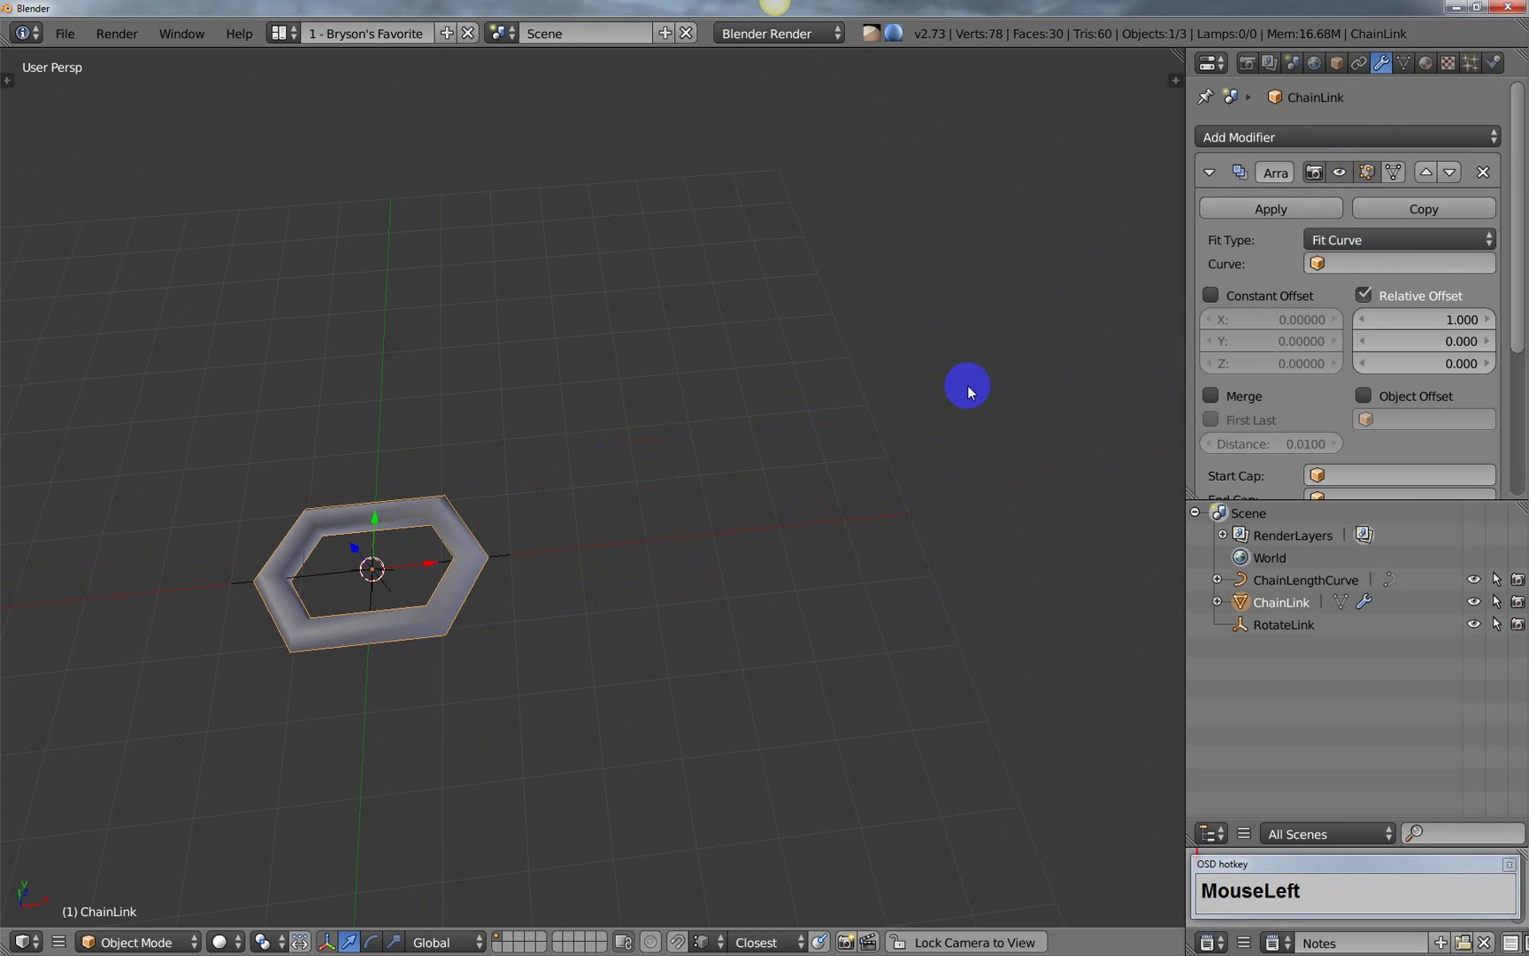
{"action": "left_click", "coordinate": [1332, 263]}
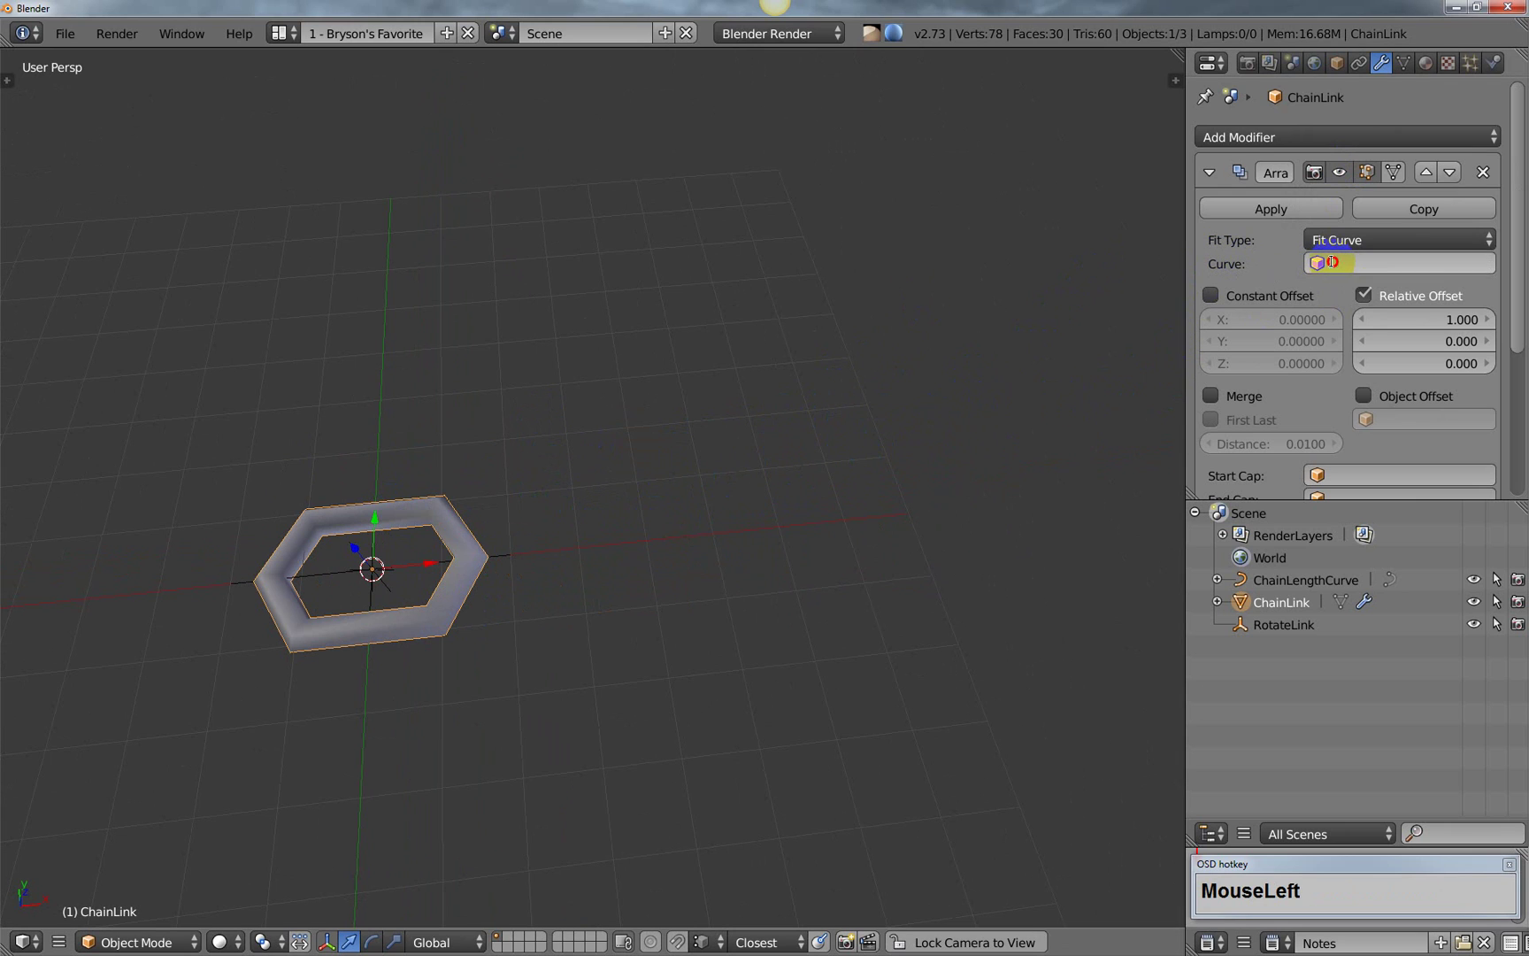
{"action": "left_click", "coordinate": [1325, 294]}
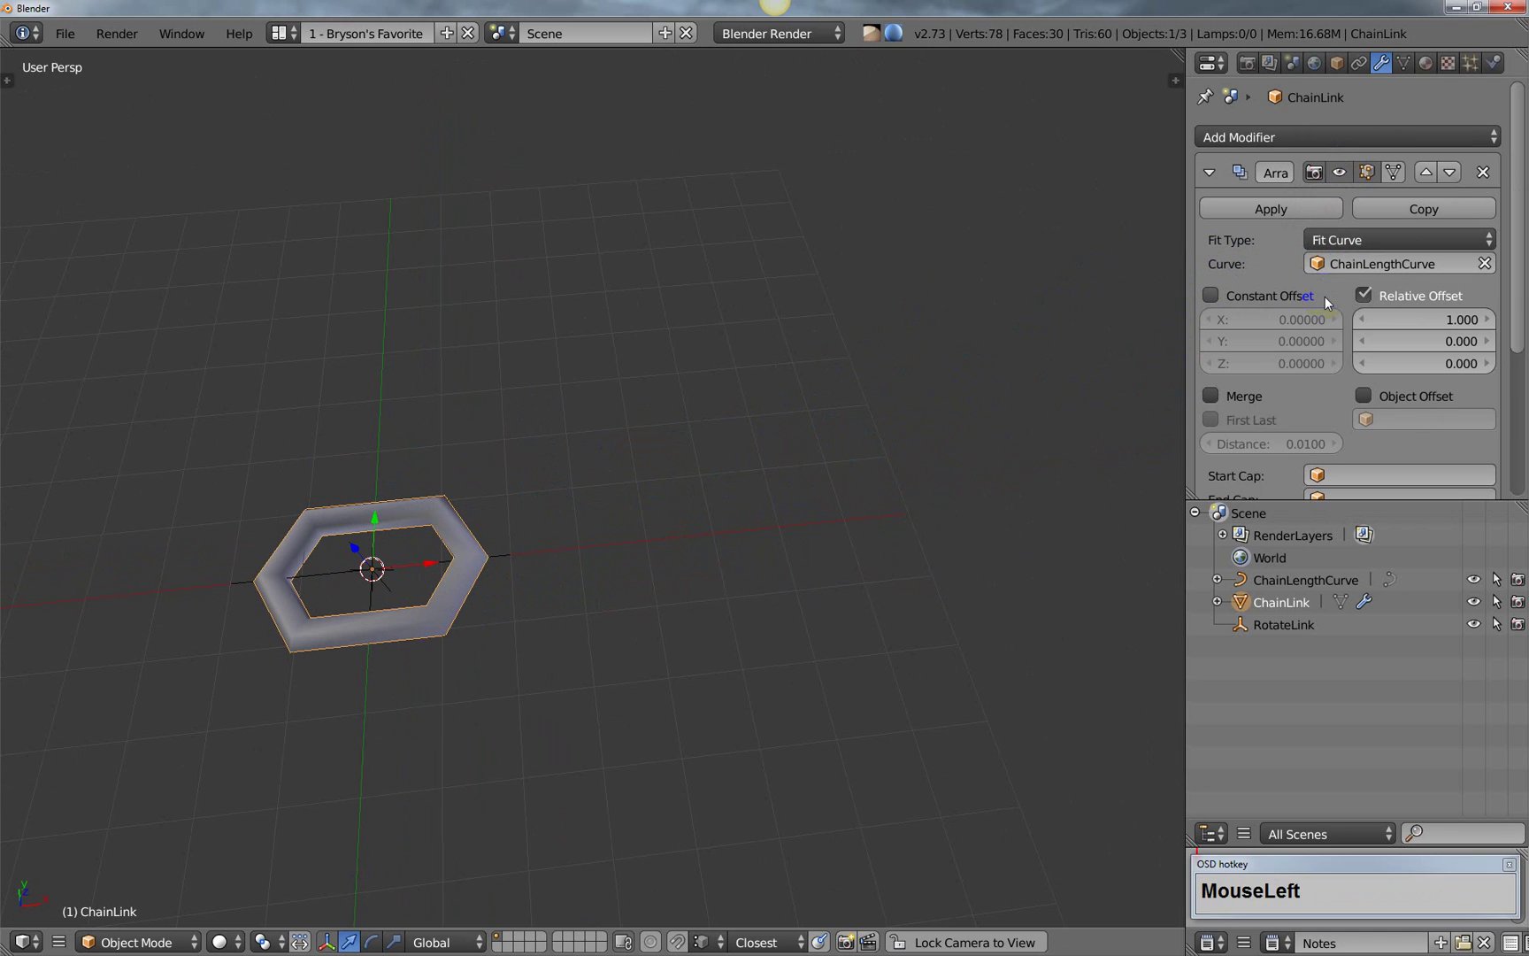
{"action": "scroll", "coordinate": [1425, 328], "scroll_direction": "down", "scroll_amount": 1}
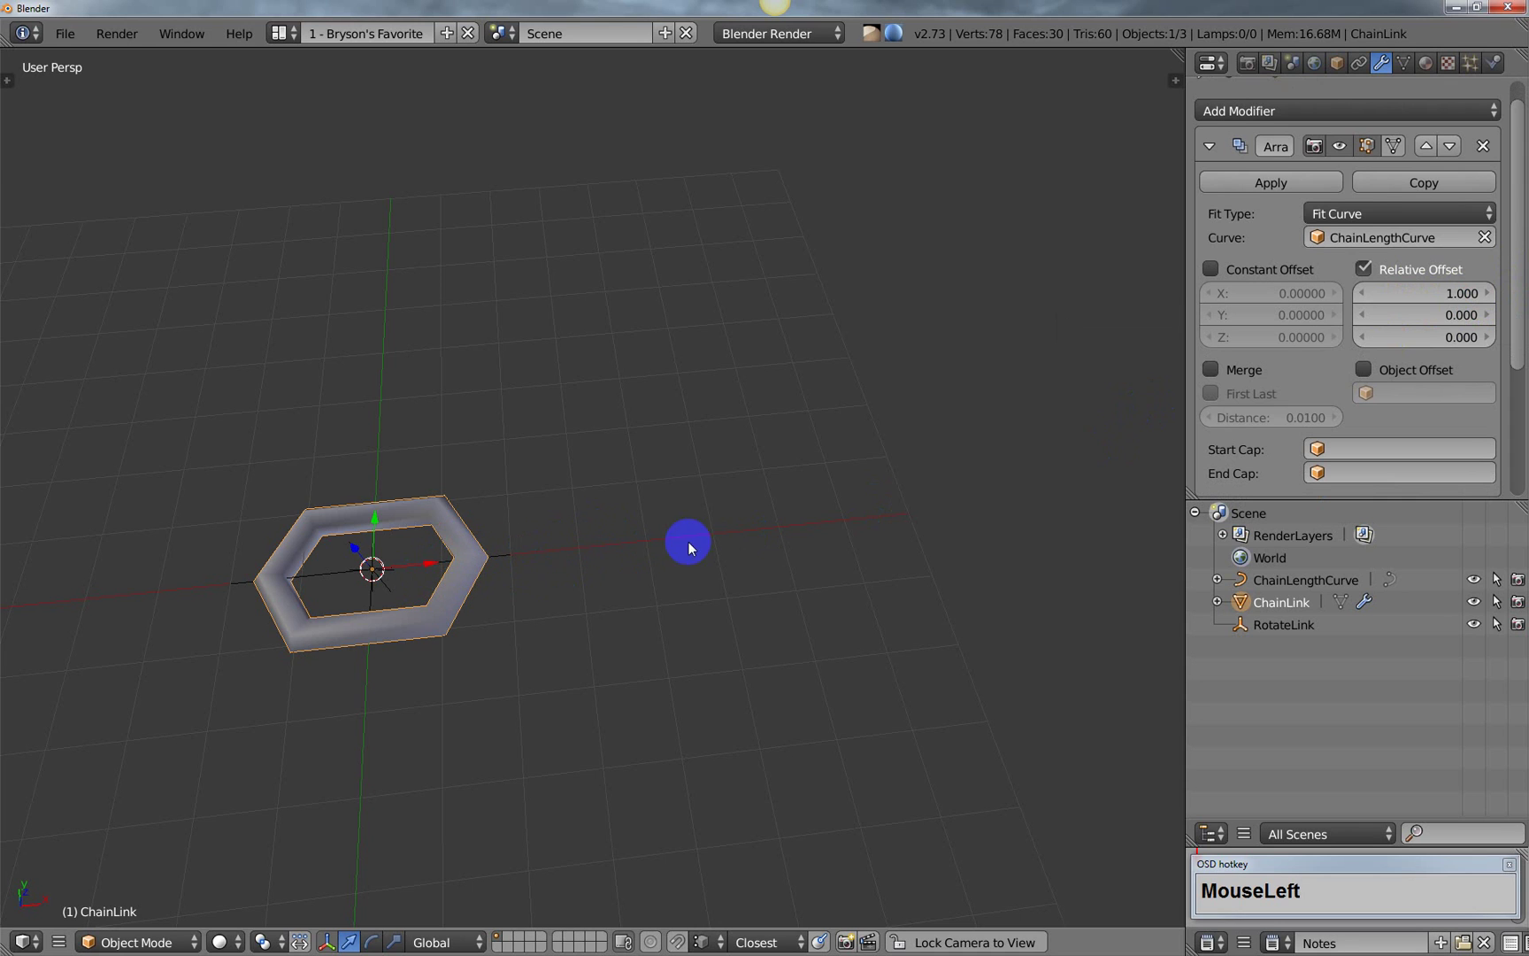
Step: Set the Array's relative X offset to 1.65
{"action": "left_click", "coordinate": [1459, 292]}
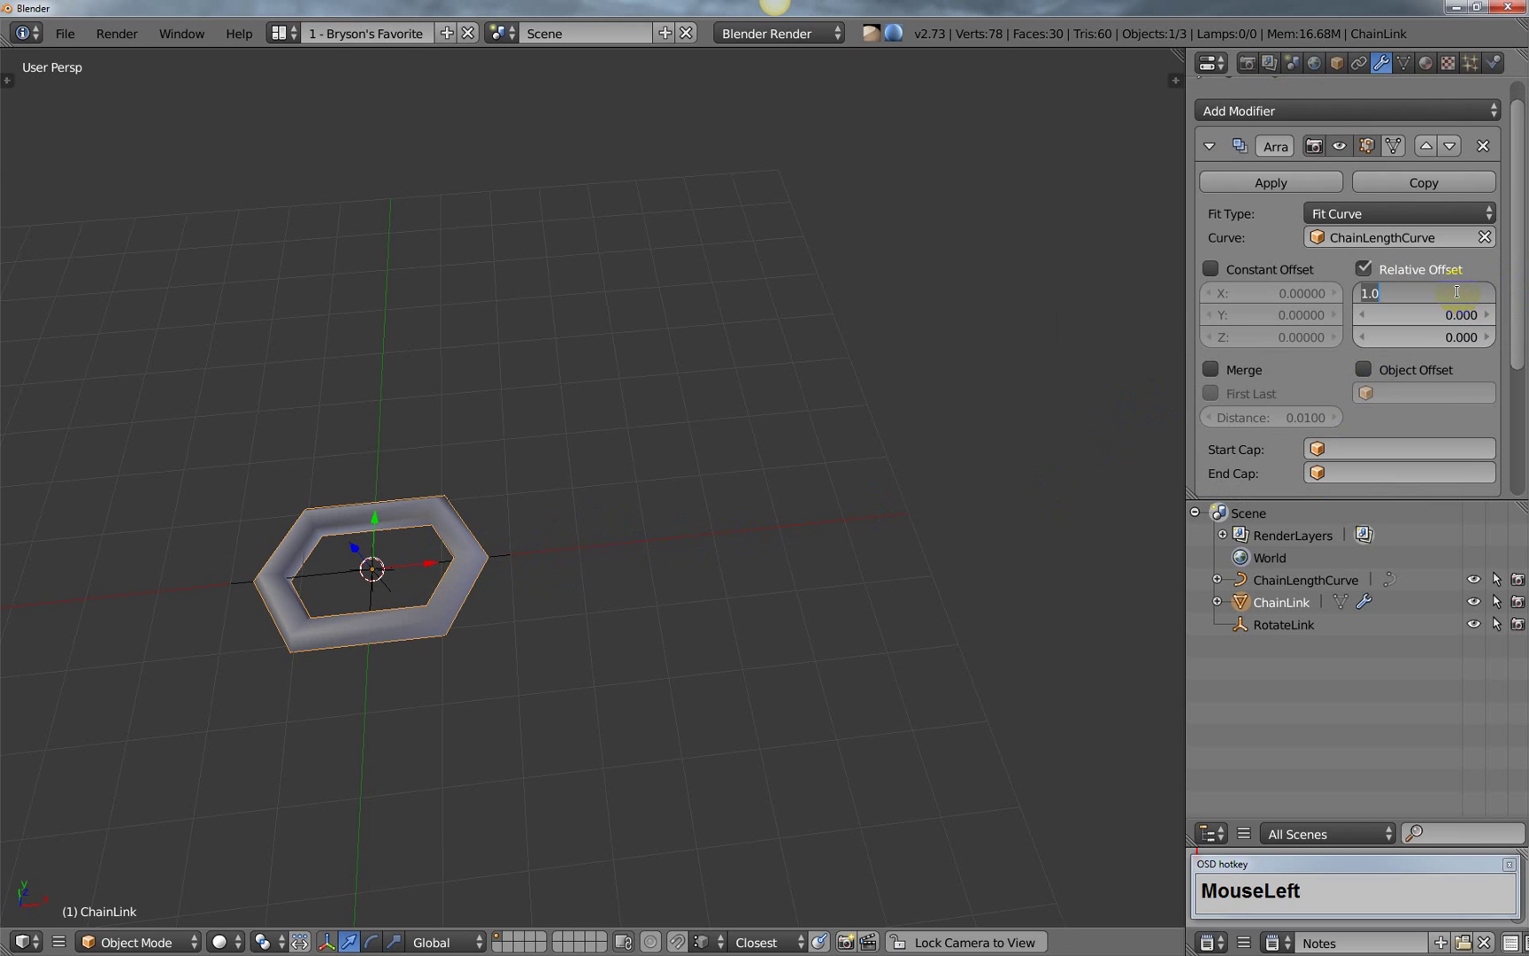
{"action": "type", "text": "1.65"}
{"action": "key", "text": "Return"}
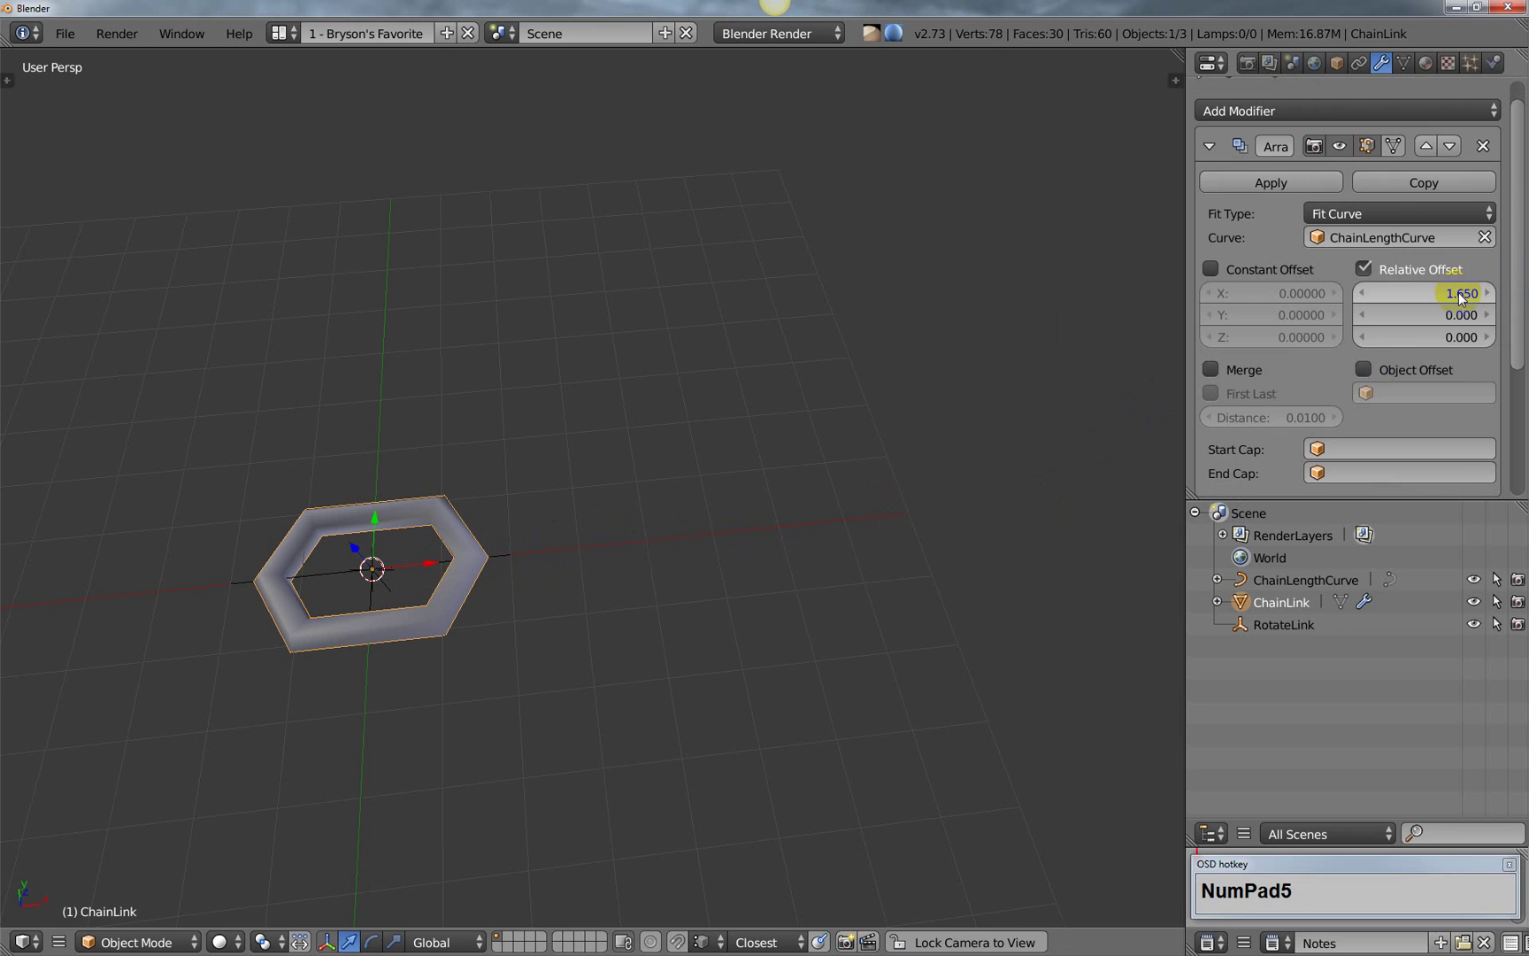
Step: Move ChainLengthCurve's end point along X in Edit Mode to lengthen the curve
{"action": "right_click", "coordinate": [511, 570]}
{"action": "right_click", "coordinate": [512, 554]}
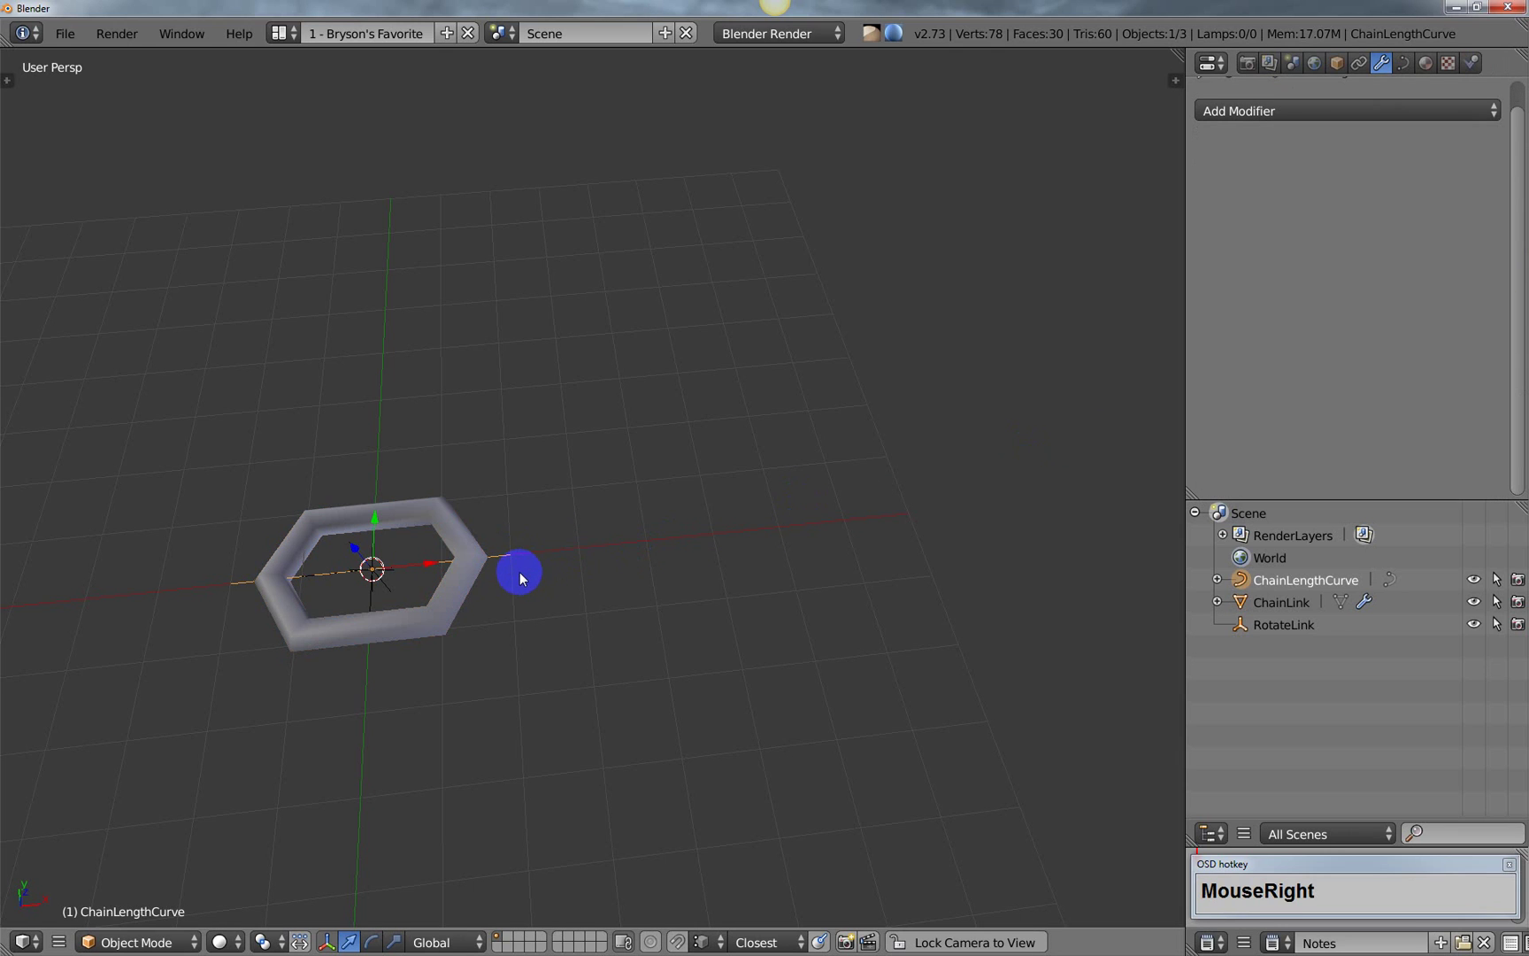
{"action": "key", "text": "Tab"}
{"action": "right_click", "coordinate": [510, 554]}
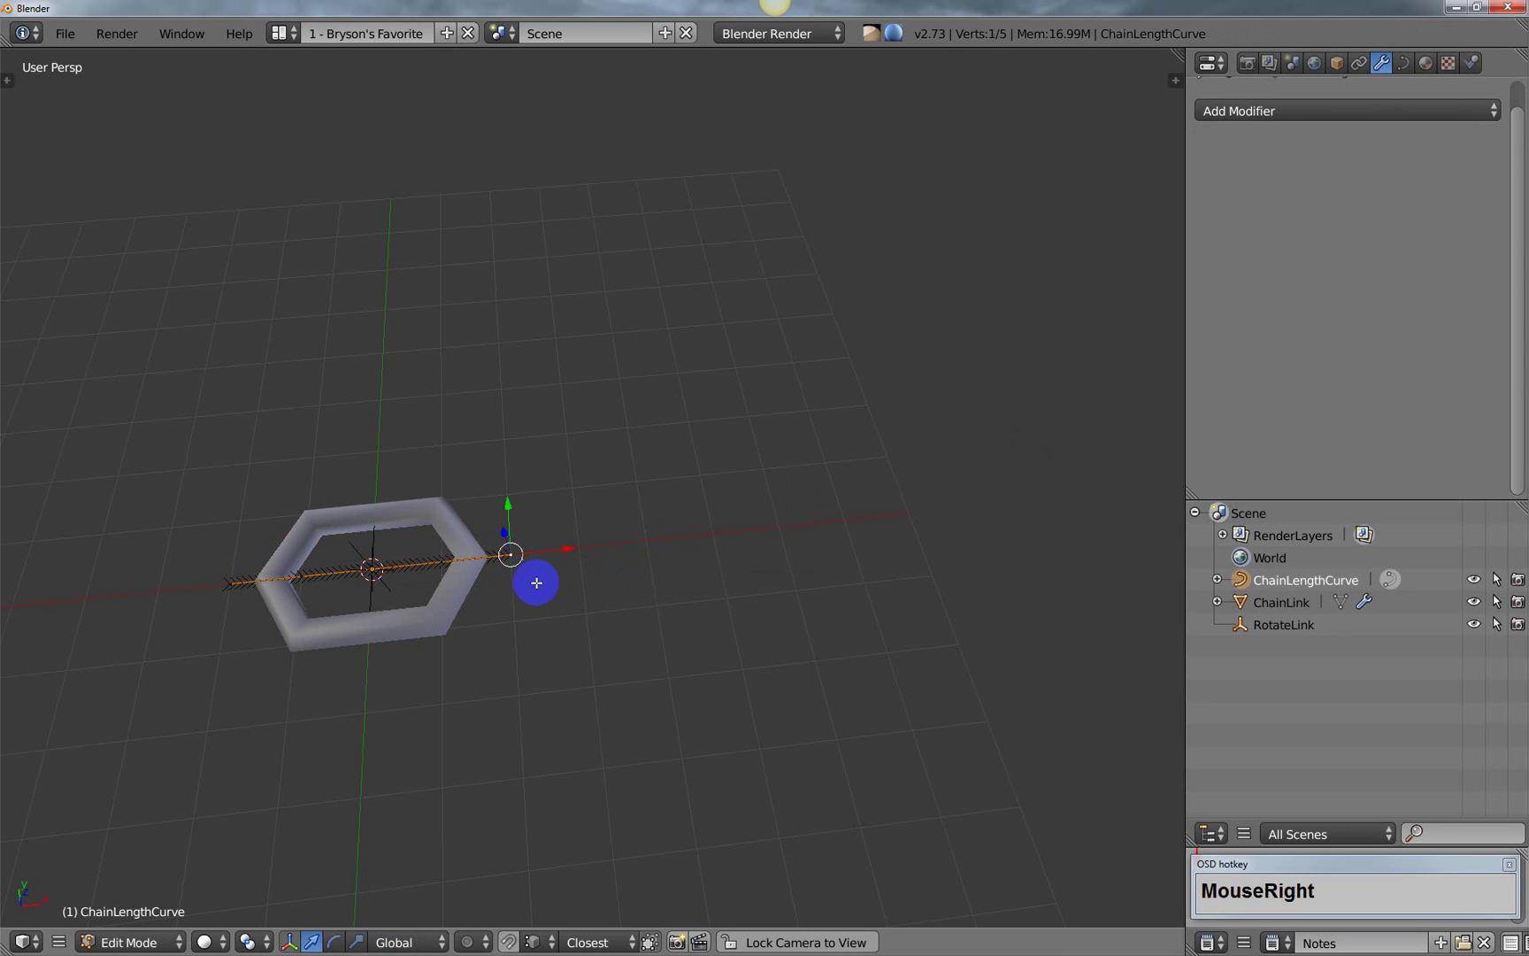
{"action": "key", "text": "g"}
{"action": "key", "text": "x"}
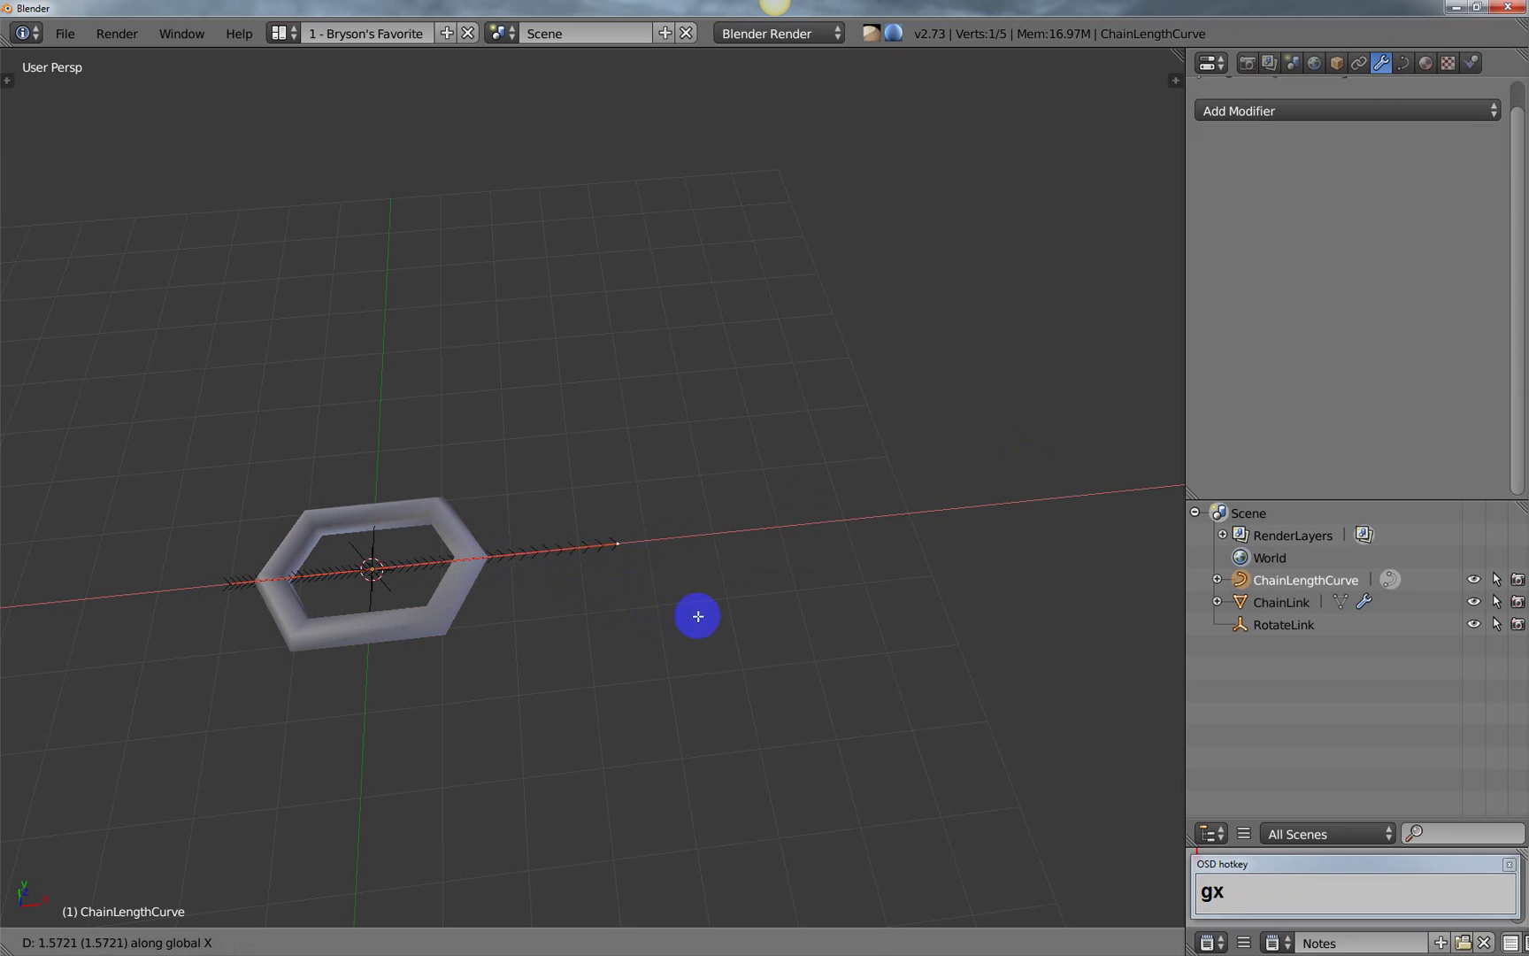
{"action": "left_click", "coordinate": [832, 596]}
{"action": "key", "text": "Tab"}
Step: Reselect ChainLink and tighten the relative X offset to 0.68 so links overlap
{"action": "right_click", "coordinate": [450, 571]}
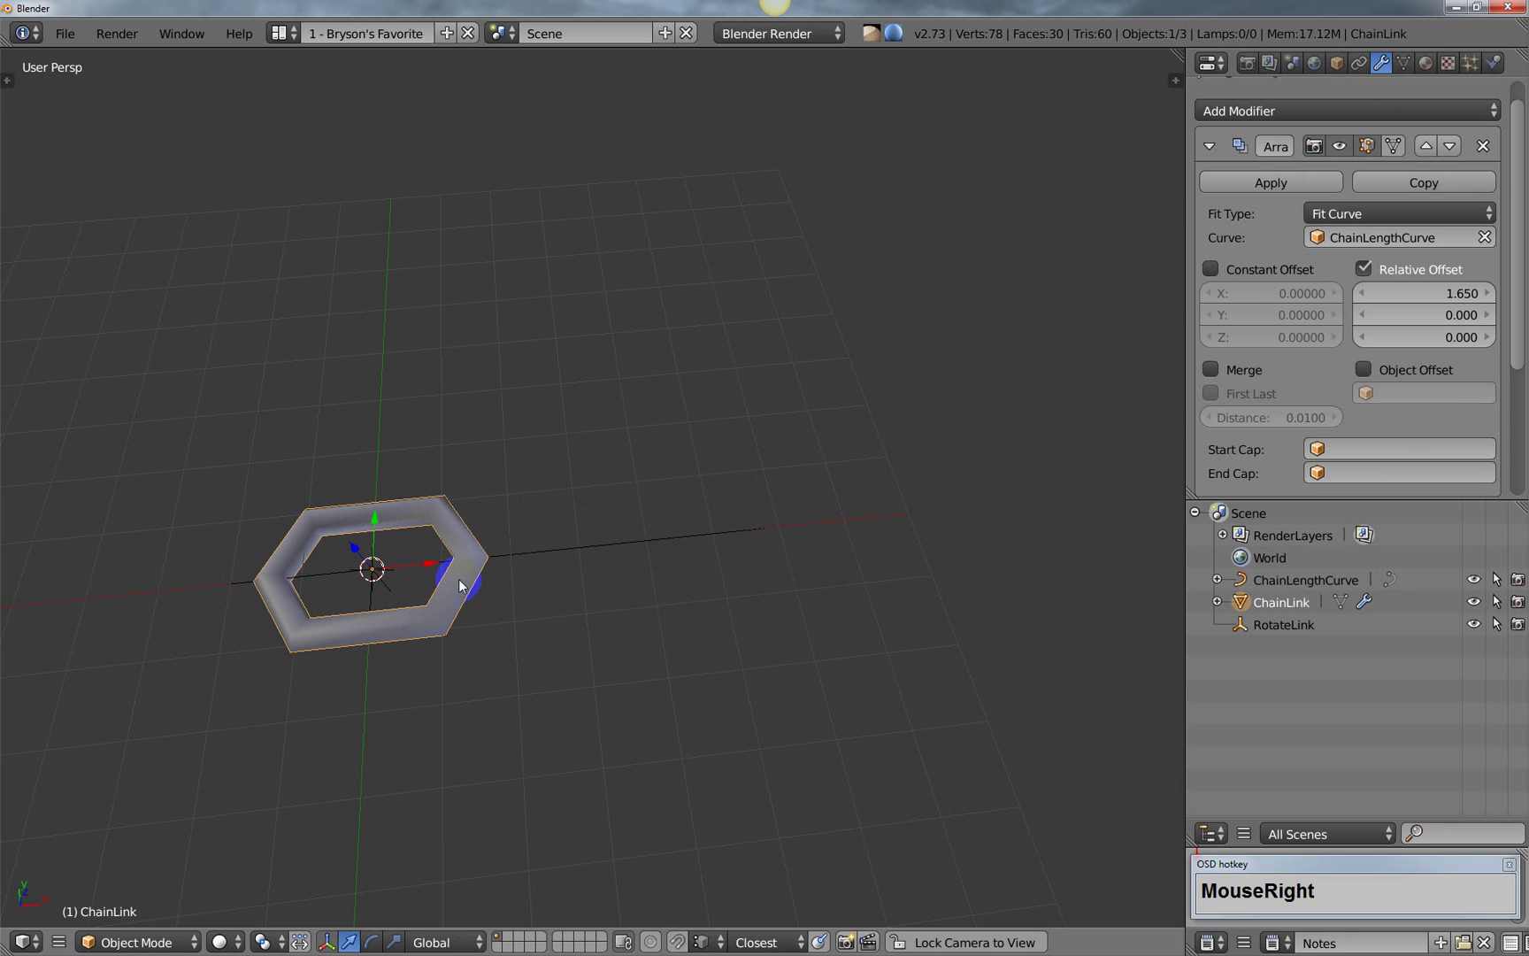
{"action": "left_click", "coordinate": [1456, 295]}
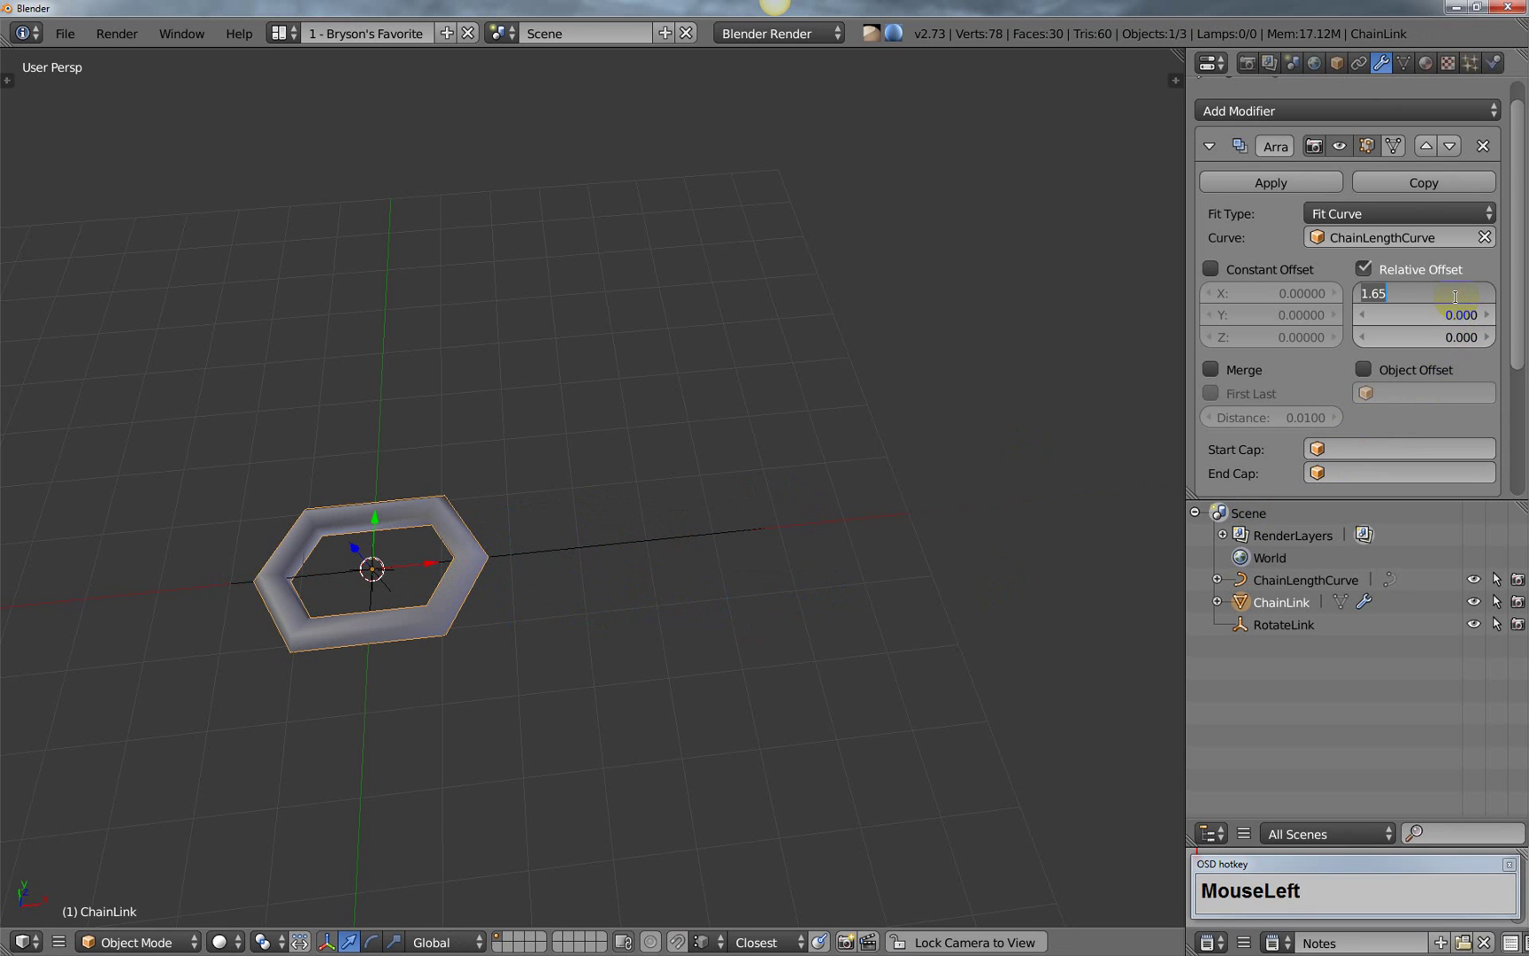
{"action": "type", "text": ".65"}
{"action": "key", "text": "Return"}
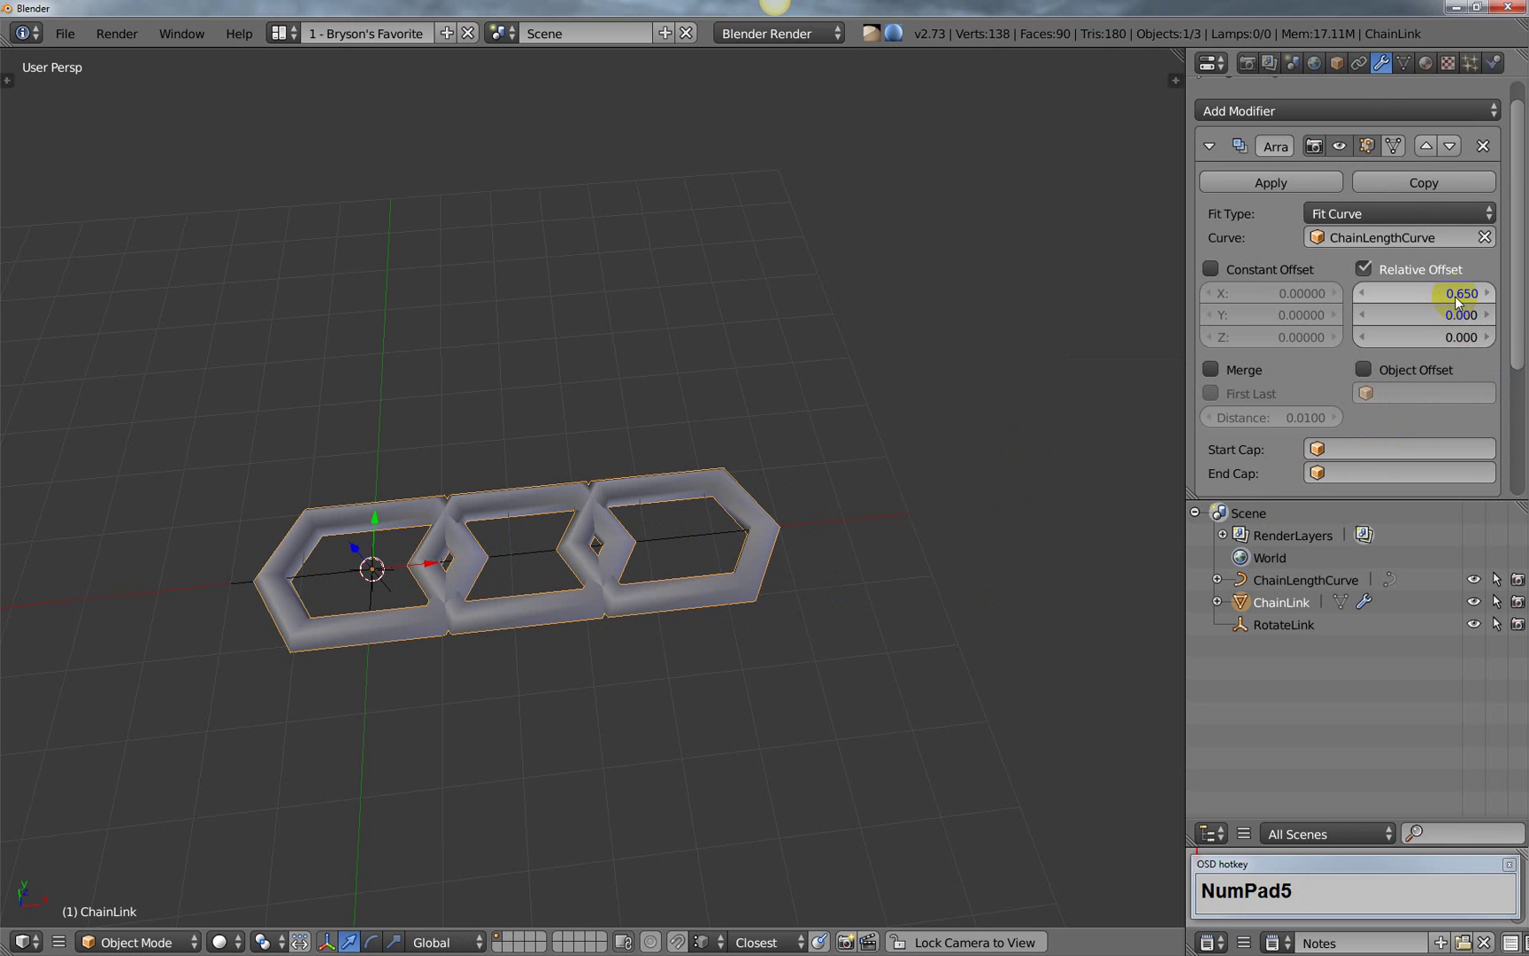
{"action": "left_click", "coordinate": [1458, 295]}
{"action": "left_click_drag", "start_coordinate": [1456, 294], "coordinate": [1454, 302]}
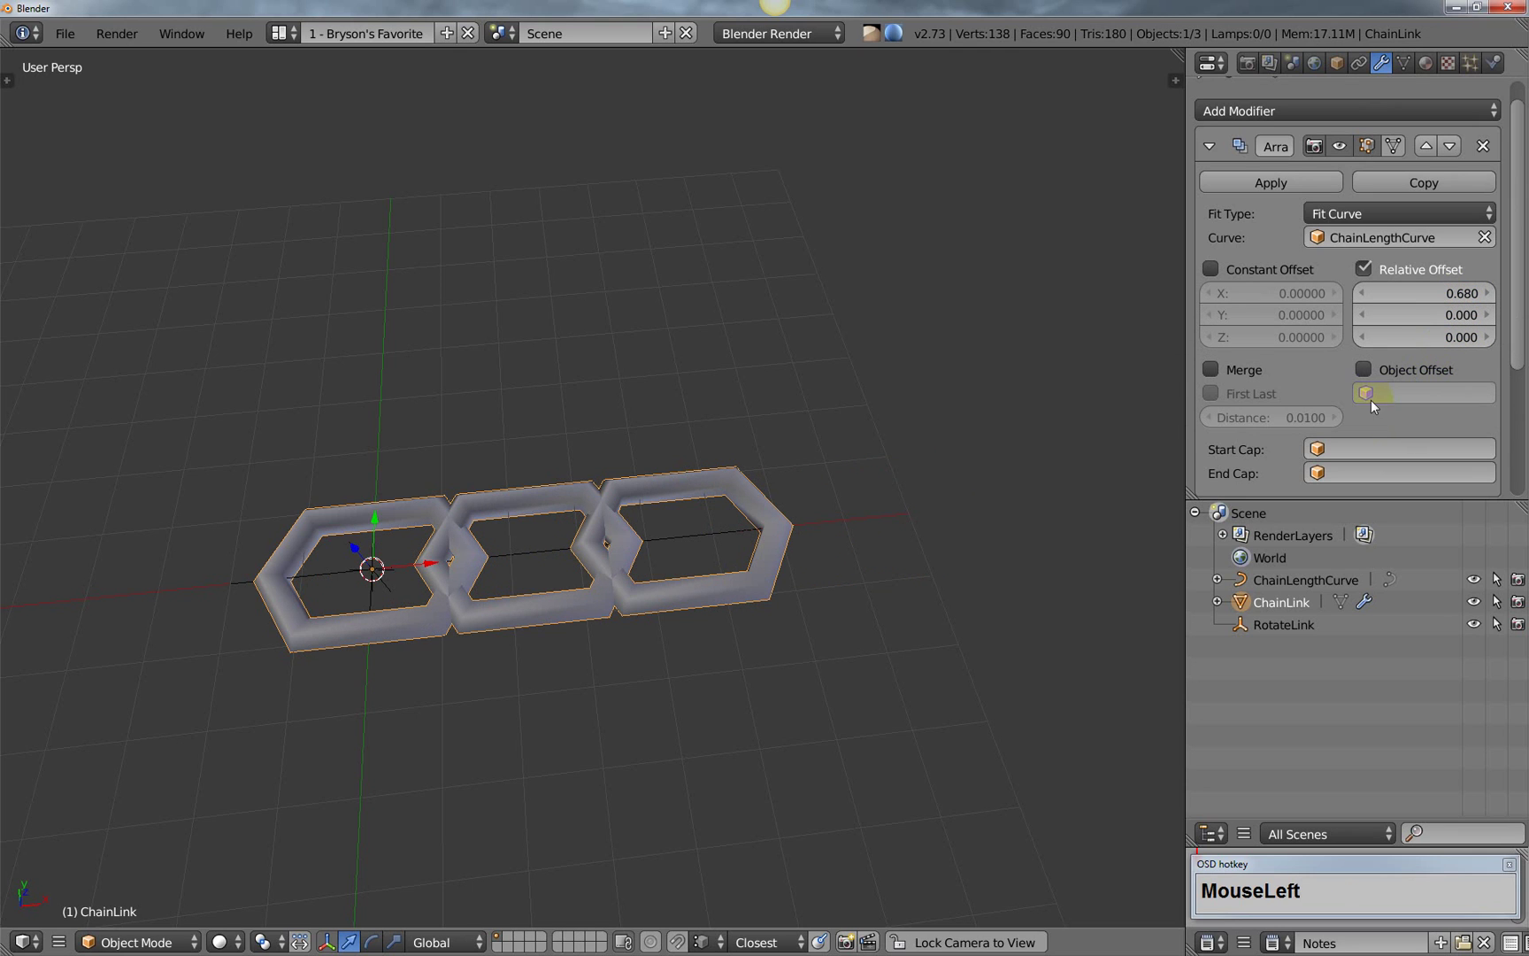
Step: Enable the Array's Object Offset using RotateLink to turn alternate links 90°
{"action": "left_click", "coordinate": [1365, 369]}
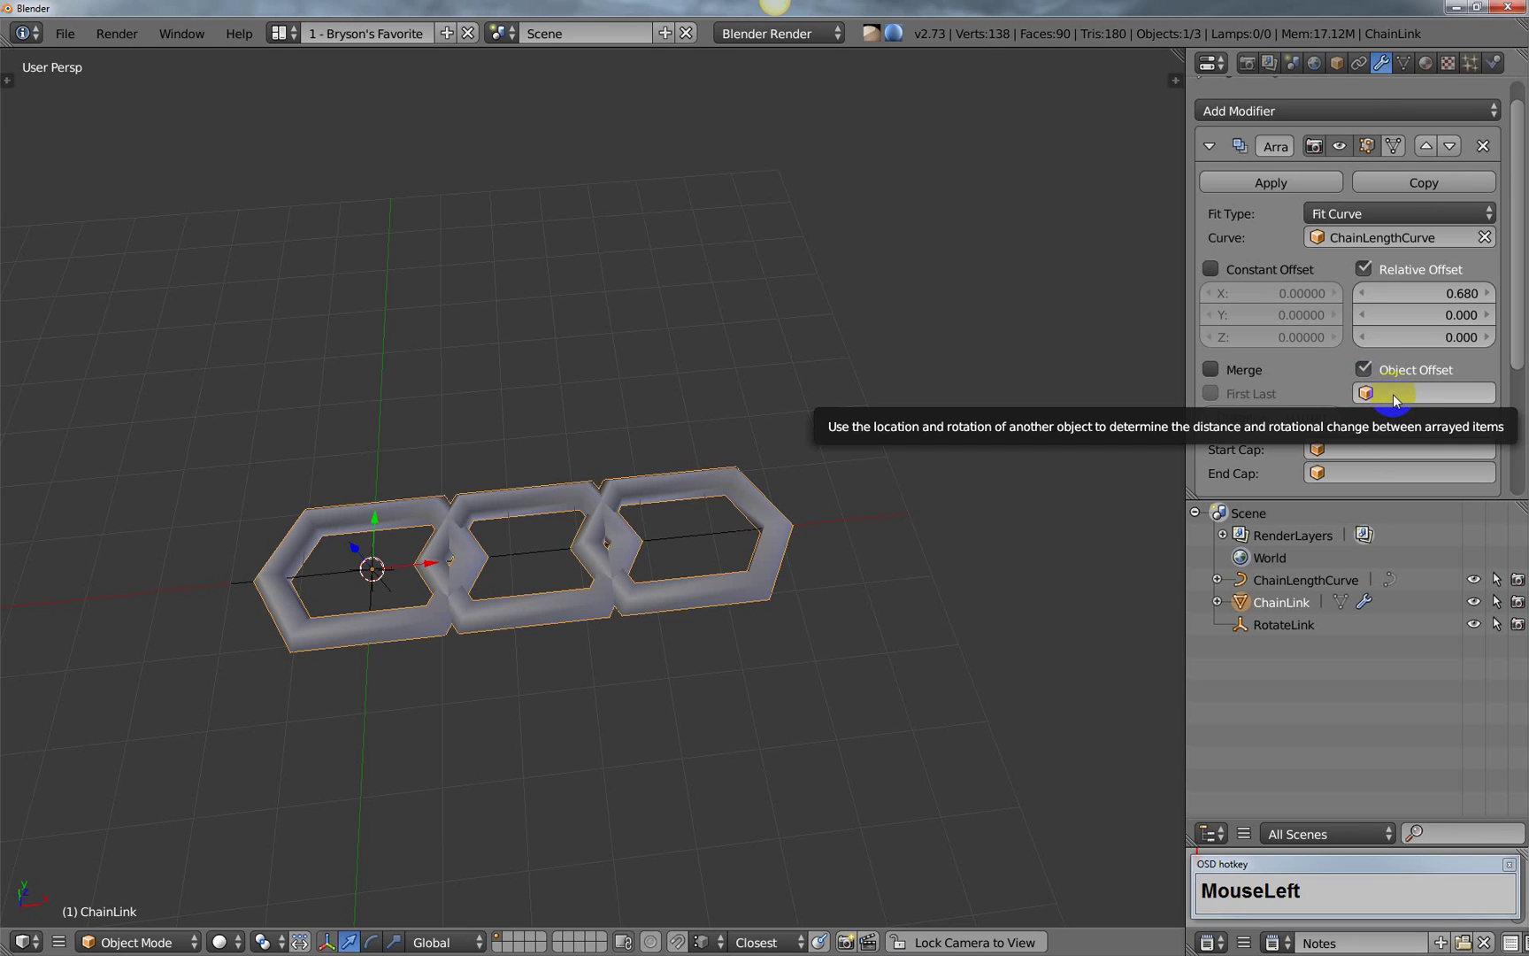
{"action": "left_click", "coordinate": [1393, 395]}
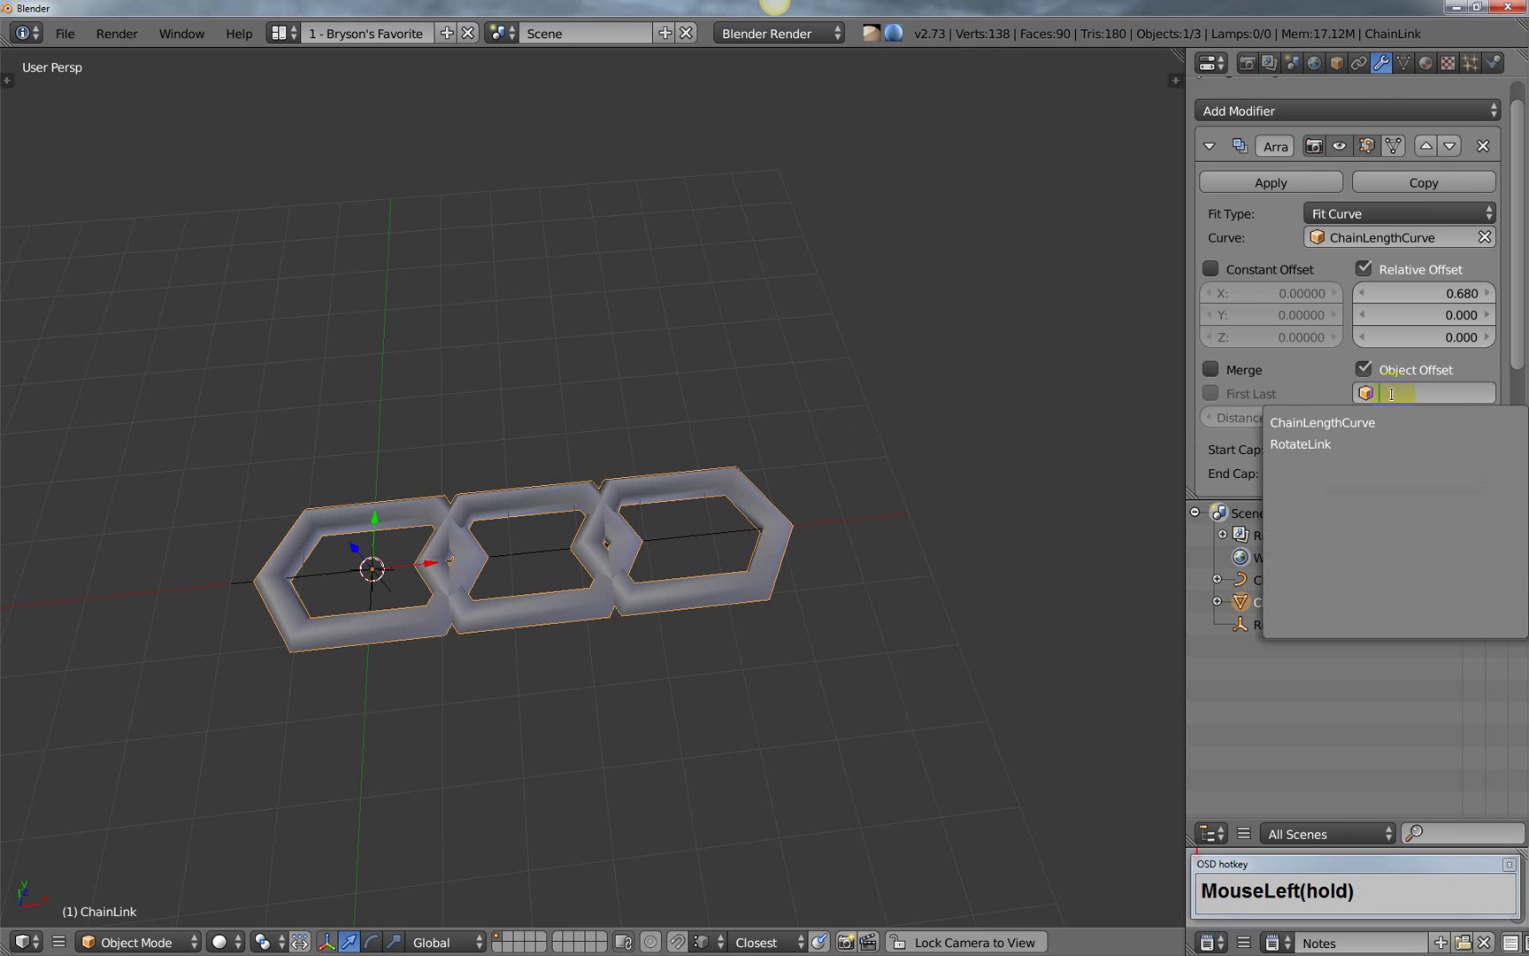
{"action": "left_click", "coordinate": [1322, 447]}
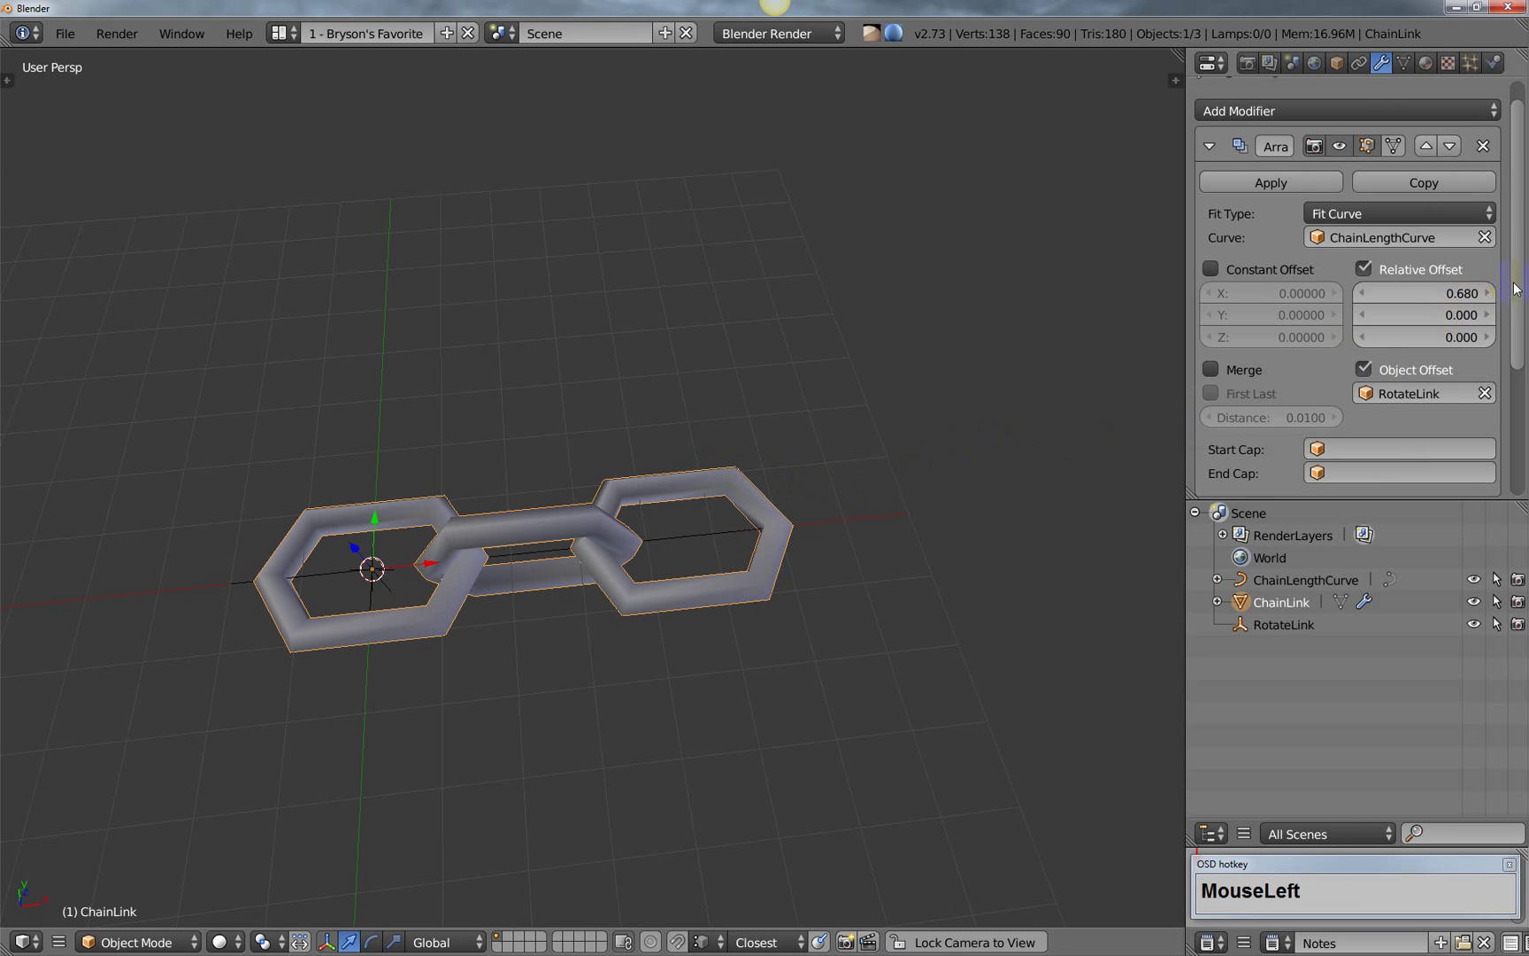
Step: Set the Curve modifier's object to ChainLengthCurve so the chain bends along it
{"action": "left_click_drag", "start_coordinate": [1514, 288], "coordinate": [1514, 396]}
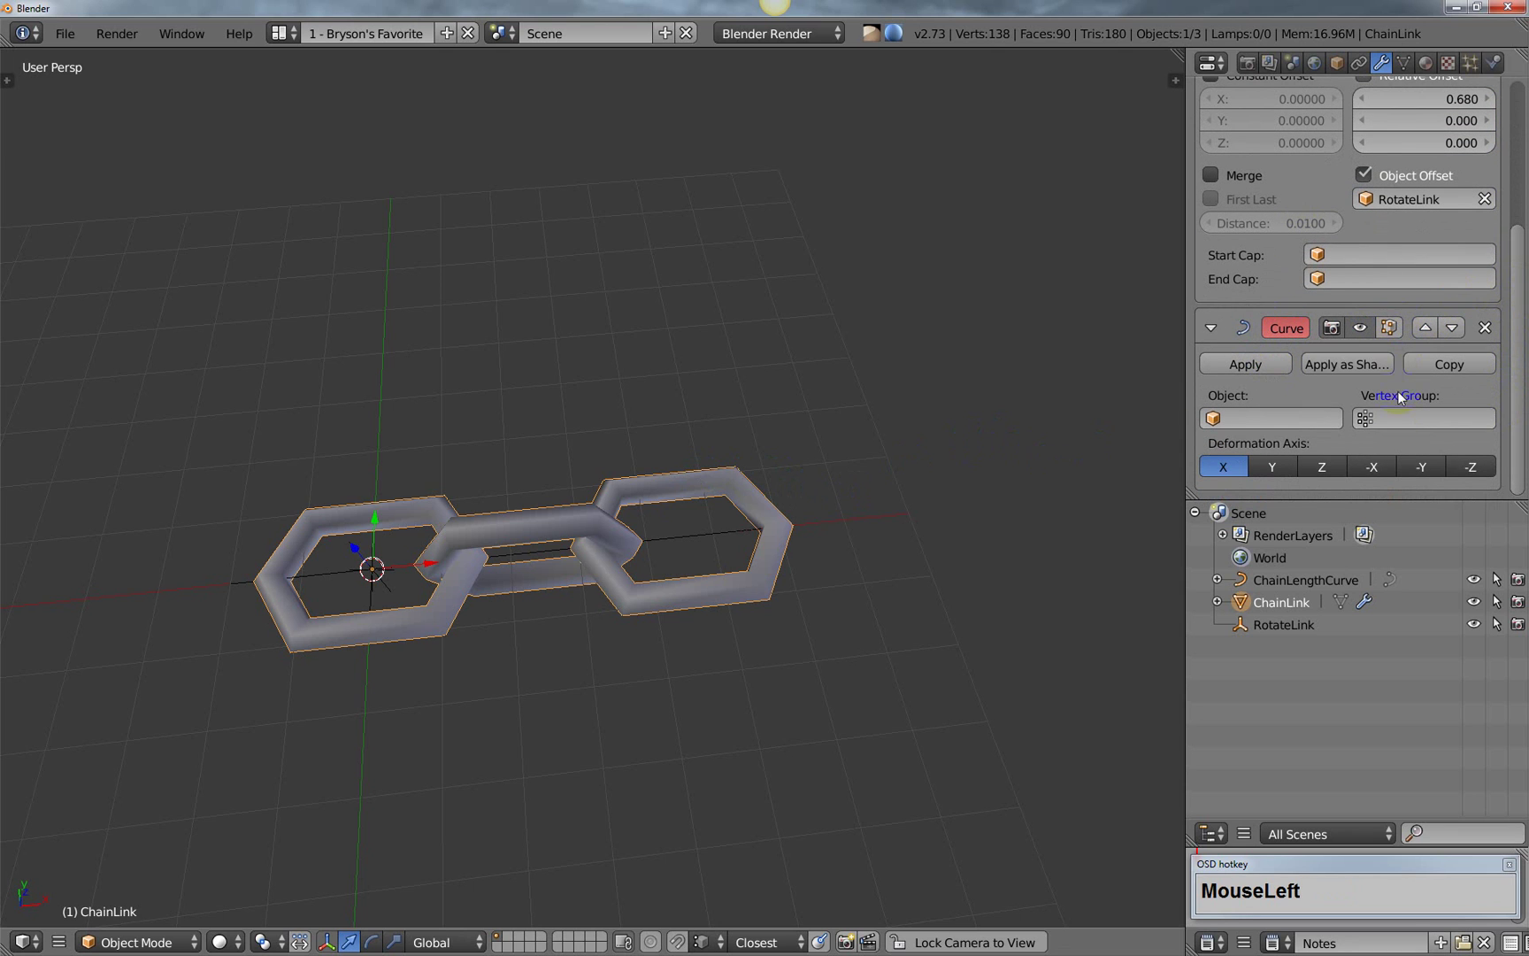
{"action": "left_click", "coordinate": [1263, 422]}
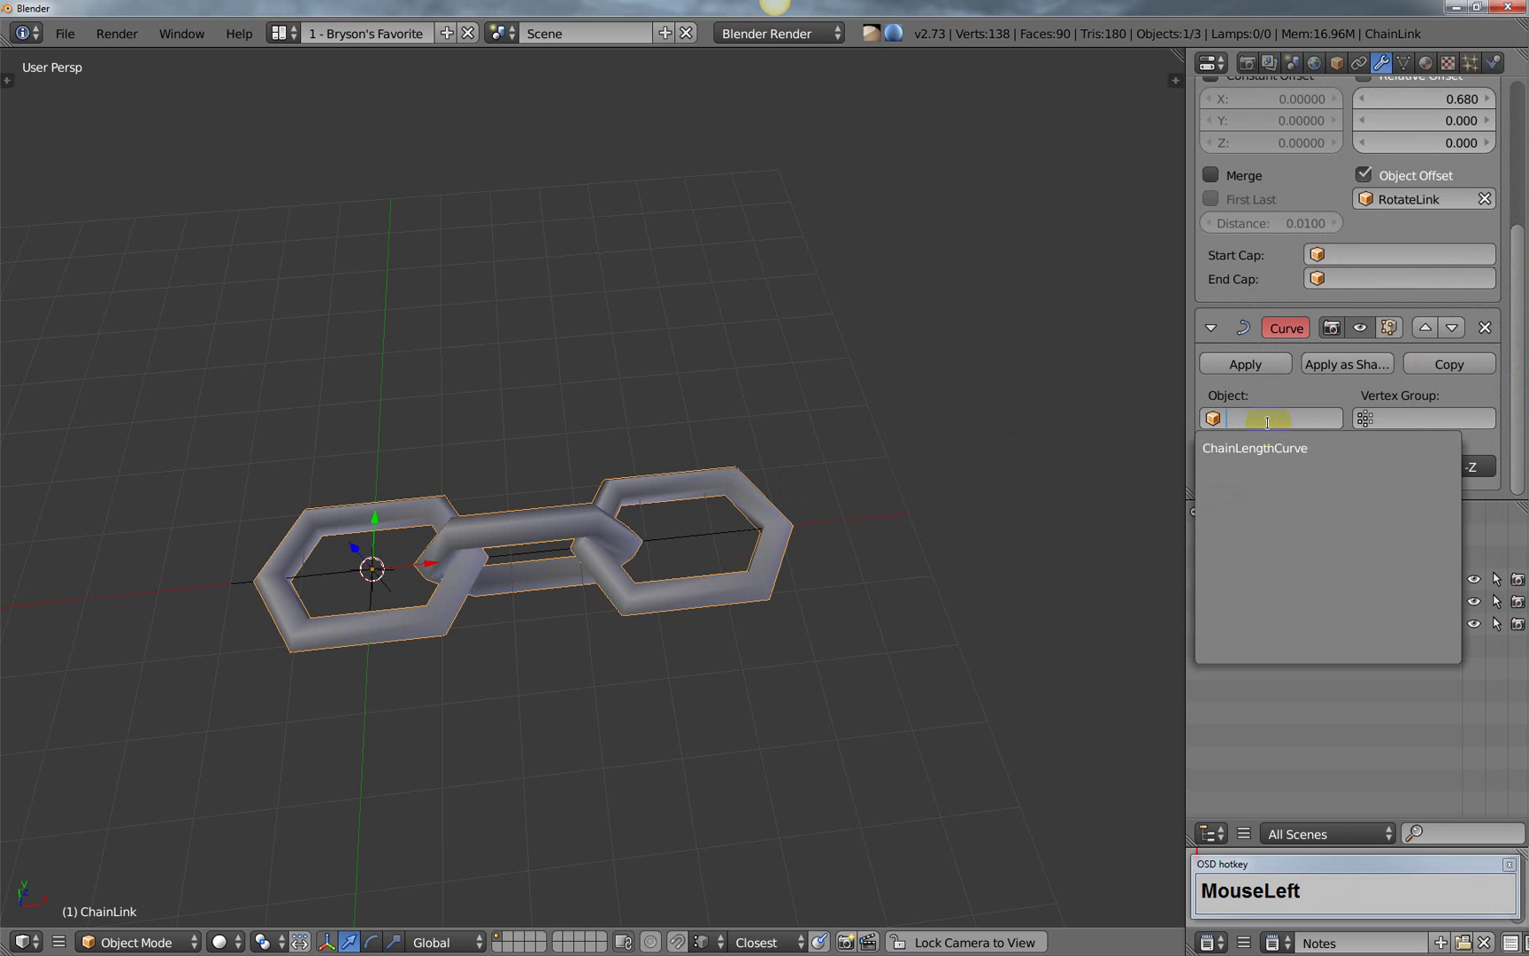
{"action": "left_click", "coordinate": [1267, 452]}
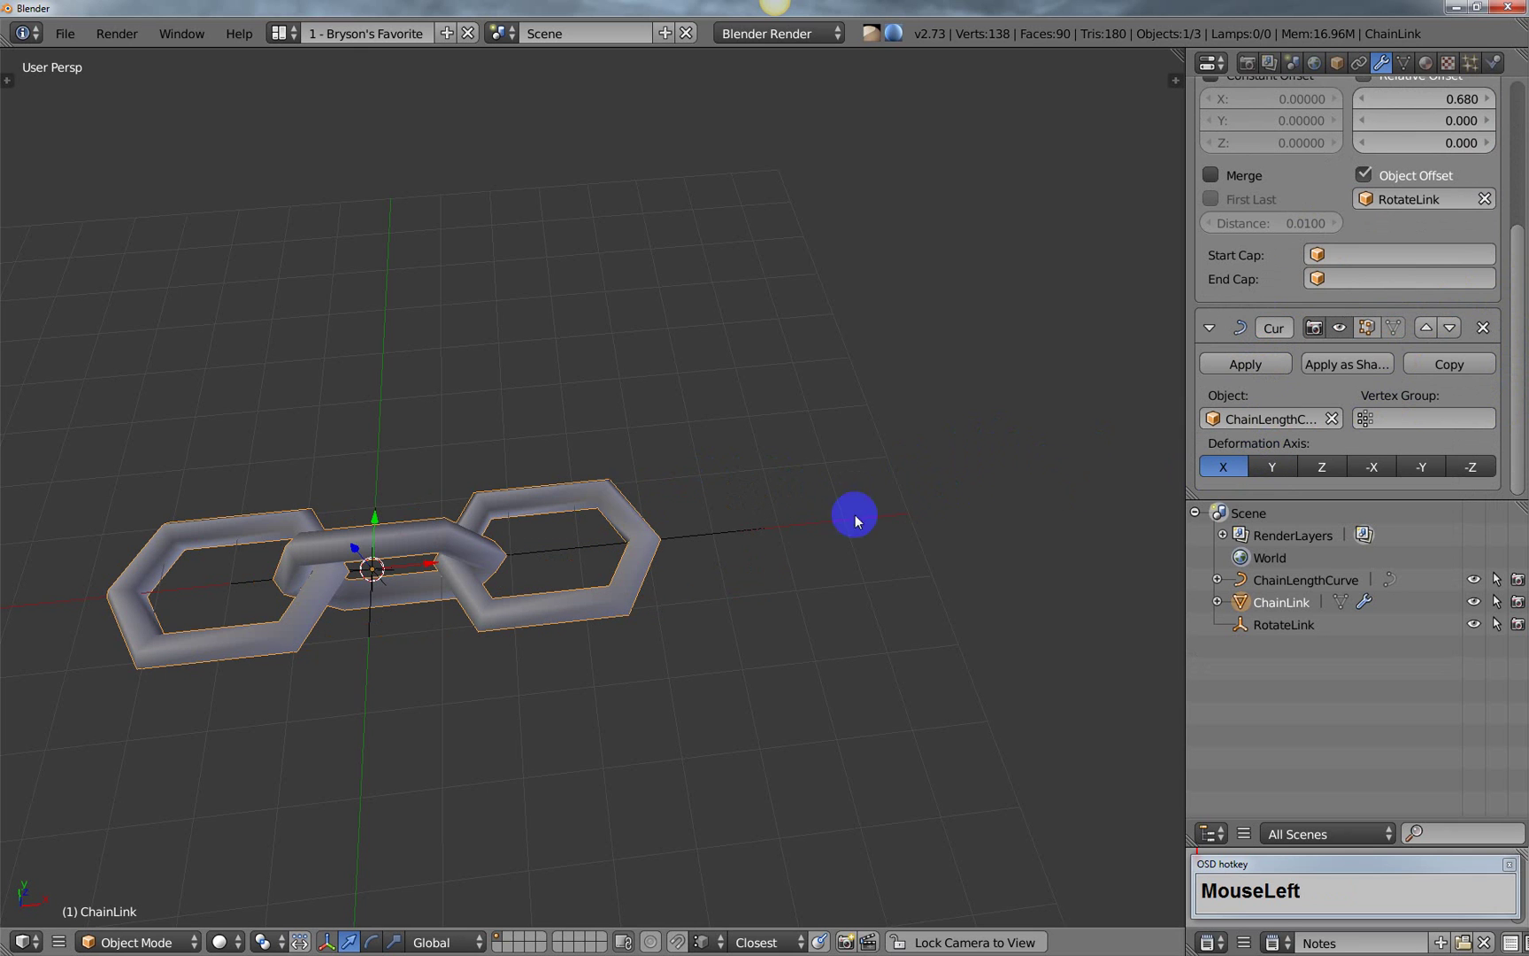
{"action": "mouse_move", "coordinate": [635, 654]}
{"action": "middle_mouse_down"}
{"action": "mouse_move", "coordinate": [655, 630]}
{"action": "mouse_move", "coordinate": [658, 546]}
{"action": "mouse_move", "coordinate": [670, 580]}
{"action": "mouse_move", "coordinate": [638, 618]}
{"action": "mouse_move", "coordinate": [636, 577]}
{"action": "mouse_move", "coordinate": [689, 543]}
{"action": "mouse_move", "coordinate": [661, 597]}
{"action": "mouse_move", "coordinate": [697, 656]}
{"action": "mouse_move", "coordinate": [645, 656]}
{"action": "middle_mouse_up"}
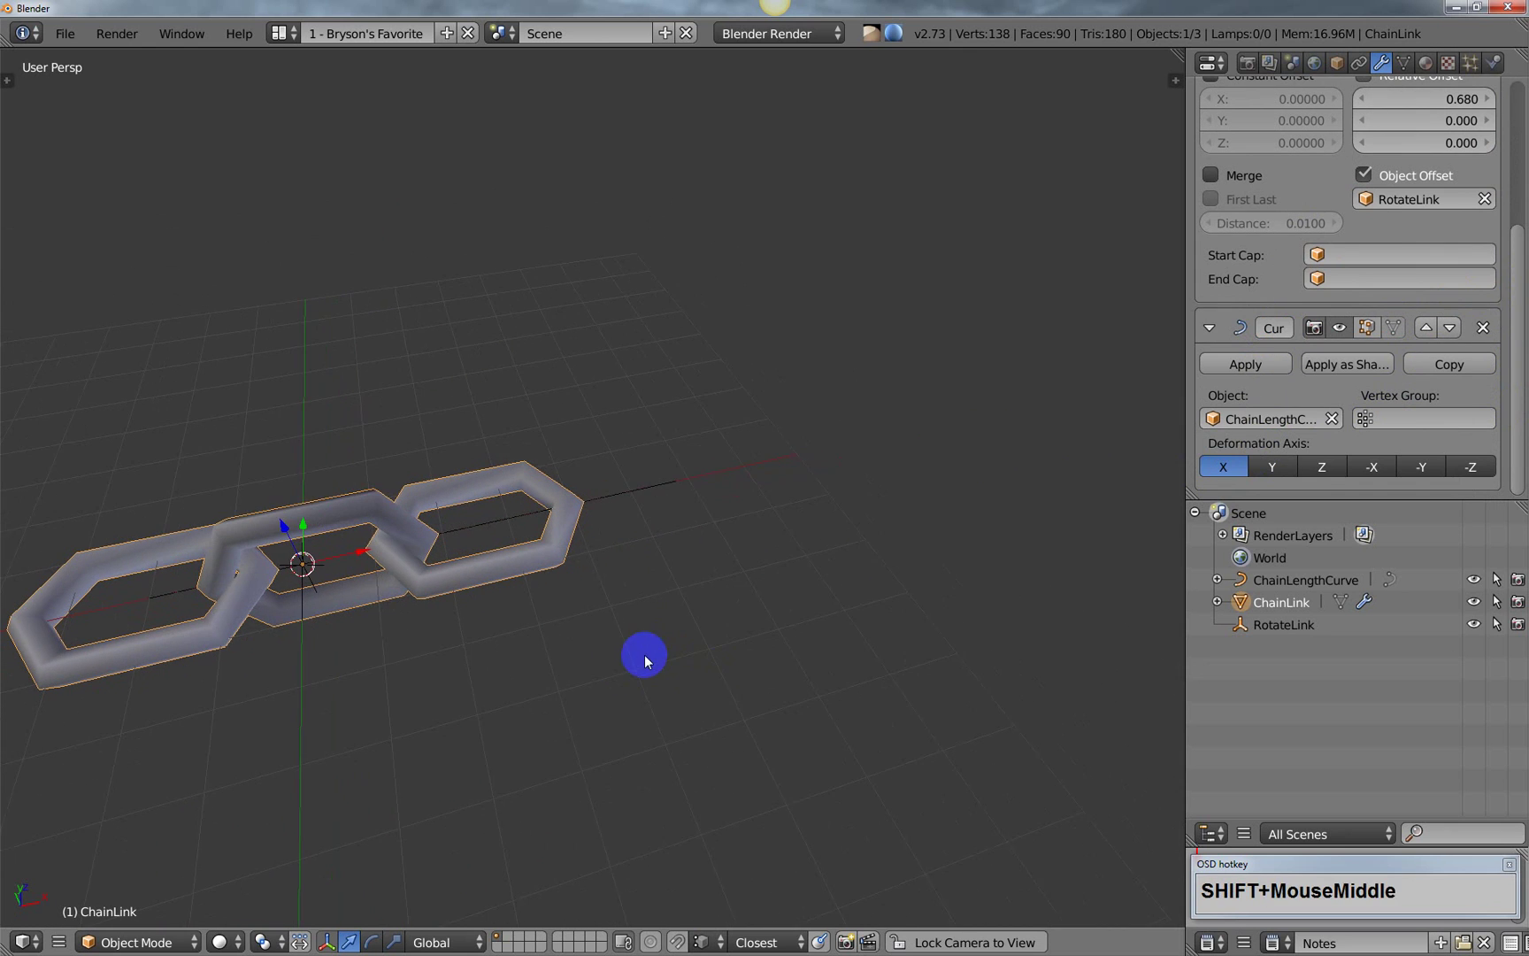
Step: Drag ChainLengthCurve's end point further out along X in Edit Mode
{"action": "right_click", "coordinate": [644, 501]}
{"action": "middle_click_drag", "start_coordinate": [644, 501], "coordinate": [665, 594]}
{"action": "key", "text": "Tab"}
{"action": "middle_click_drag", "start_coordinate": [757, 611], "coordinate": [686, 625]}
{"action": "scroll", "coordinate": [746, 644], "scroll_direction": "down", "scroll_amount": 2}
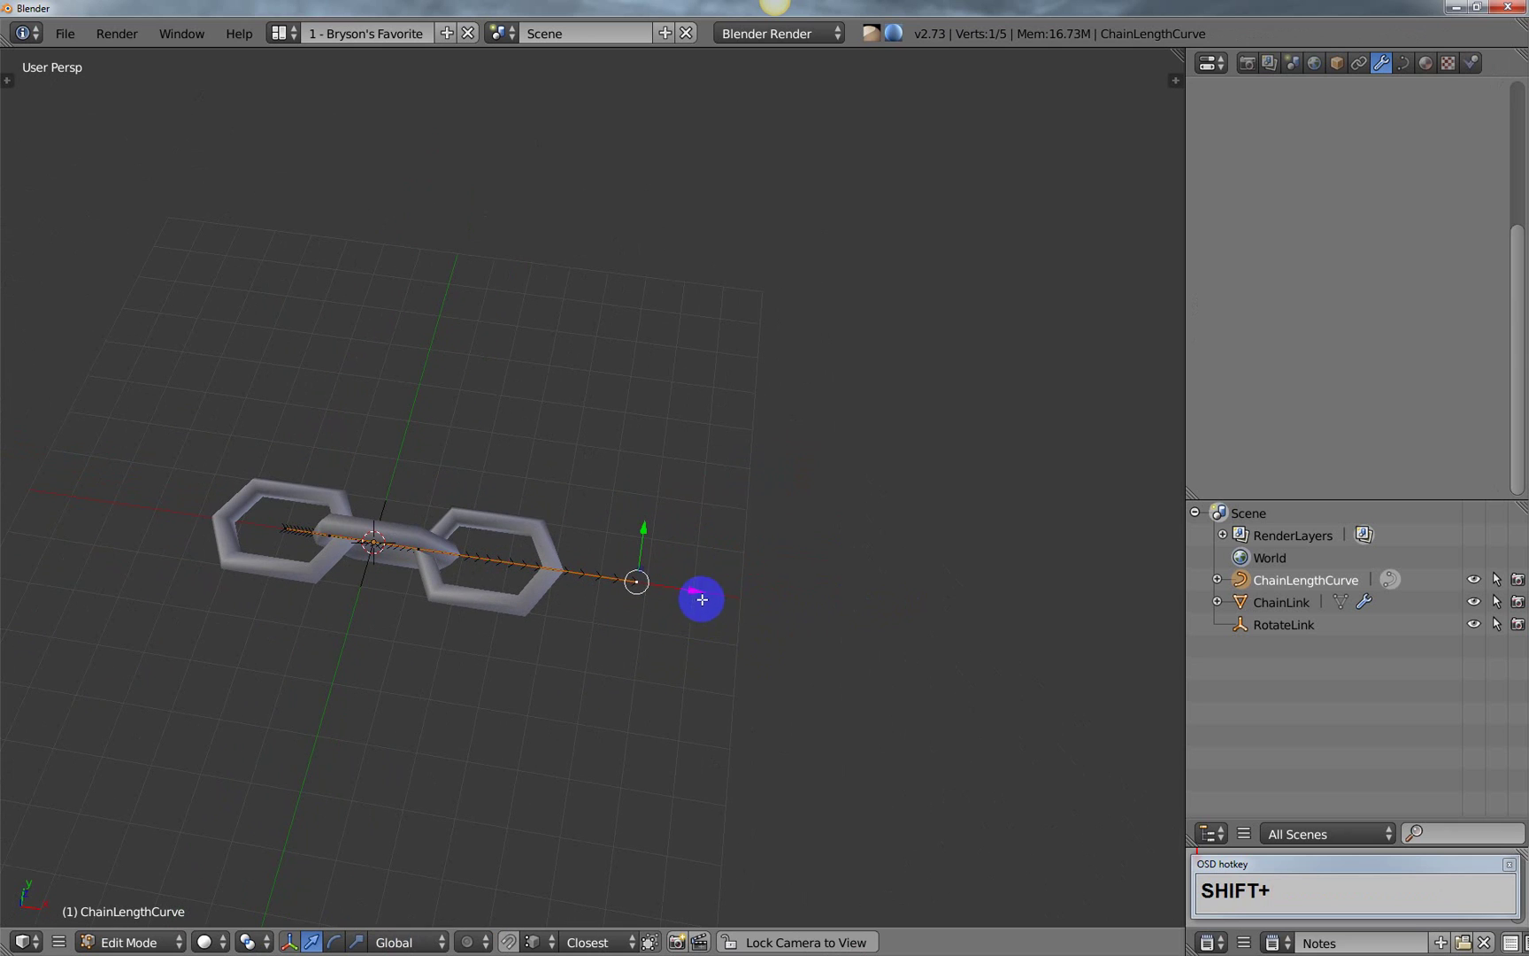
{"action": "key", "text": "g"}
{"action": "key", "text": "x"}
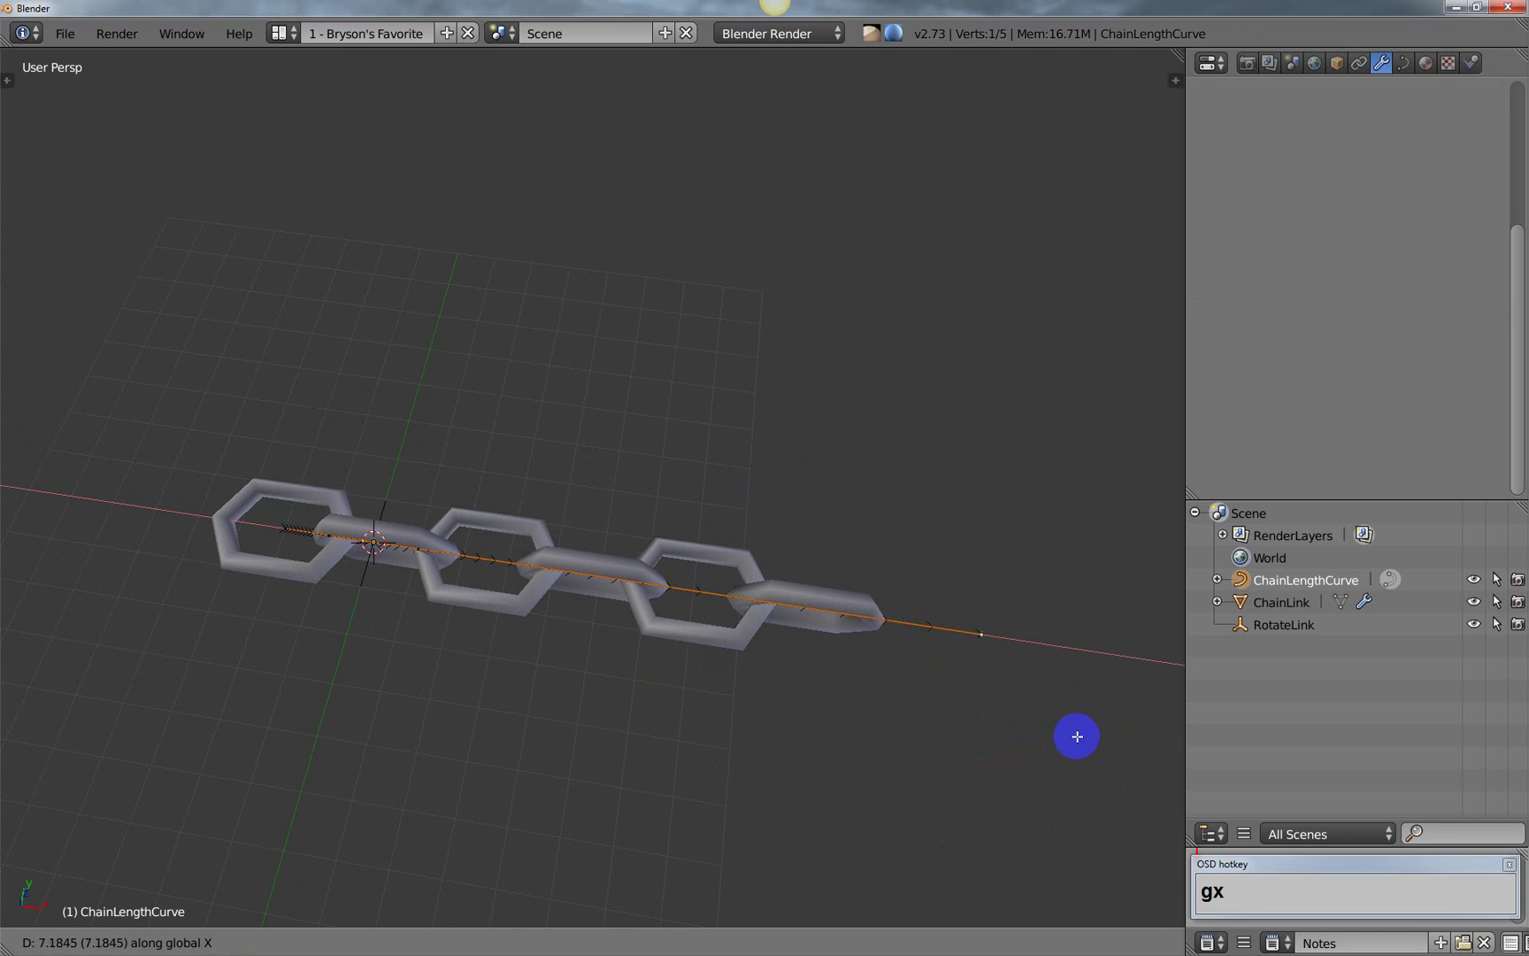
{"action": "left_click", "coordinate": [1138, 737]}
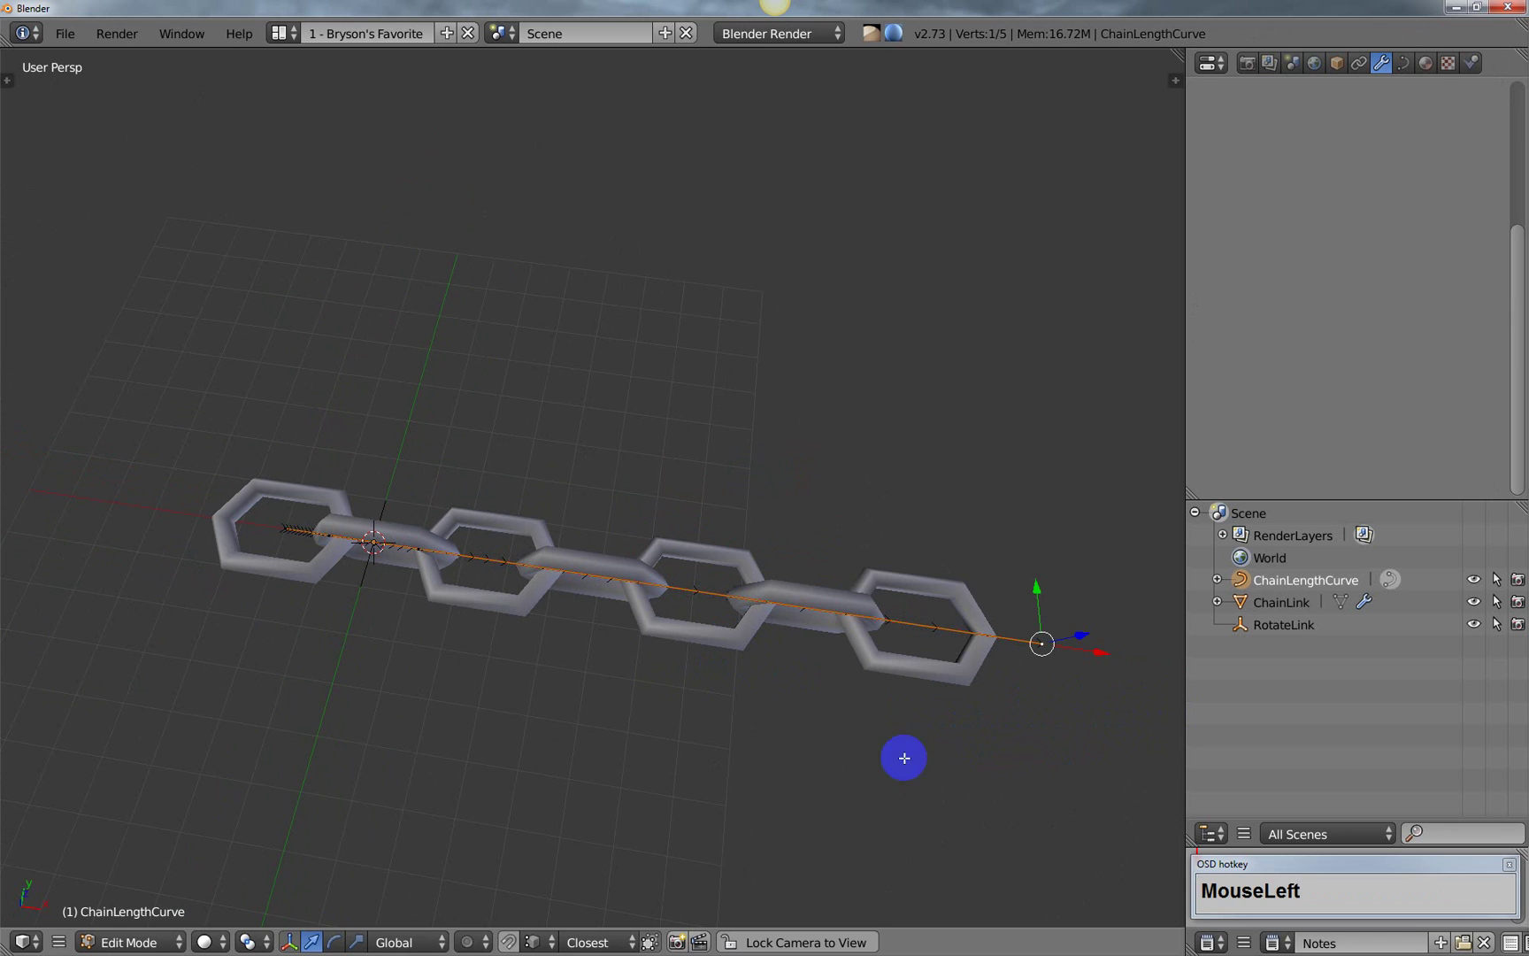
Step: Orbit the view to inspect the longer row of alternating interlocked links
{"action": "middle_click_drag", "start_coordinate": [901, 754], "coordinate": [704, 669]}
{"action": "scroll", "coordinate": [789, 690], "scroll_direction": "down", "scroll_amount": 2}
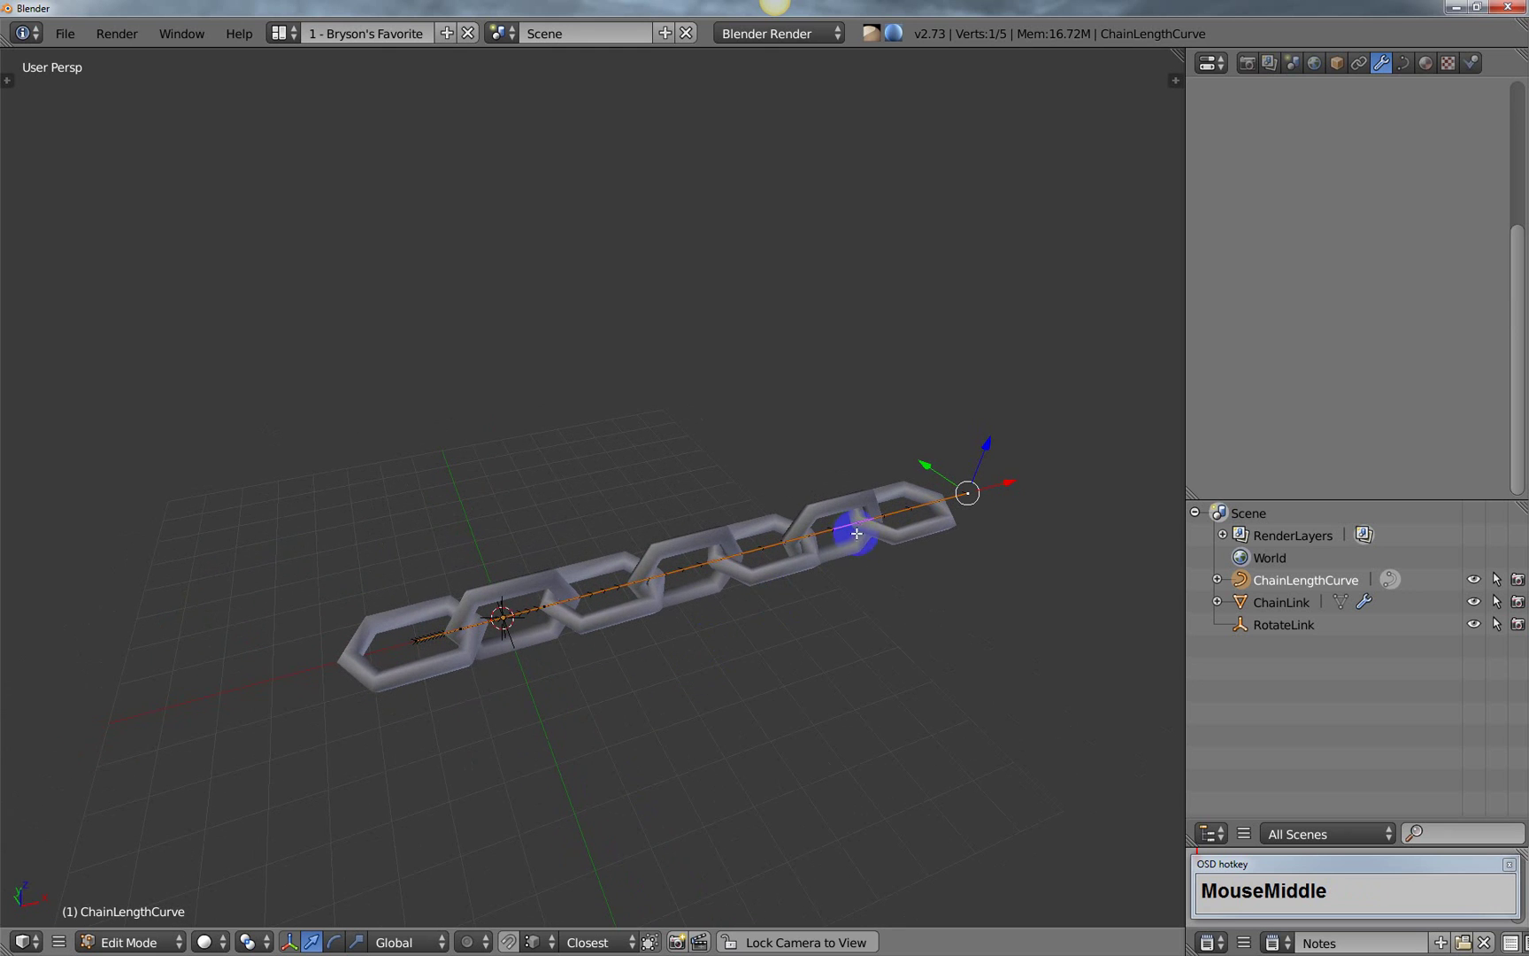
{"action": "mouse_move", "coordinate": [836, 536]}
{"action": "middle_mouse_down"}
{"action": "mouse_move", "coordinate": [880, 557]}
{"action": "mouse_move", "coordinate": [840, 519]}
{"action": "middle_mouse_up"}
{"action": "middle_click", "coordinate": [799, 635]}
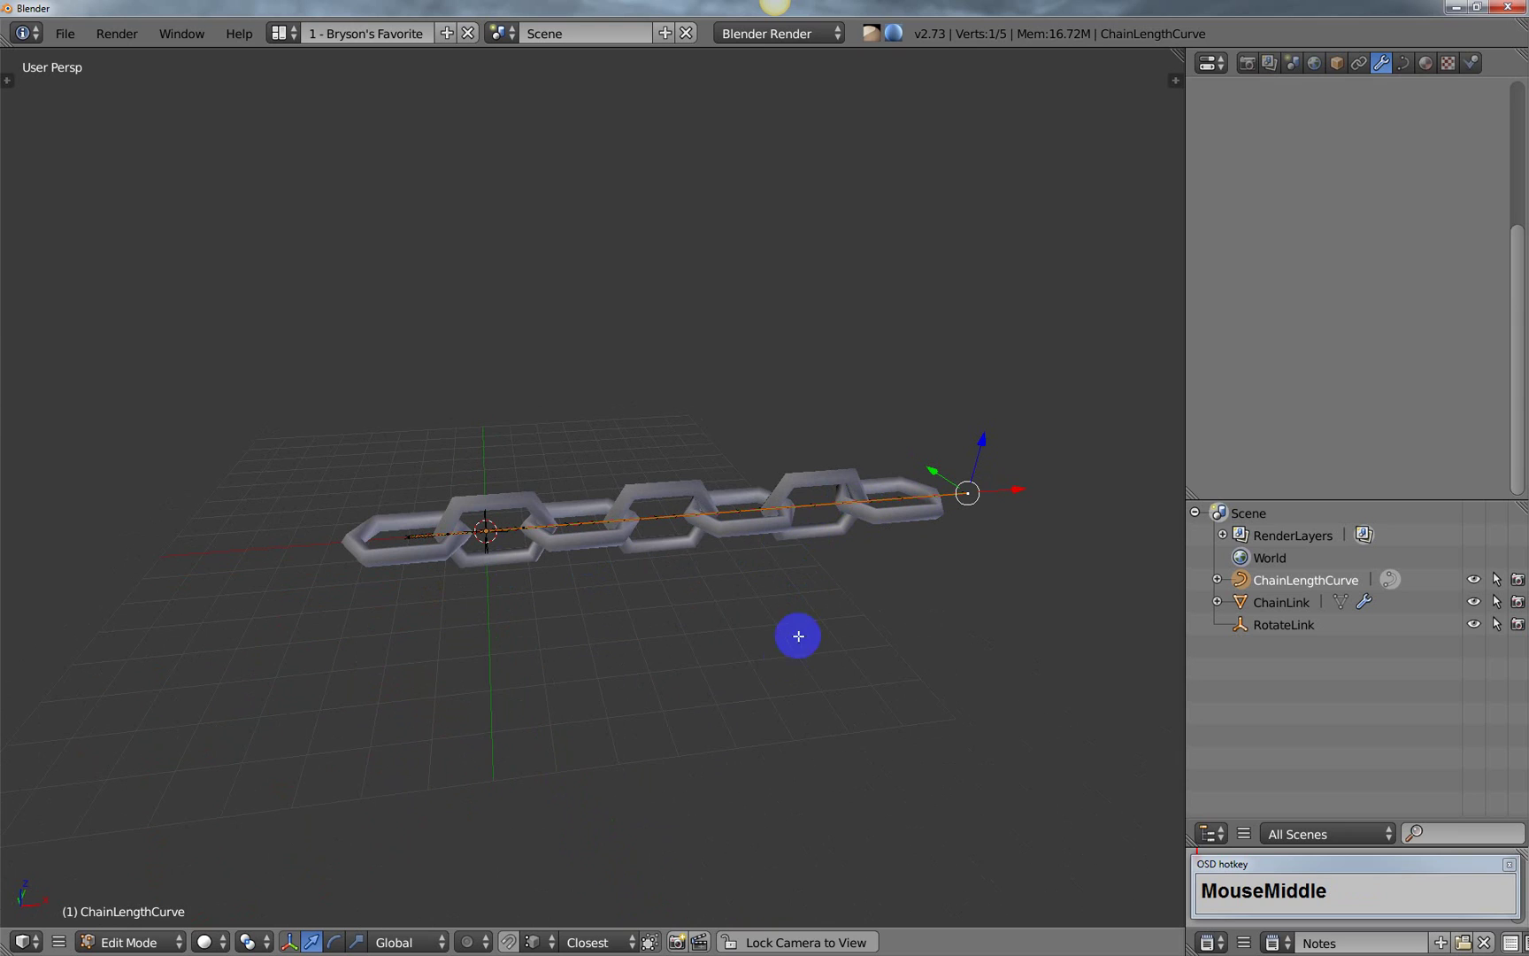